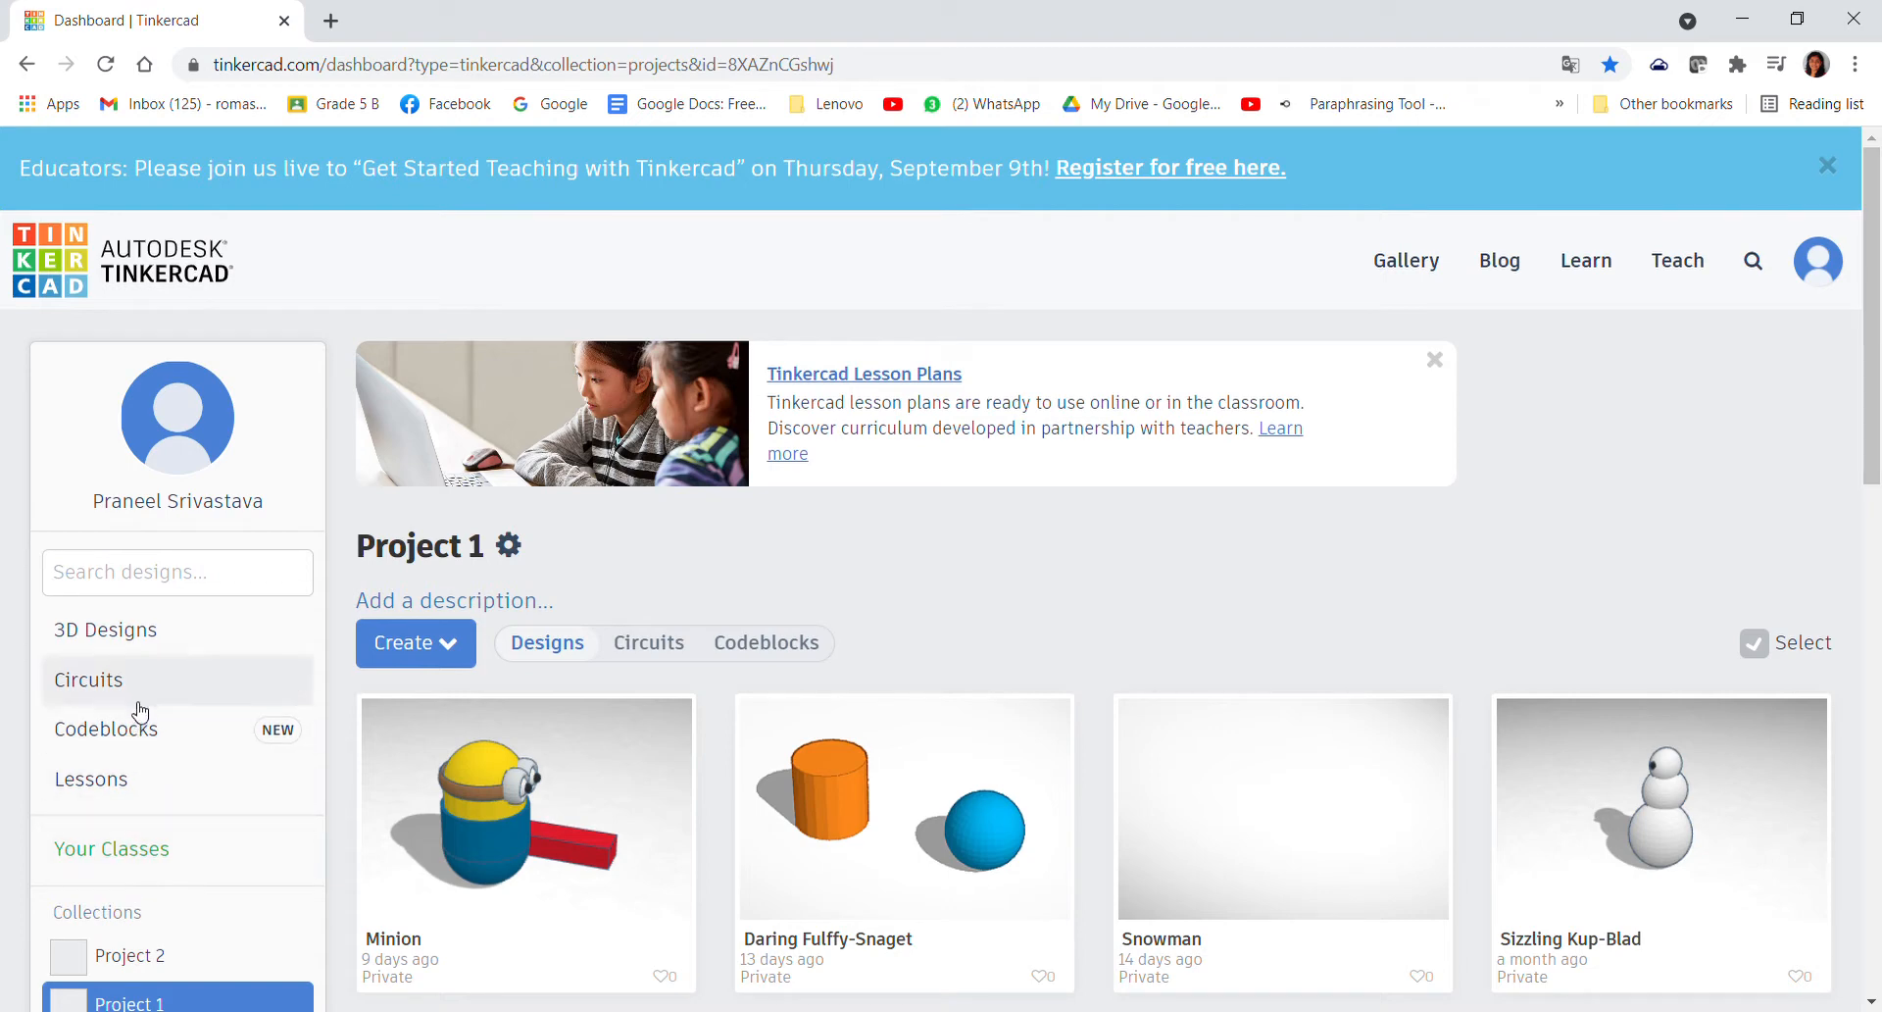
- Start a new blank Codeblocks design from the dashboard's Codeblocks collection
click(225, 735)
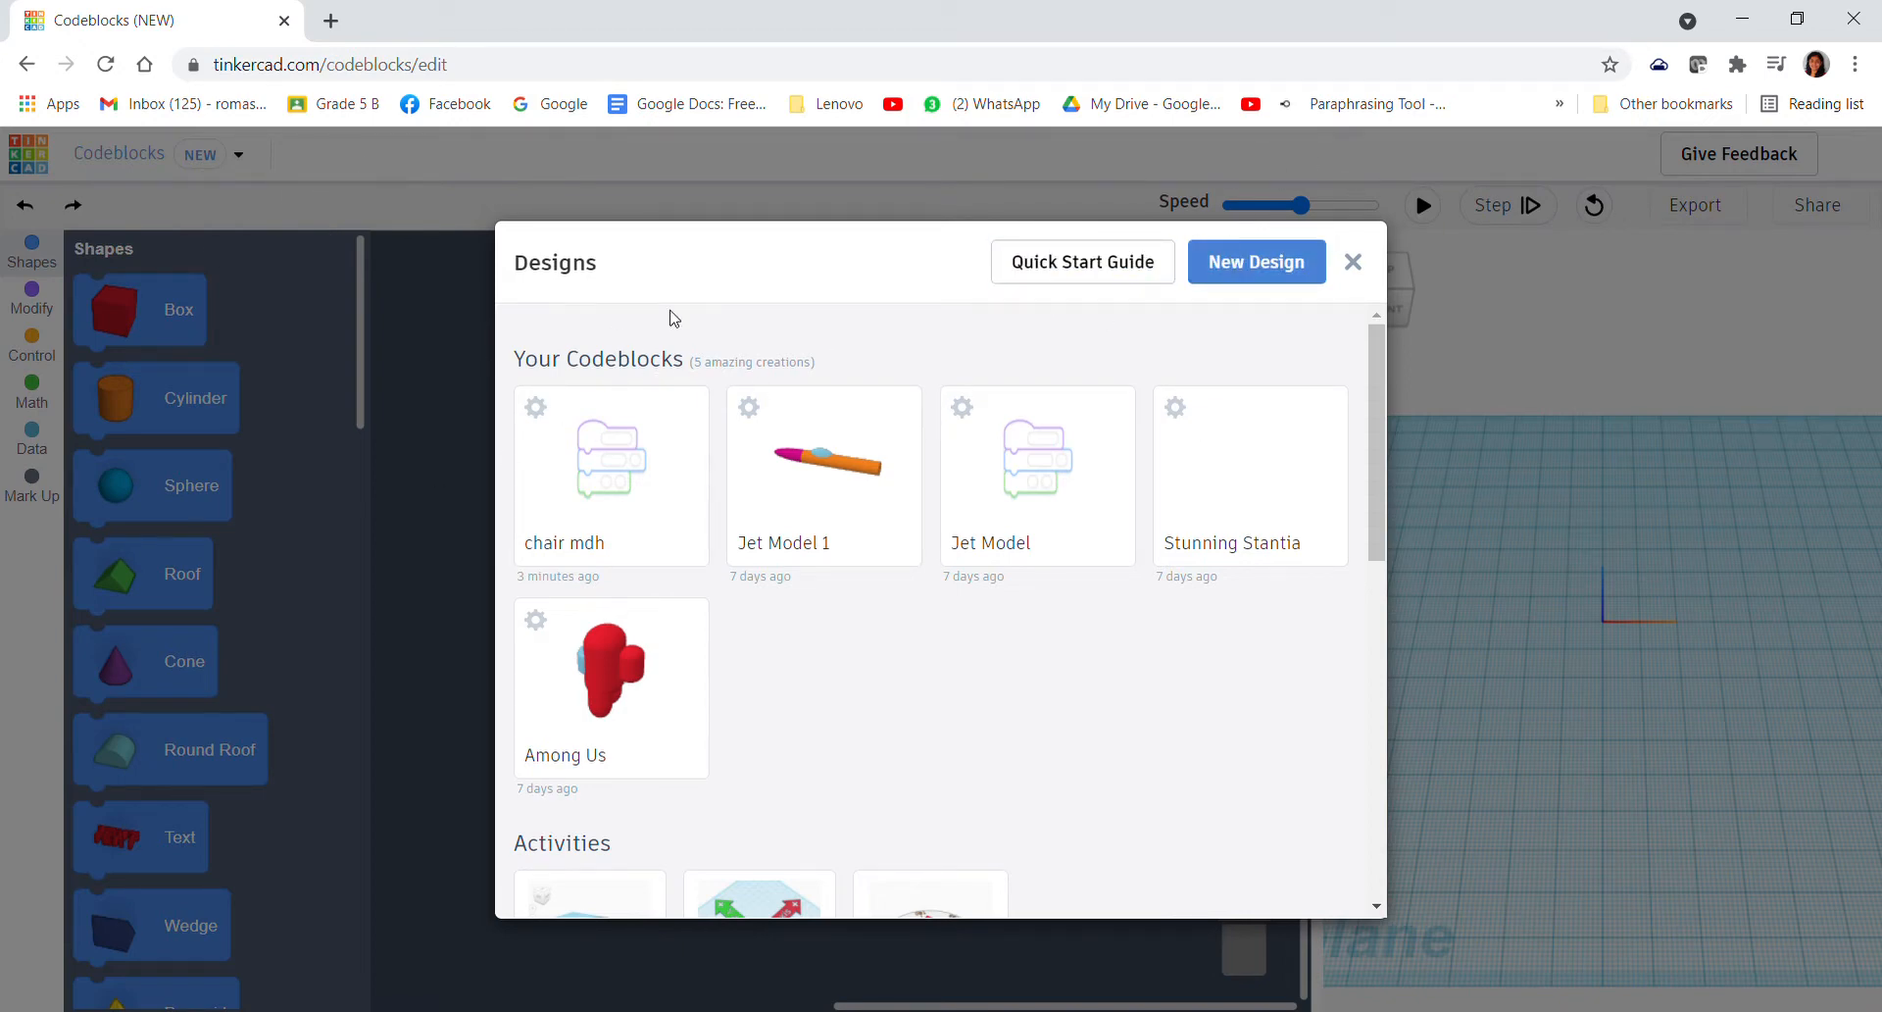
click(1236, 262)
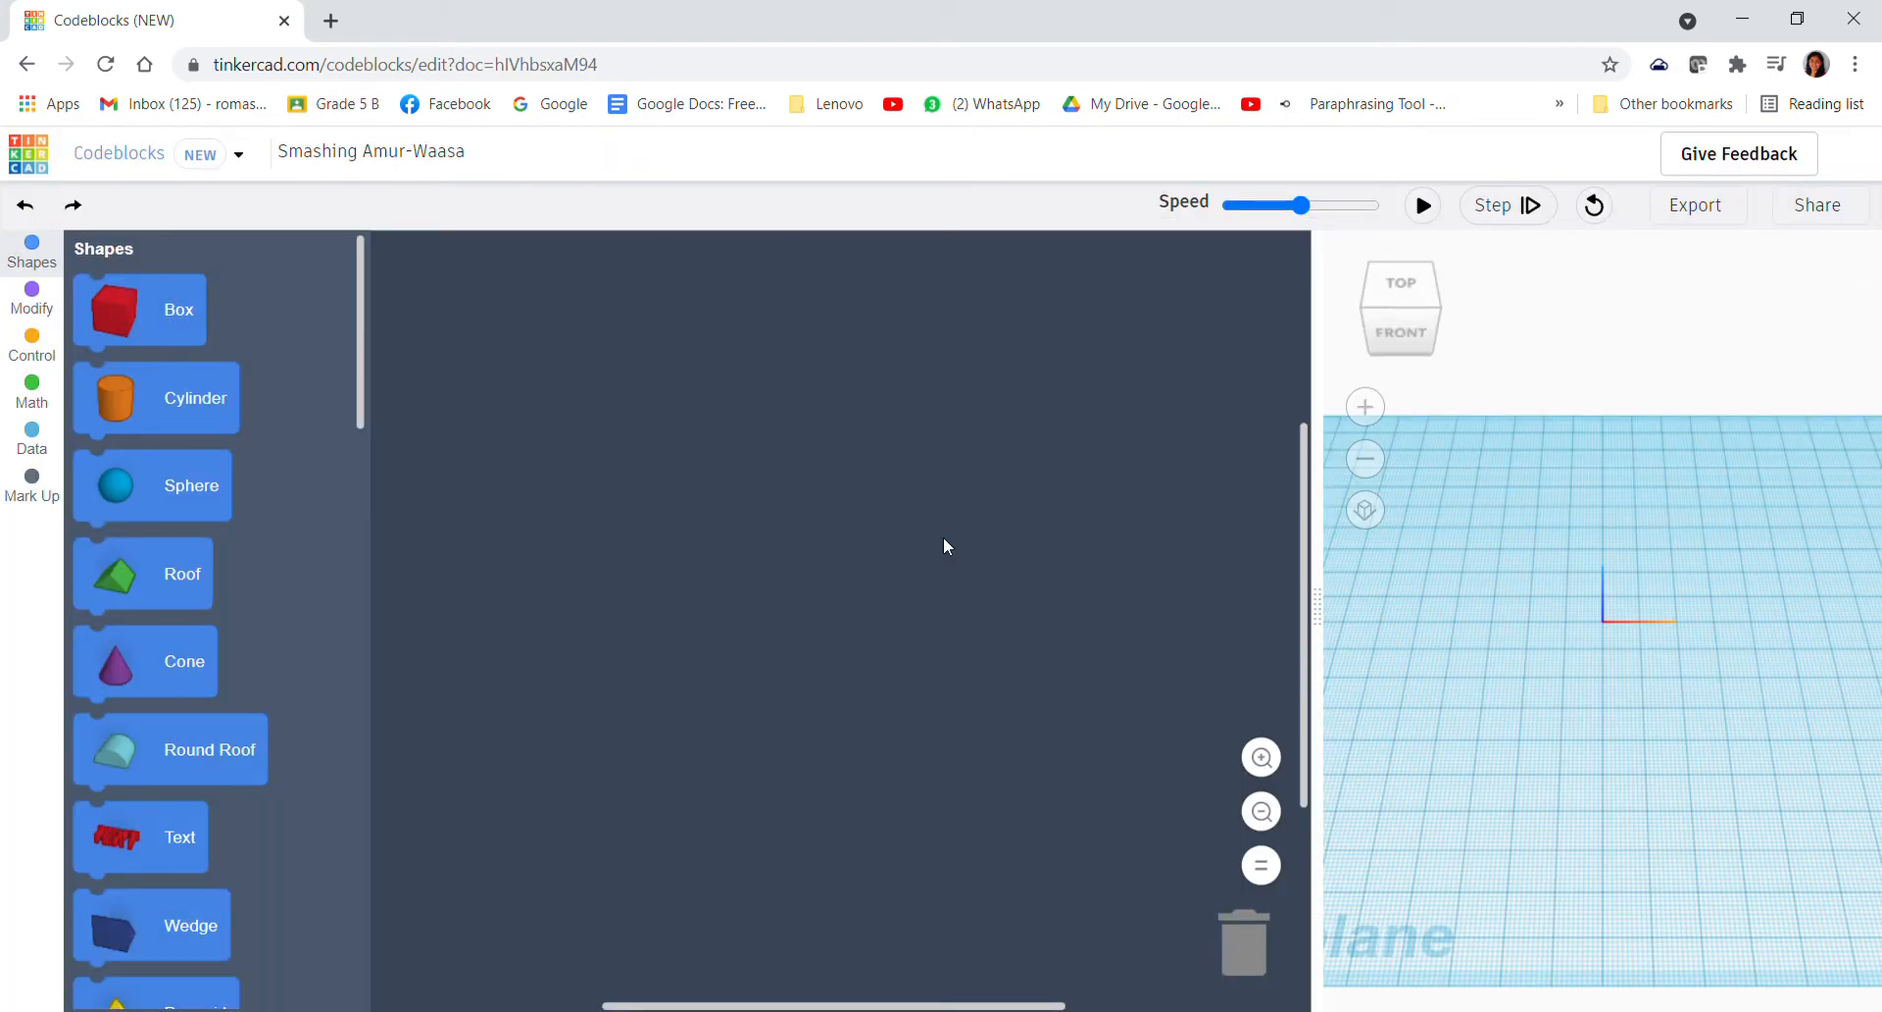
- Rename the new Codeblocks design to 'Chair'
mouse_move(1746, 533)
right_down()
mouse_move(1684, 626)
mouse_move(1645, 533)
right_up()
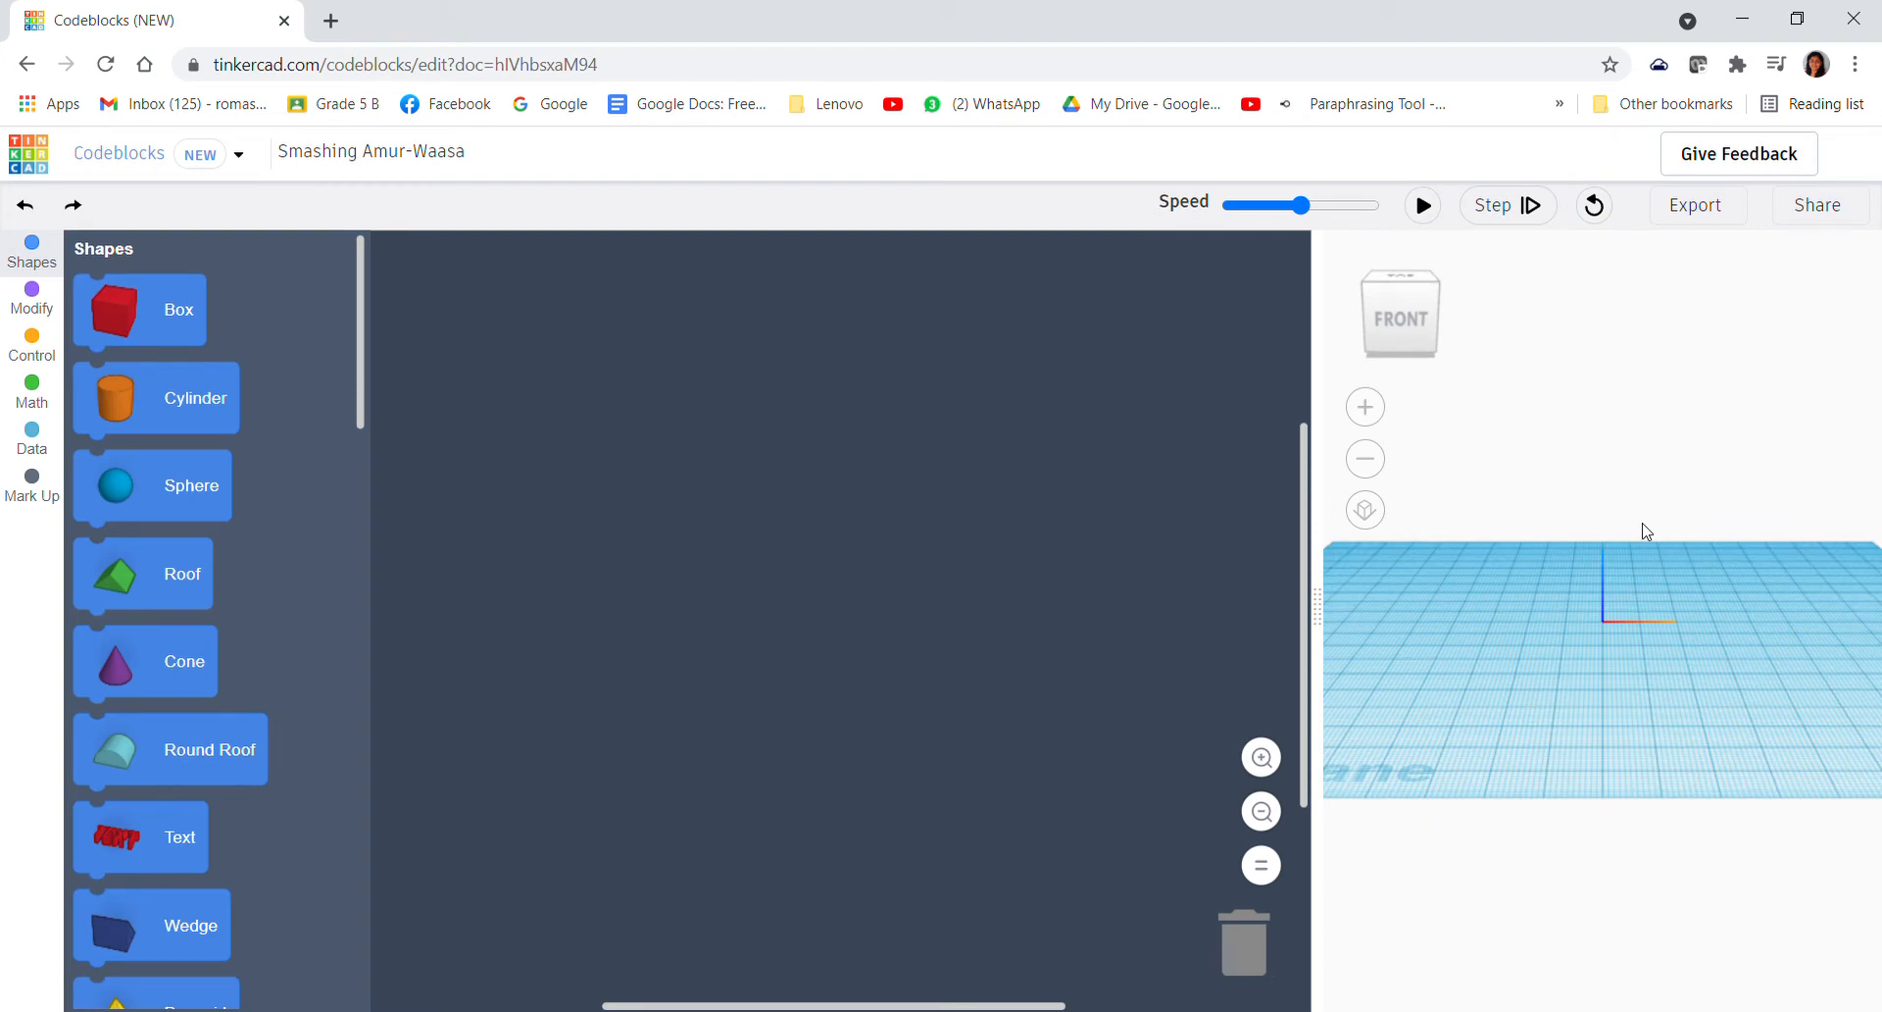
click(358, 162)
text(Cha)
text(ir)
click(525, 390)
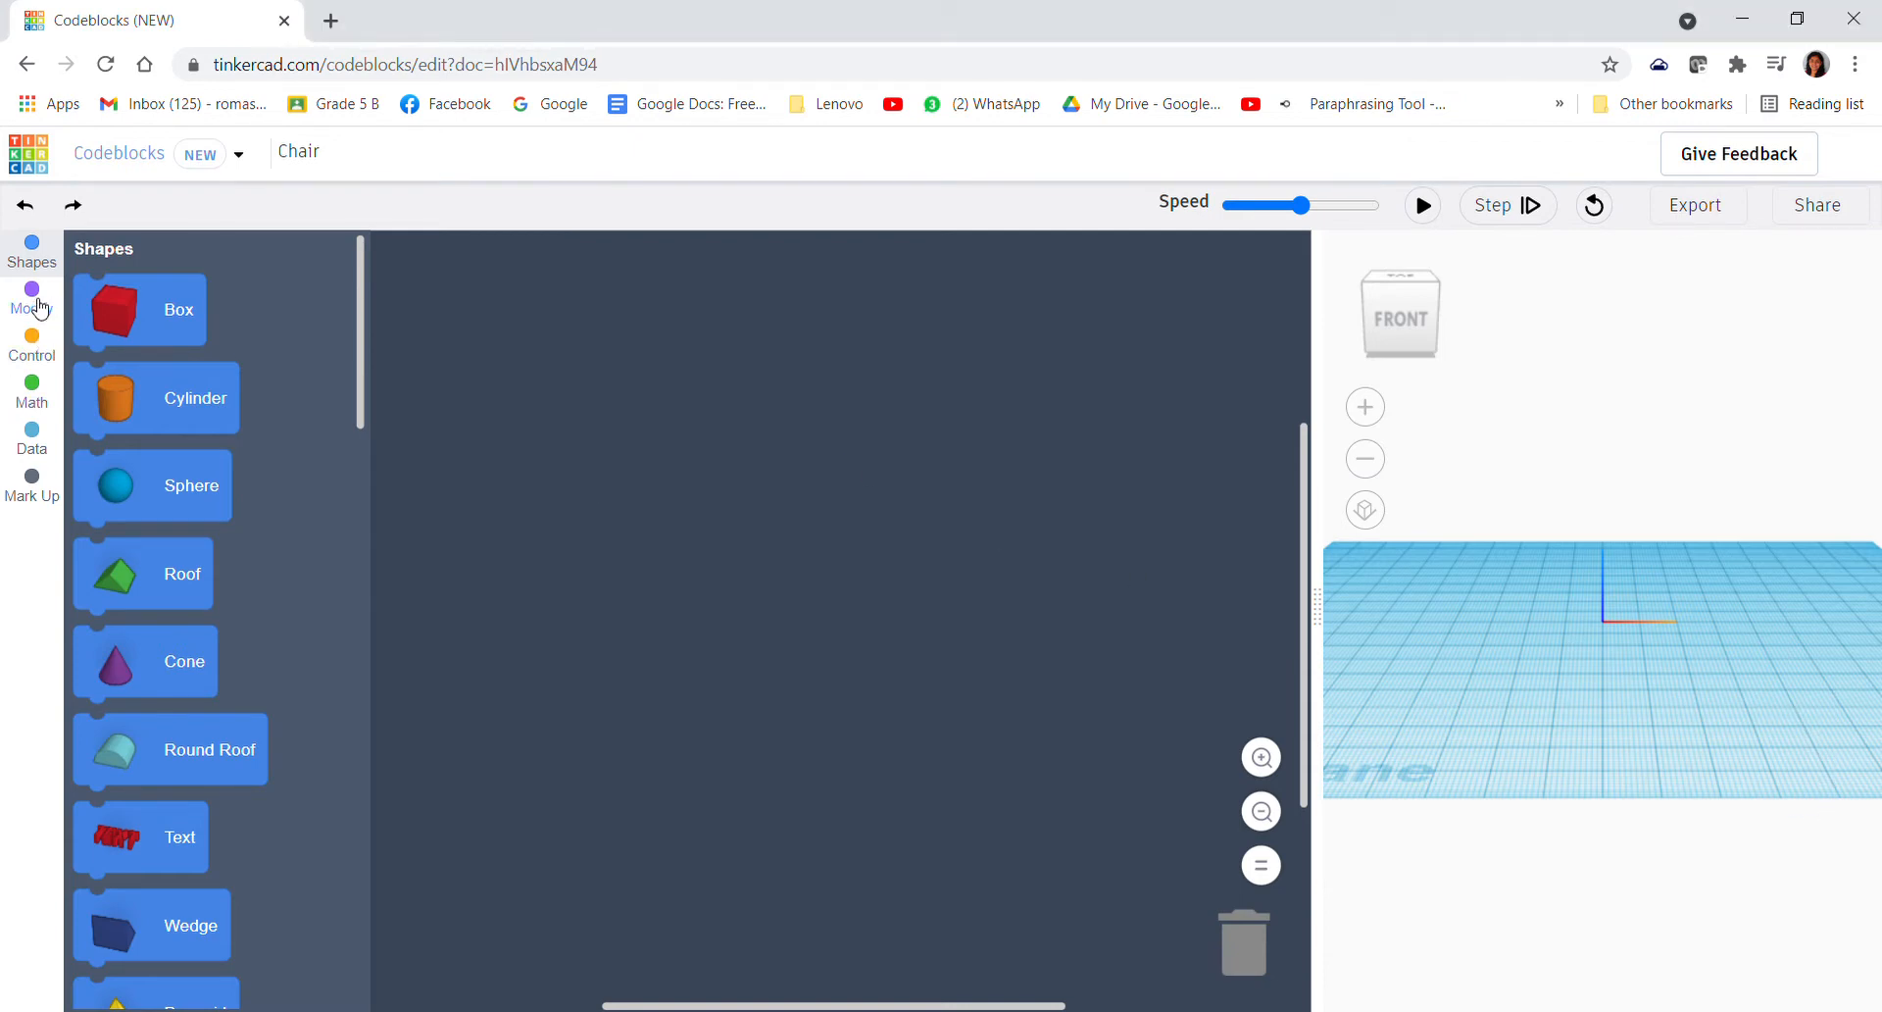
click(35, 300)
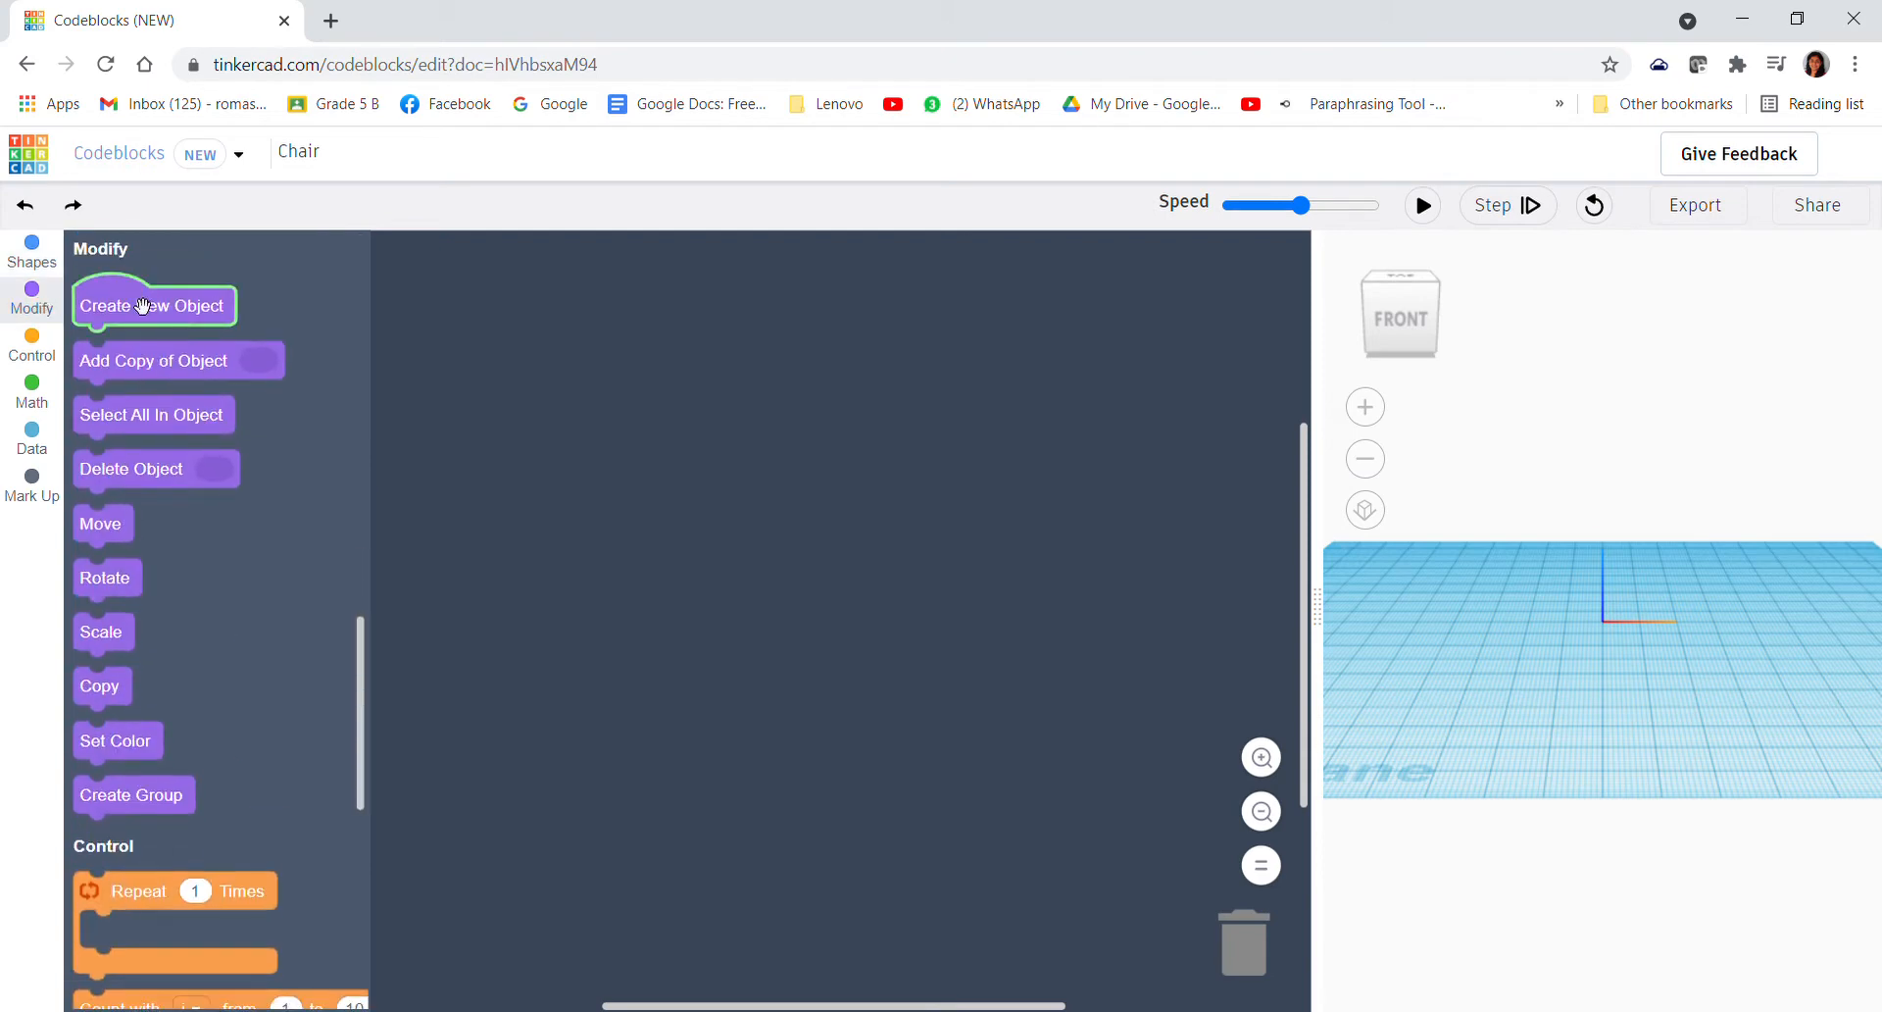
- Add a Create New Object block and rename its variable to 'Seat'
drag(144, 307, 508, 327)
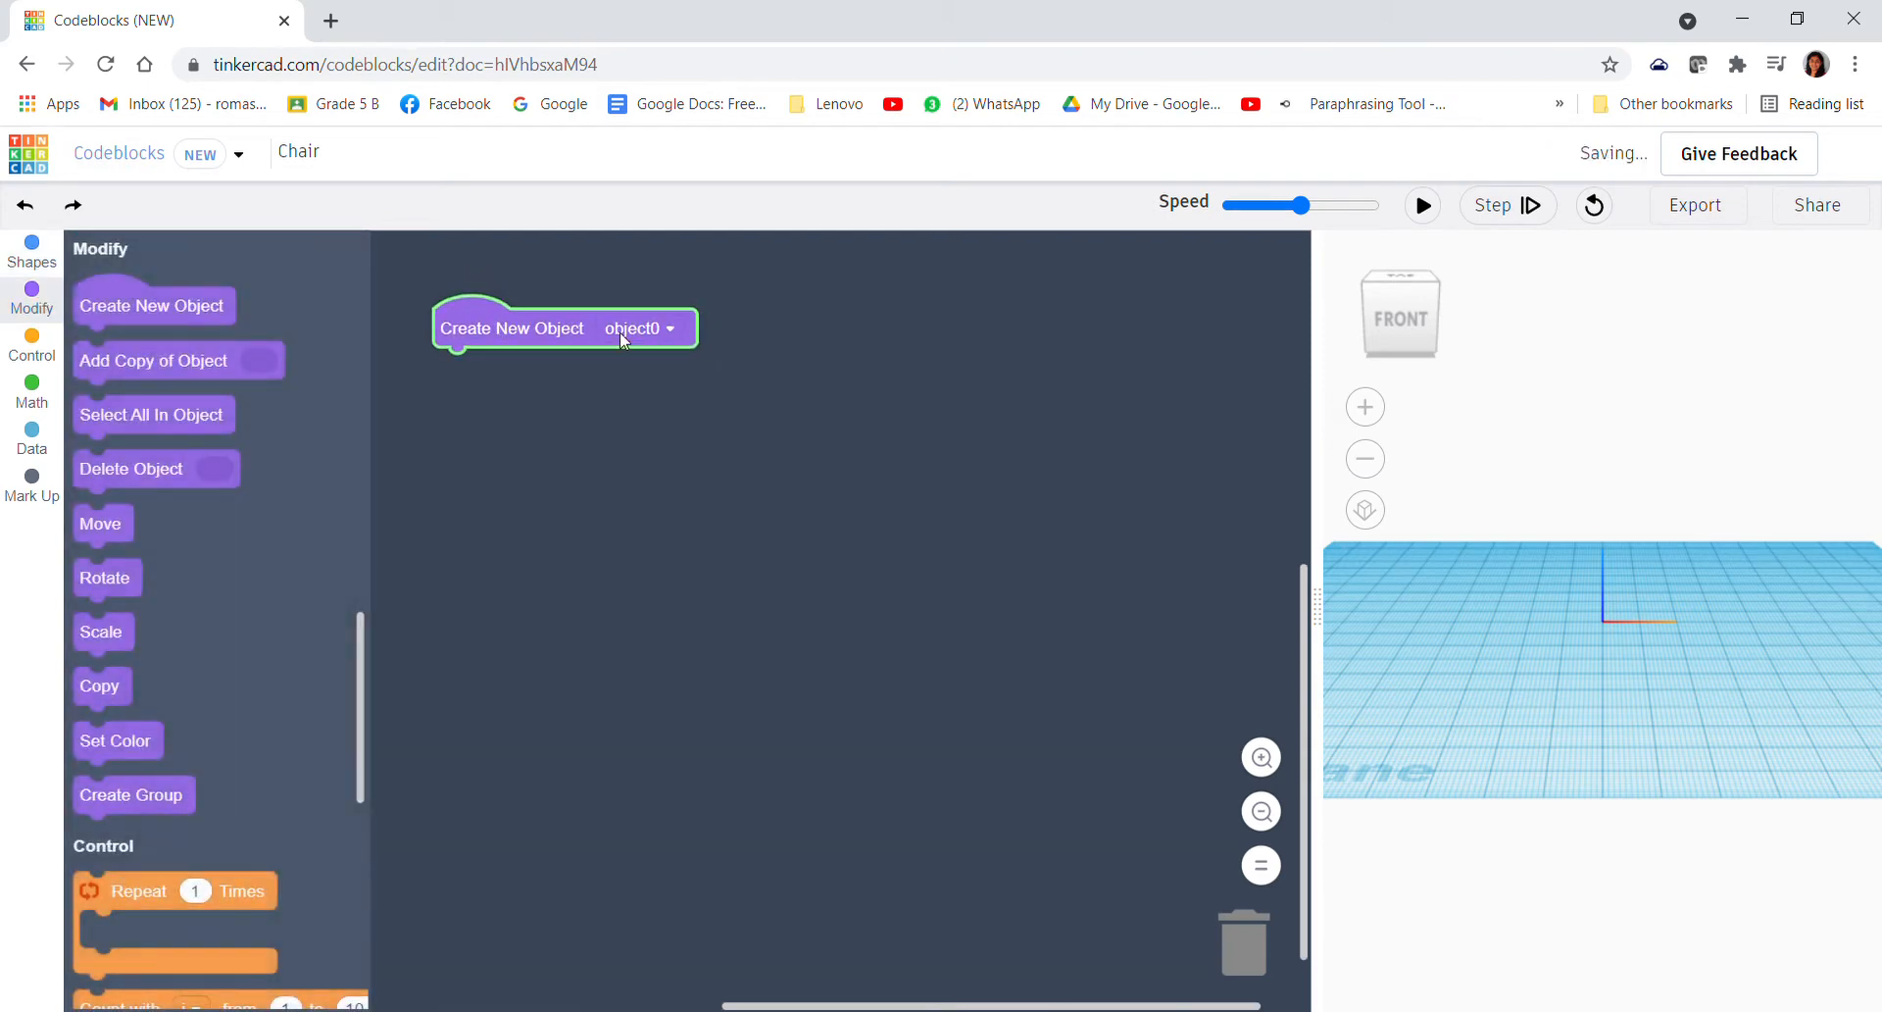
click(619, 330)
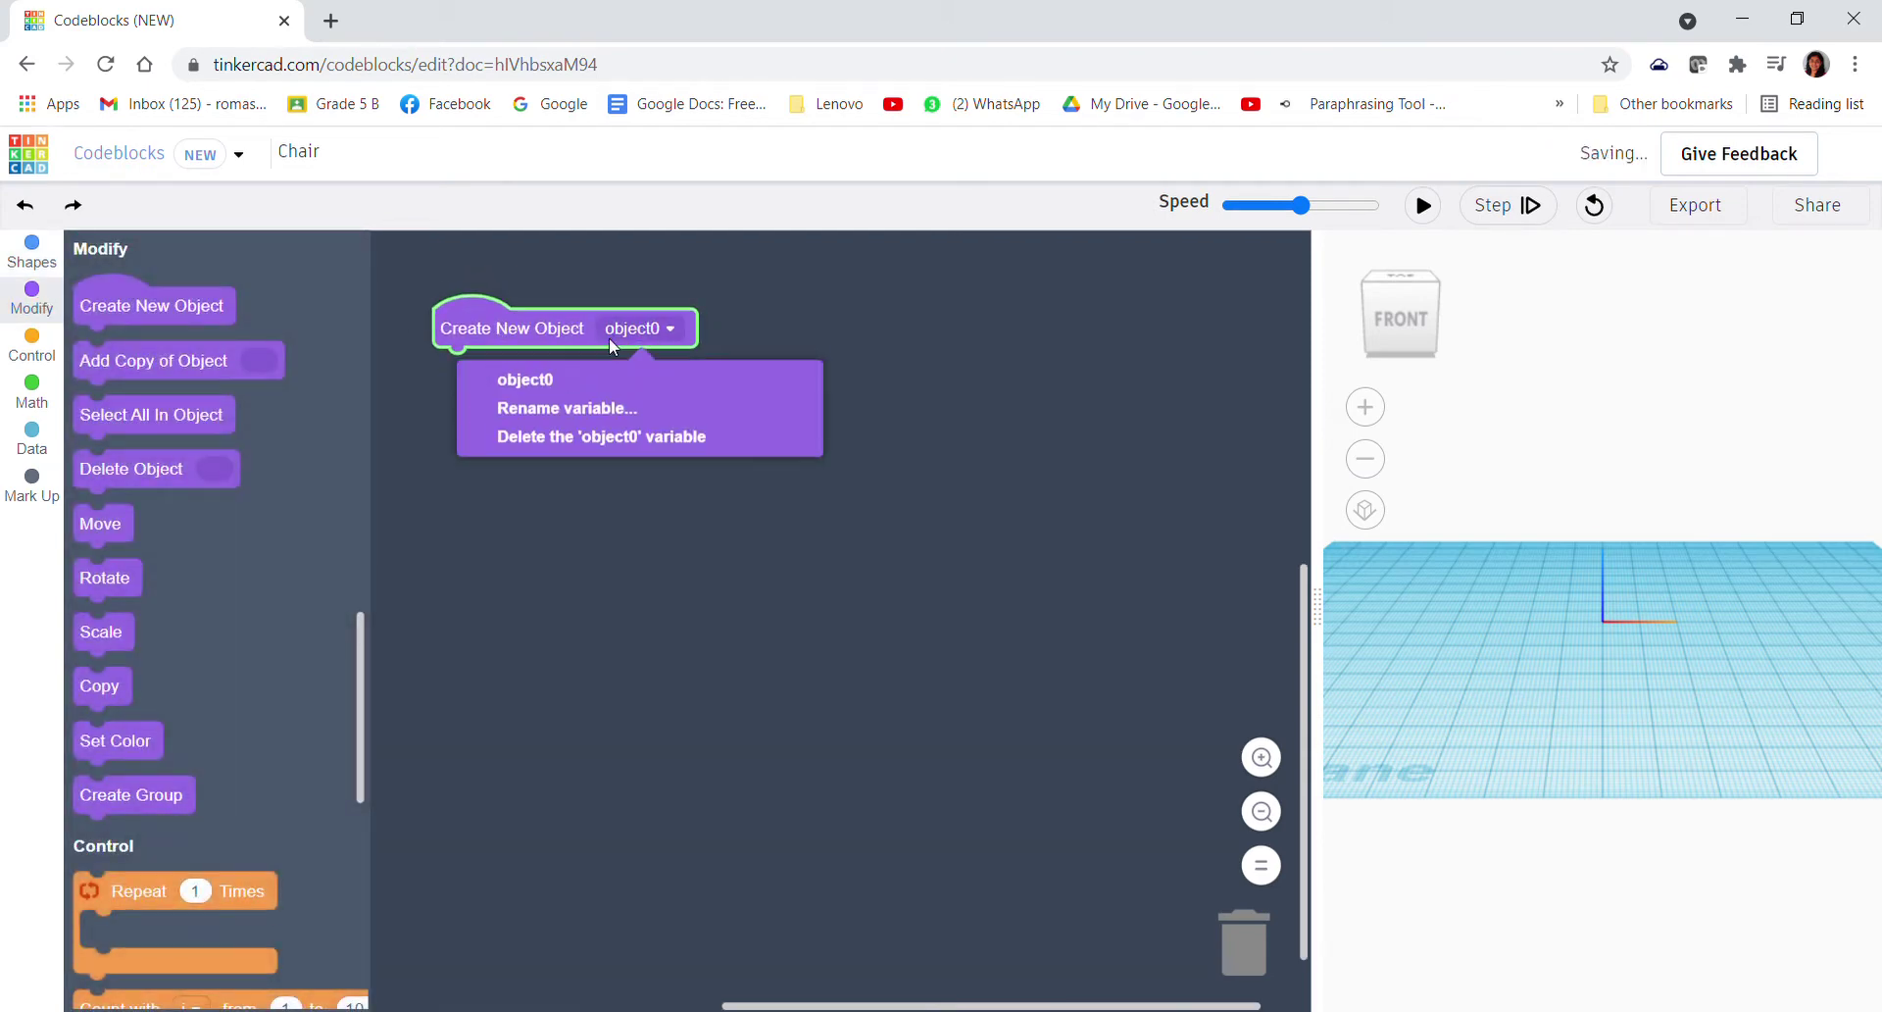
click(631, 414)
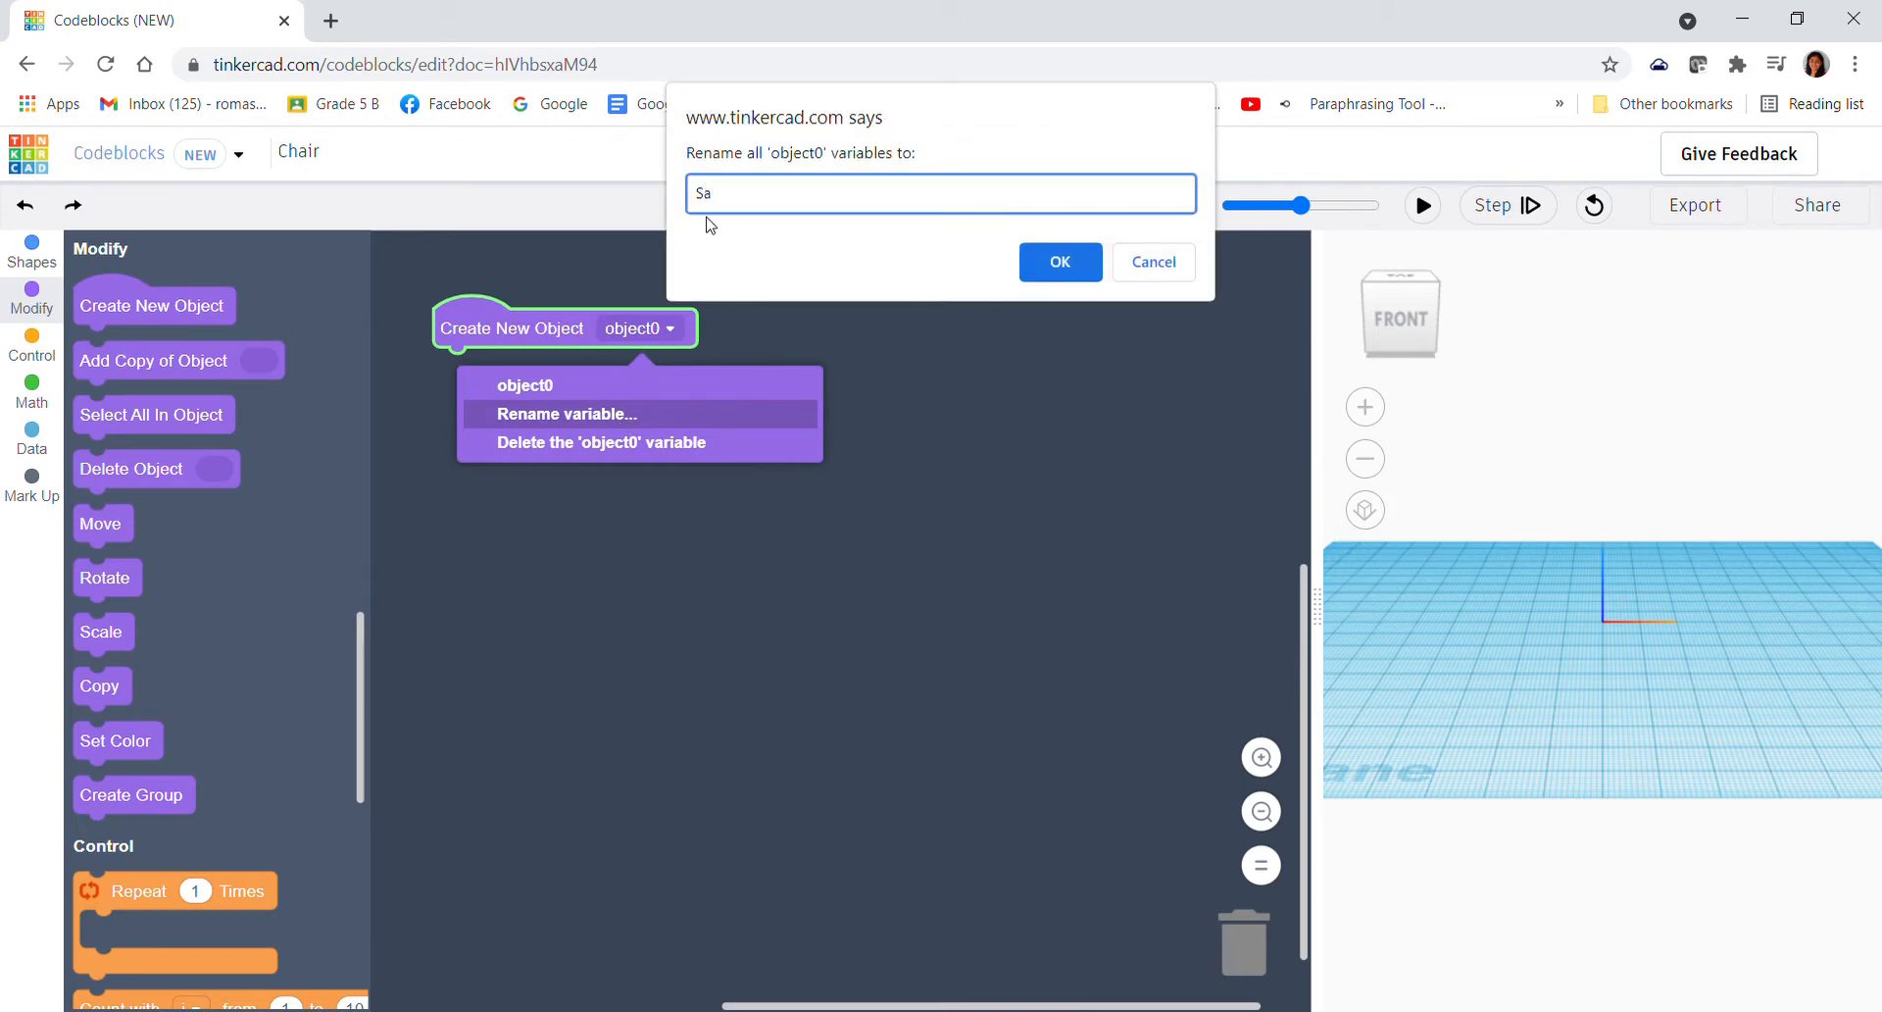
text(eat)
key(Return)
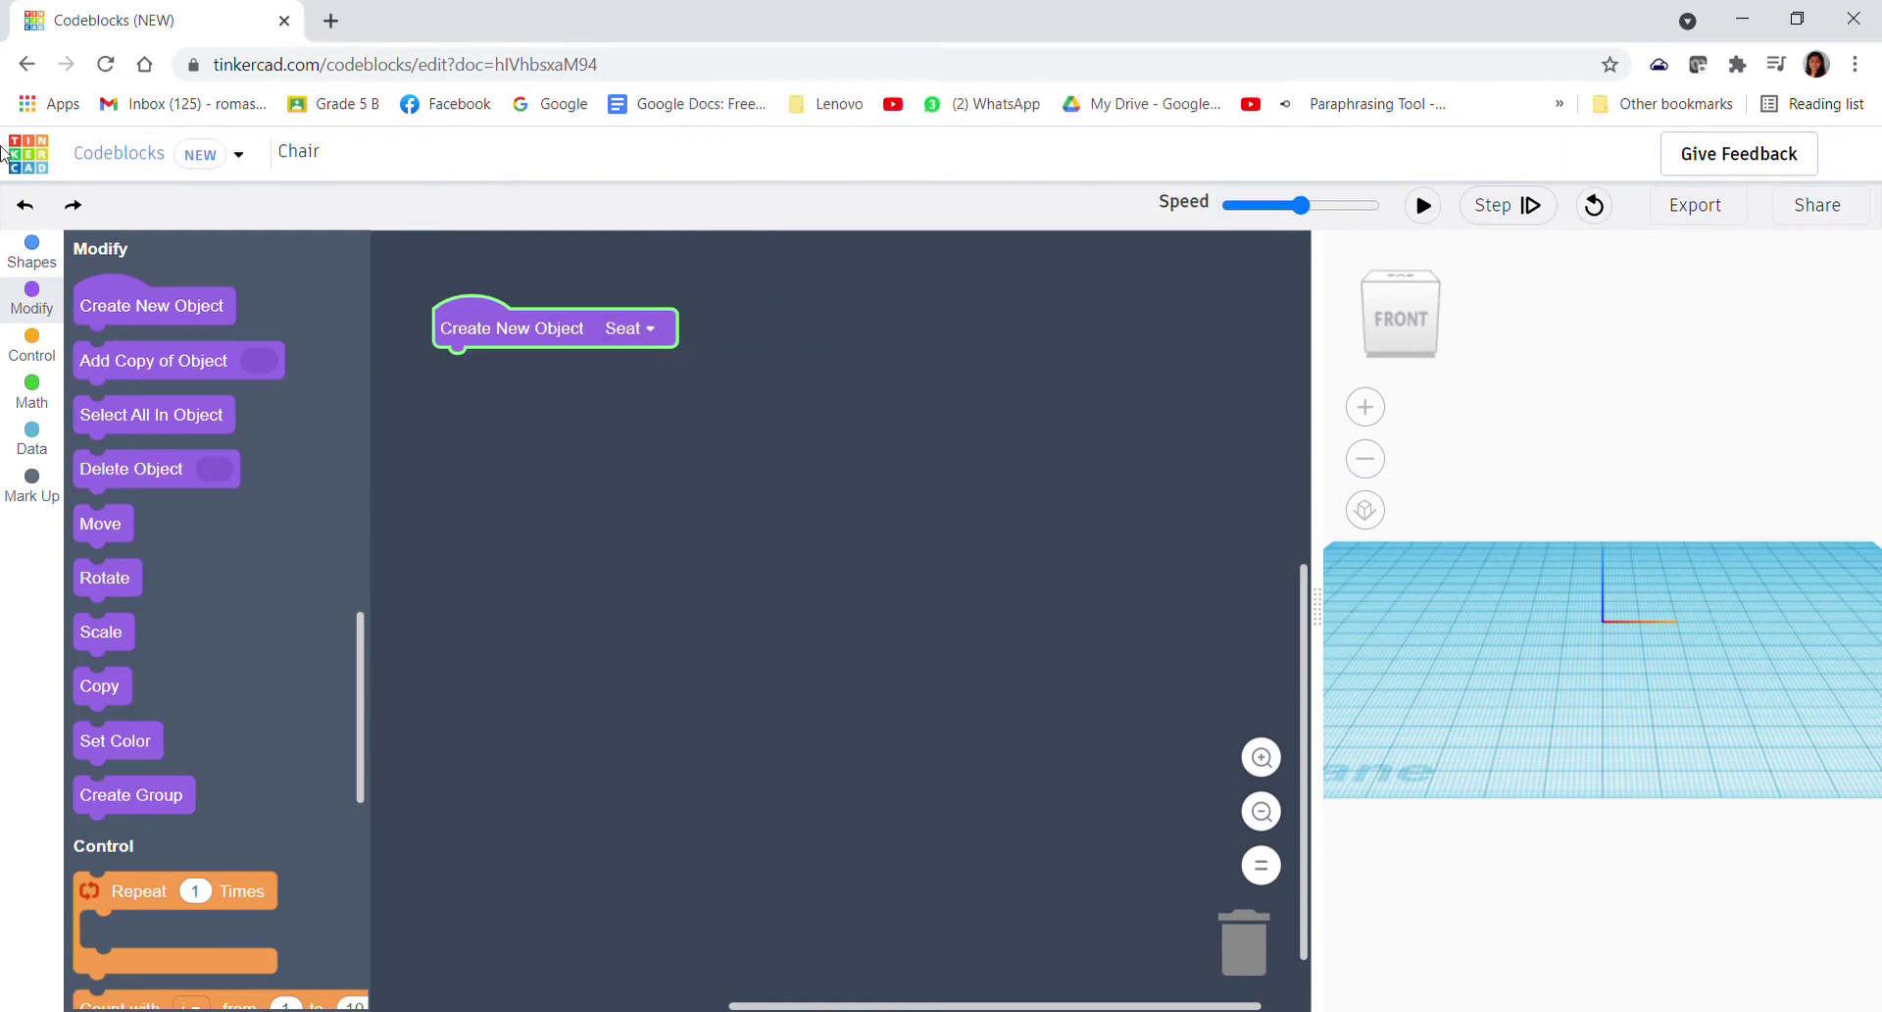
- Give Seat a 20 × 20 × 4 box with edge 2, discarding a stray new-object block
click(33, 254)
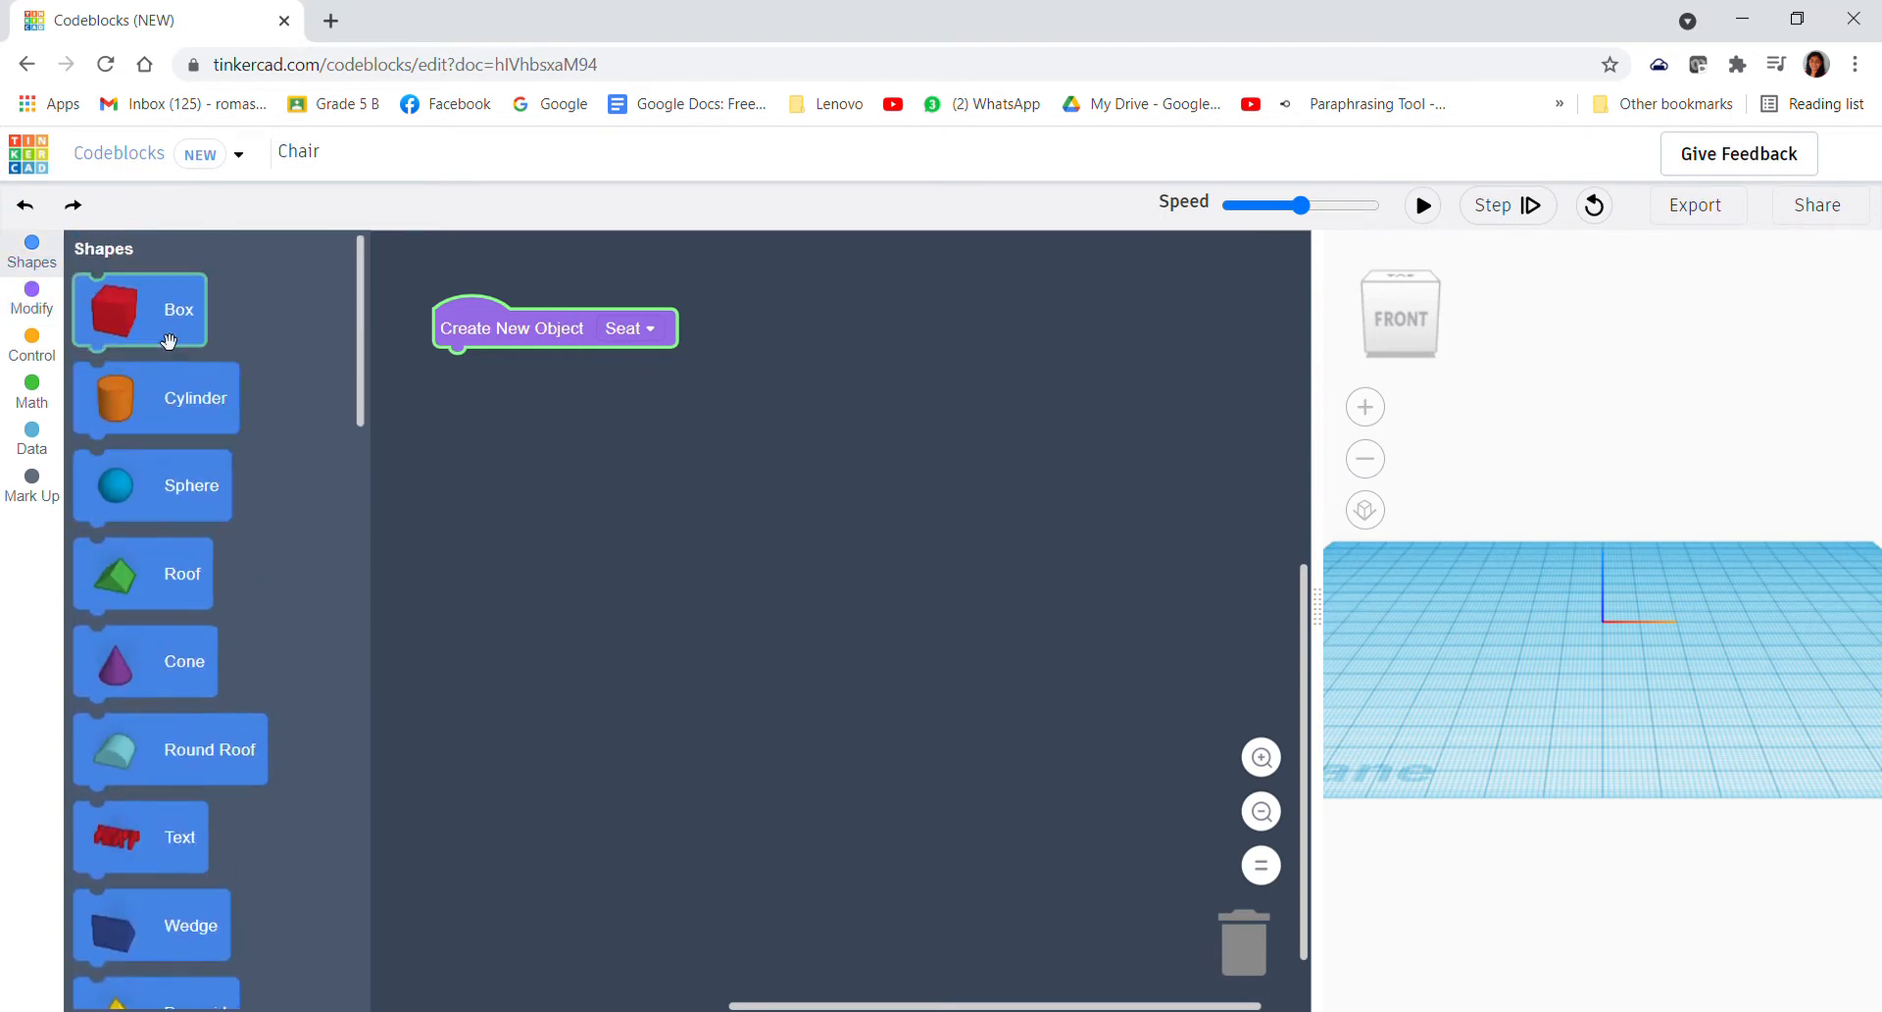
drag(148, 317, 451, 424)
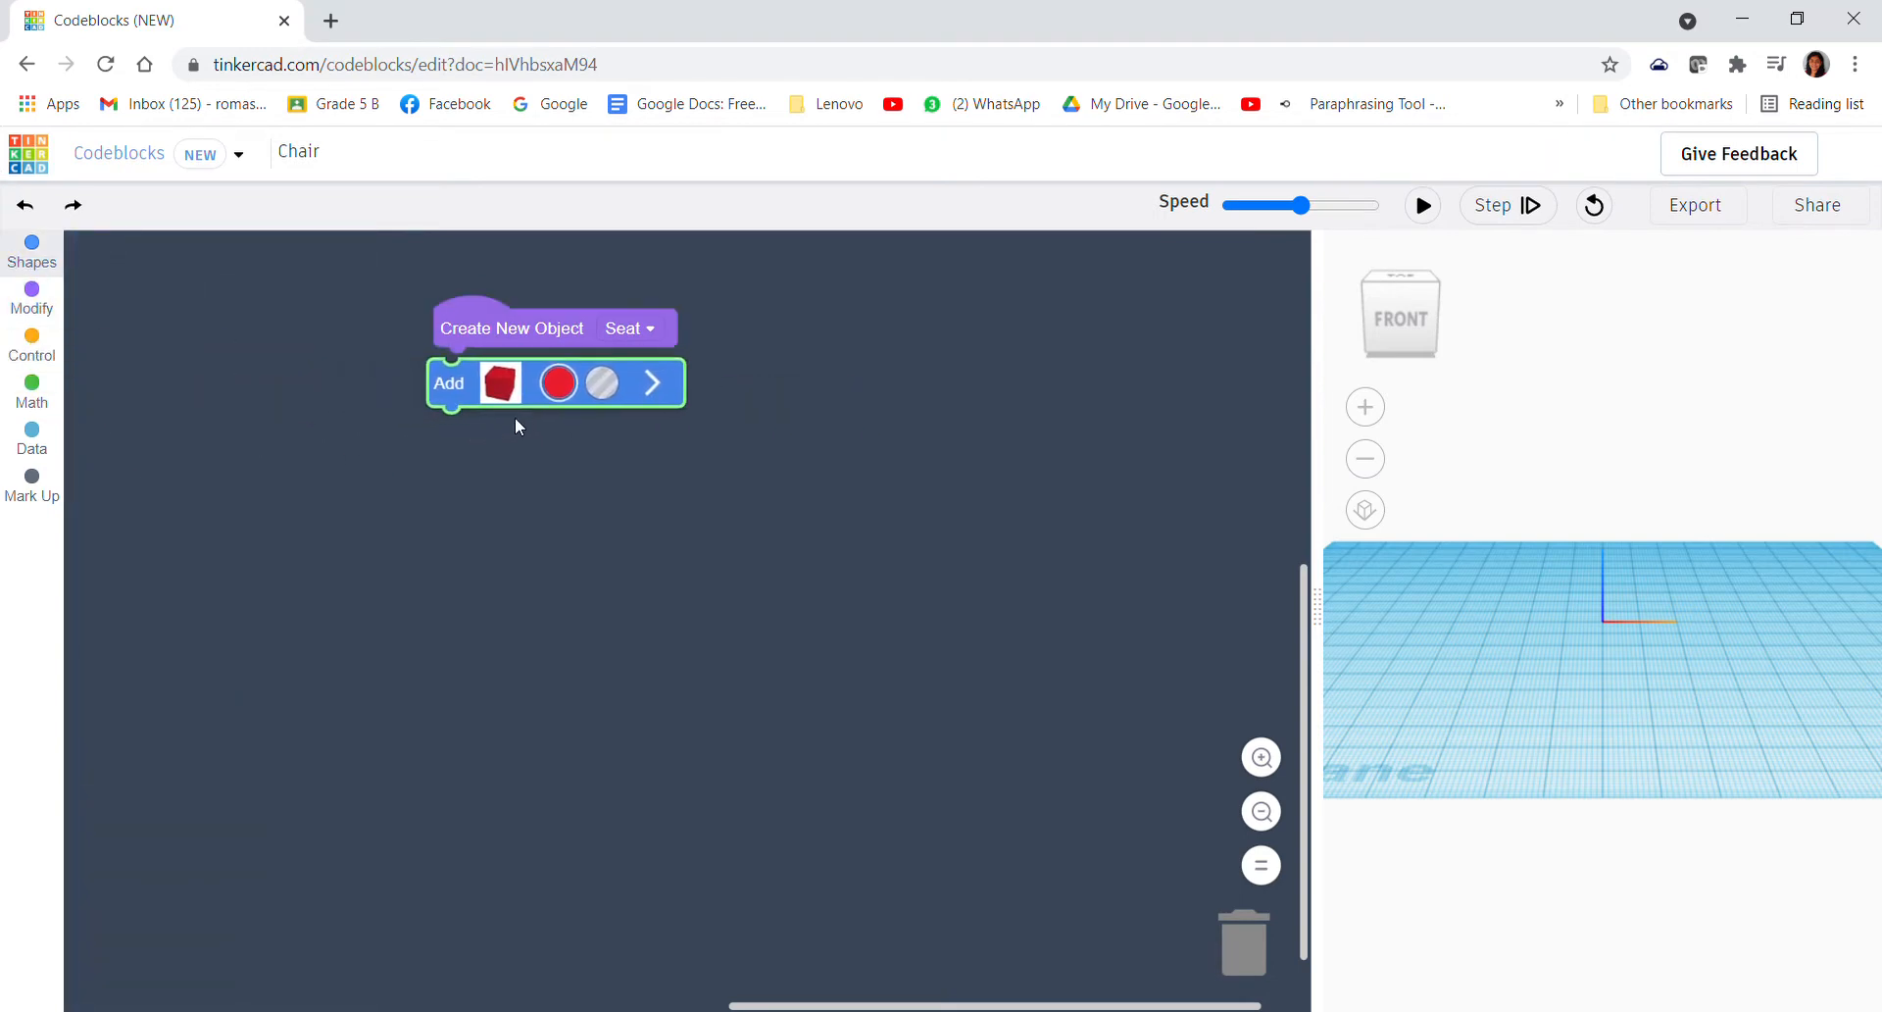
mouse_move(515, 408)
mouse_down()
mouse_move(478, 419)
mouse_move(452, 393)
mouse_up()
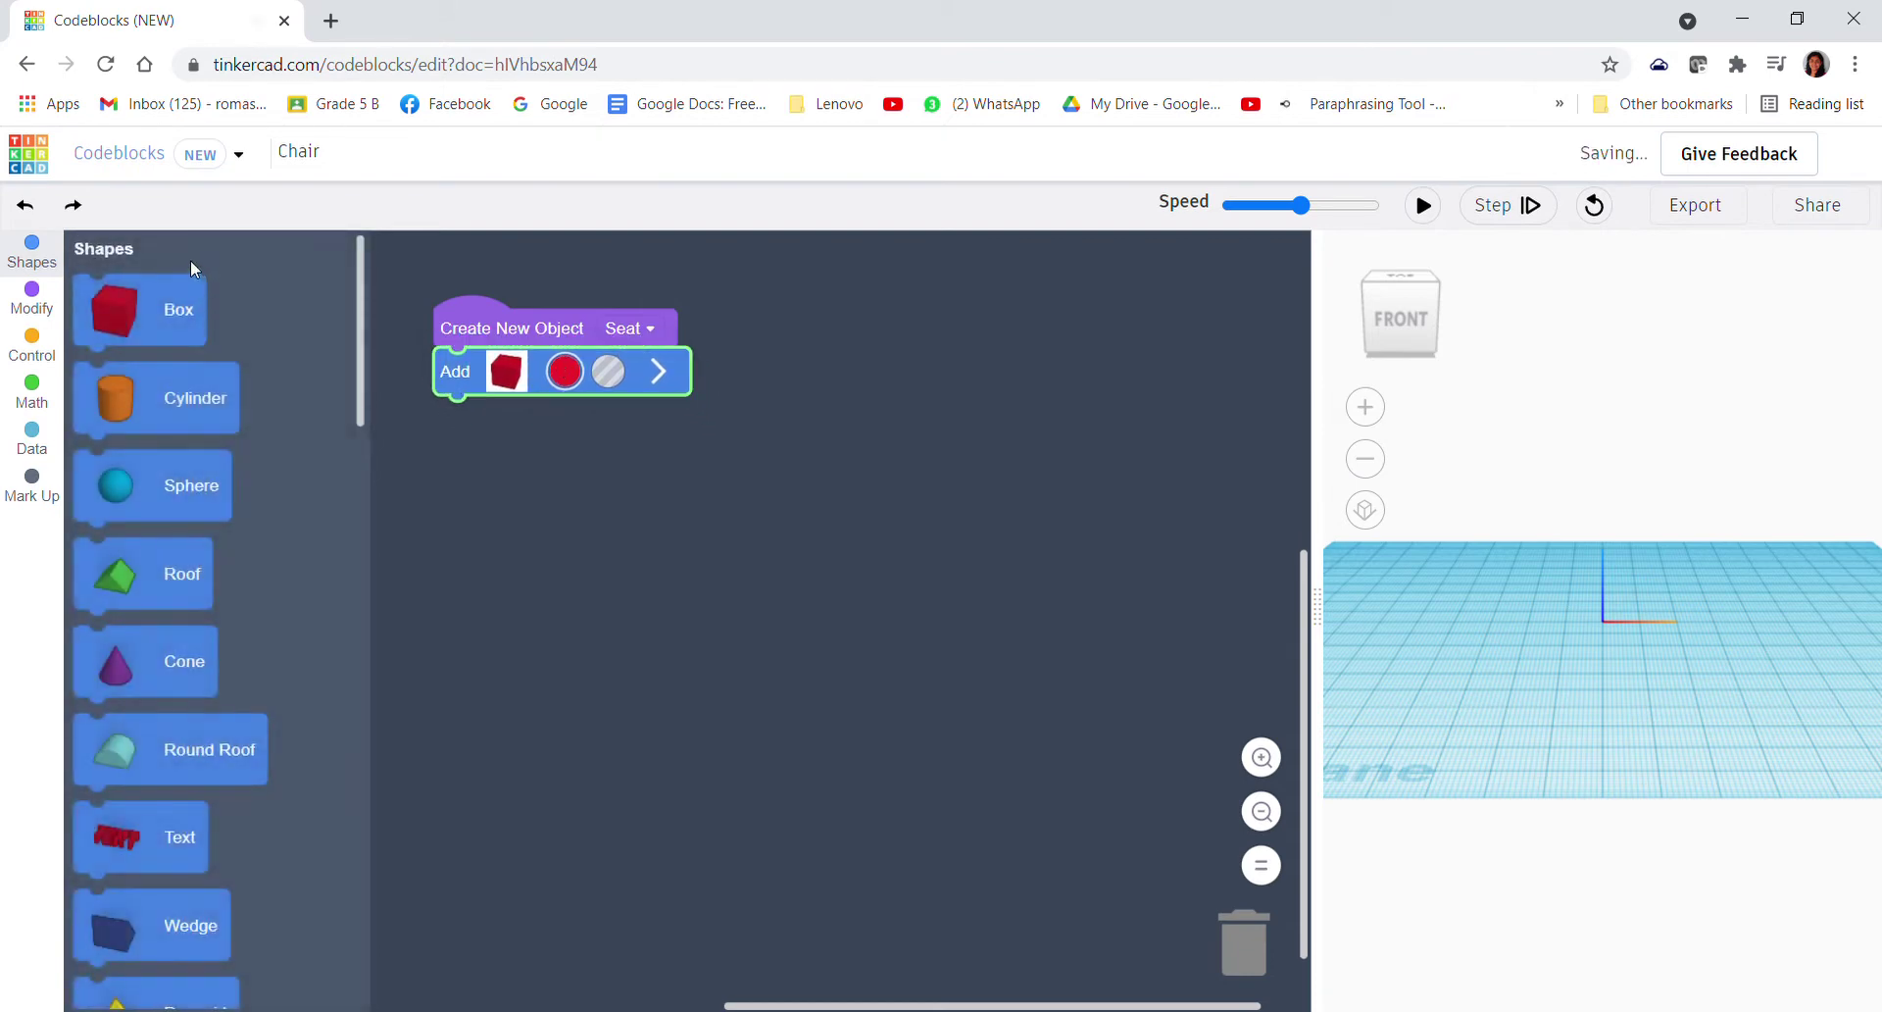
click(659, 372)
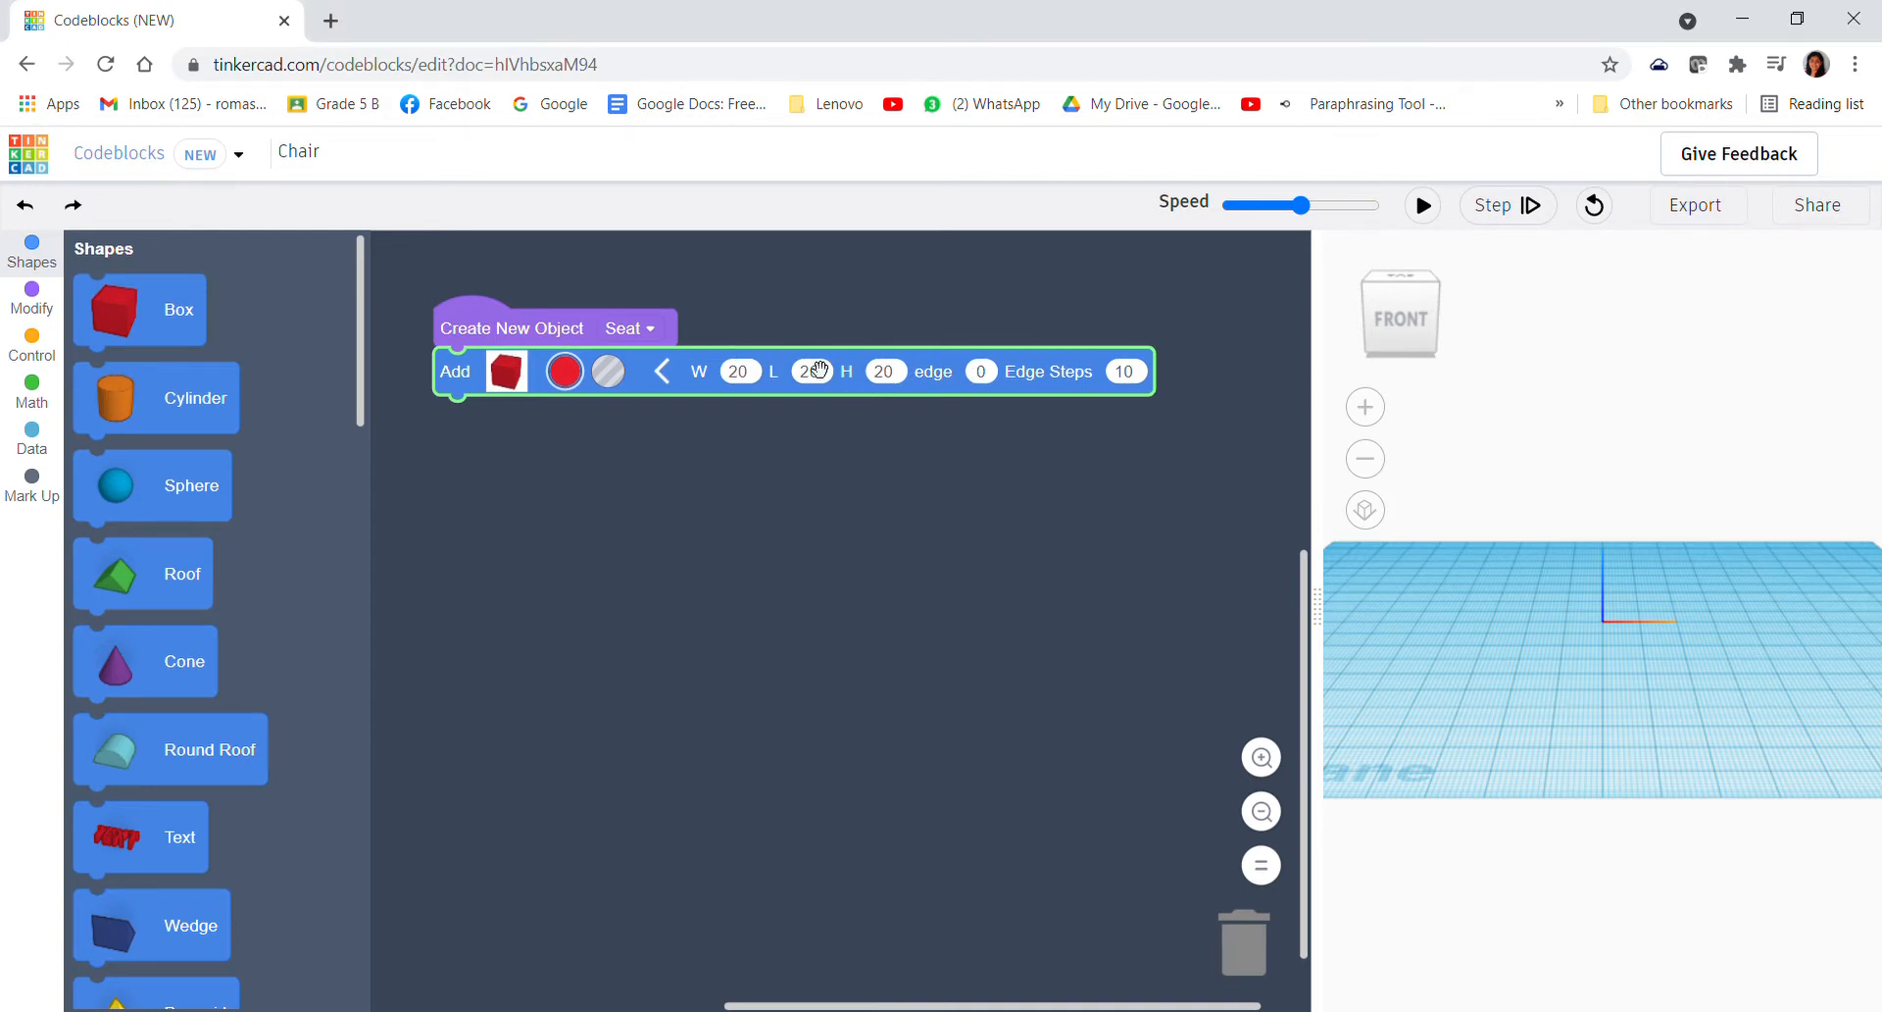
text(4)
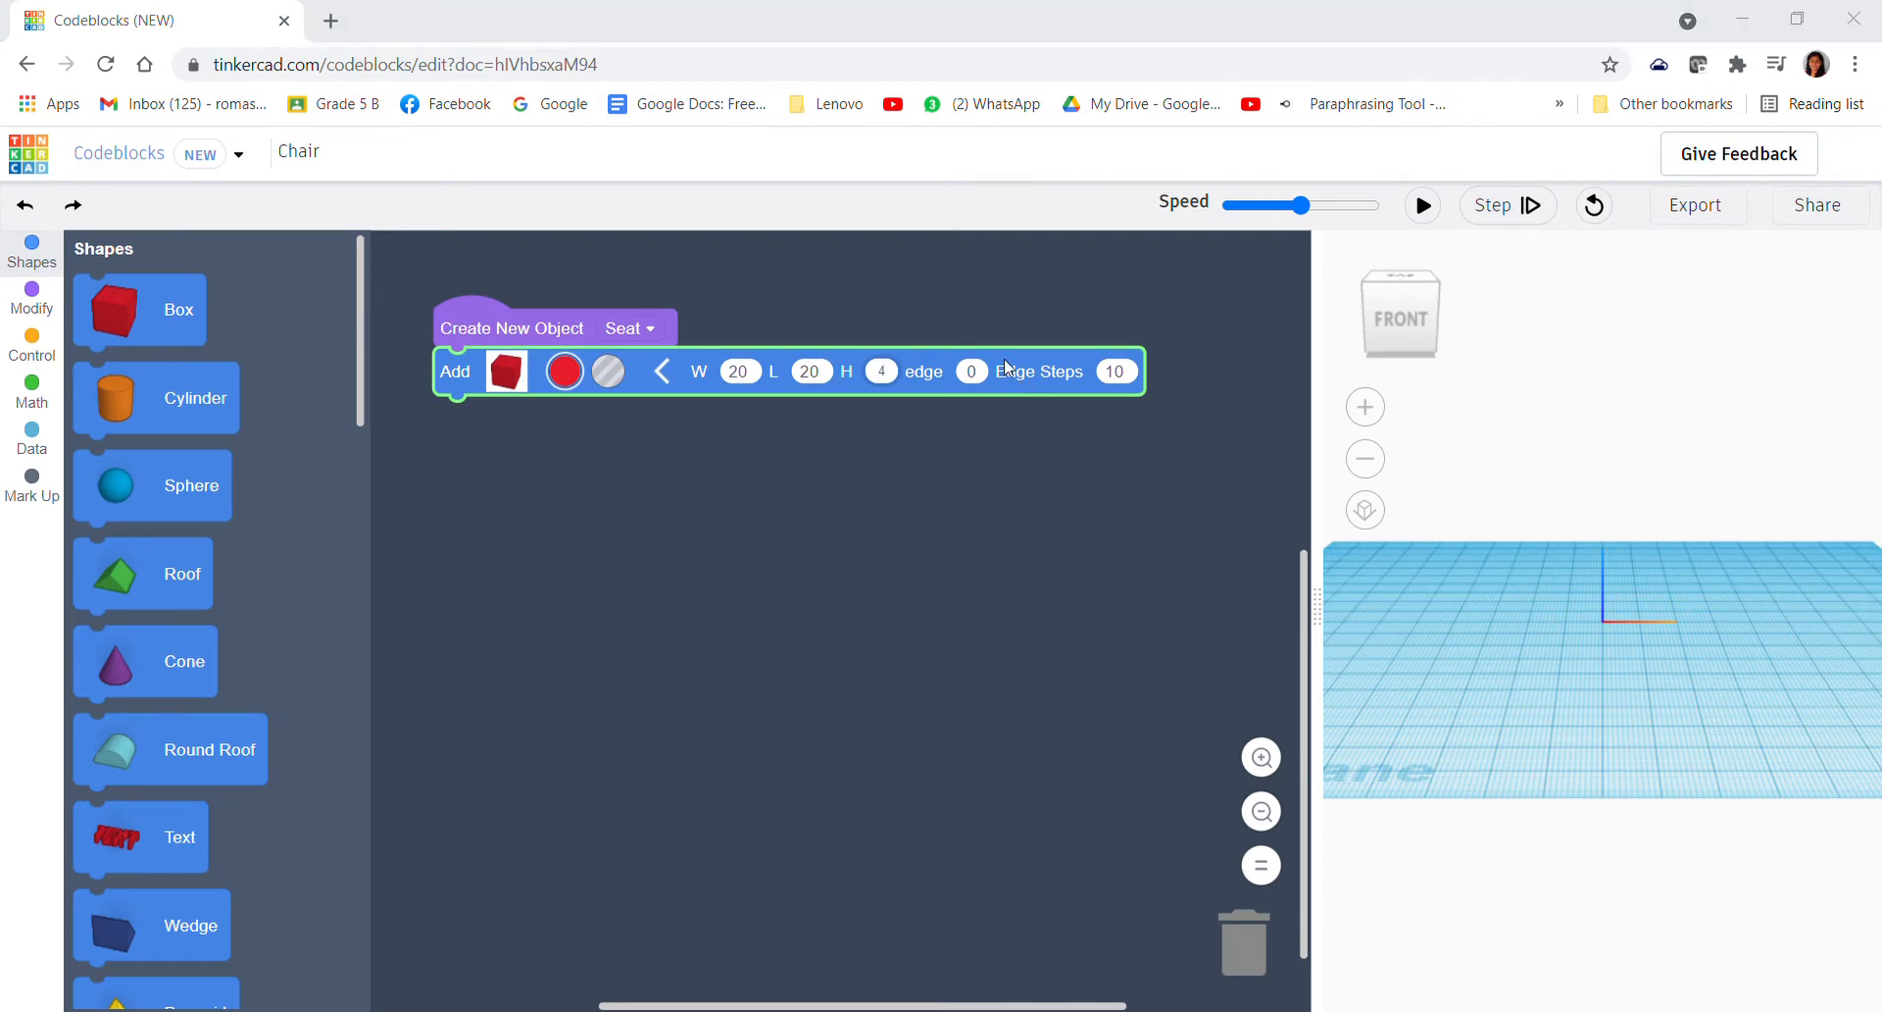
text(2)
click(978, 283)
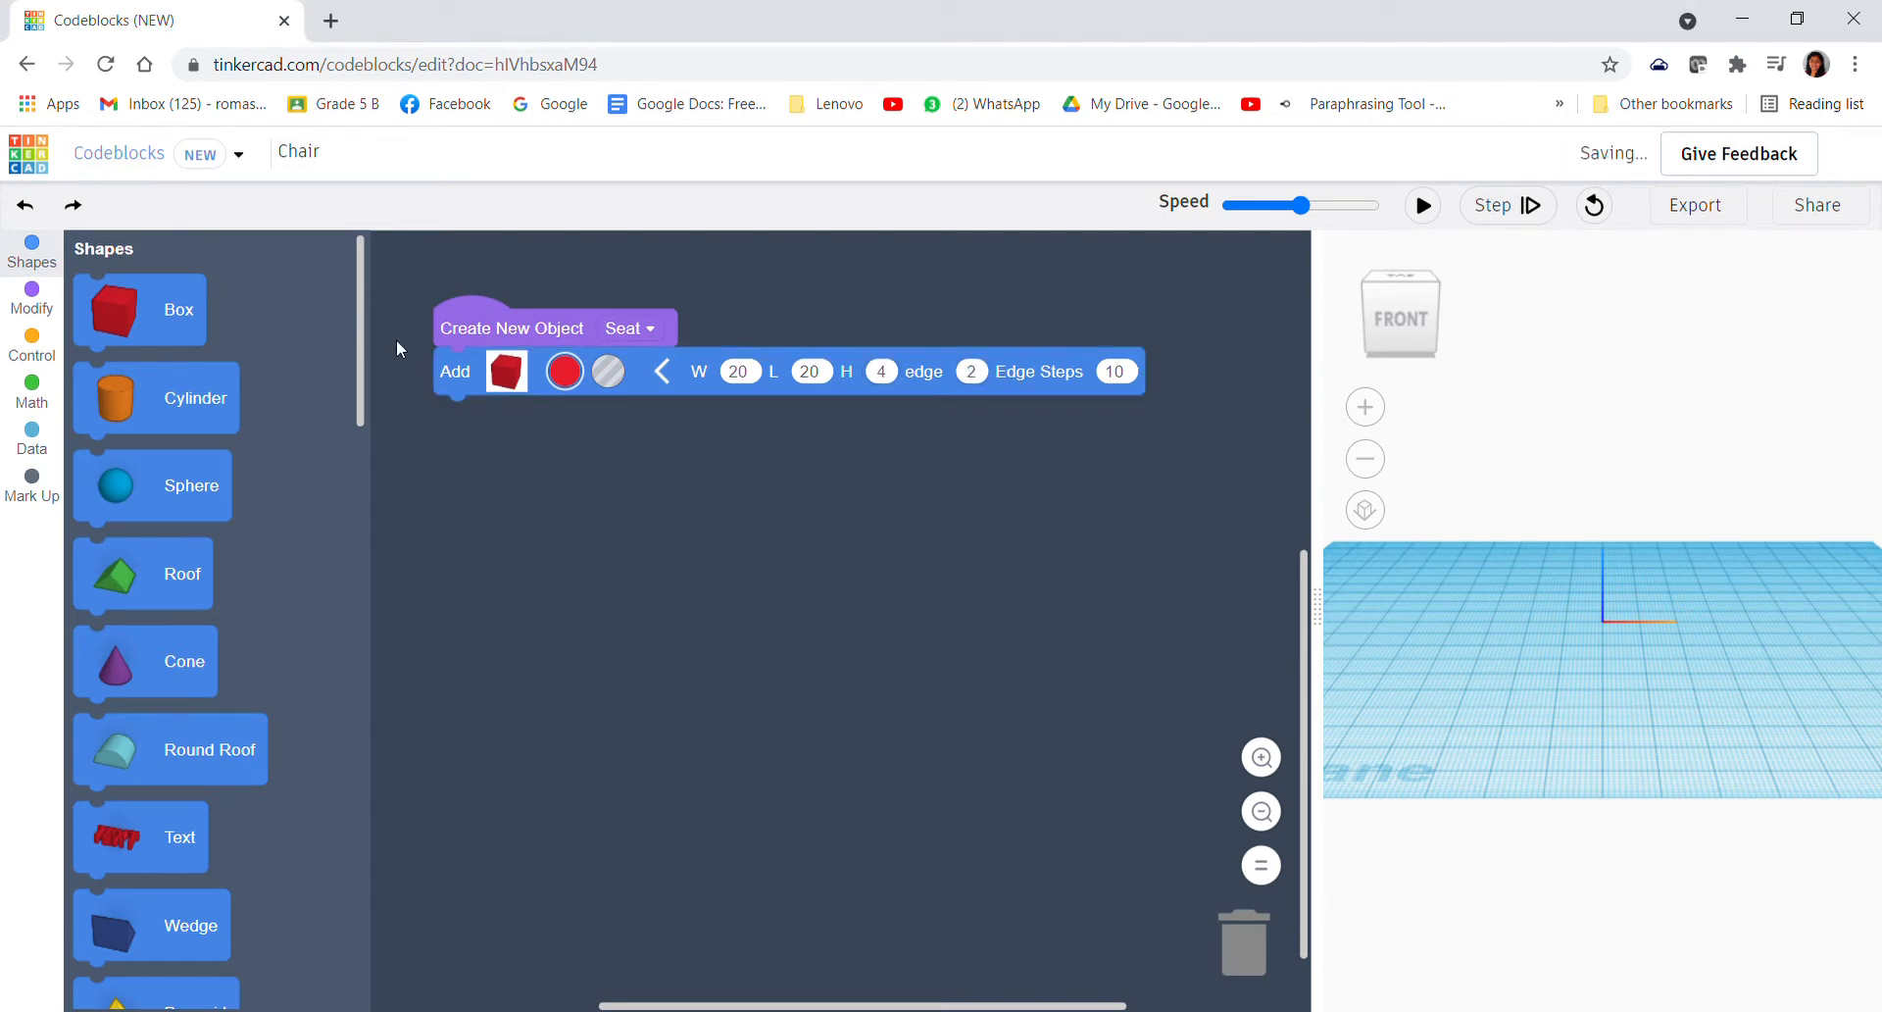
click(31, 299)
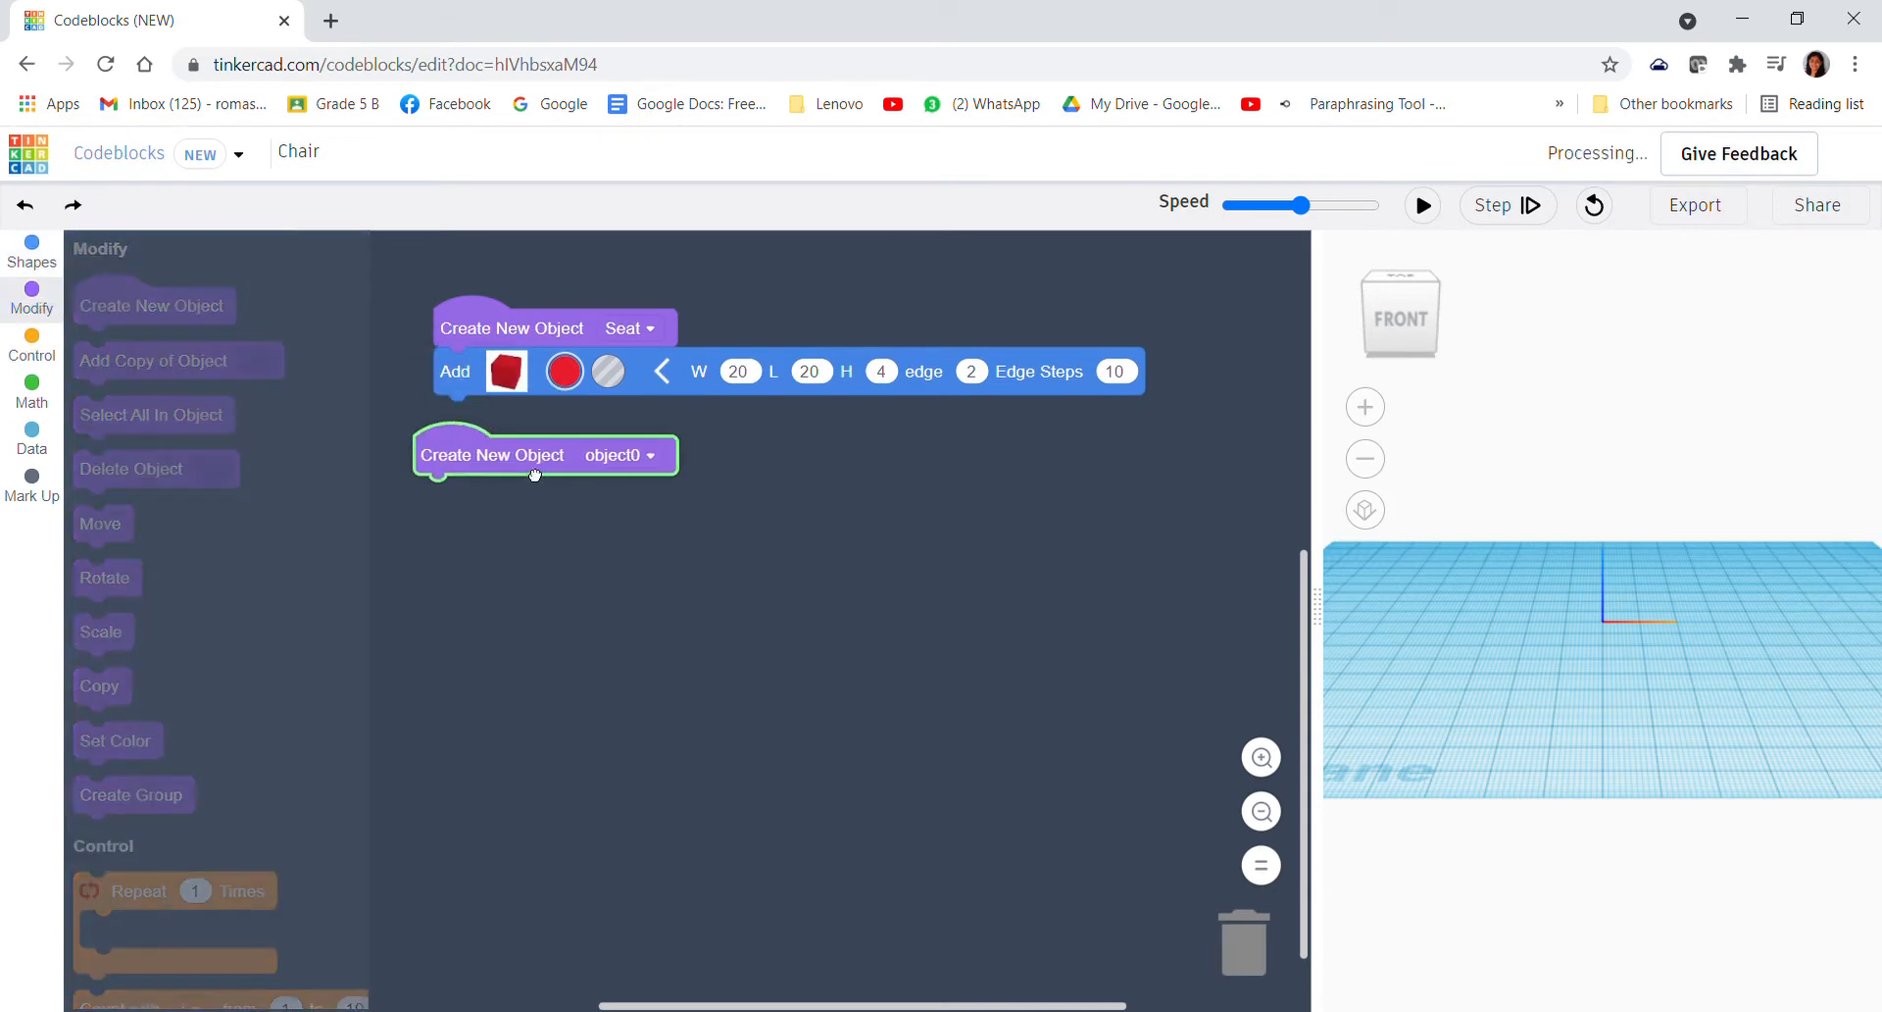
drag(153, 313, 14, 446)
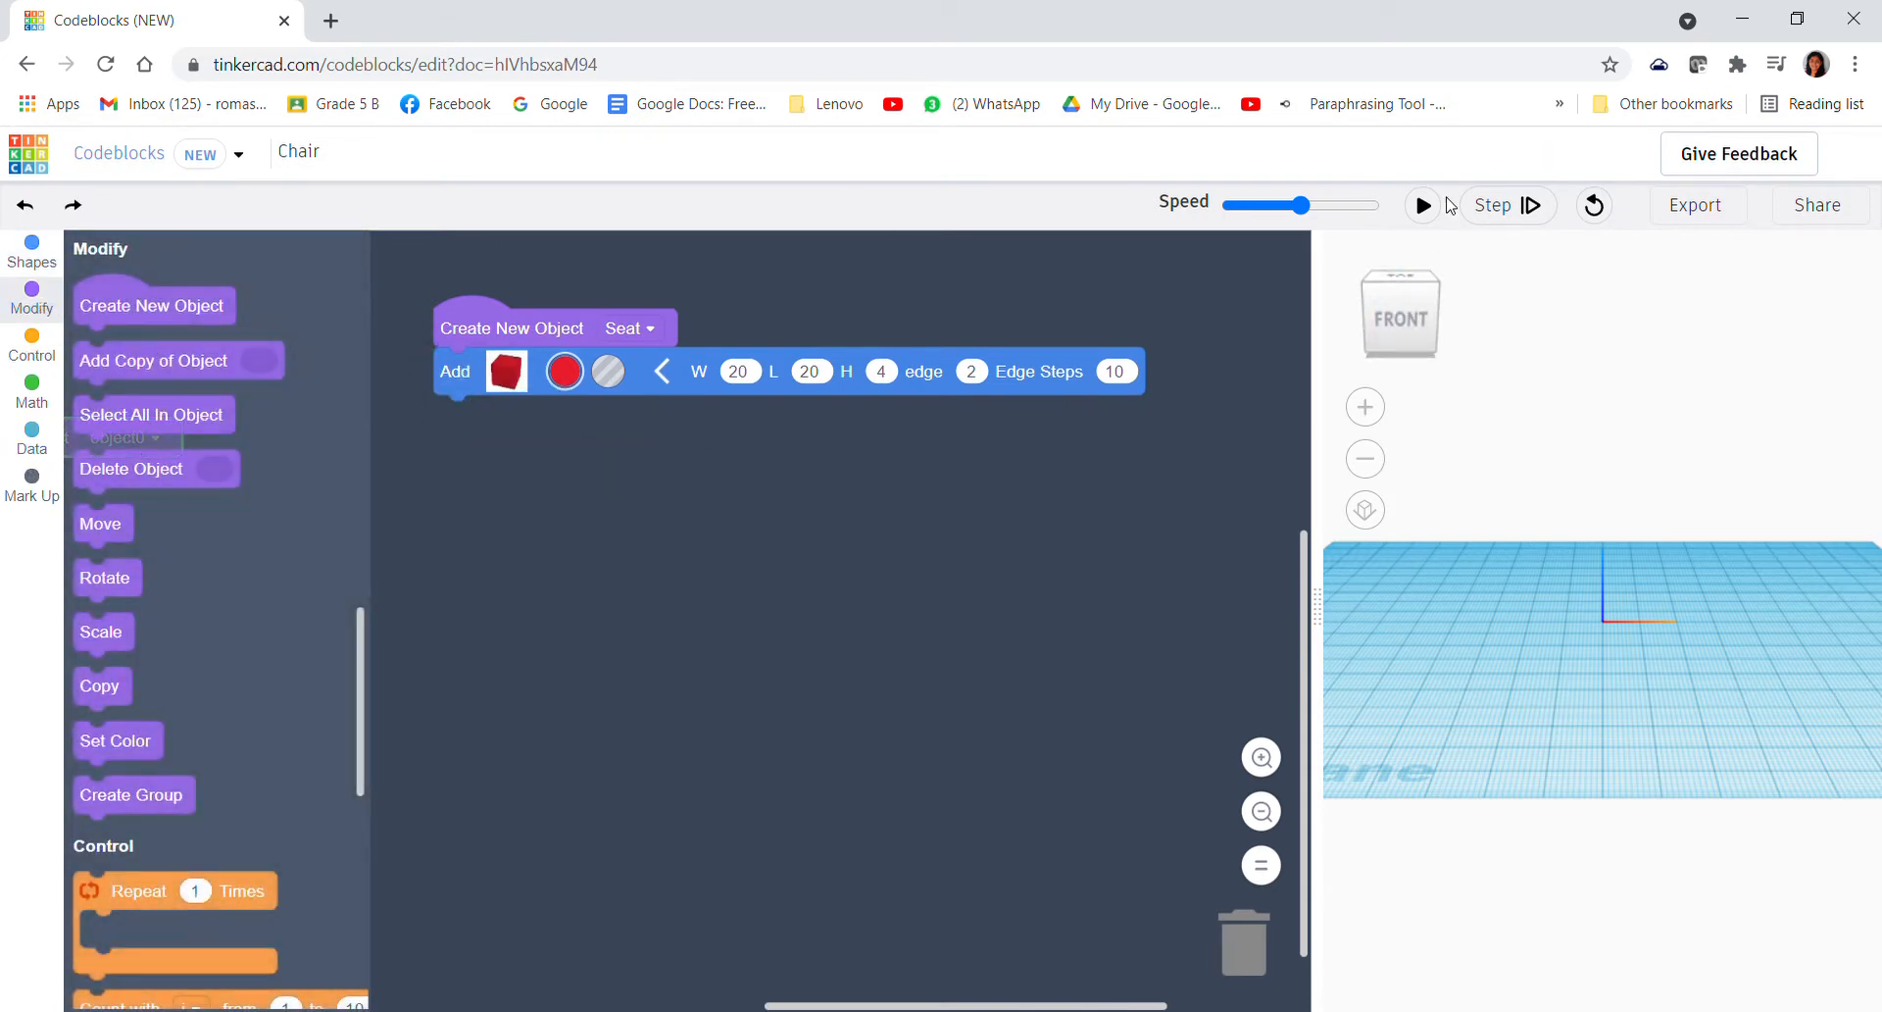
- Run the code to preview the seat slab and colour it brown
click(1423, 205)
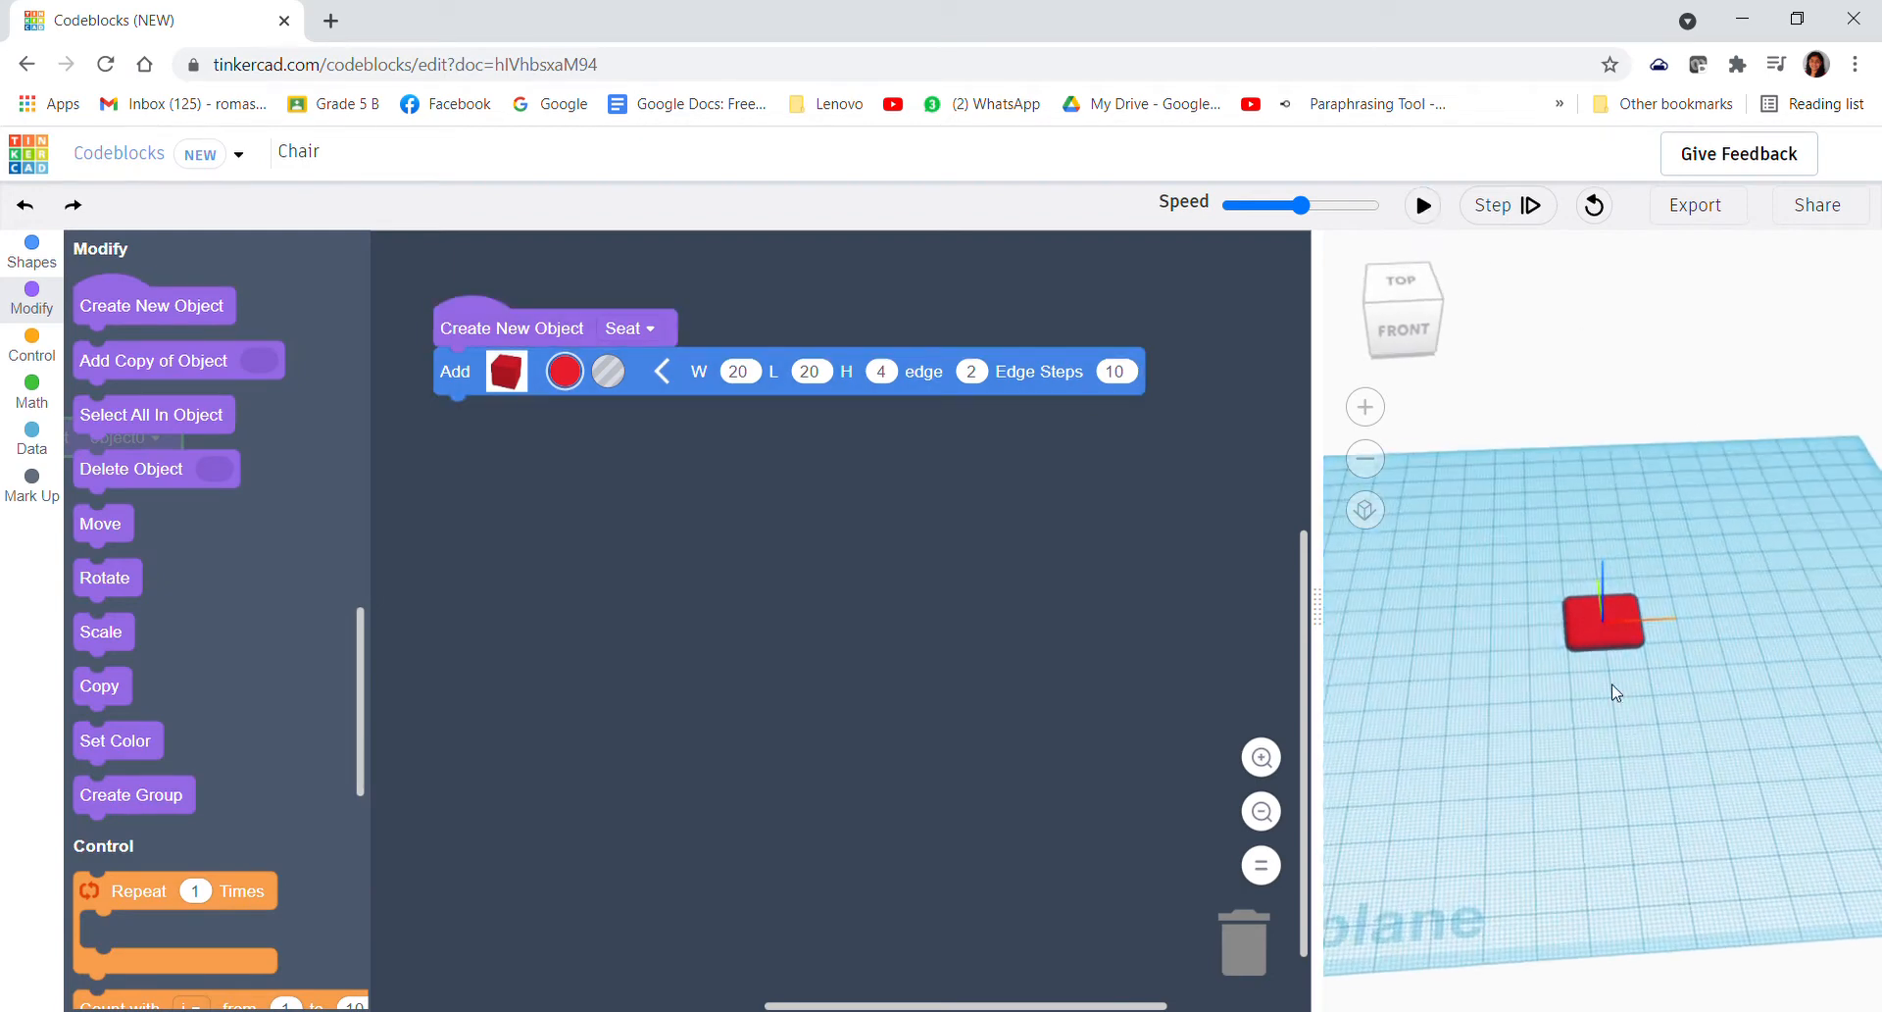
click(572, 372)
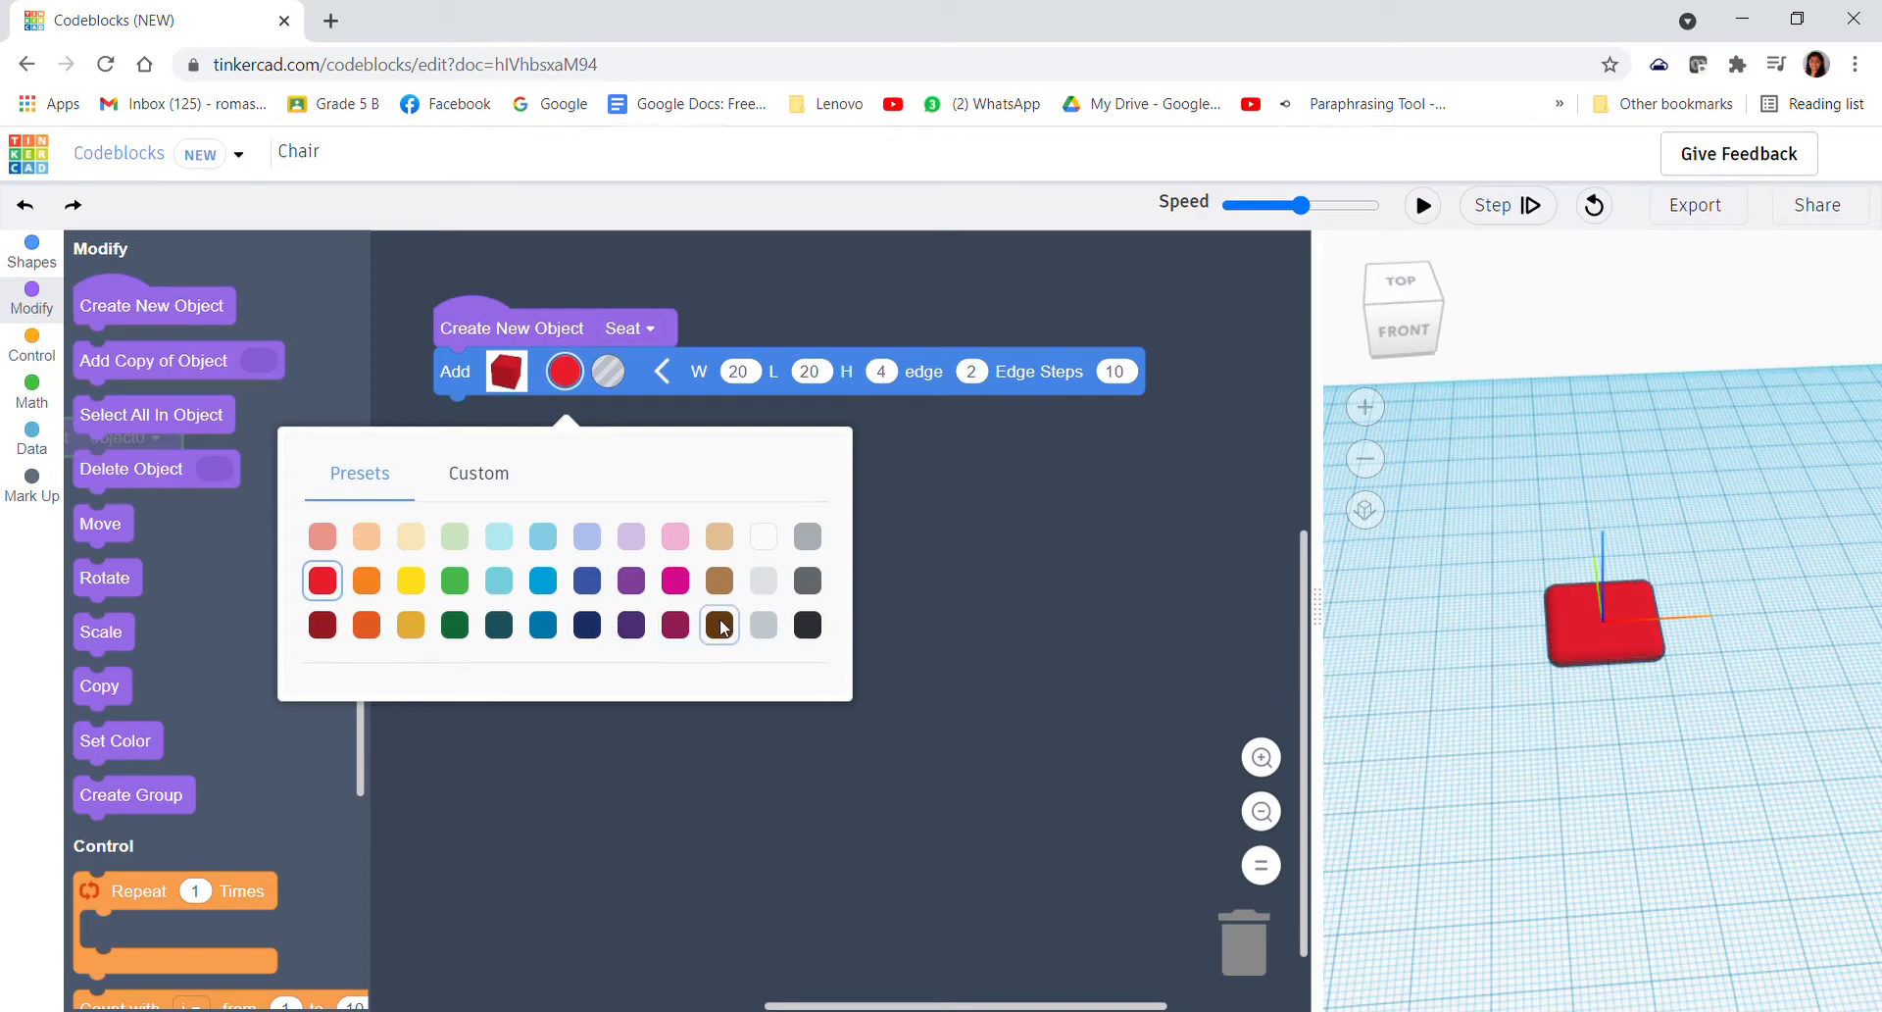
click(719, 580)
drag(737, 525, 984, 550)
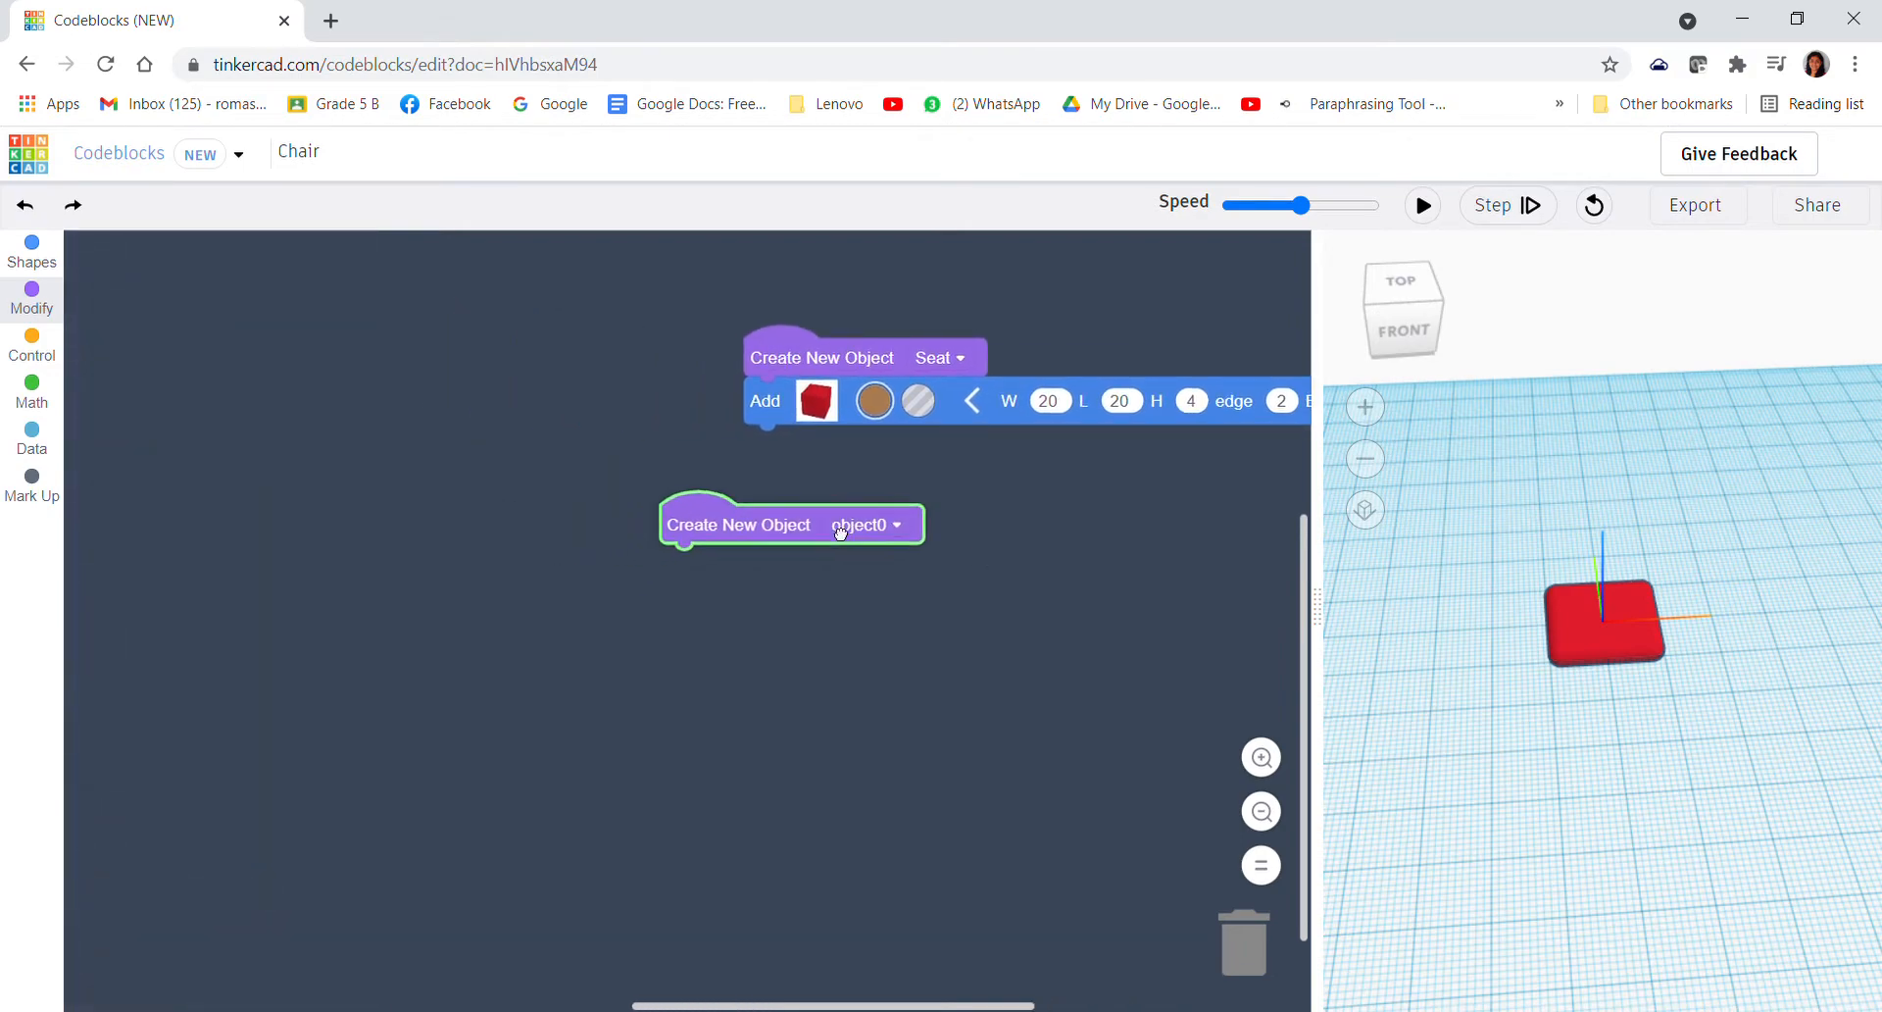
- Add a second Create New Object block below Seat and rename it 'Back'
drag(386, 475, 897, 514)
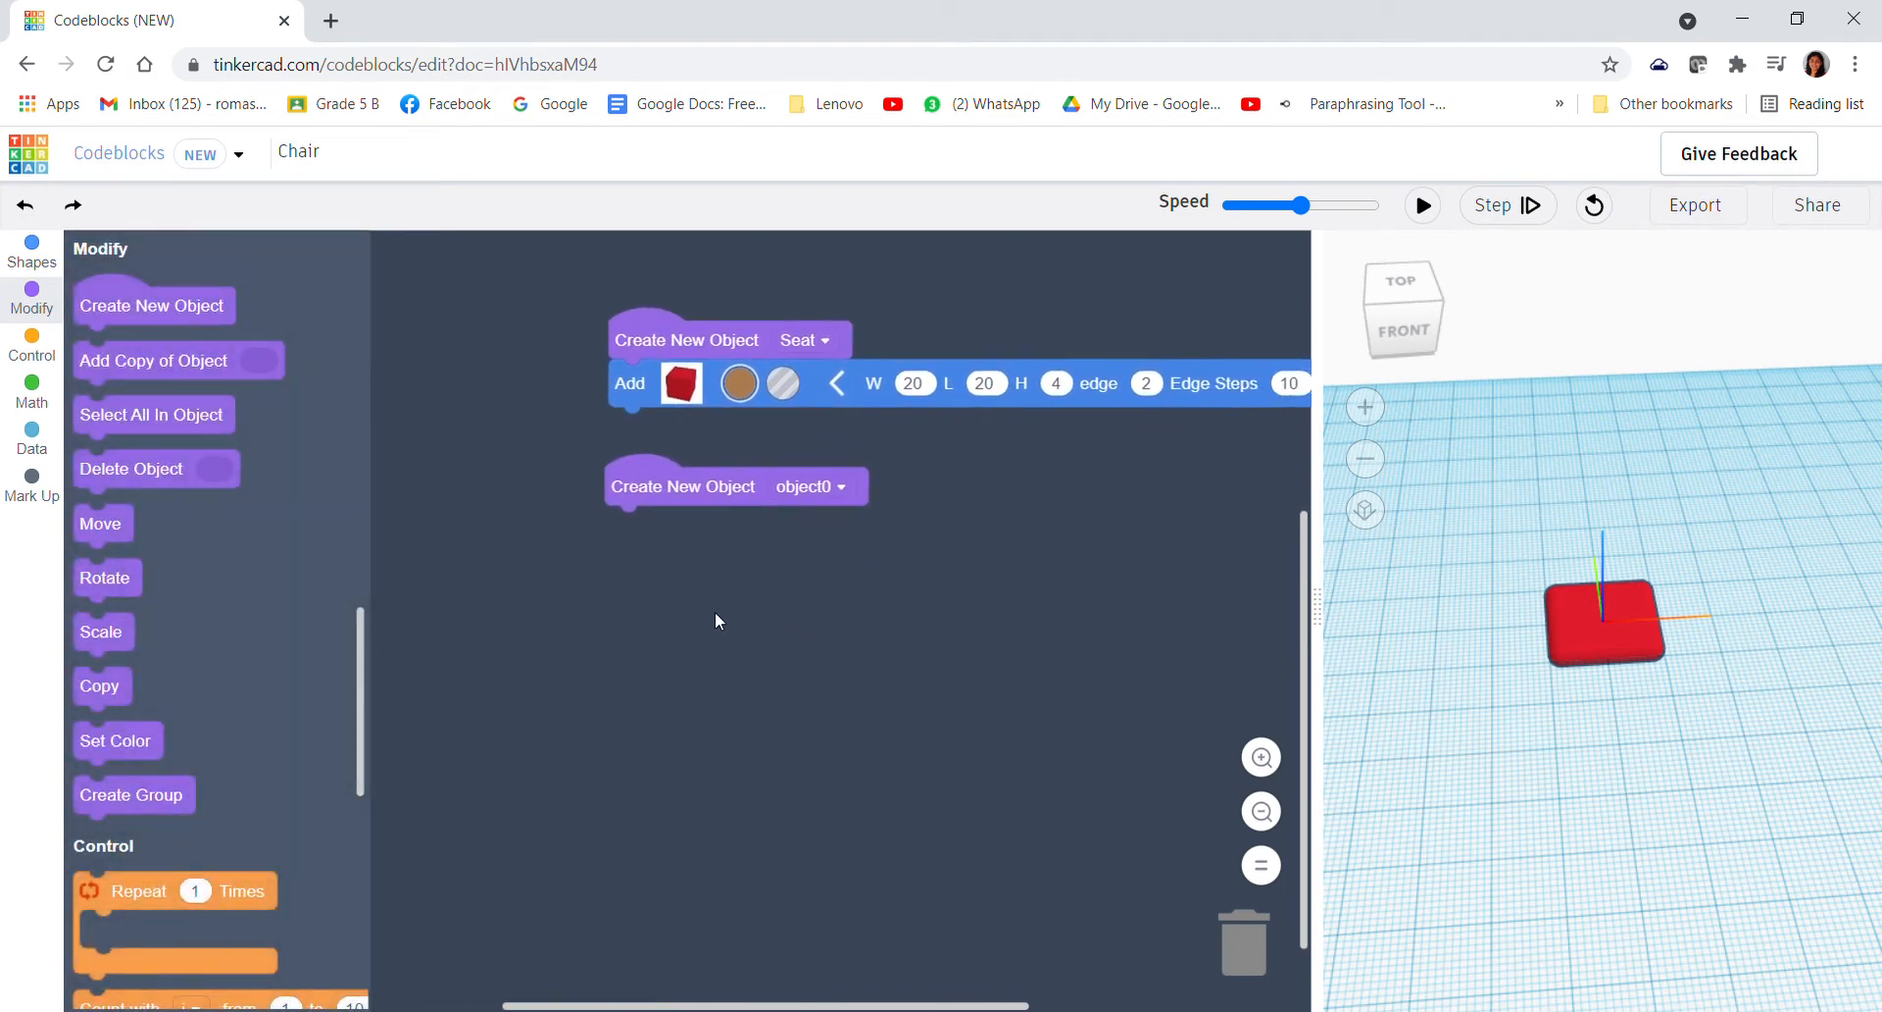
click(718, 485)
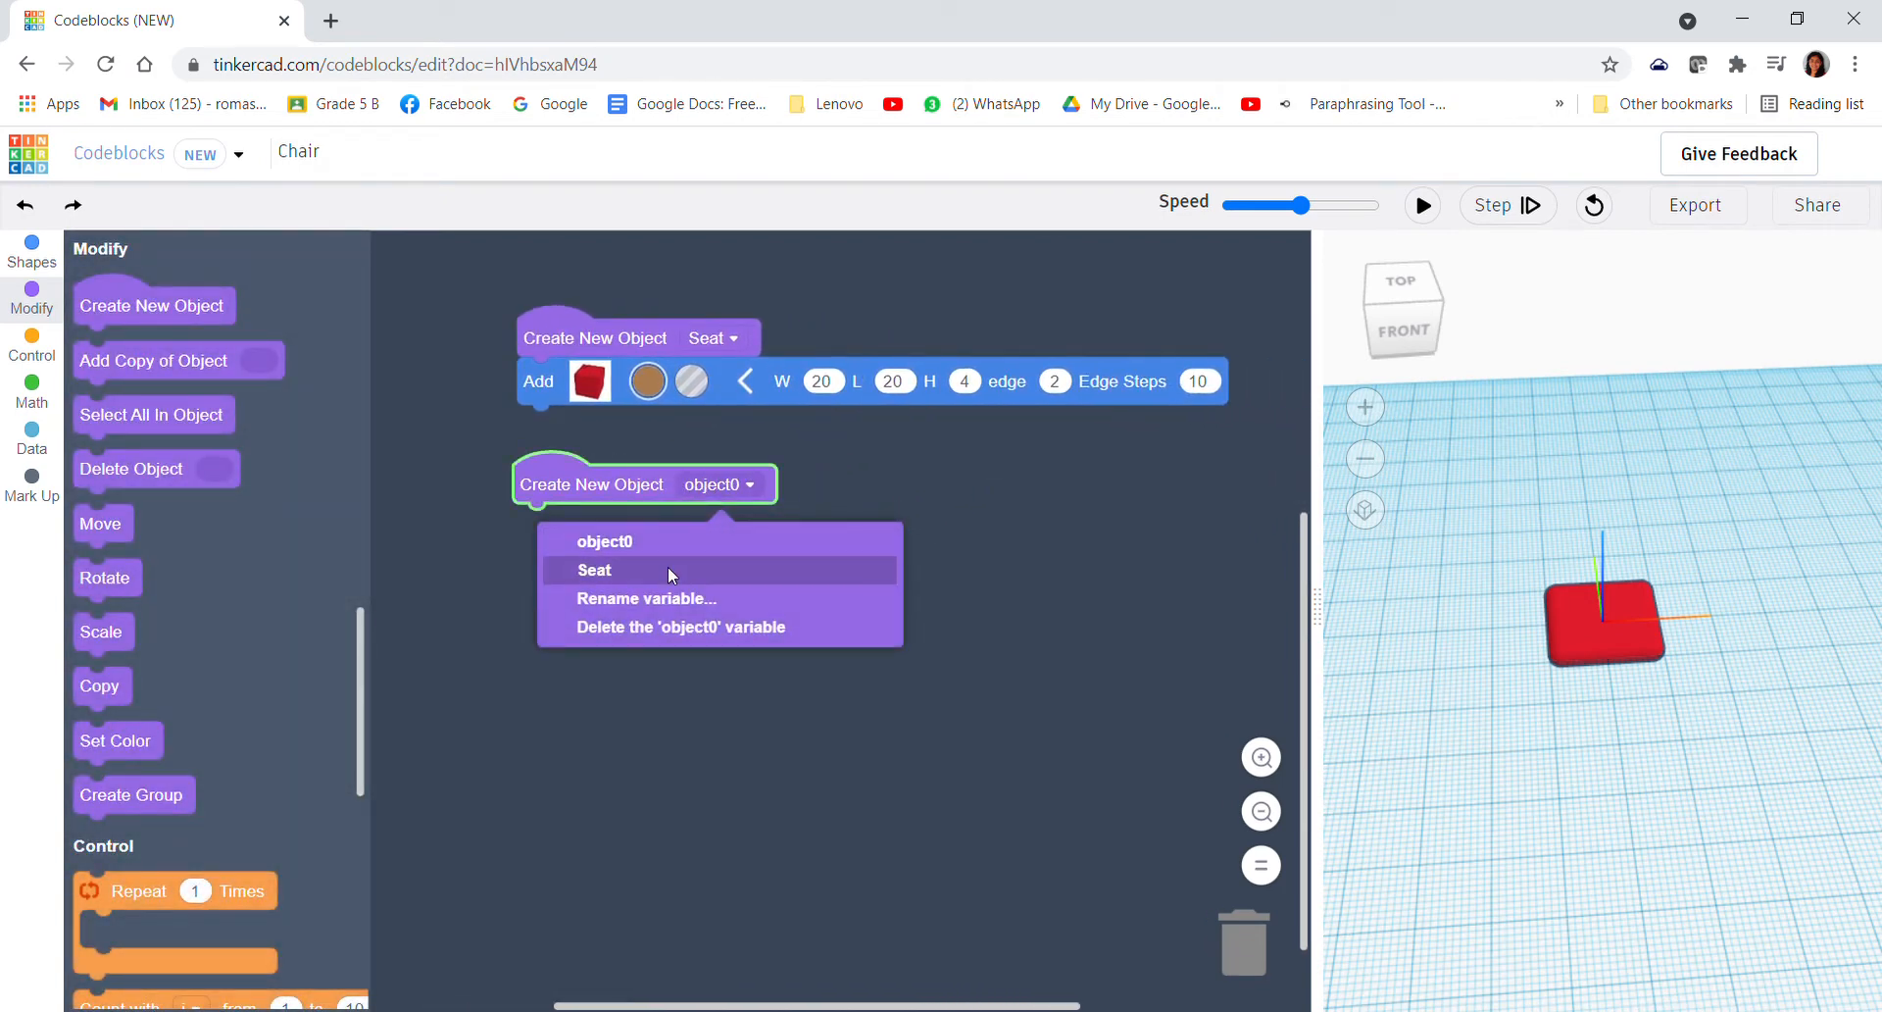
click(648, 600)
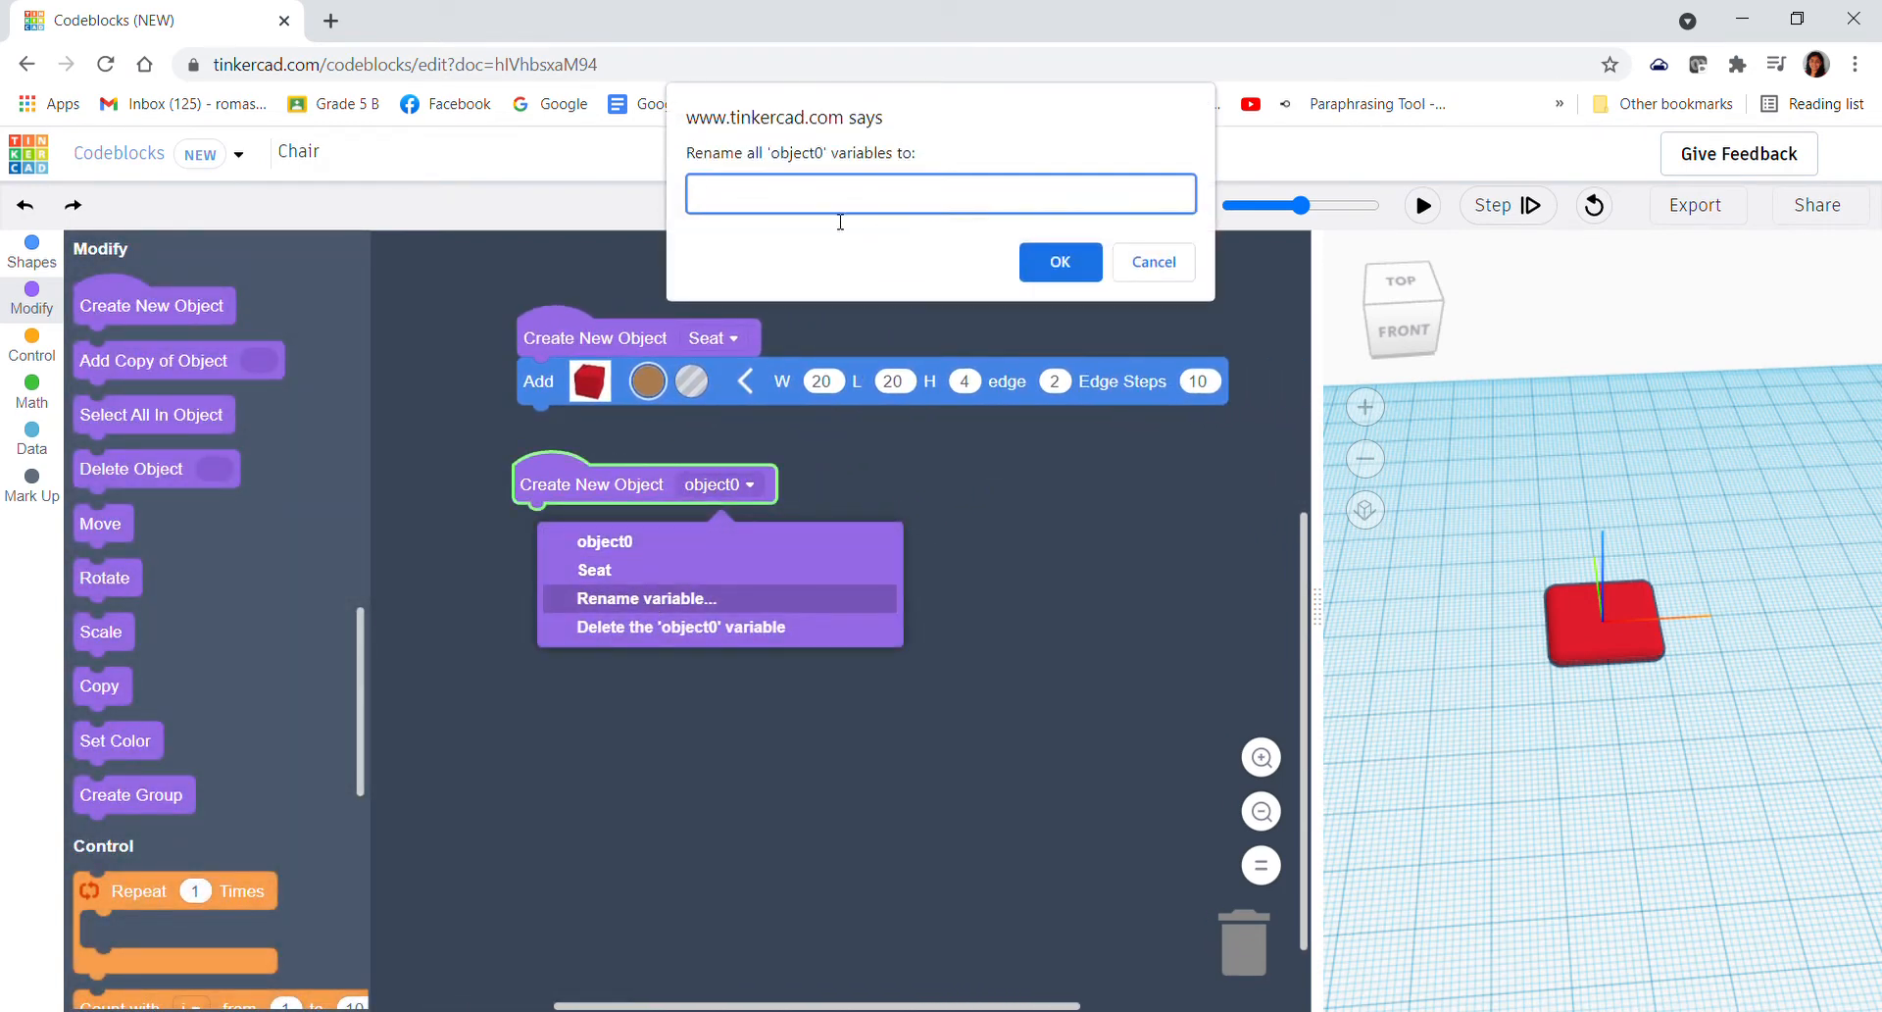
text(Back)
key(Return)
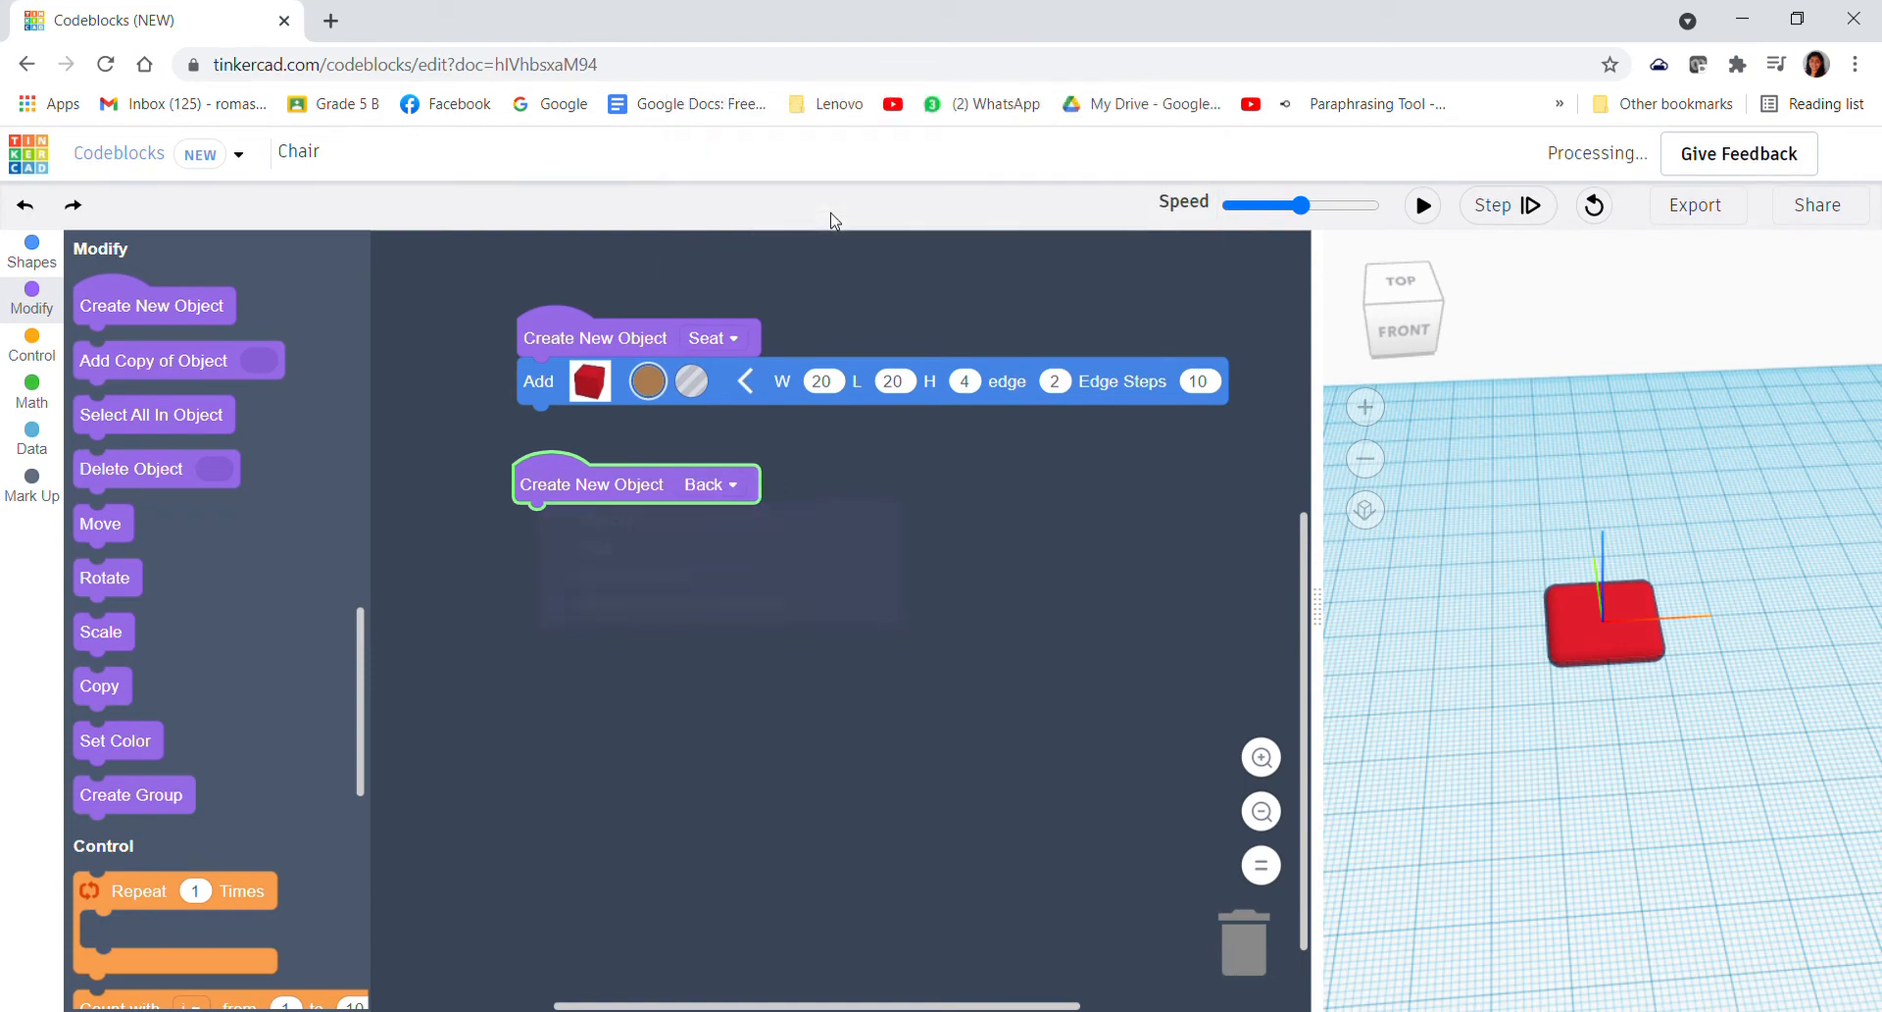
drag(632, 504, 651, 504)
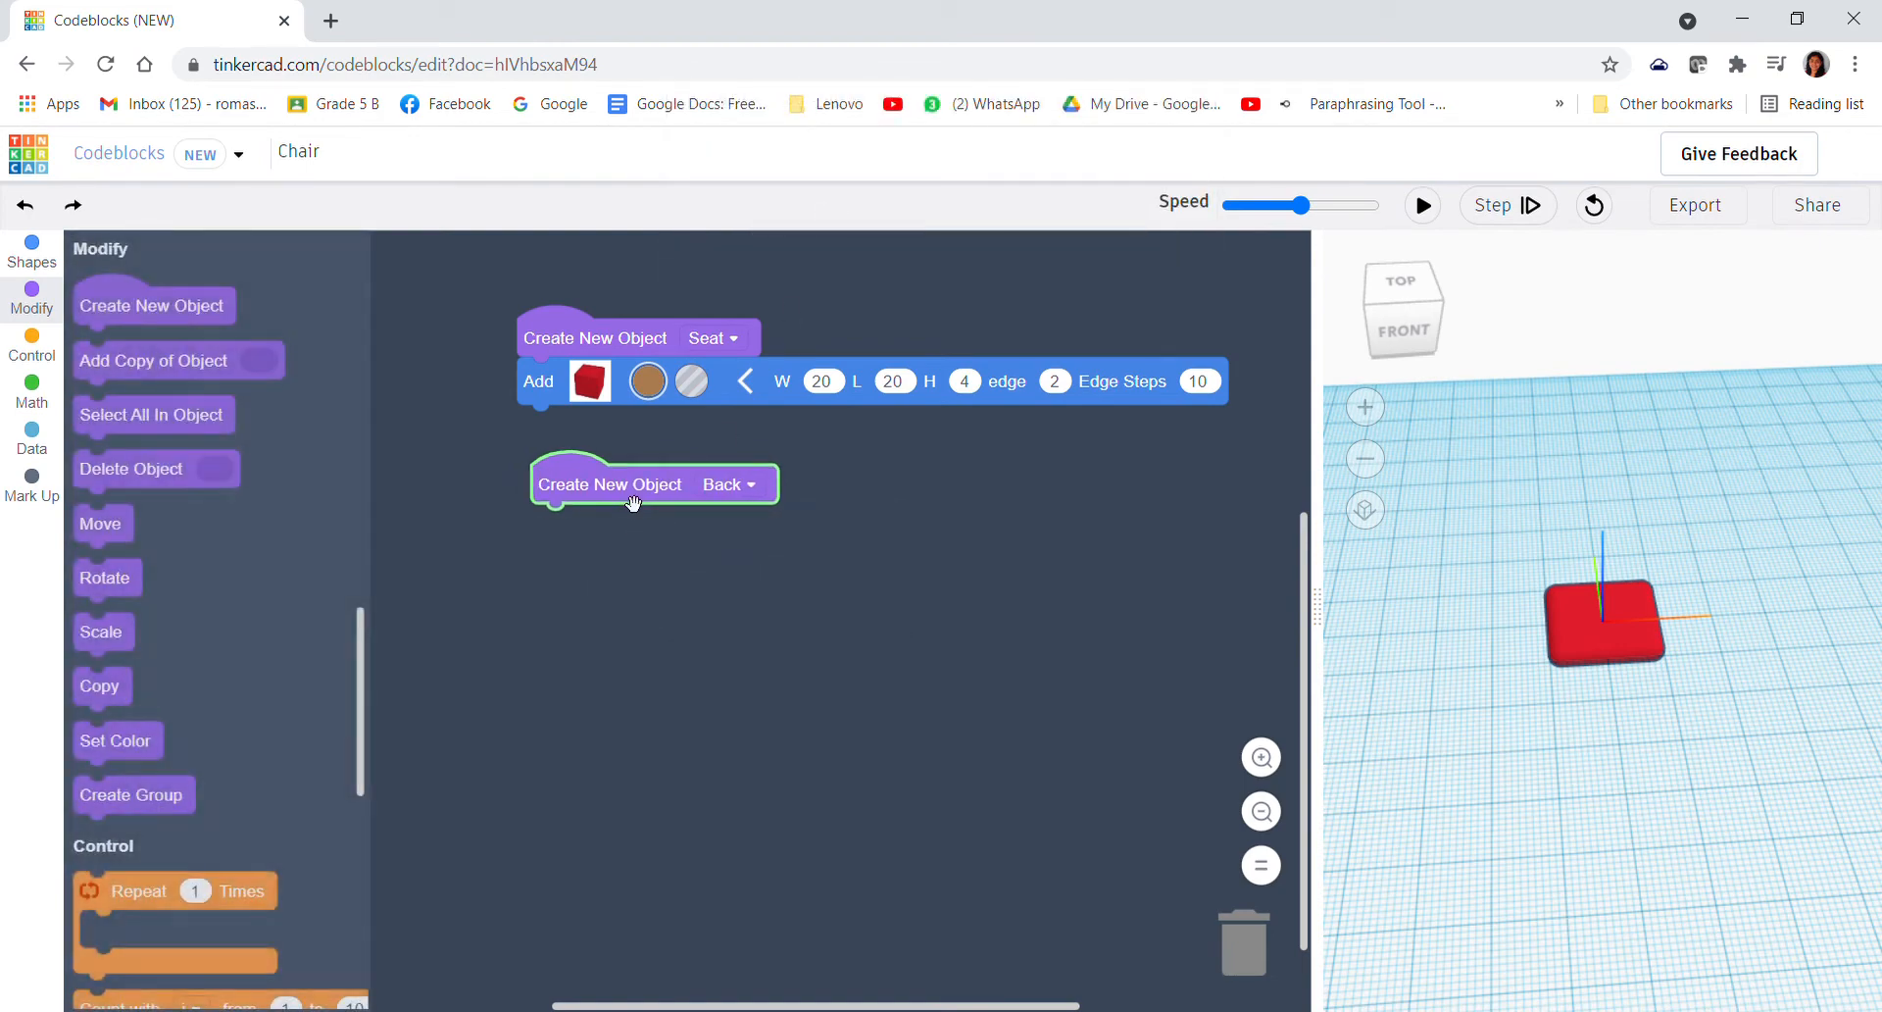
- Give Back a box 25 tall with edge 2
click(33, 251)
drag(181, 290, 596, 589)
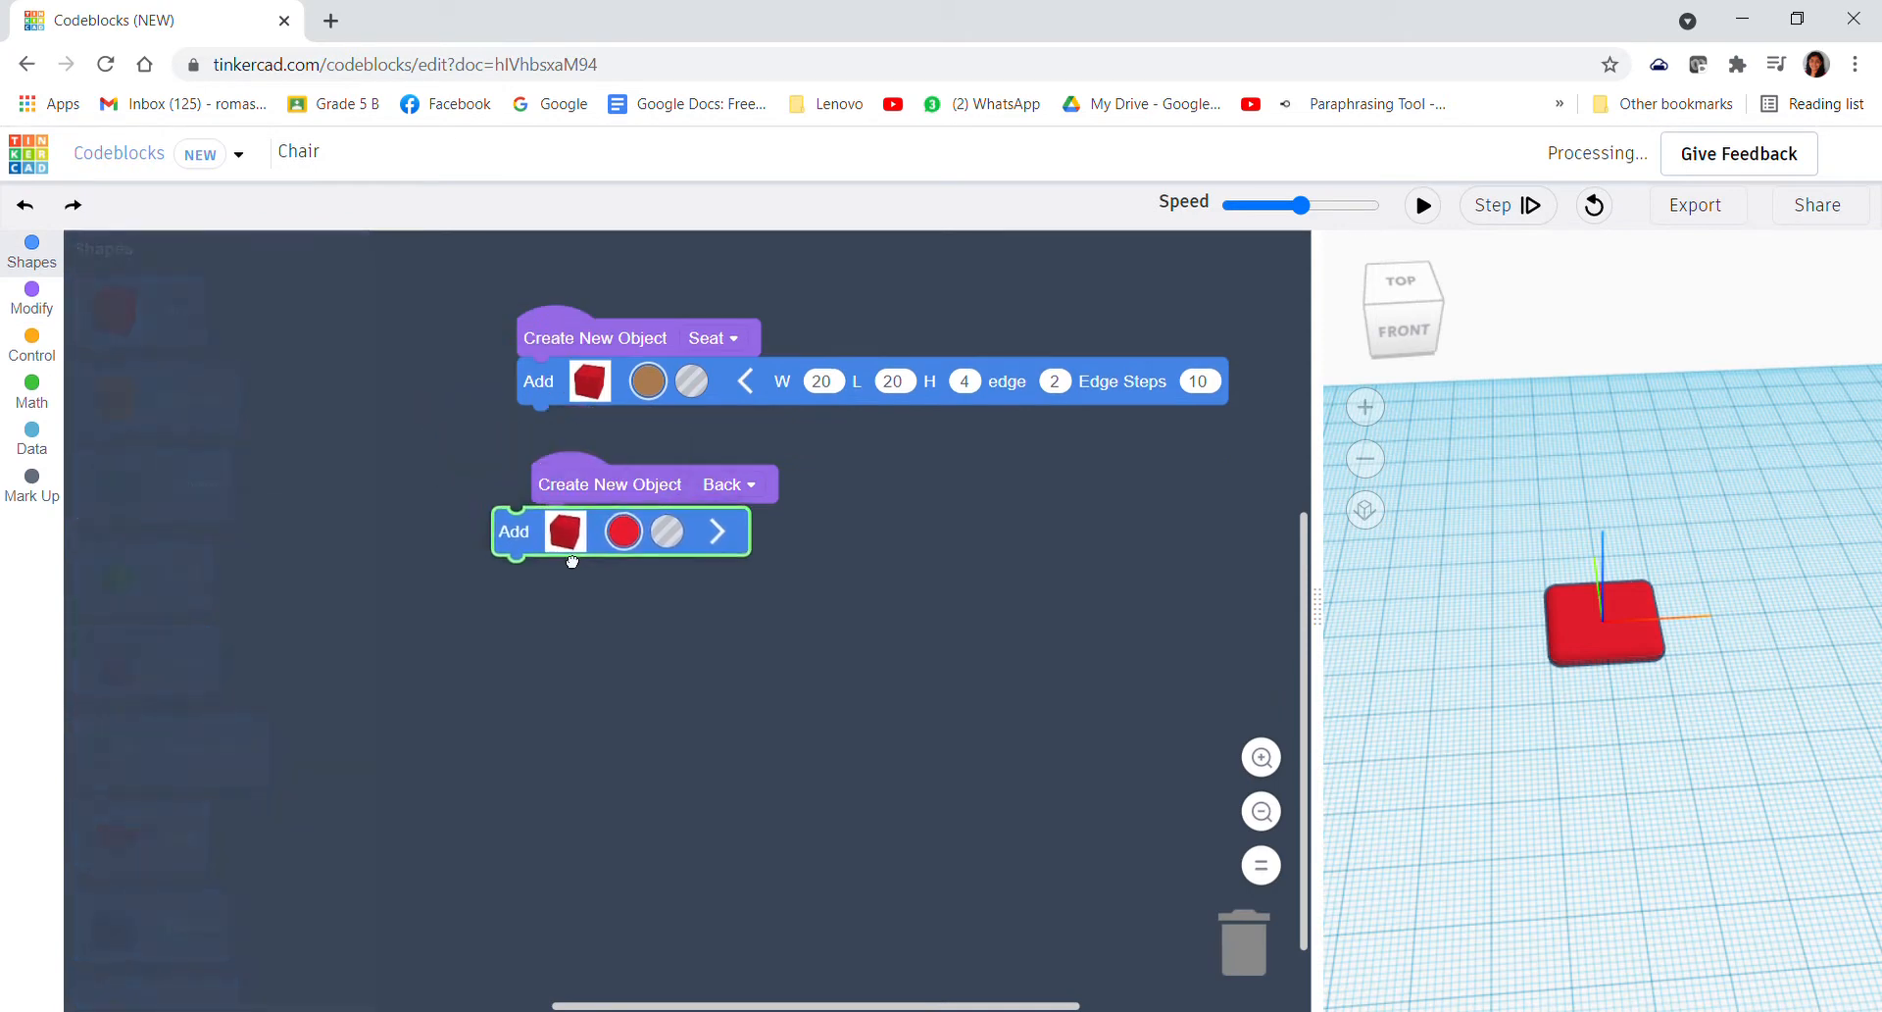
drag(596, 588, 558, 552)
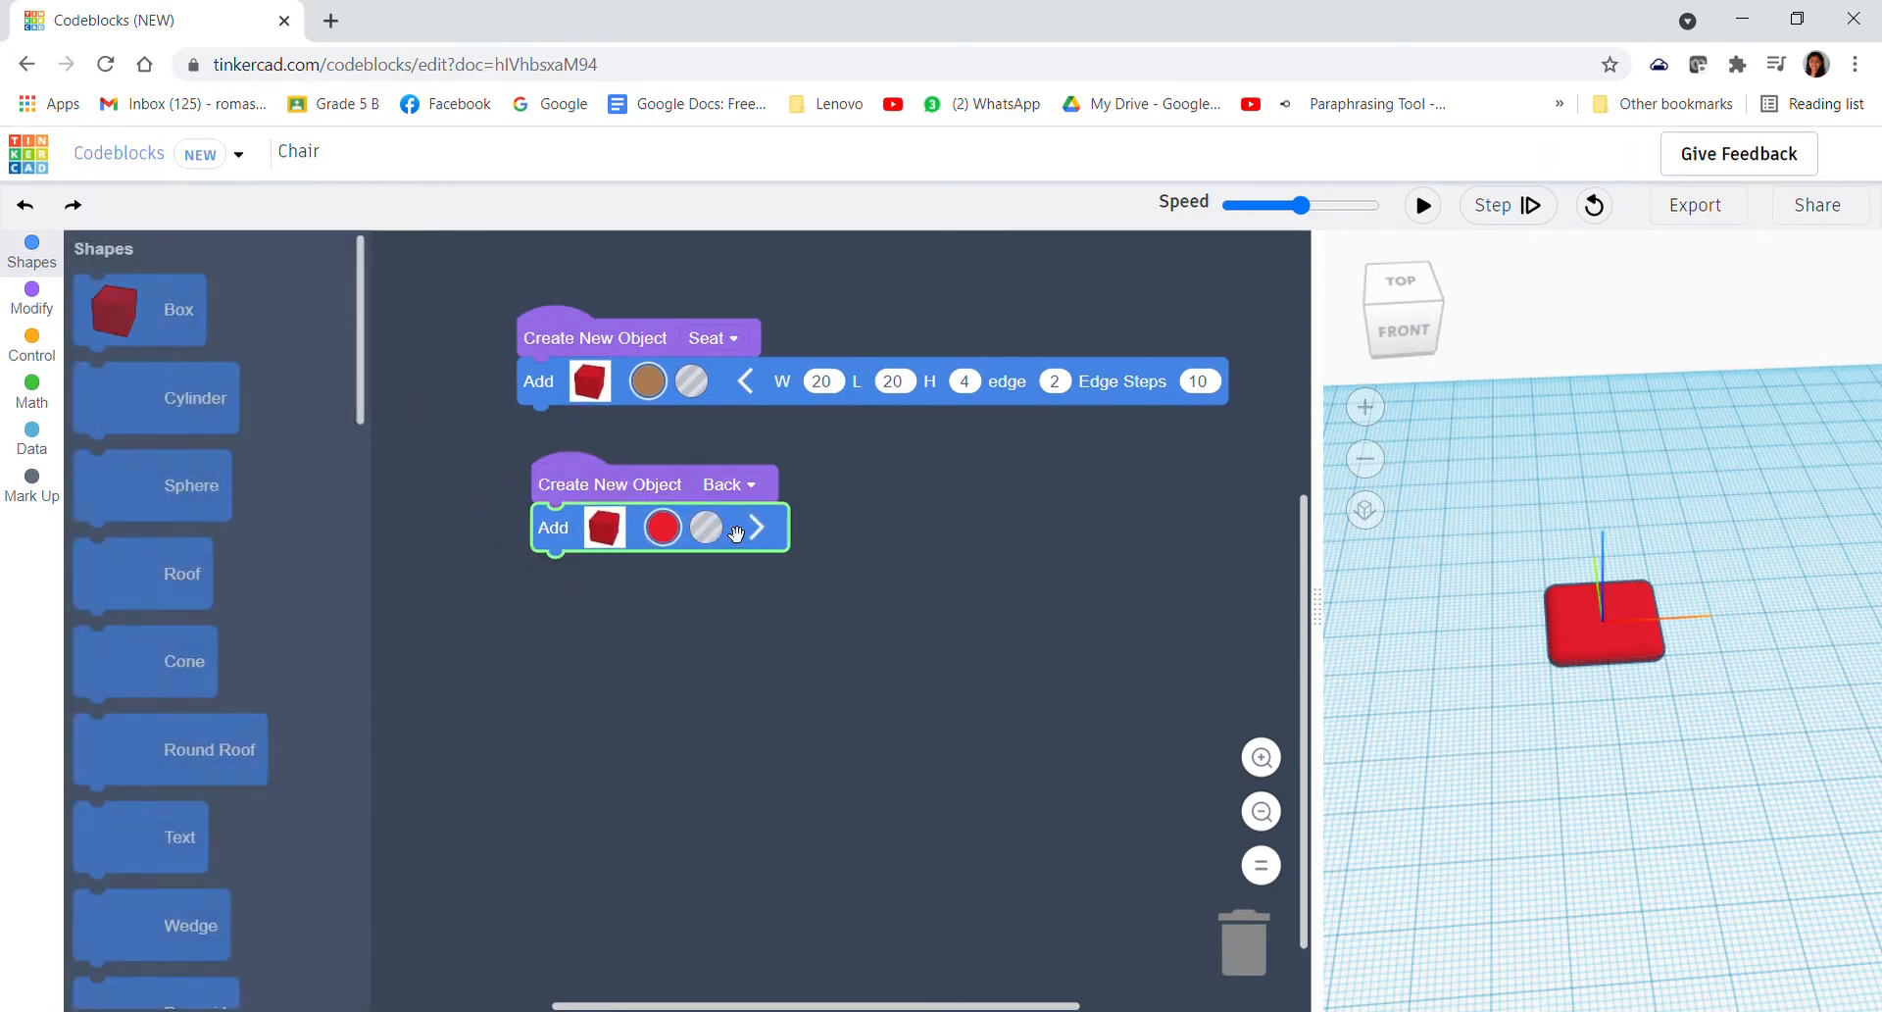
click(760, 528)
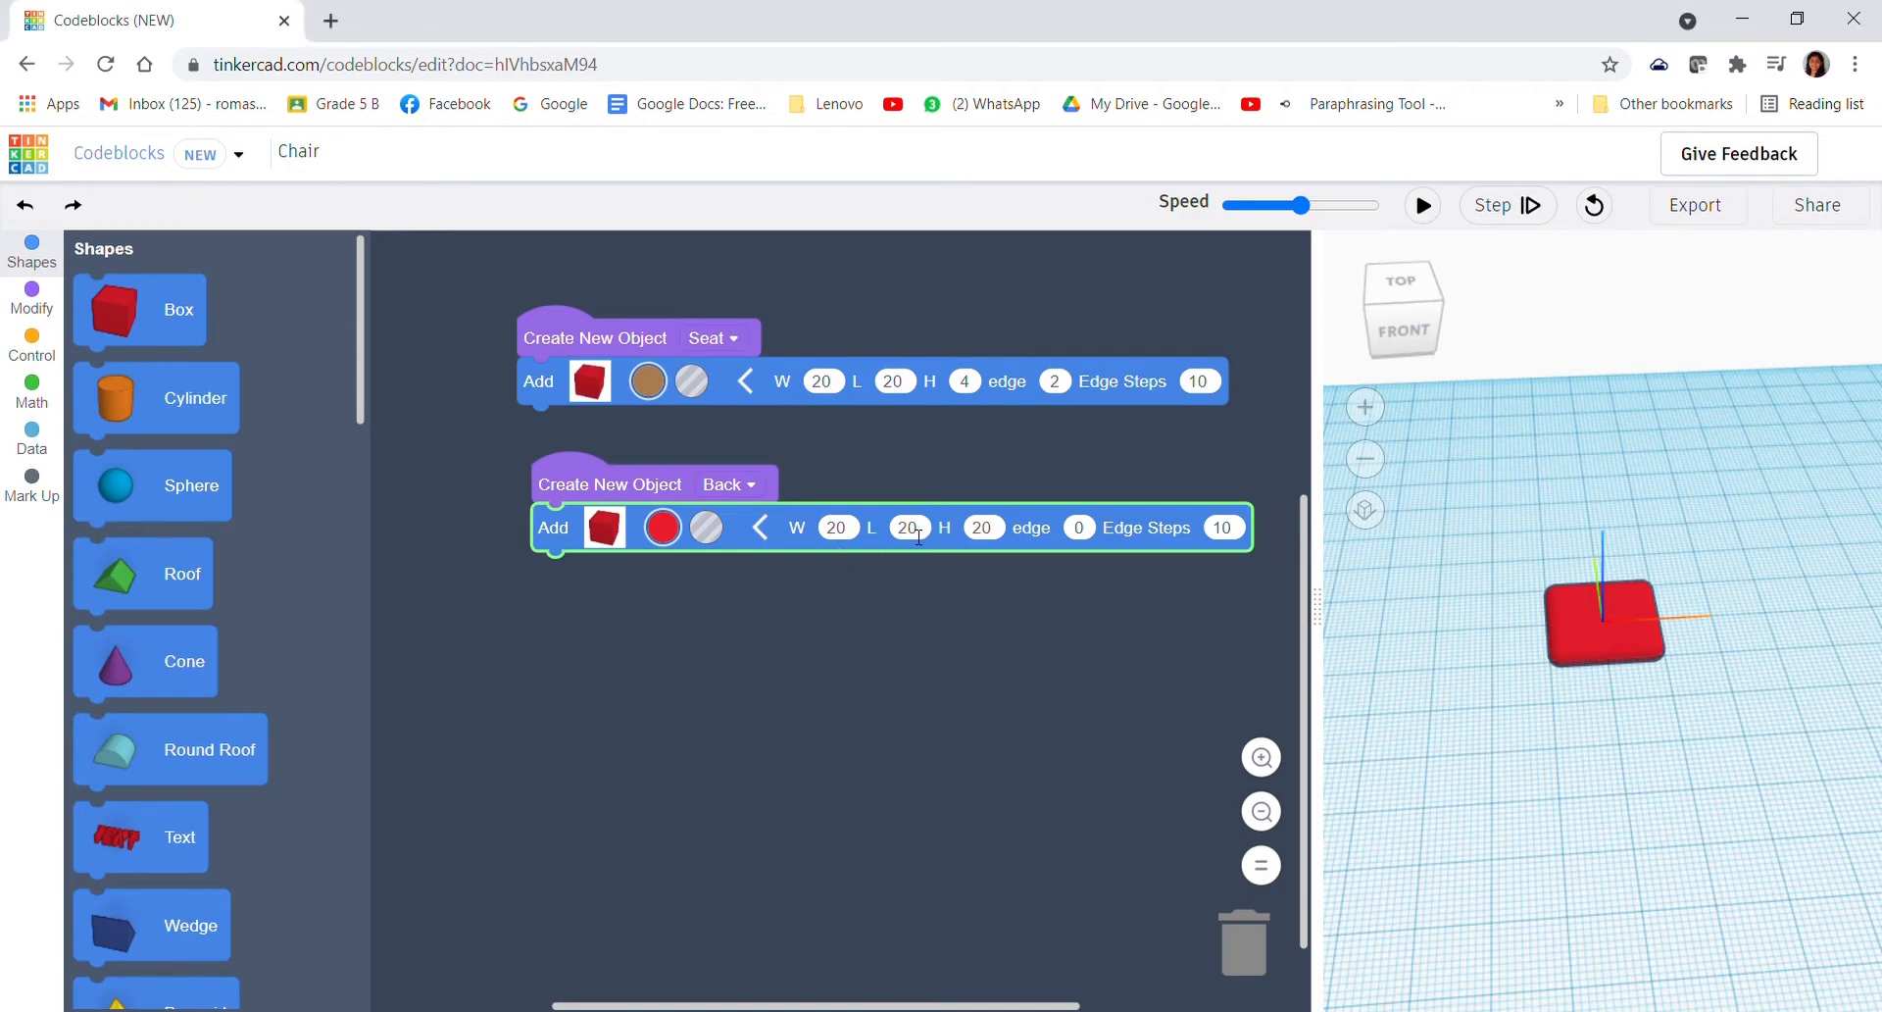
text(4)
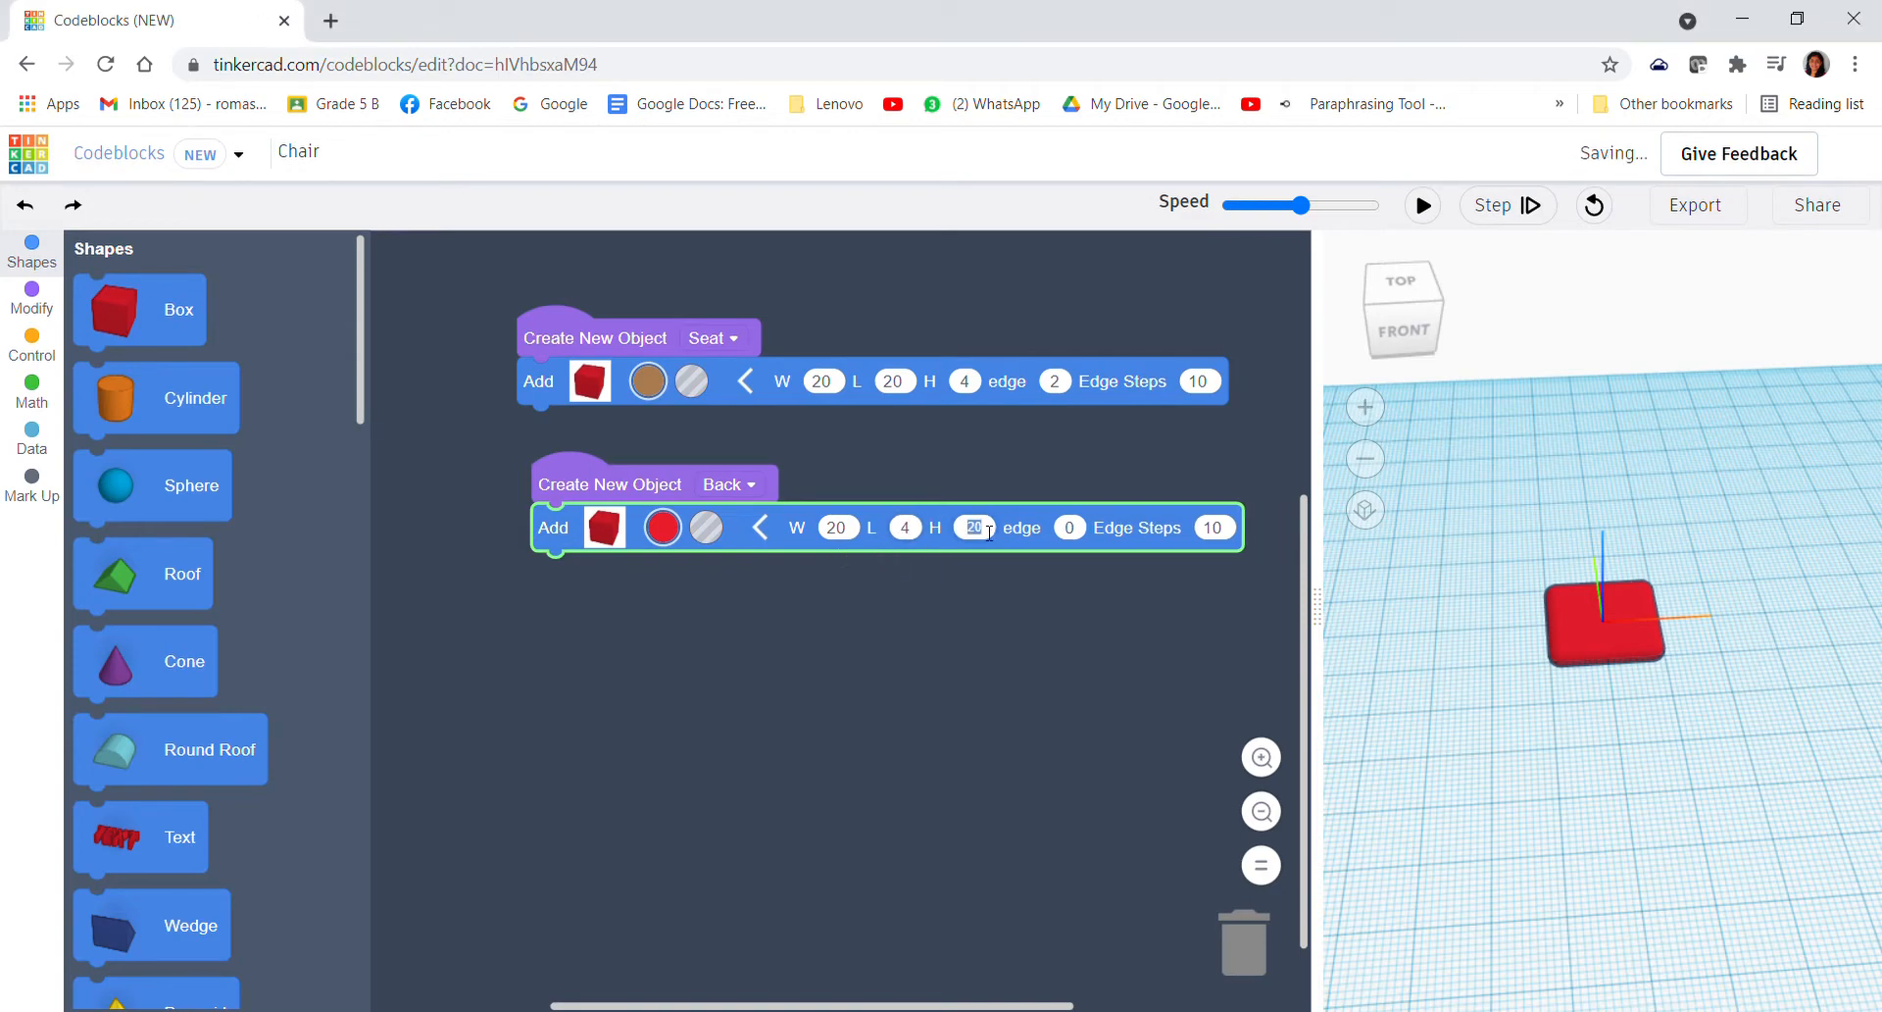
text(25)
click(1070, 529)
text(2)
click(951, 725)
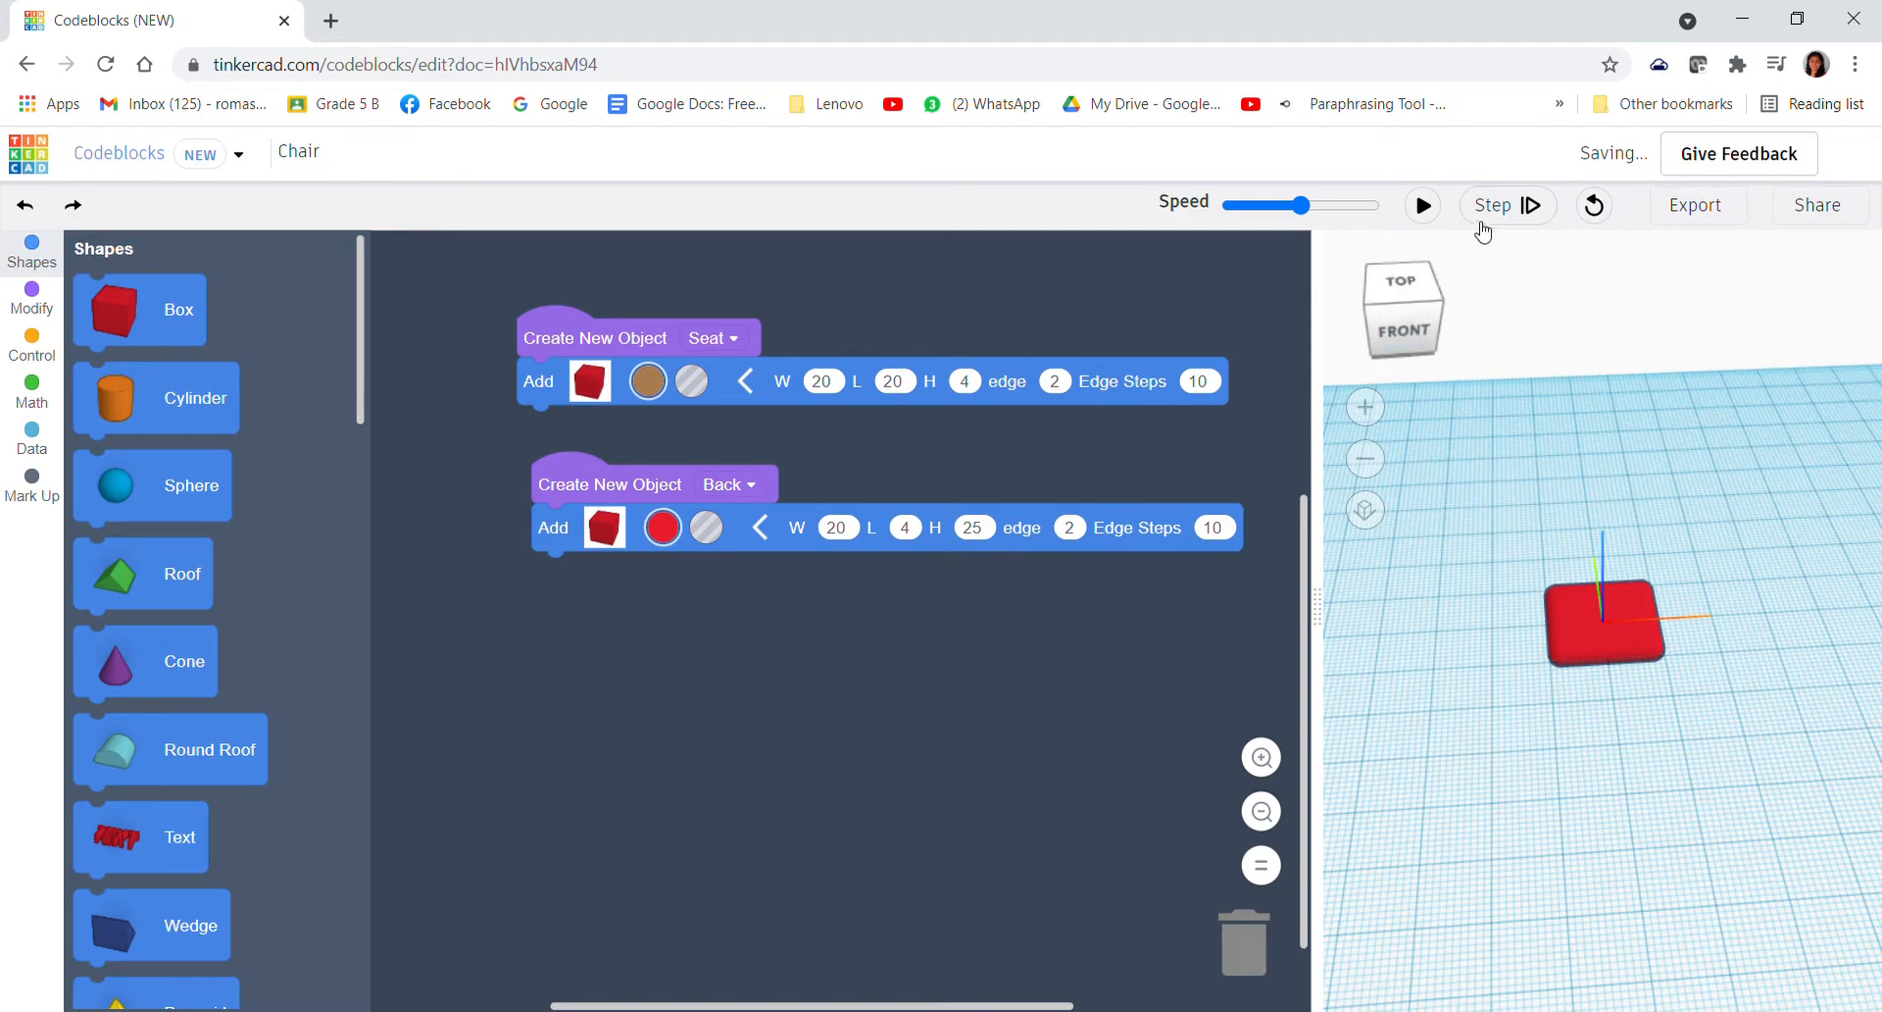
- Run the code to preview seat and back, and colour the back panel dark brown
click(1424, 204)
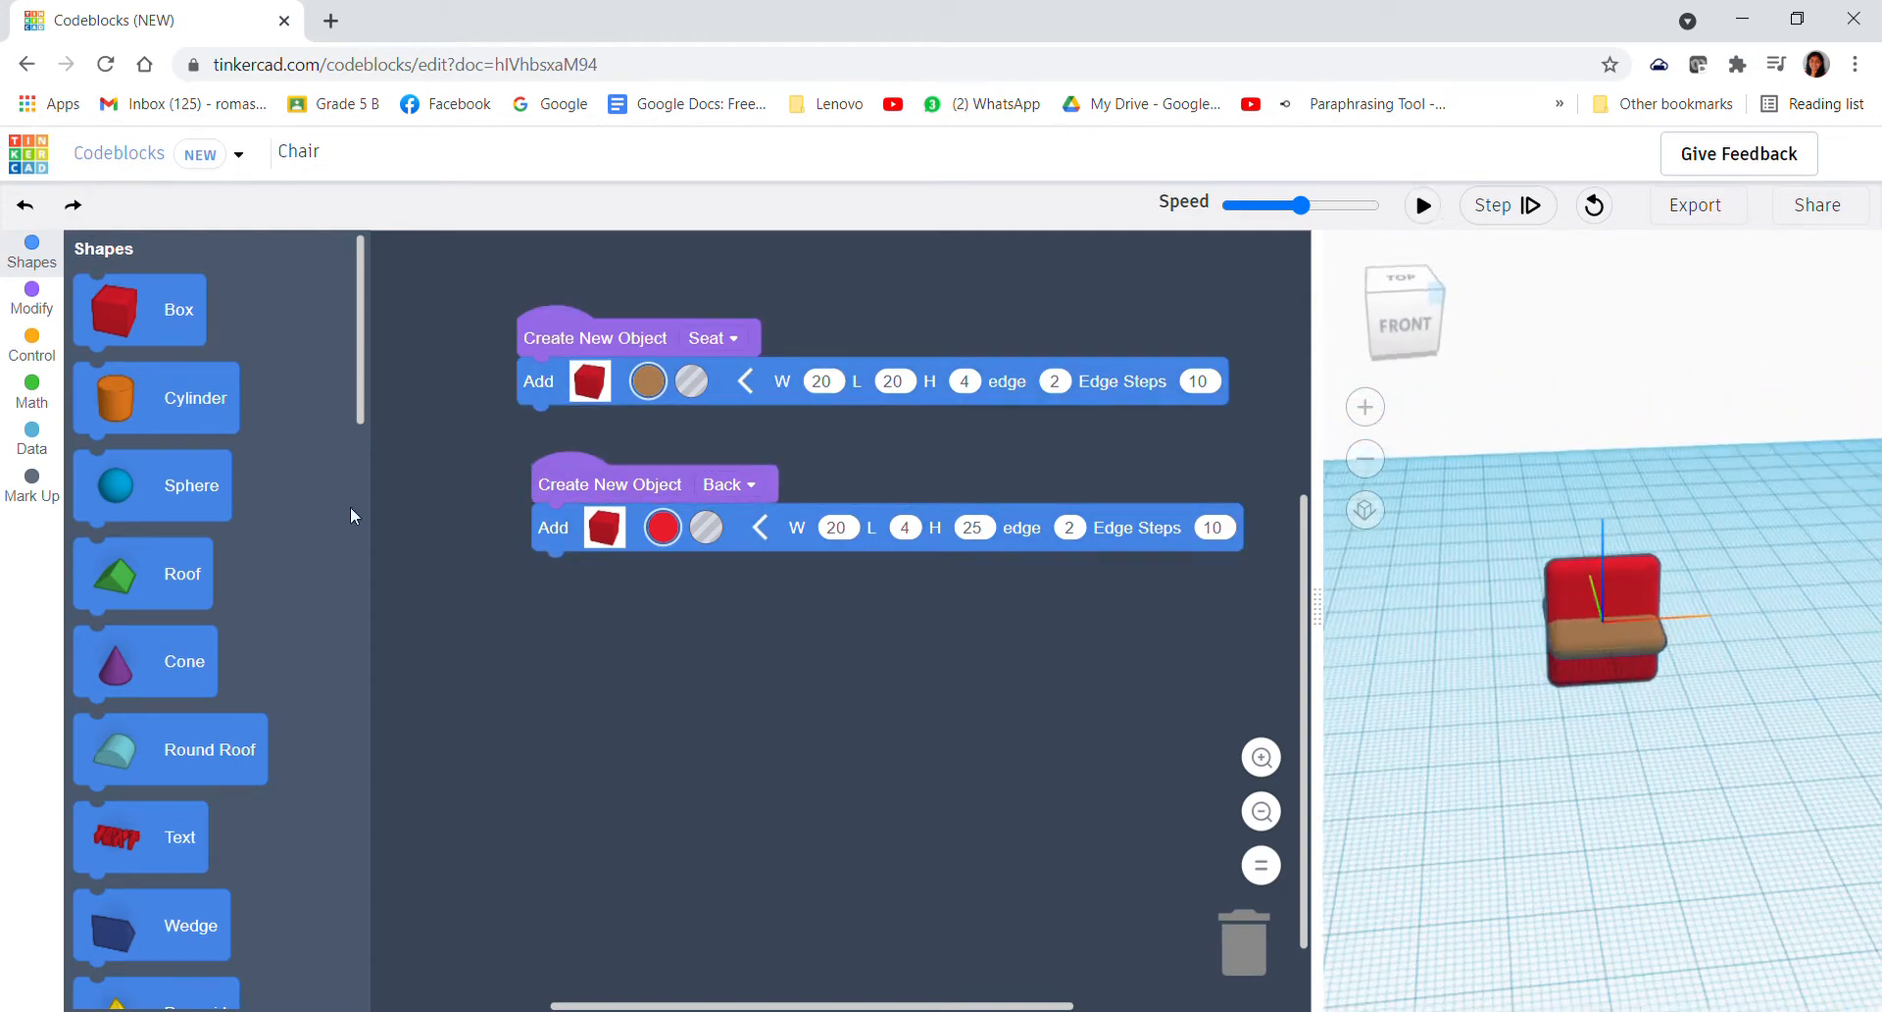
click(662, 528)
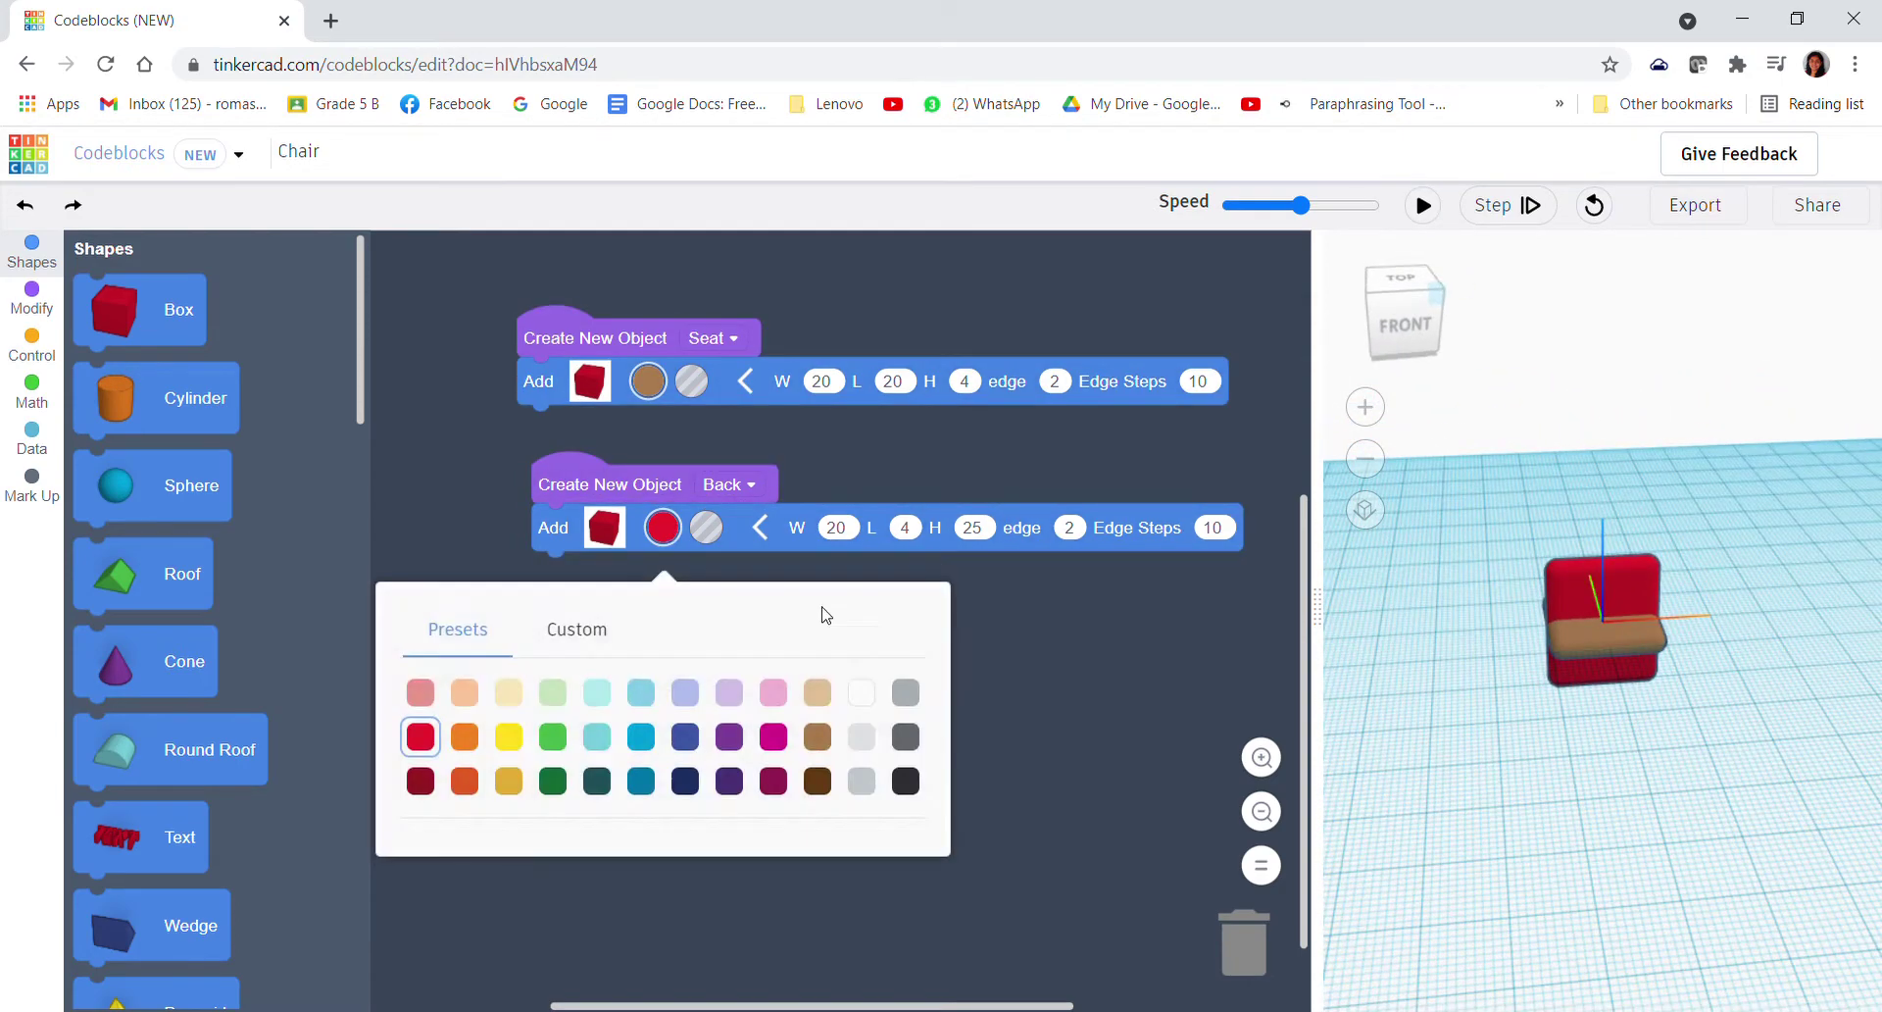
click(816, 780)
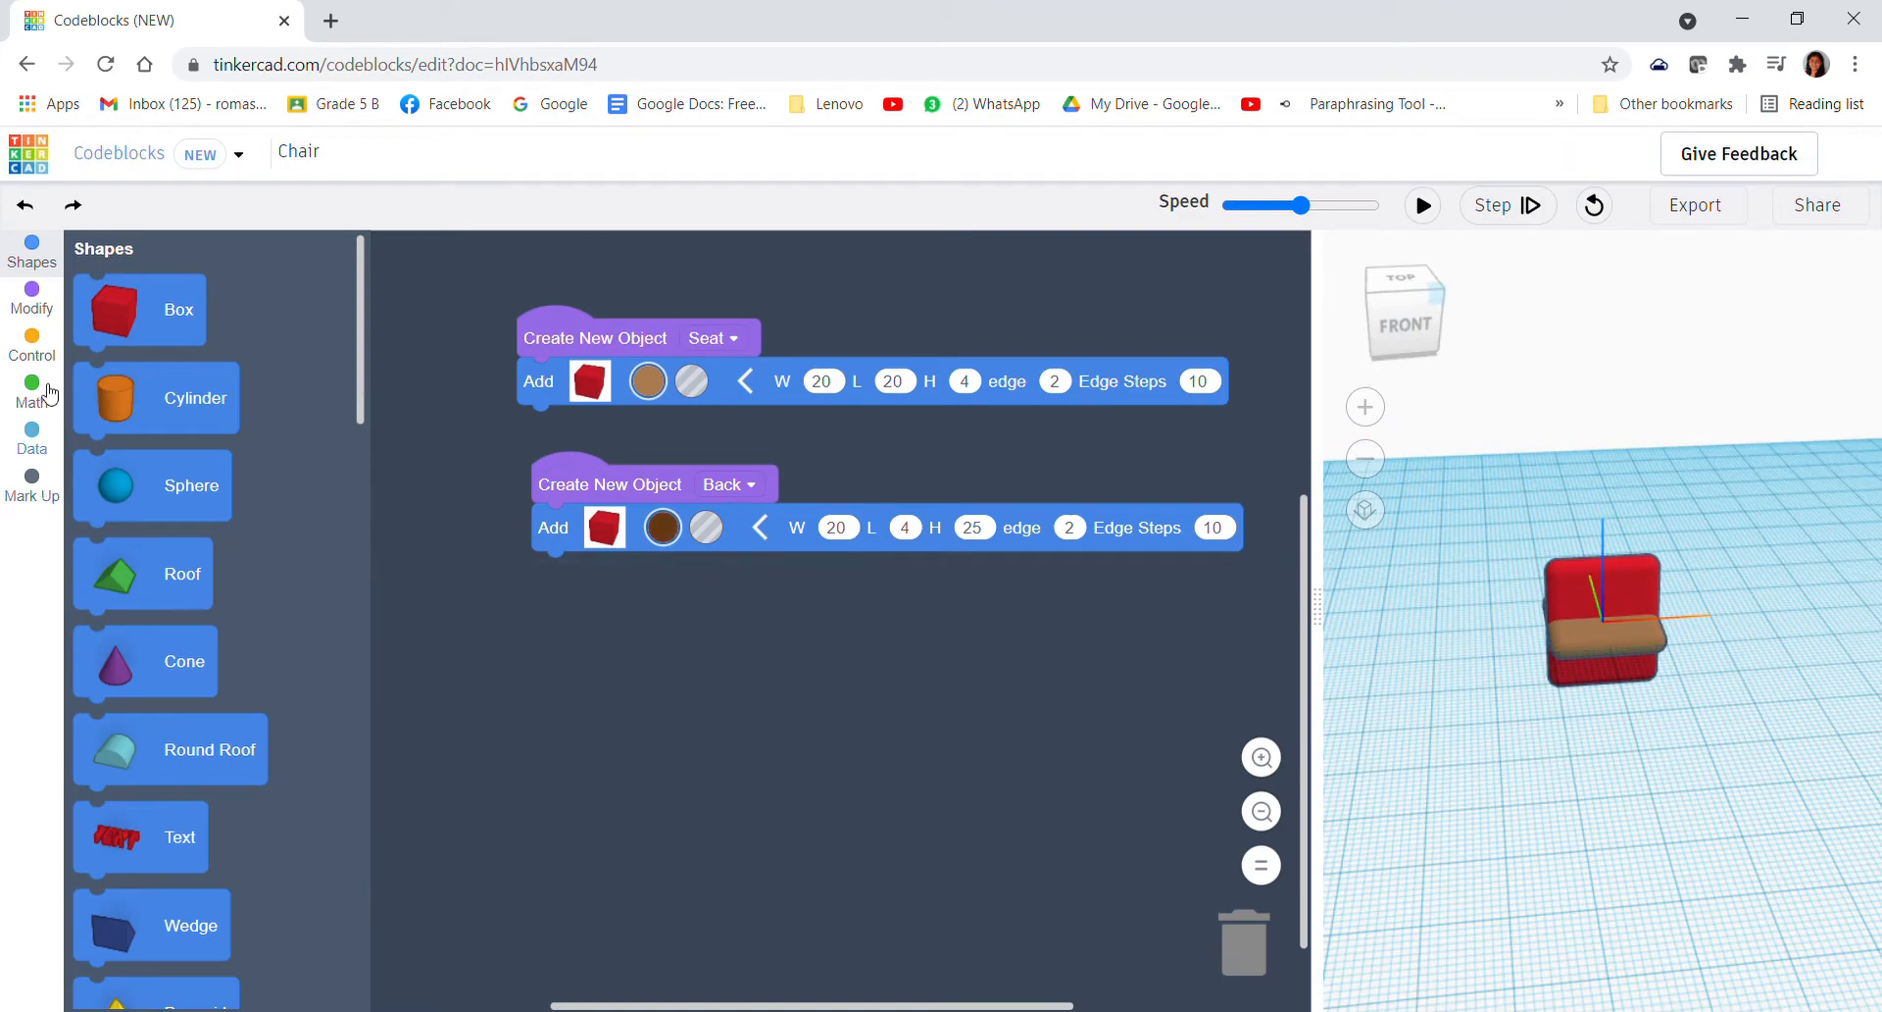
click(34, 298)
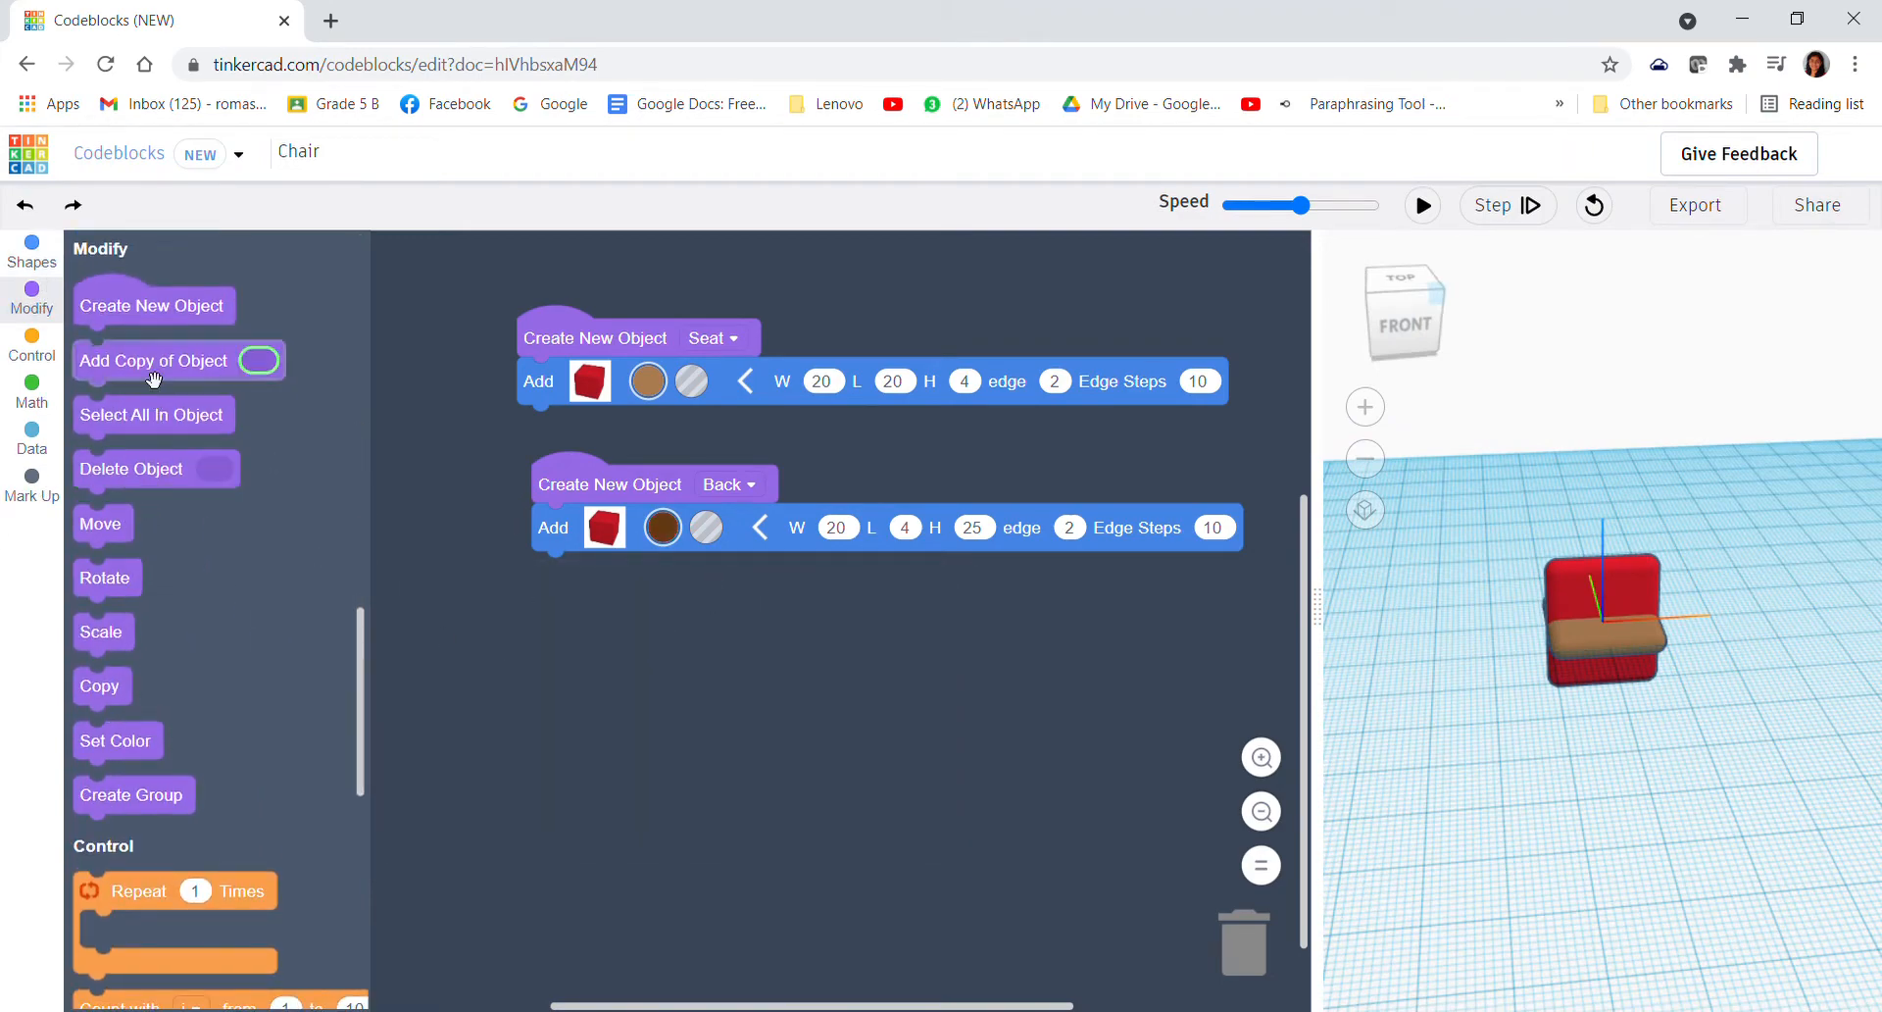
drag(147, 307, 618, 662)
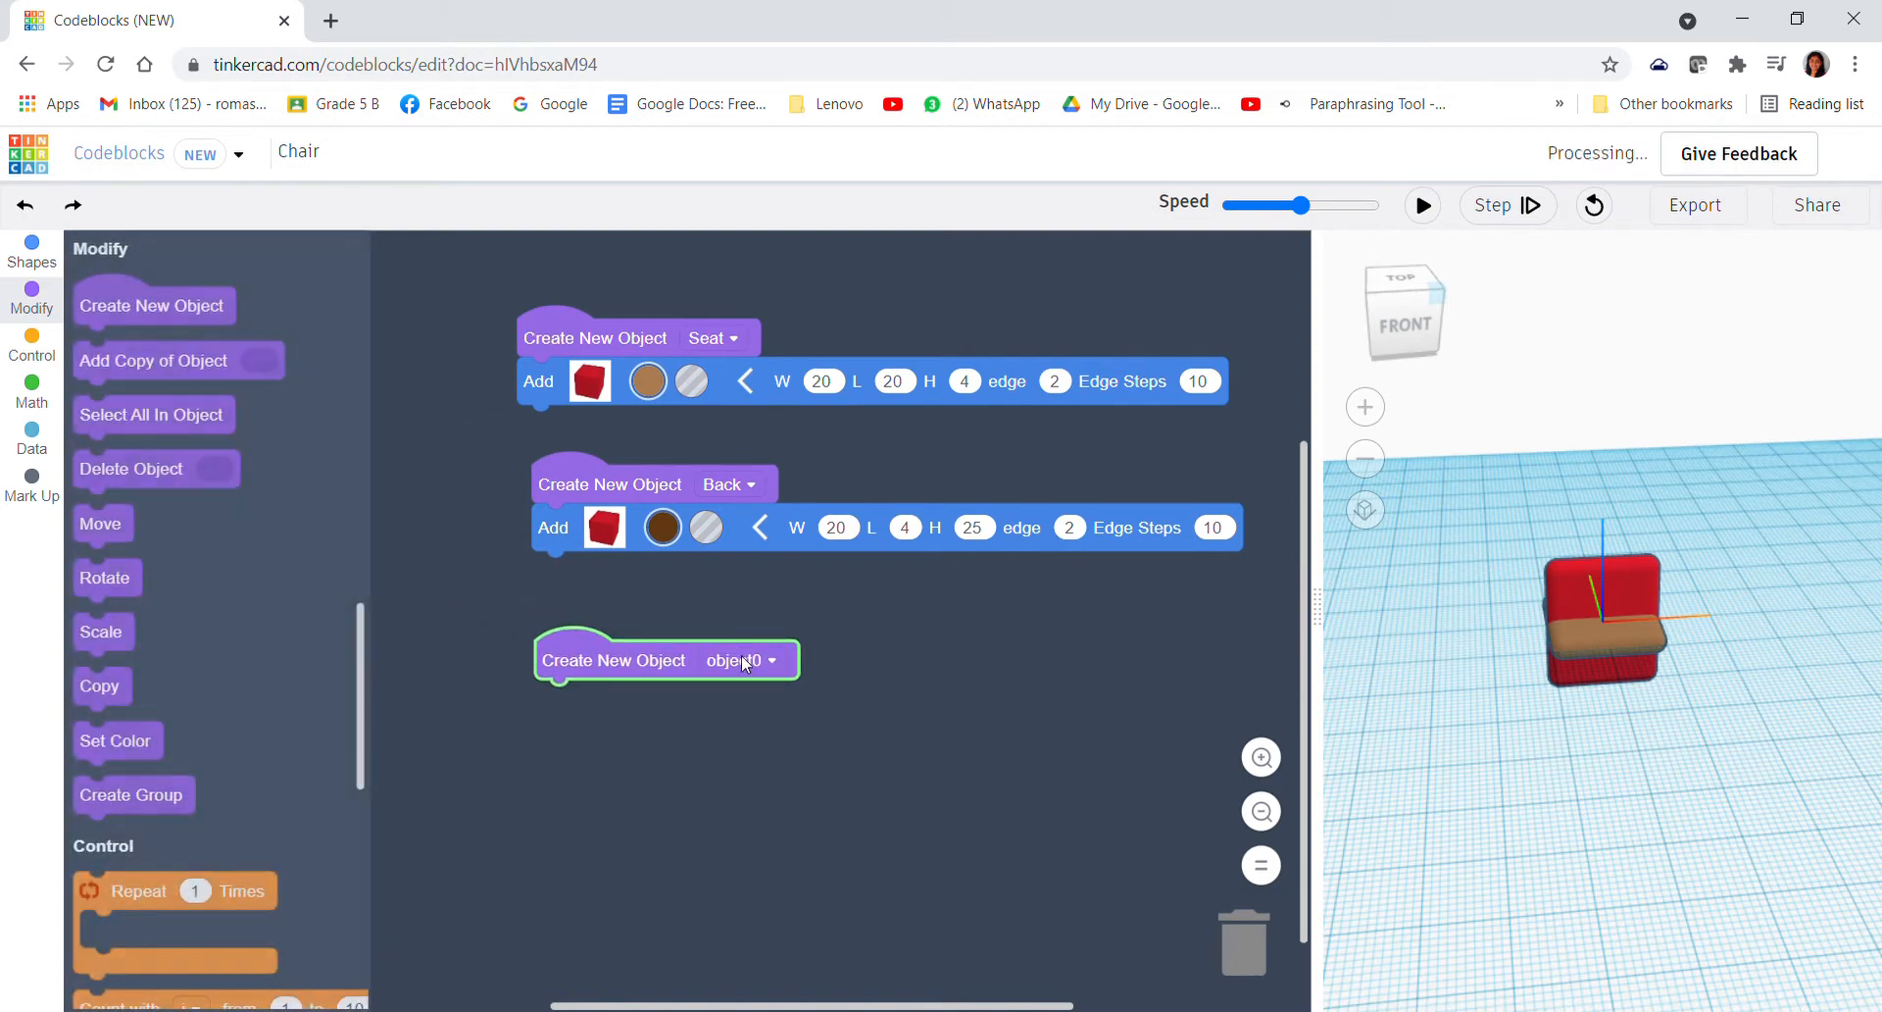
- Rename the third new object's variable to 'Leg'
click(743, 659)
click(647, 802)
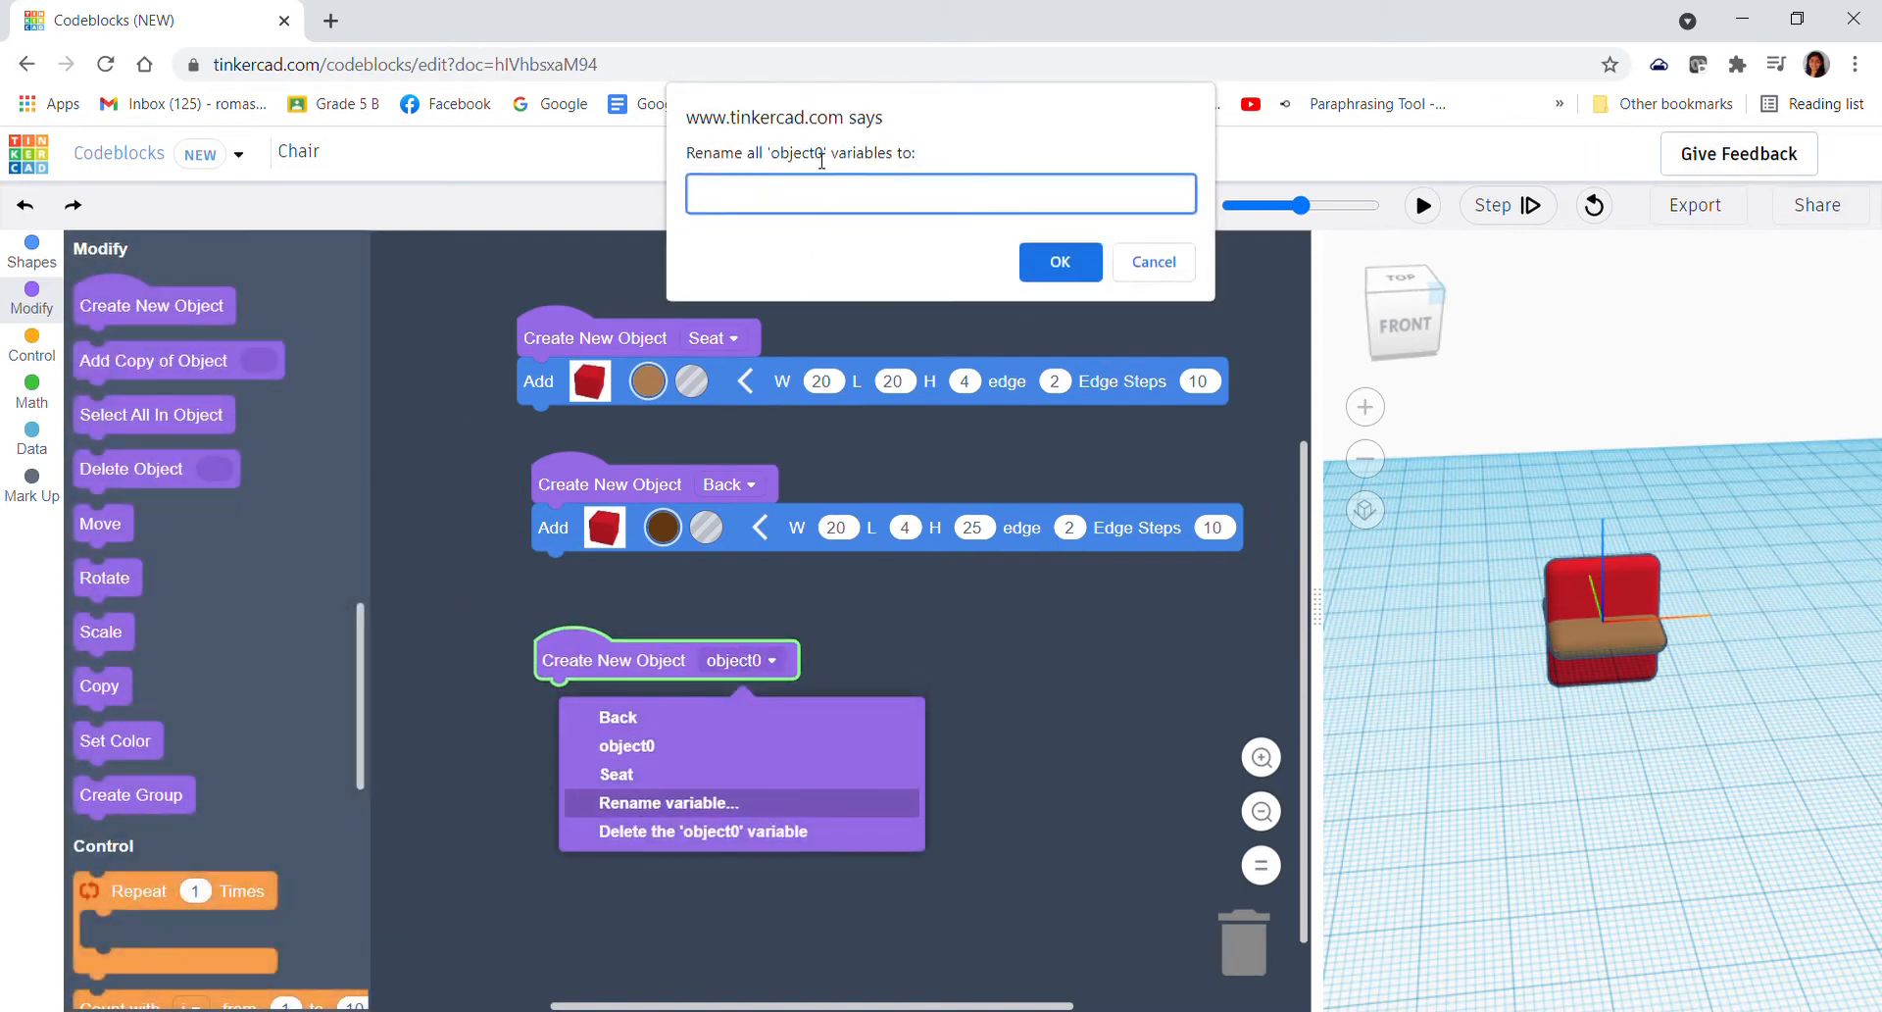
text(Leg)
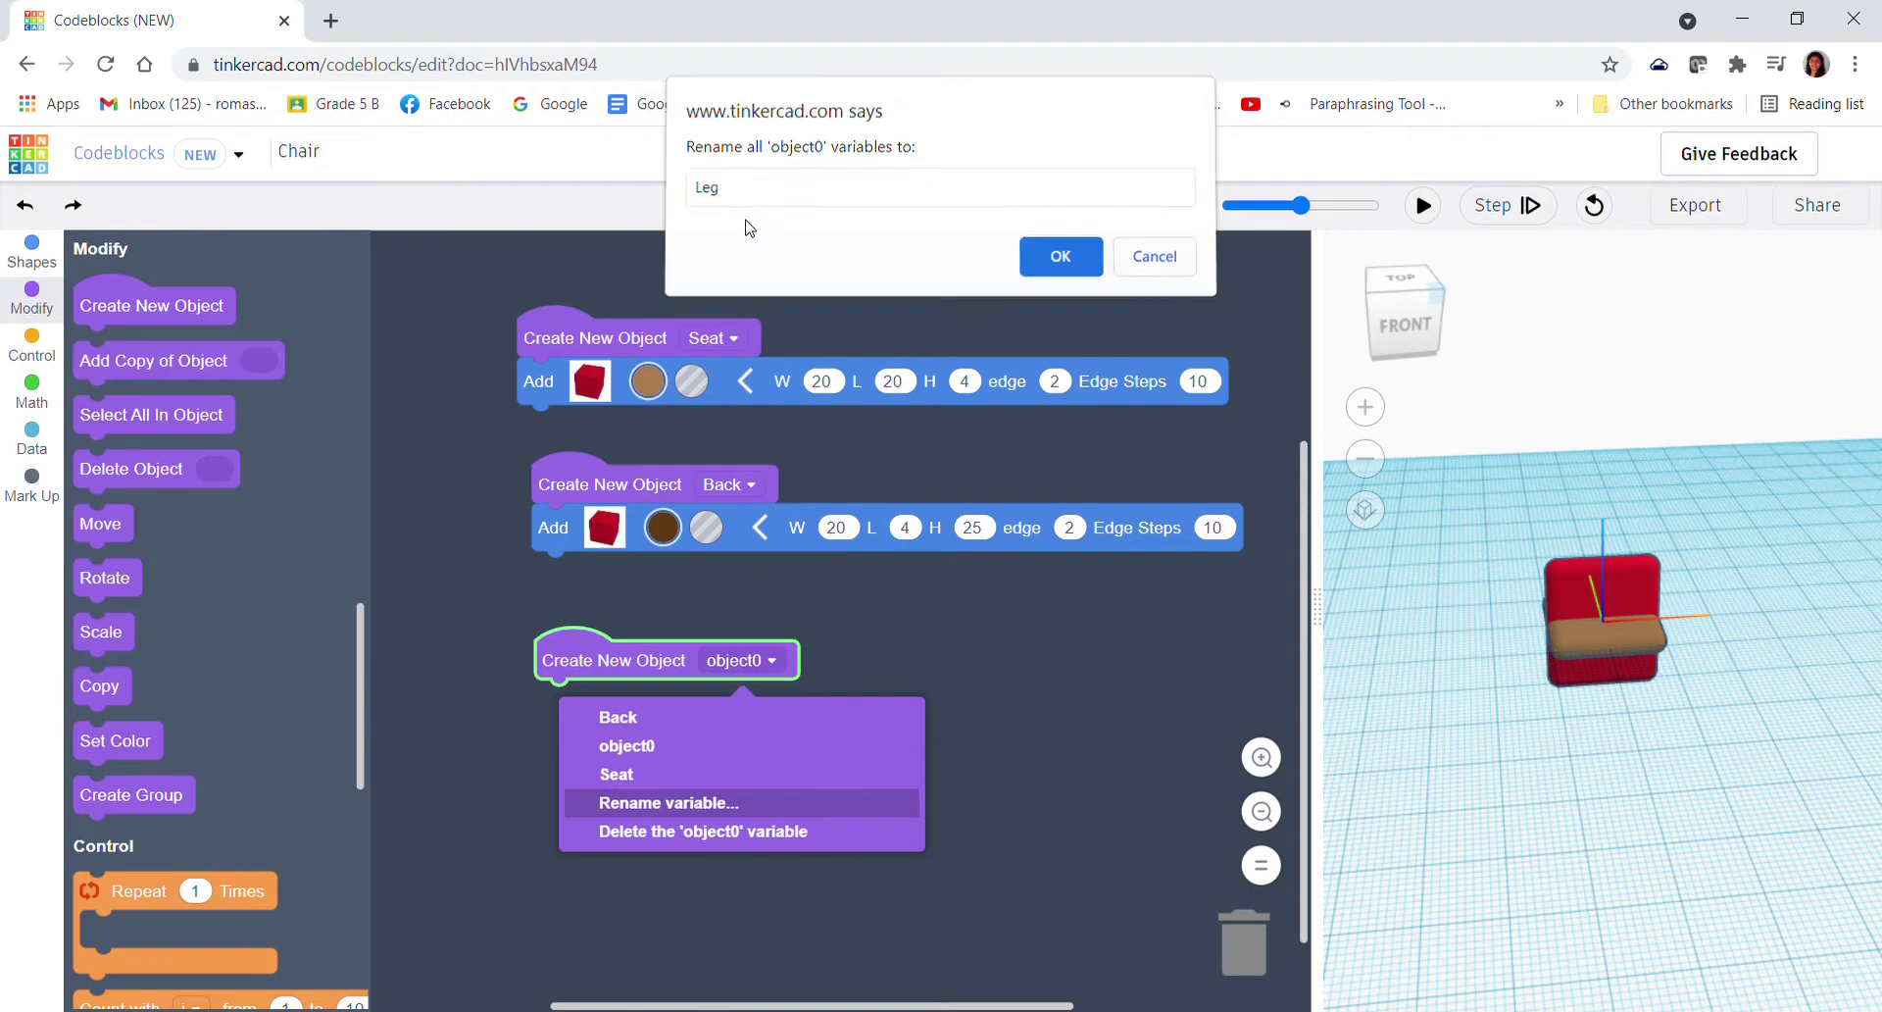
key(Return)
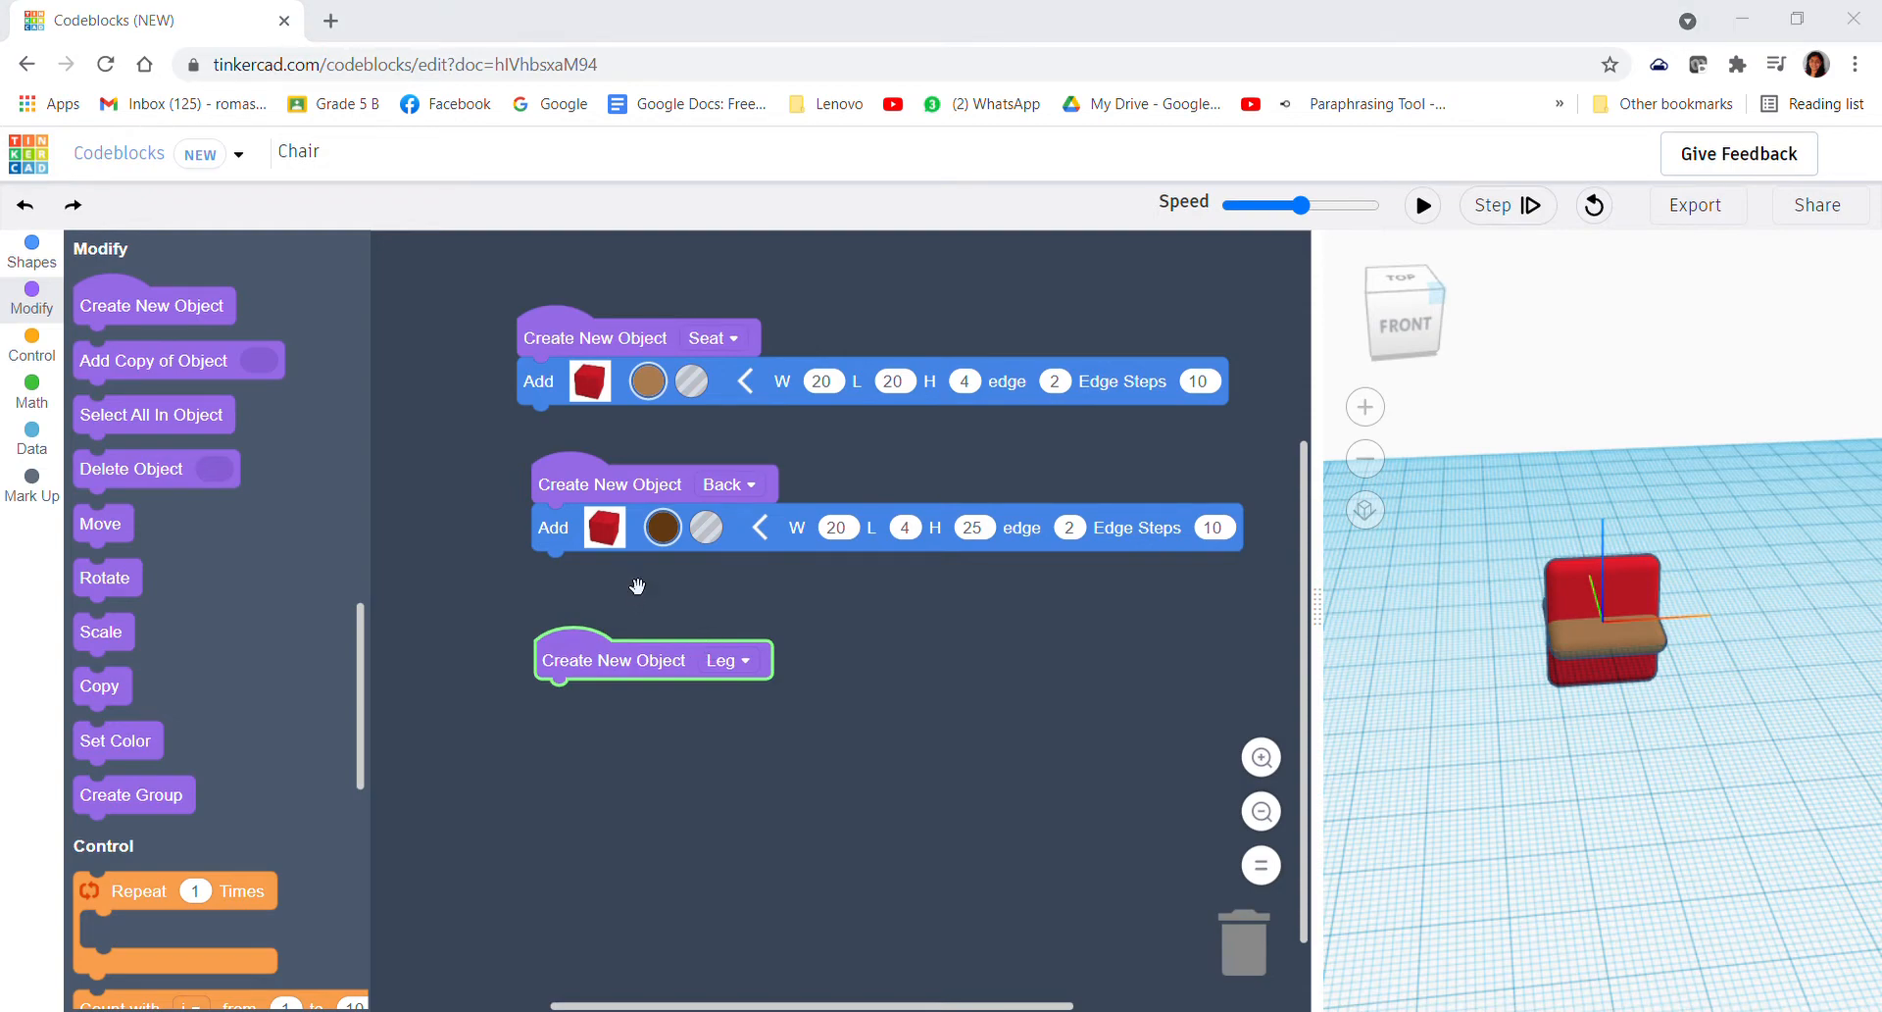
click(20, 259)
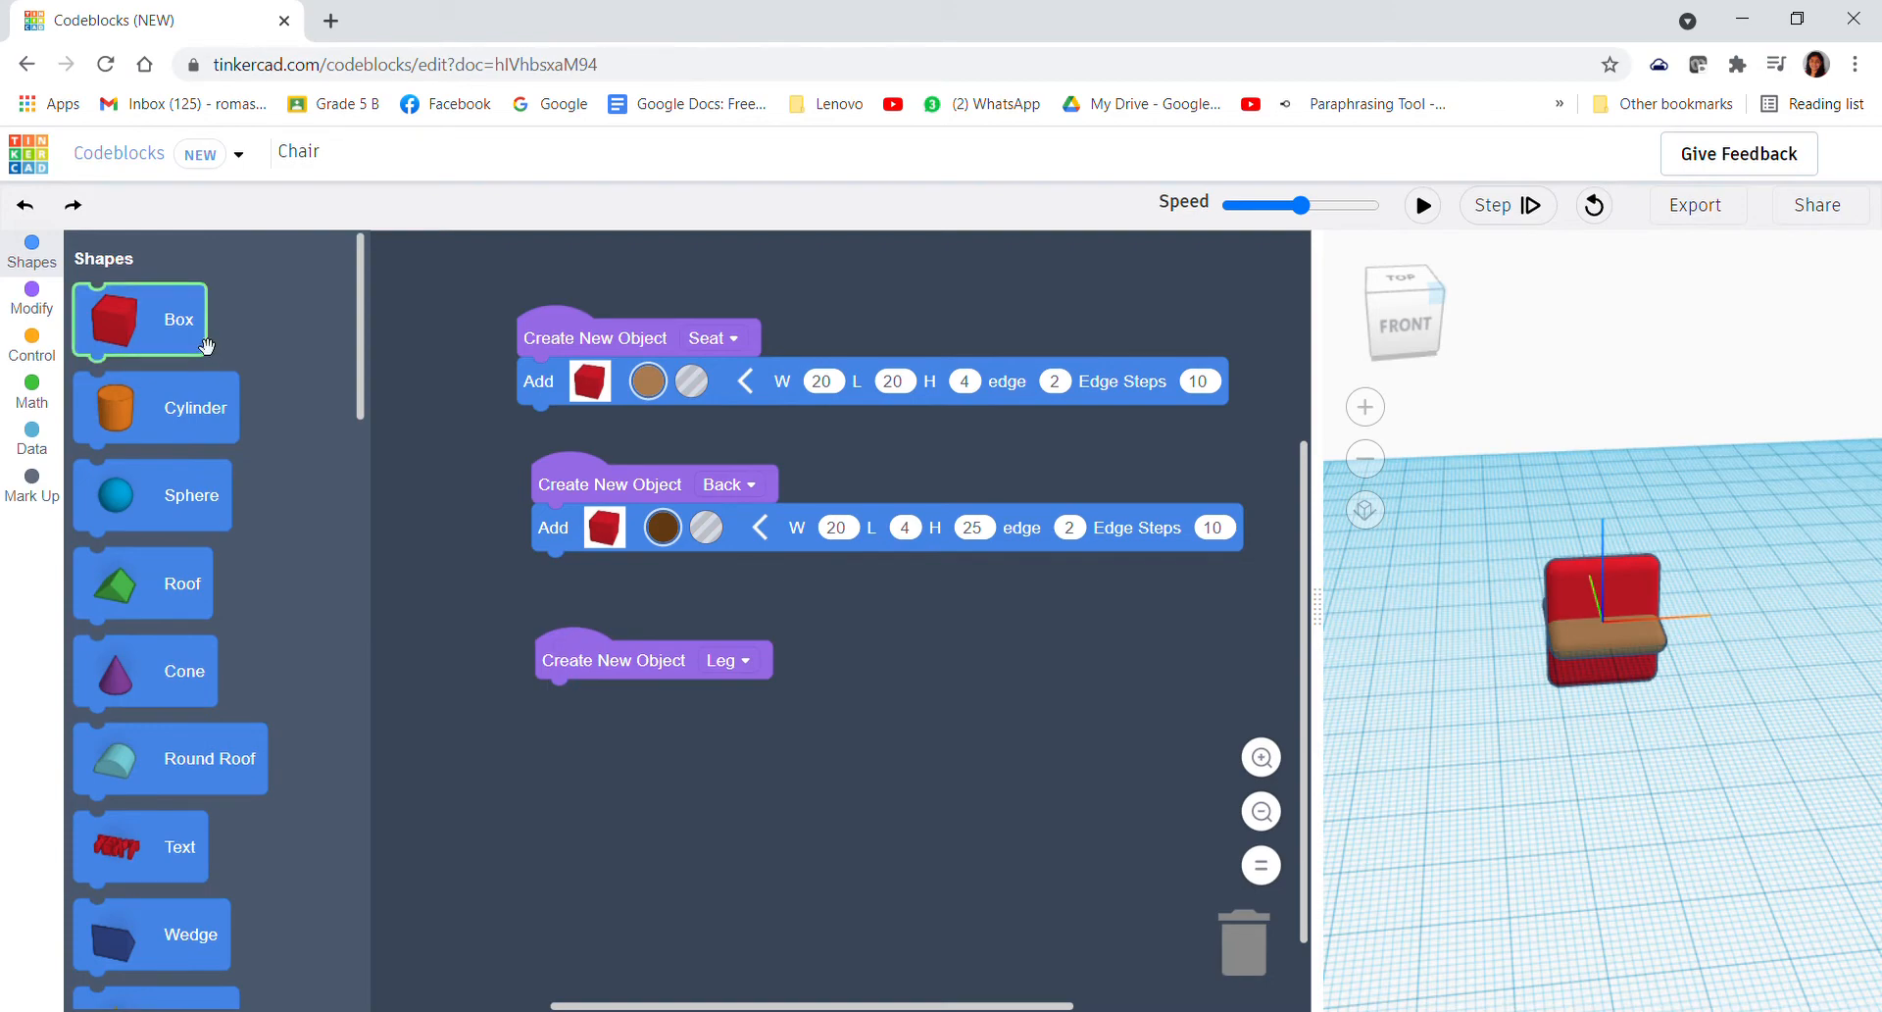
- Give Leg a box 3 wide, 3 long and 15 tall with edge 2
drag(164, 311, 659, 749)
click(661, 748)
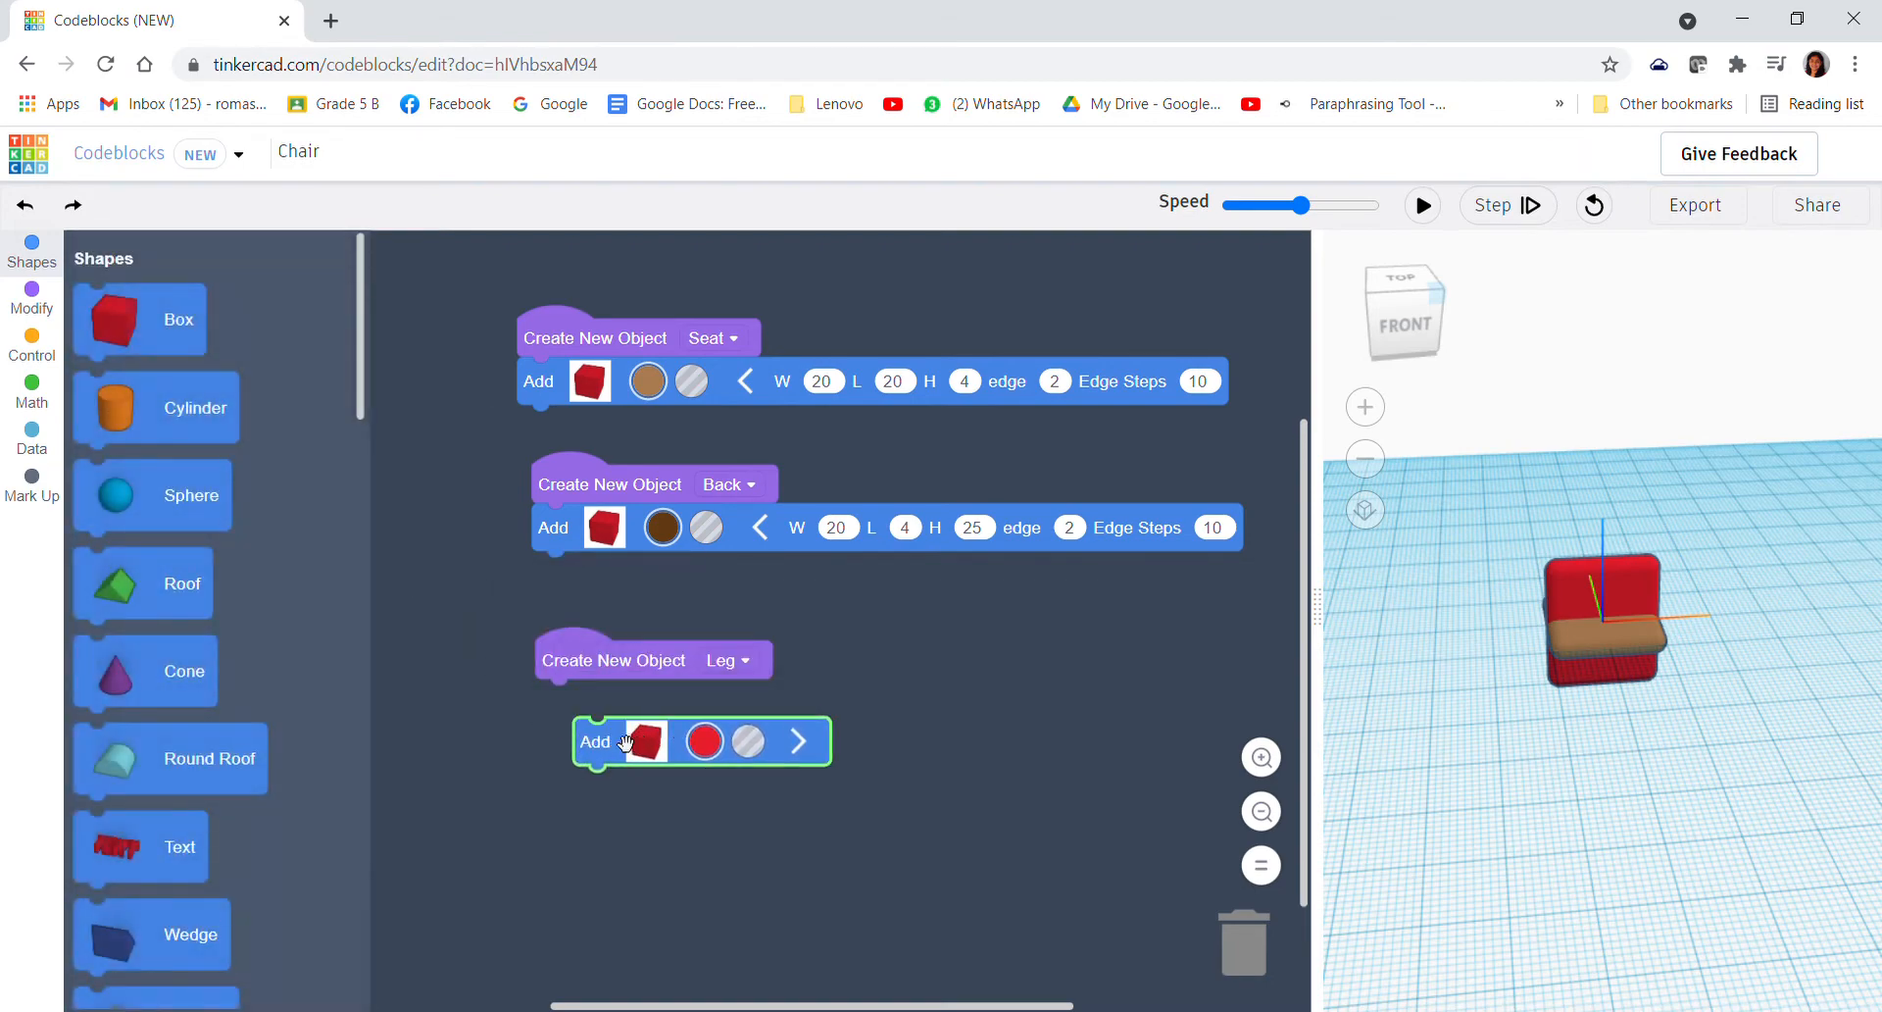
click(762, 710)
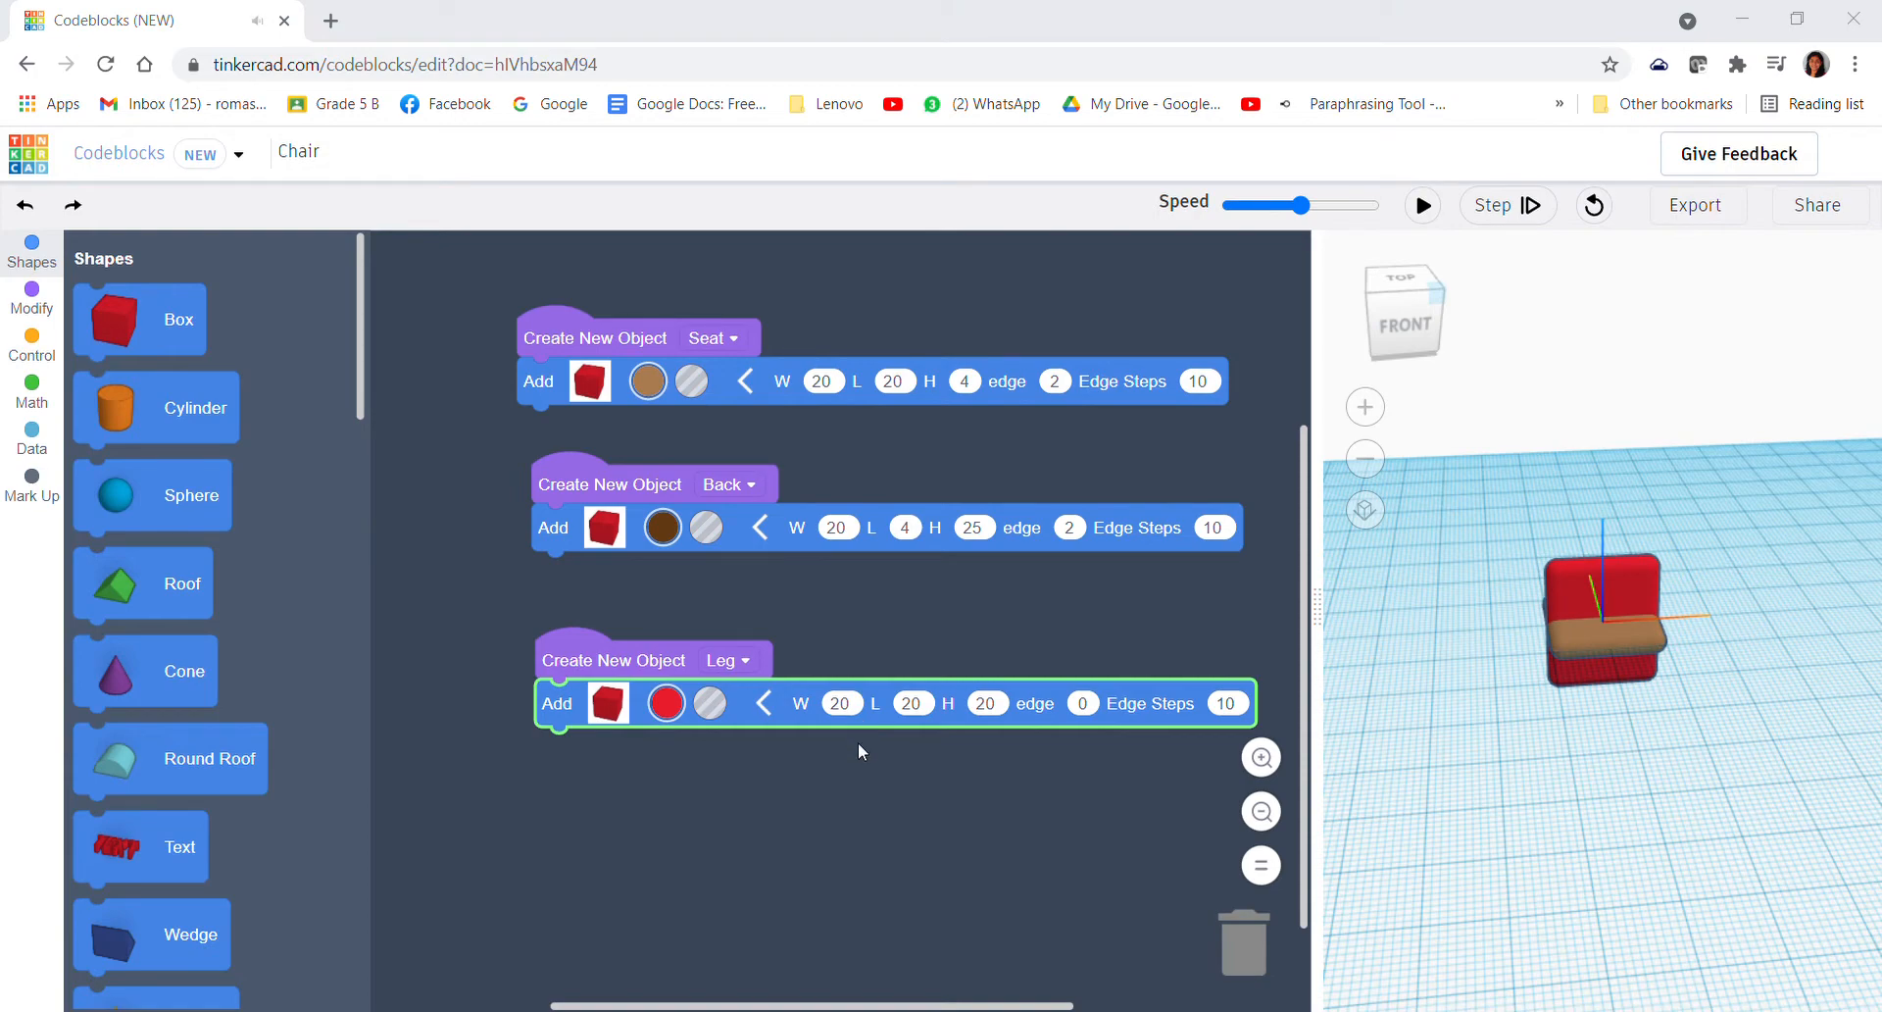
click(840, 703)
text(3)
click(903, 704)
text(3)
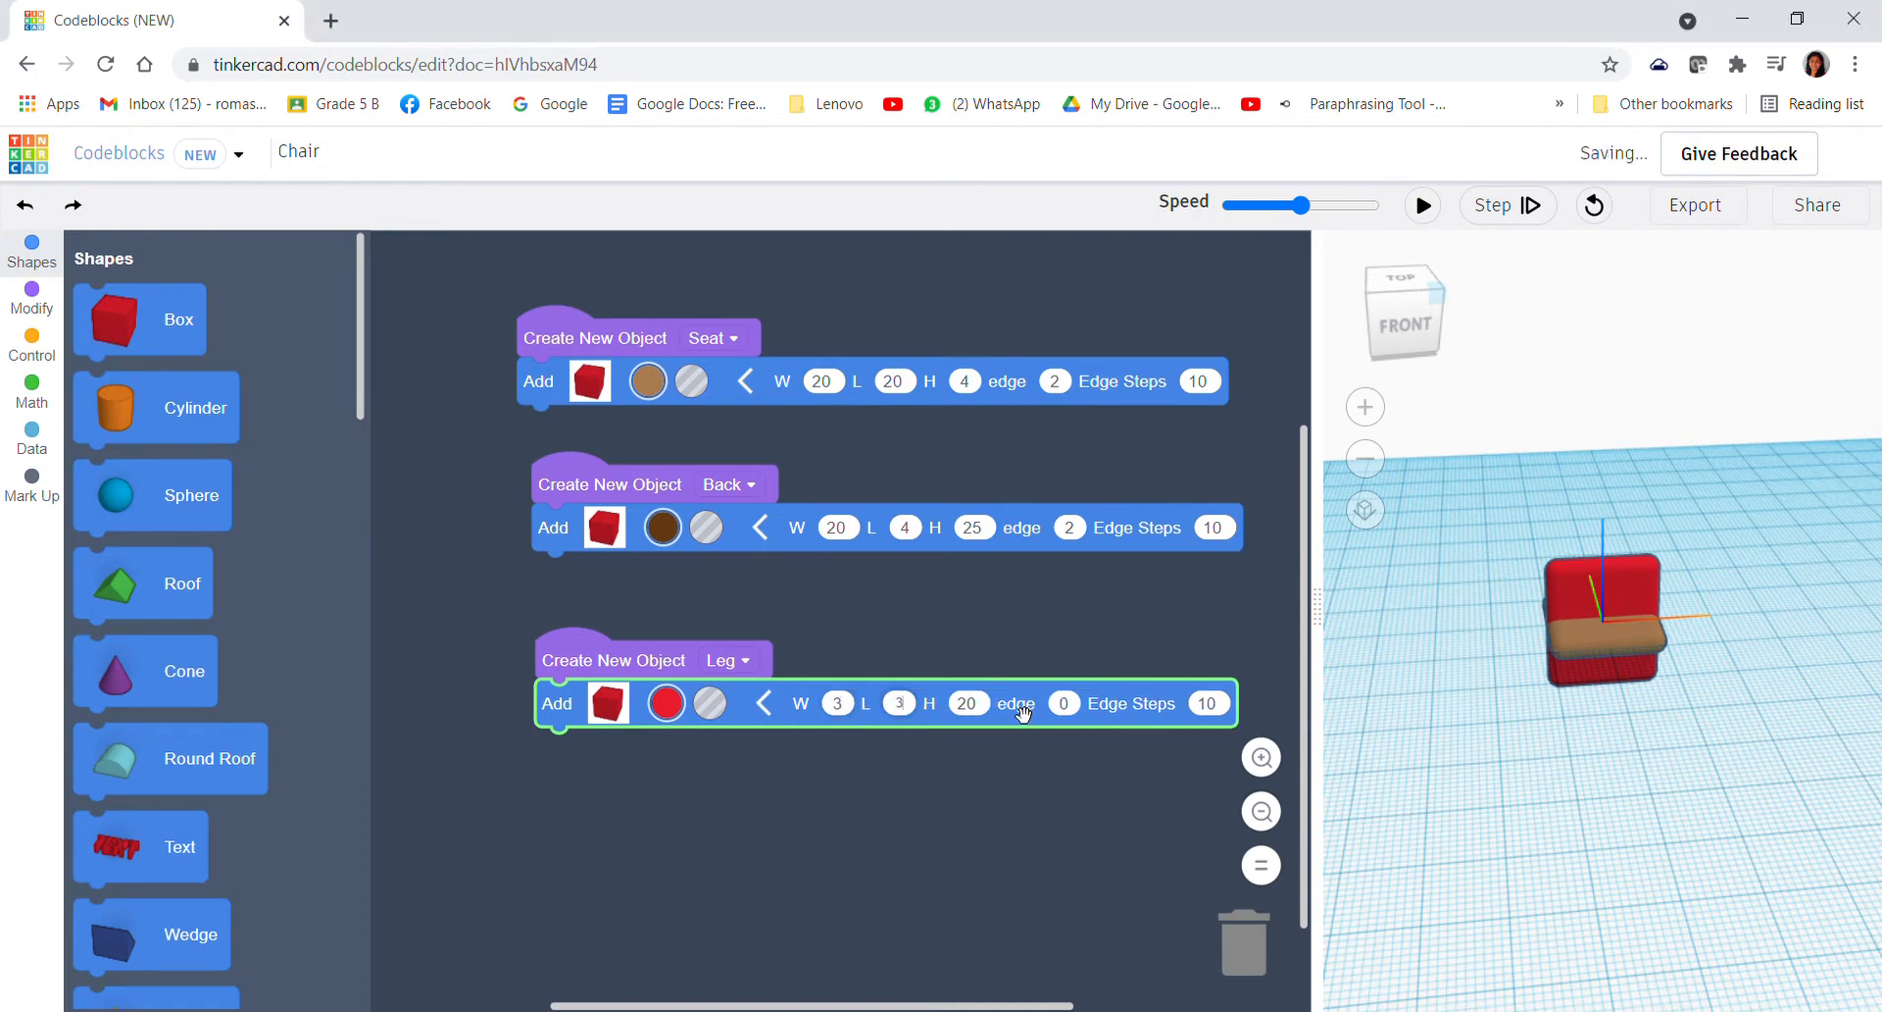
click(969, 706)
text(15)
key(BackSpace)
text(2)
click(1101, 658)
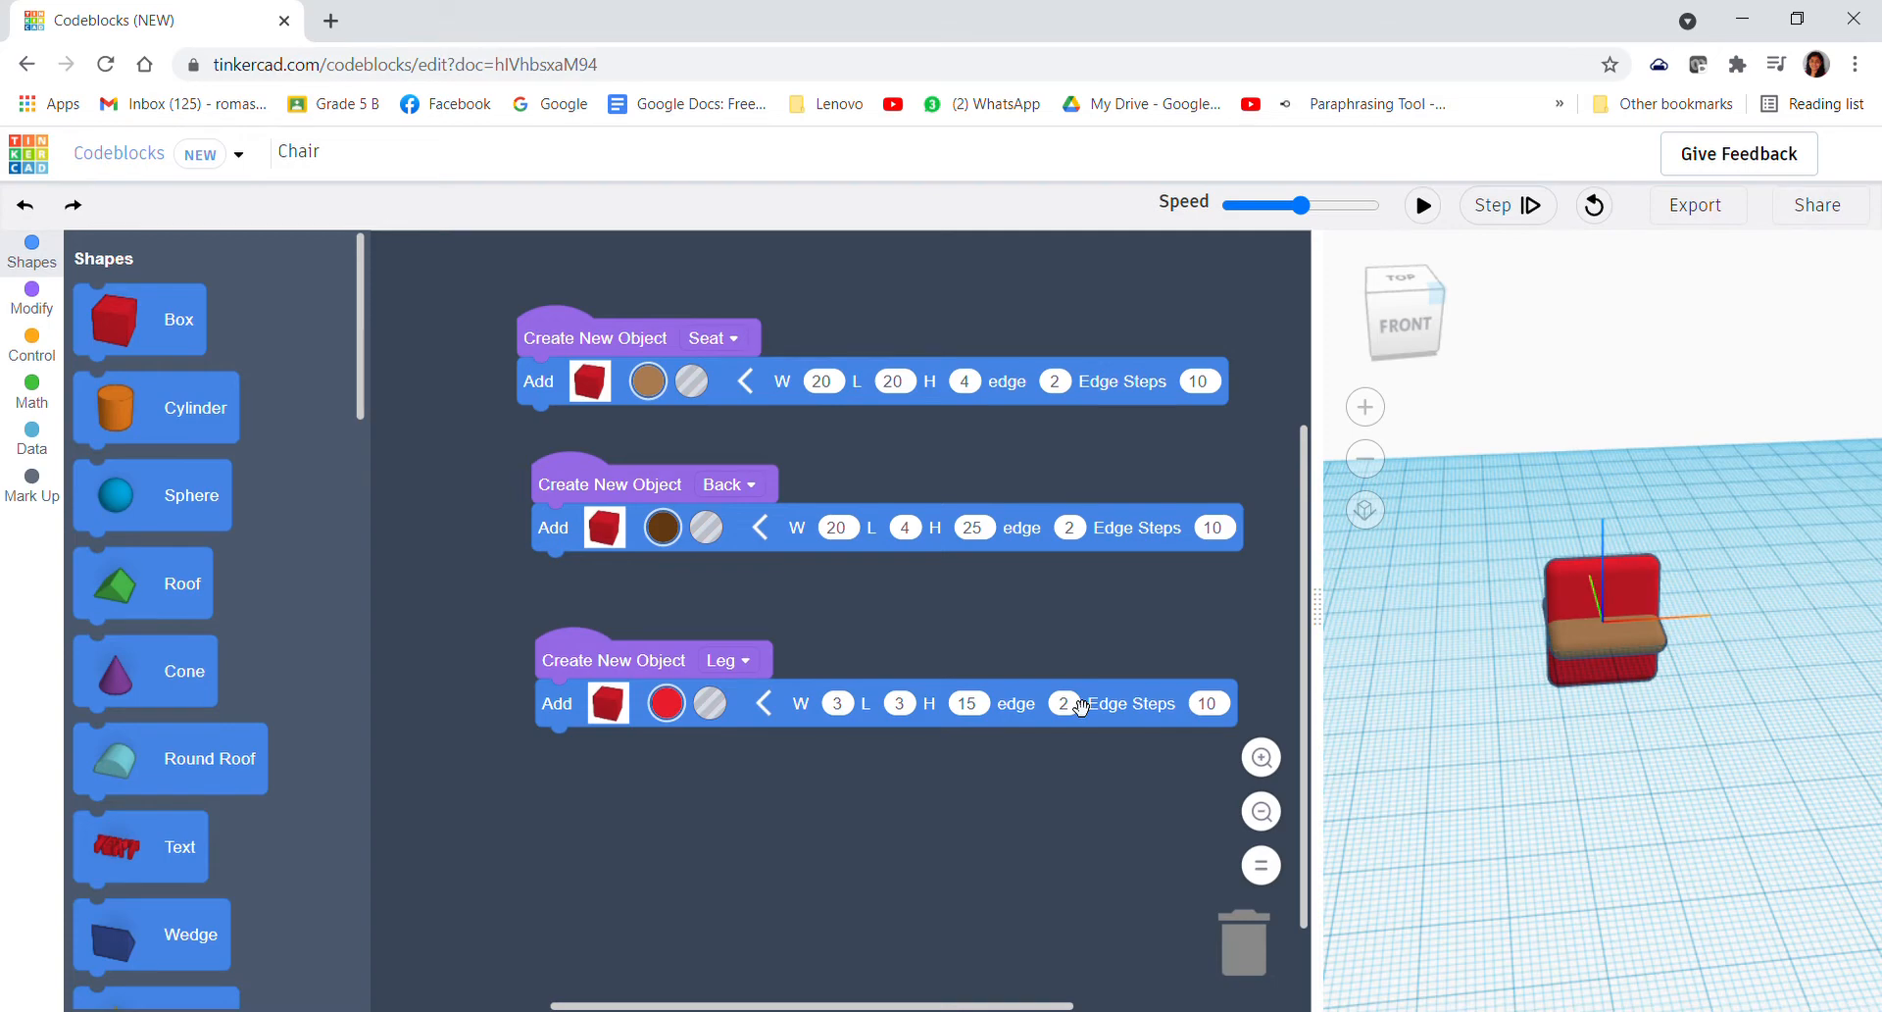
scroll(695, 497, down, 2)
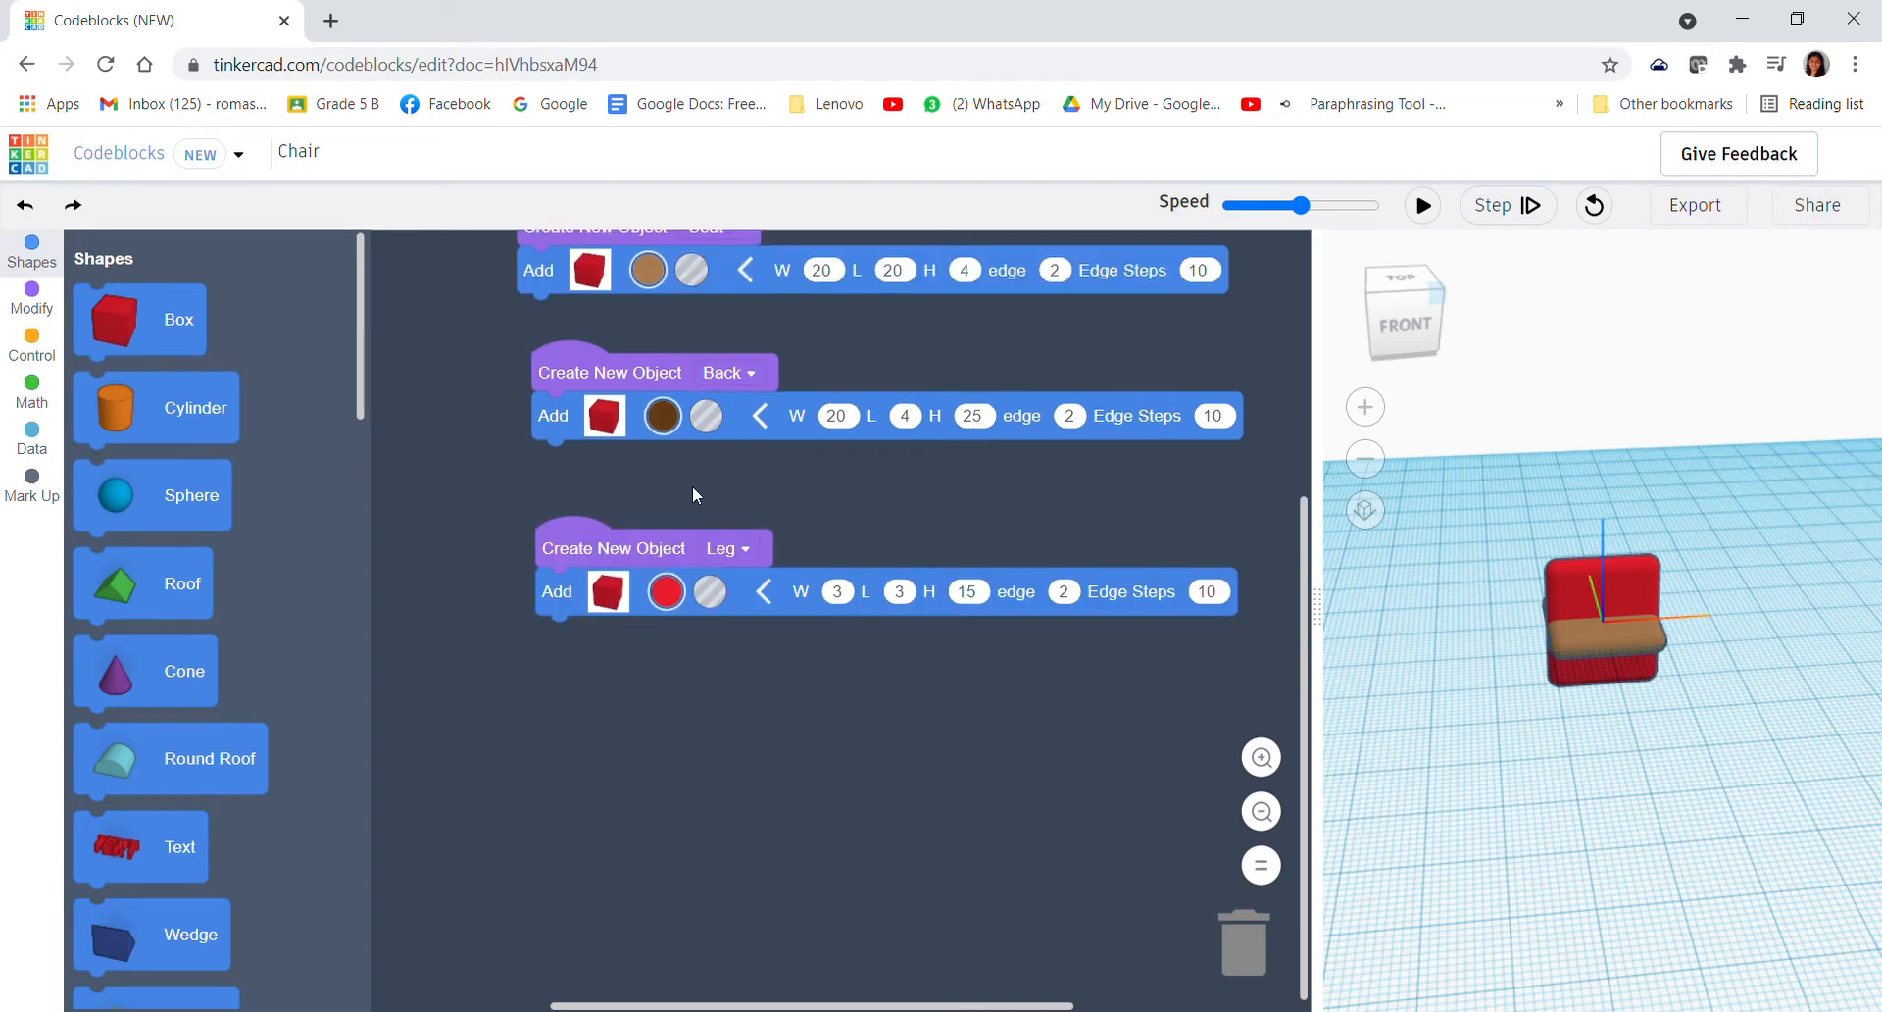
- Colour the leg light grey and run the code to inspect the chair preview from above
click(667, 591)
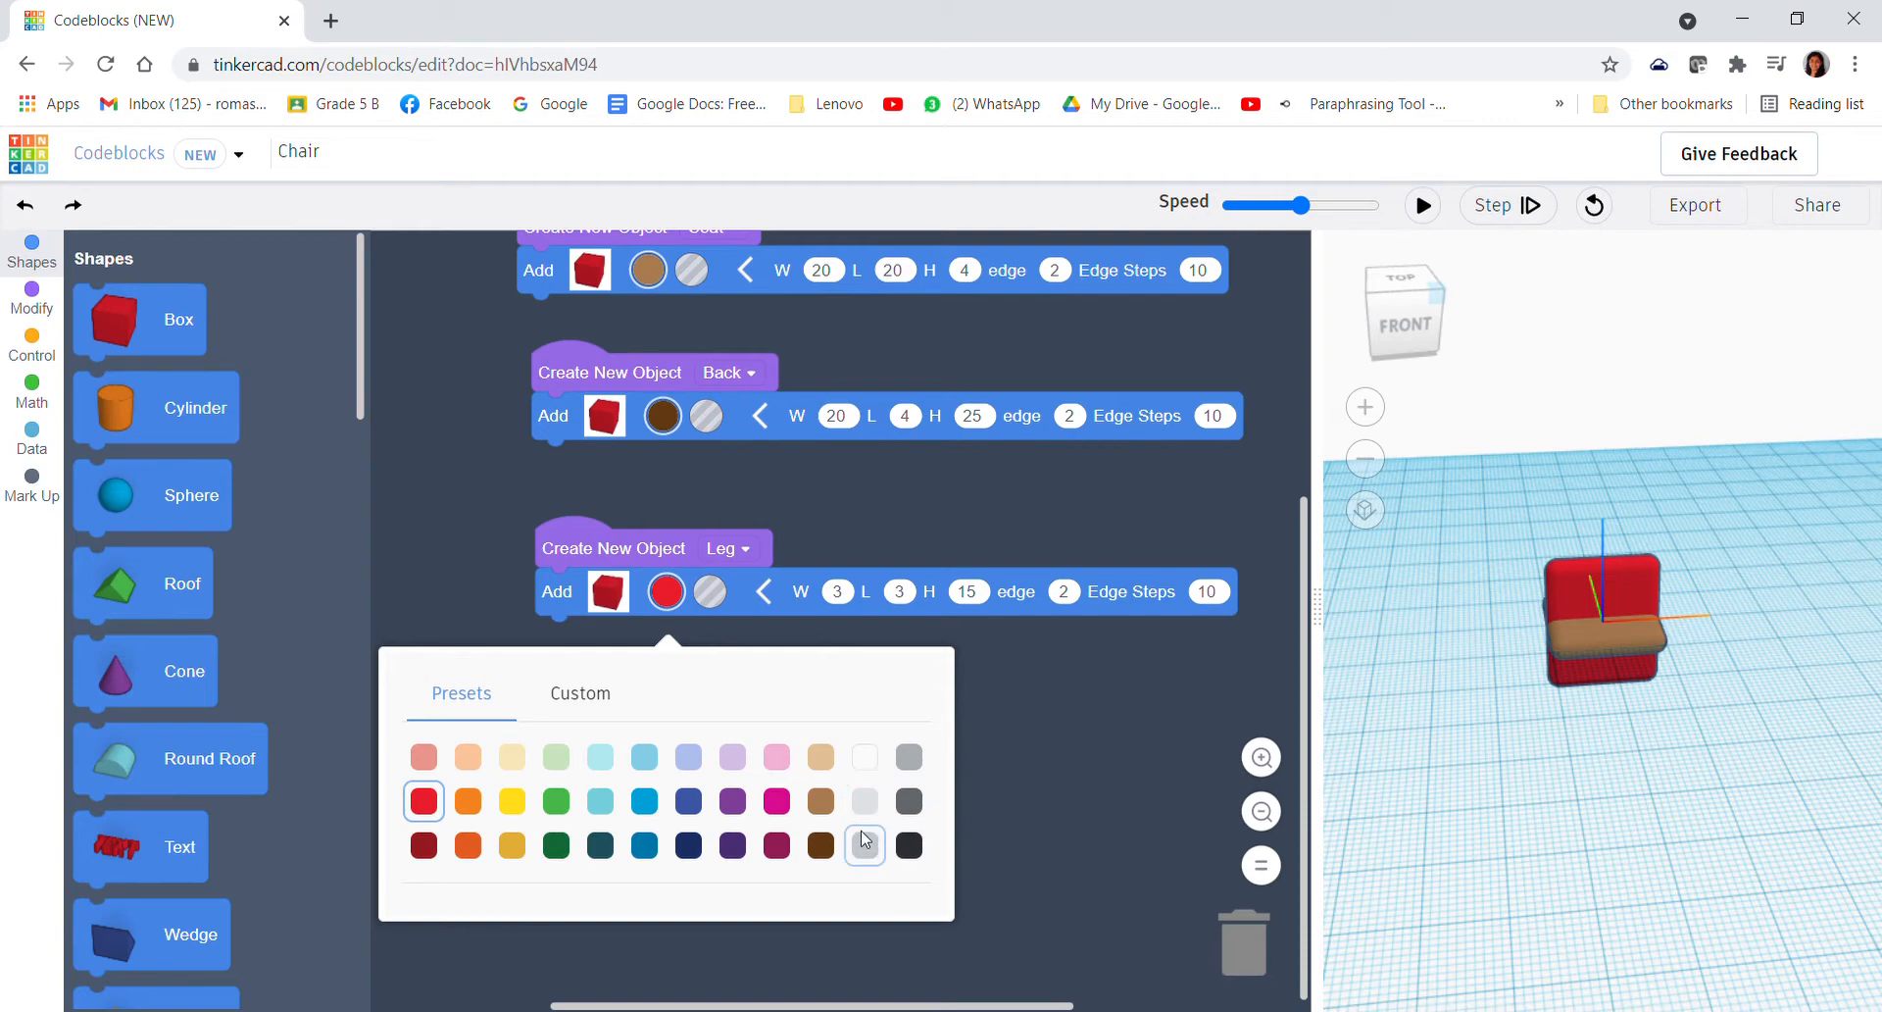
click(861, 799)
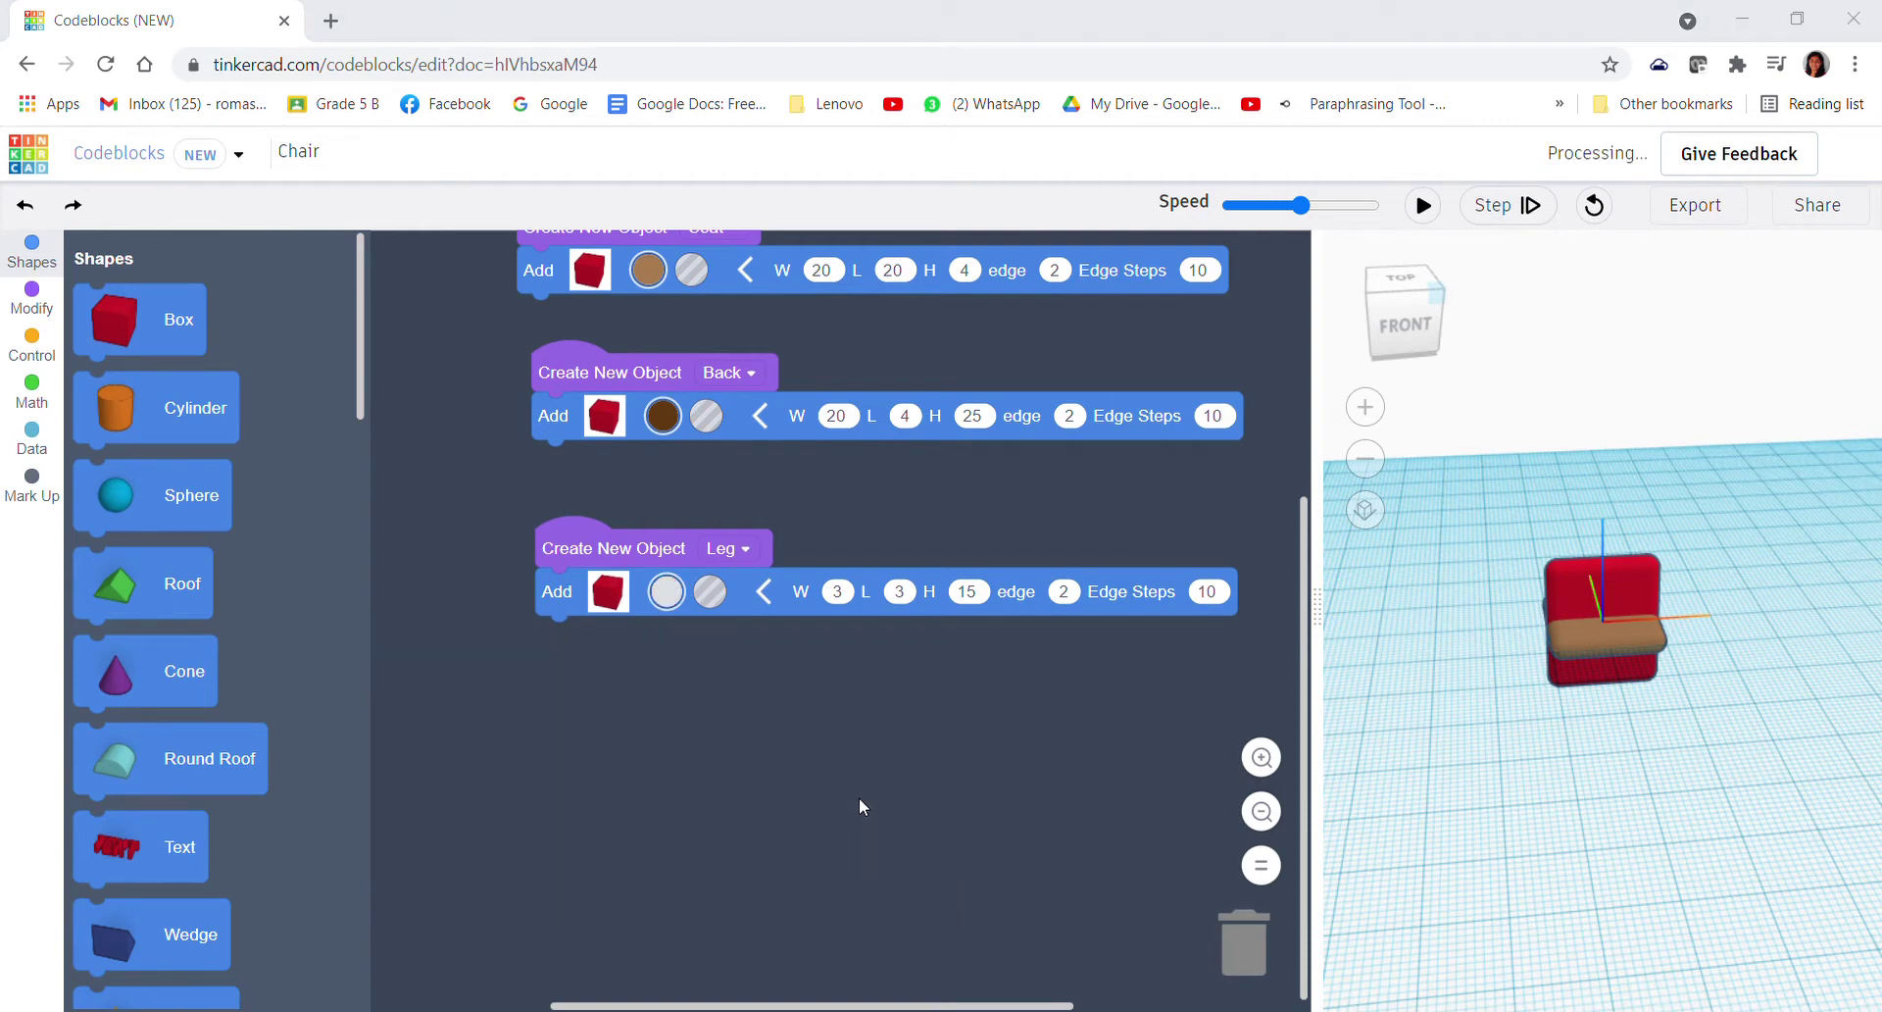
click(670, 593)
click(1423, 206)
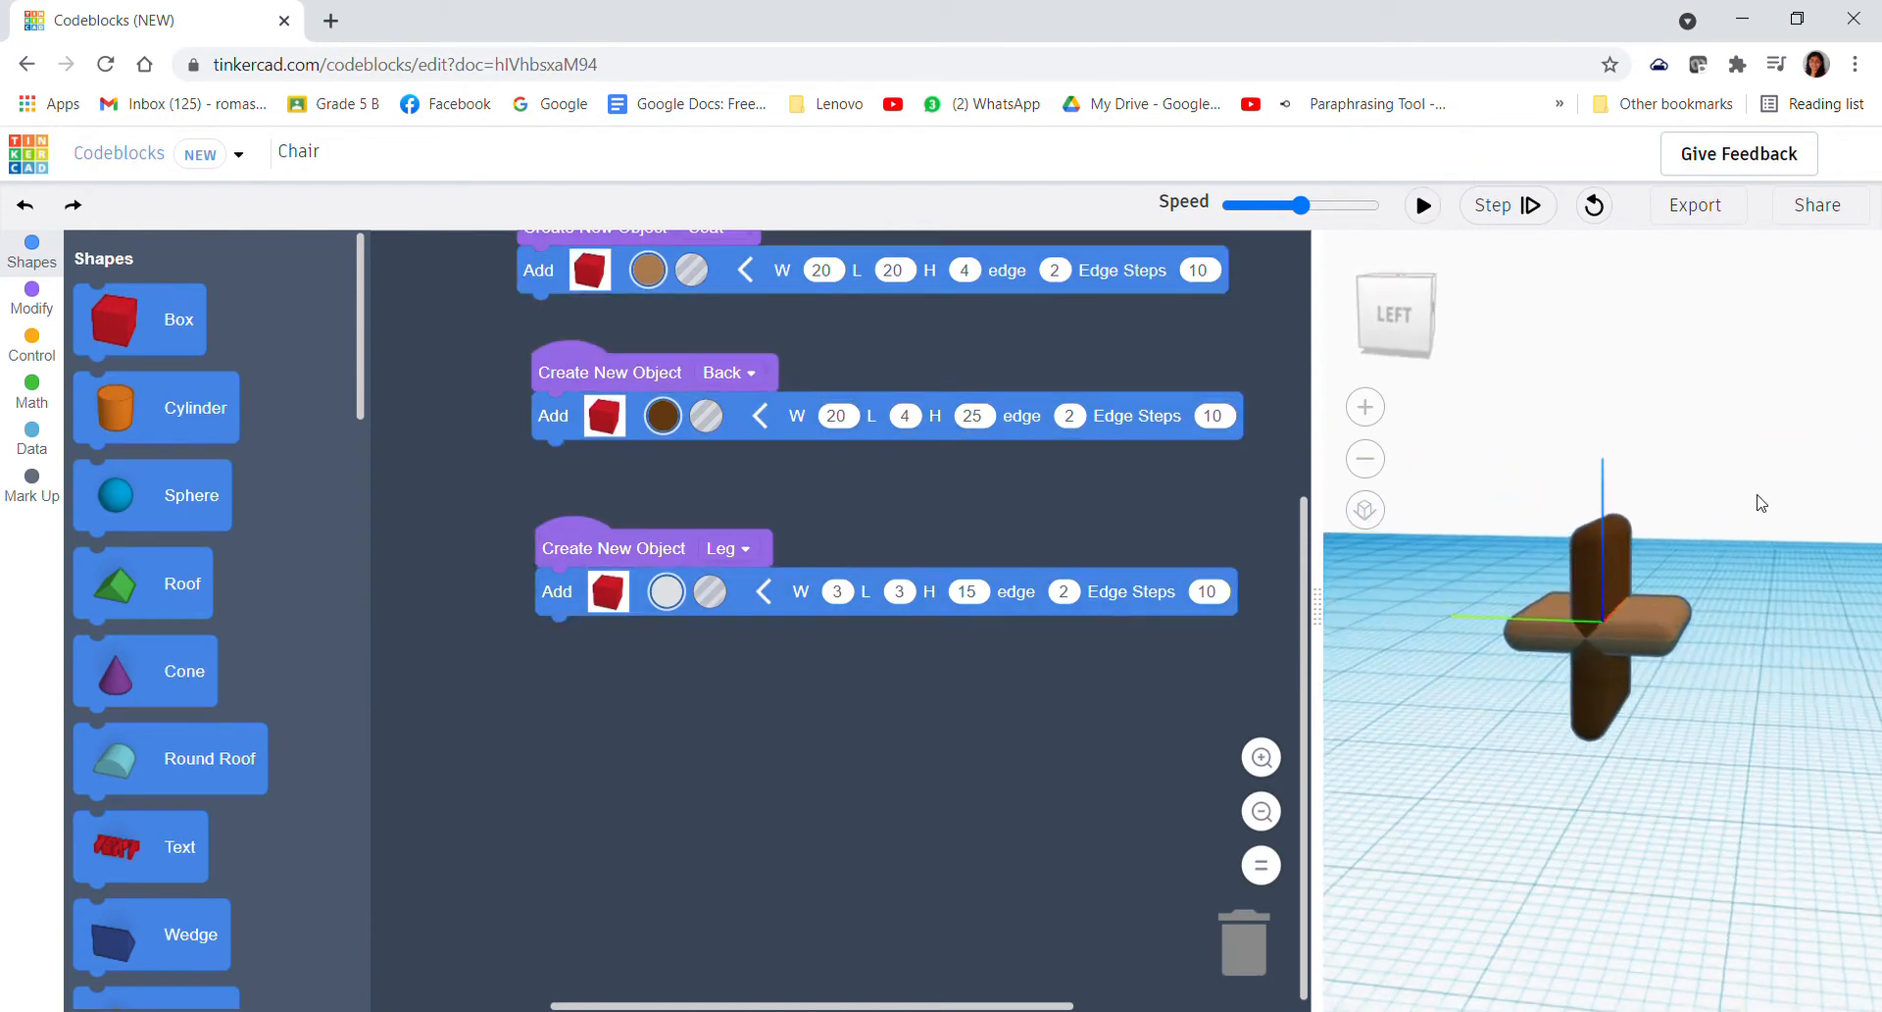
scroll(1760, 504, up, 2)
scroll(1764, 505, up, 2)
scroll(1764, 504, up, 2)
scroll(1764, 504, up, 2)
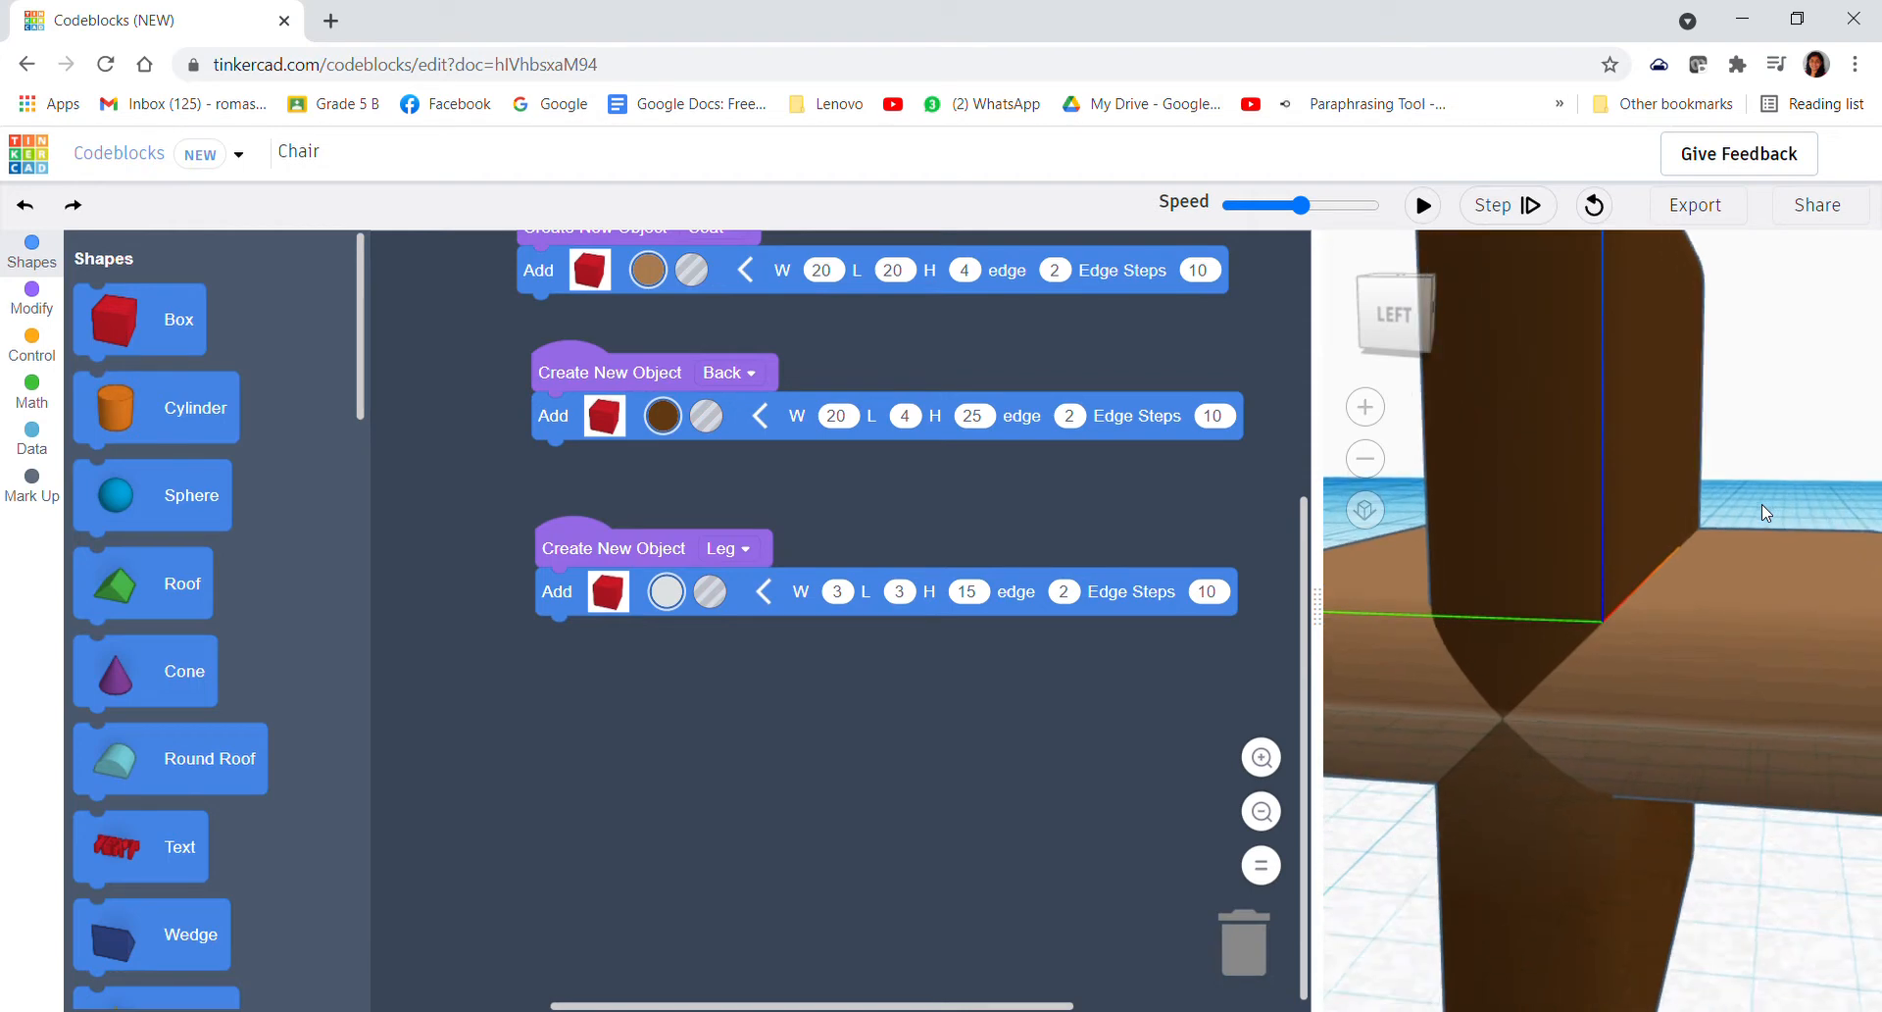
scroll(1681, 601, up, 2)
drag(1680, 602, 1751, 725)
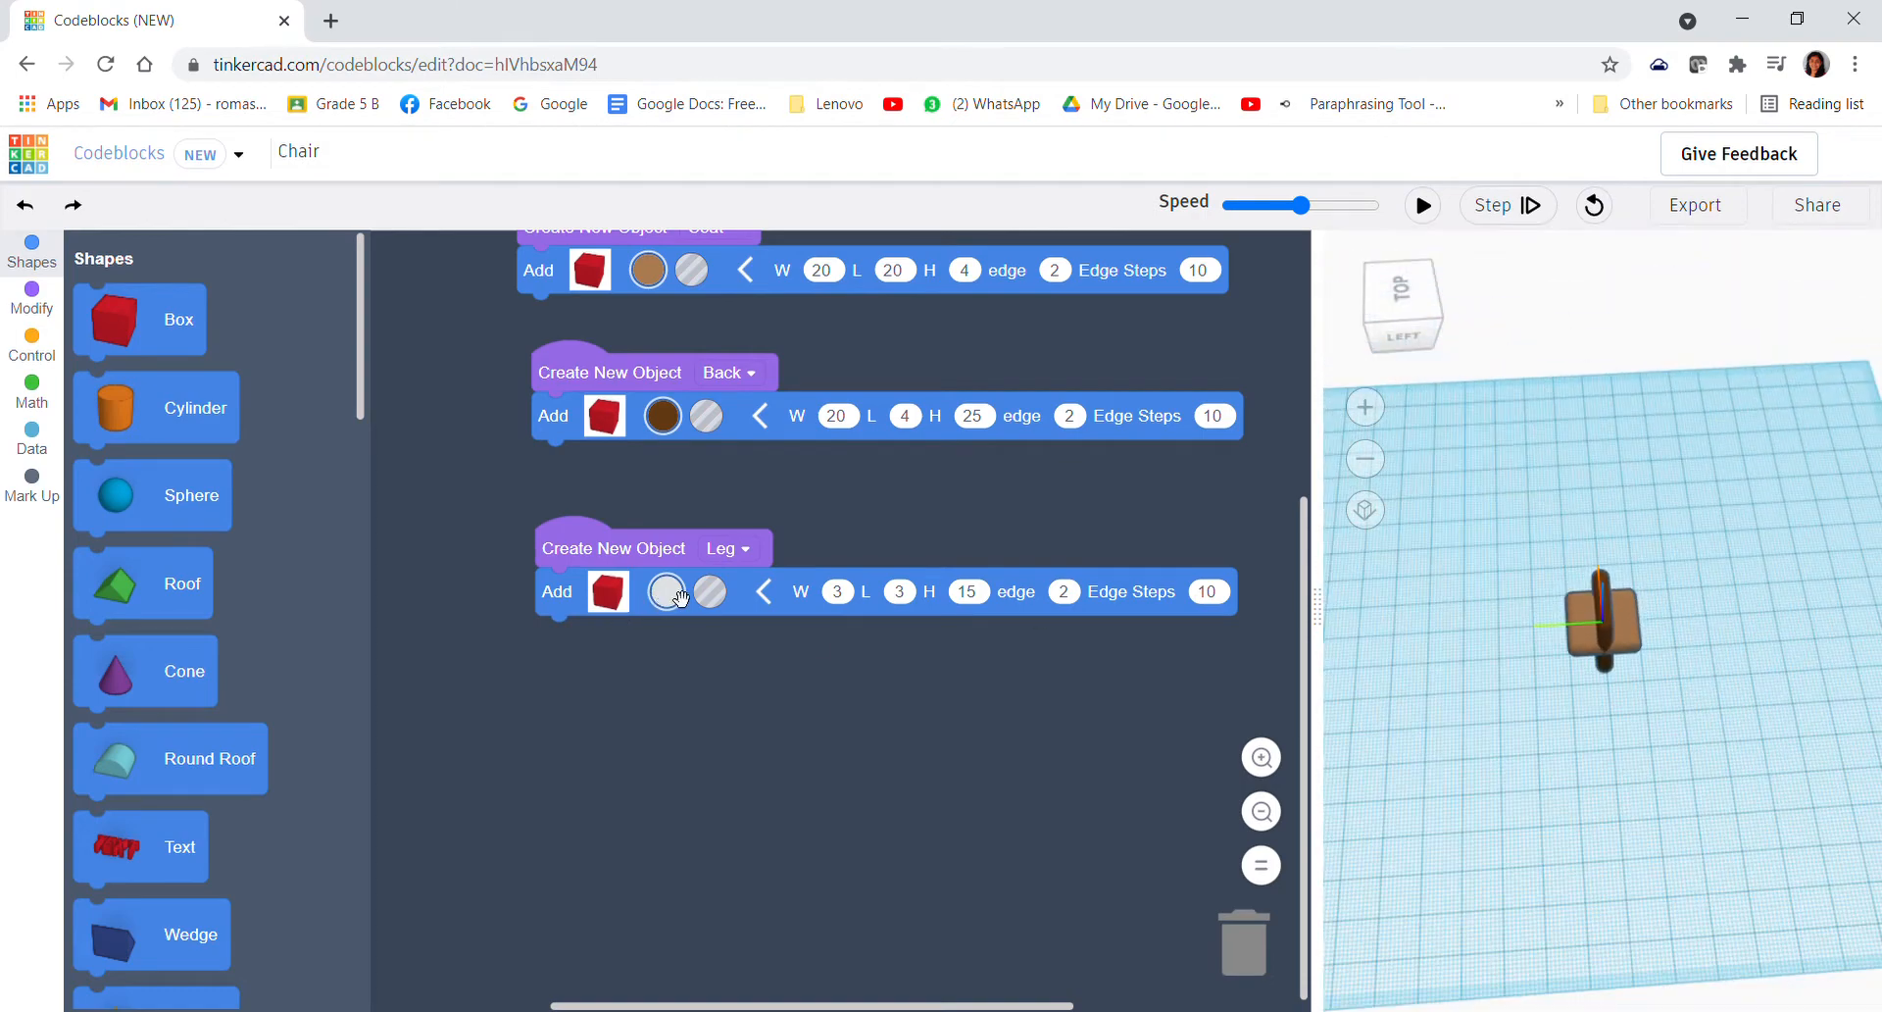
- Revisit the leg's colour choices, keeping it light grey
click(667, 592)
click(875, 834)
click(667, 591)
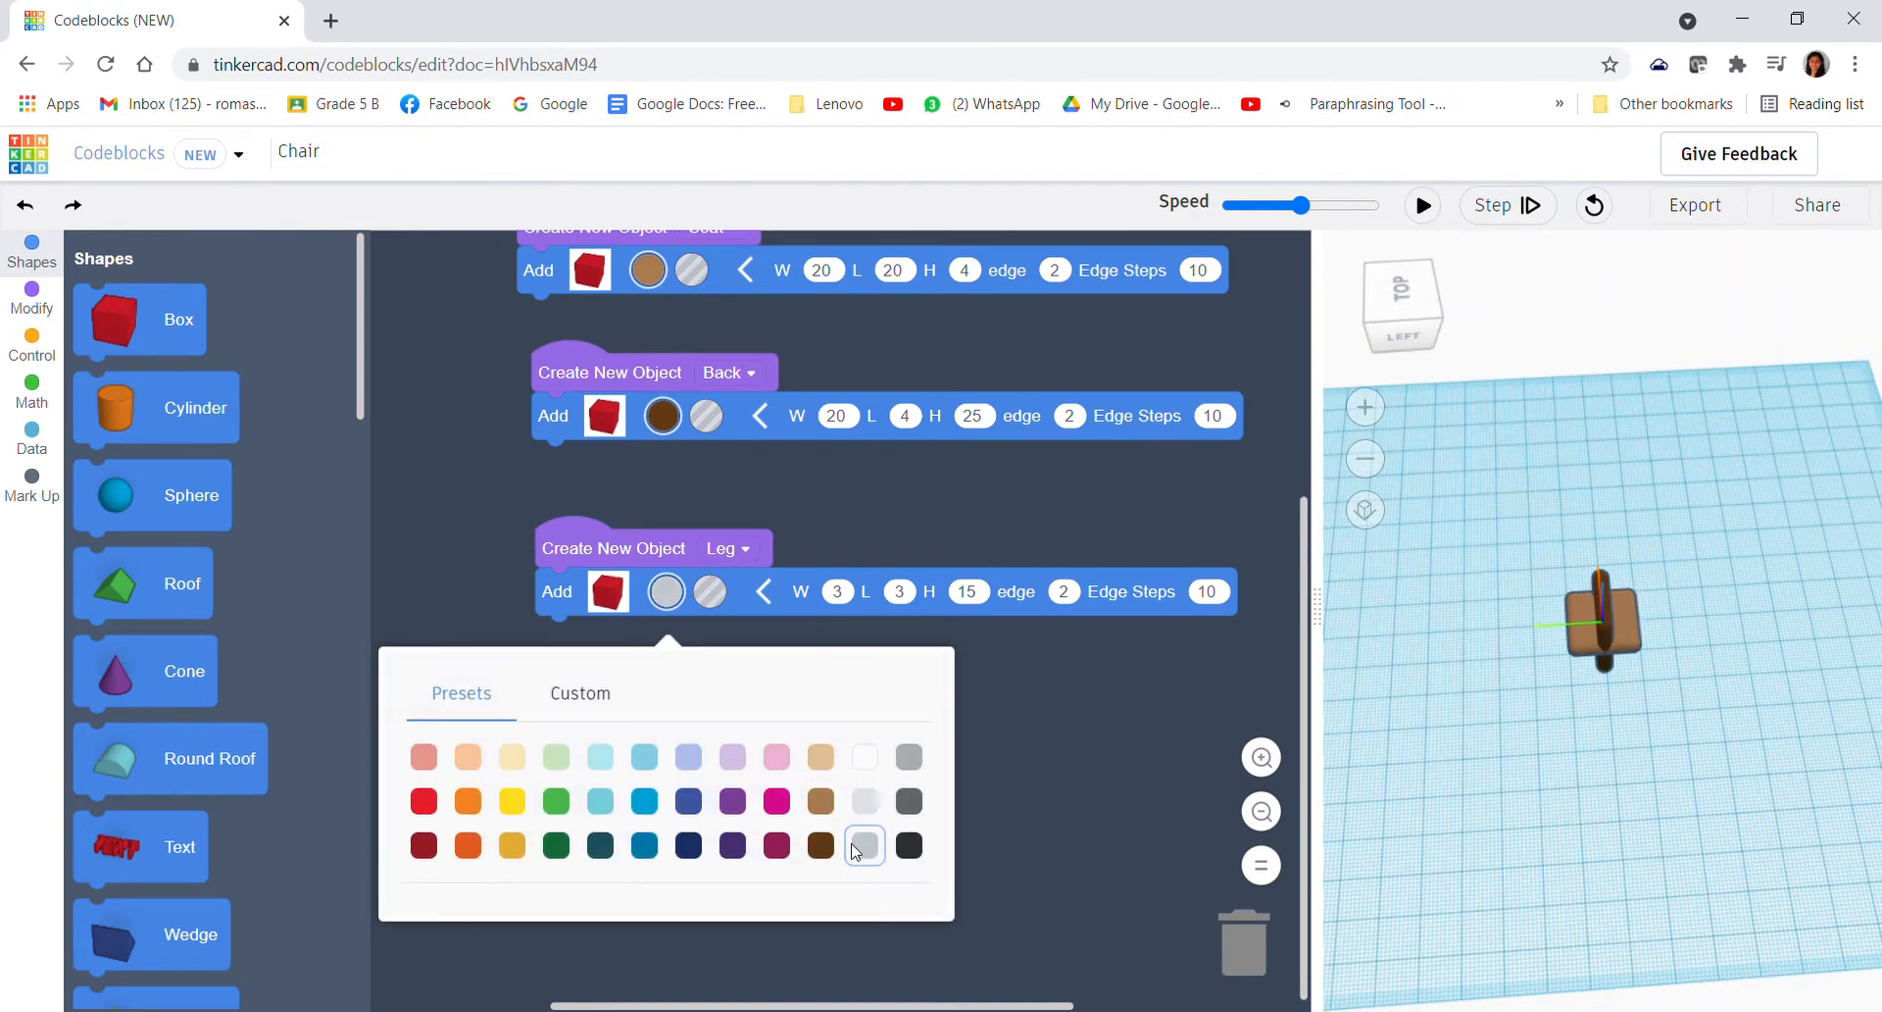
click(862, 847)
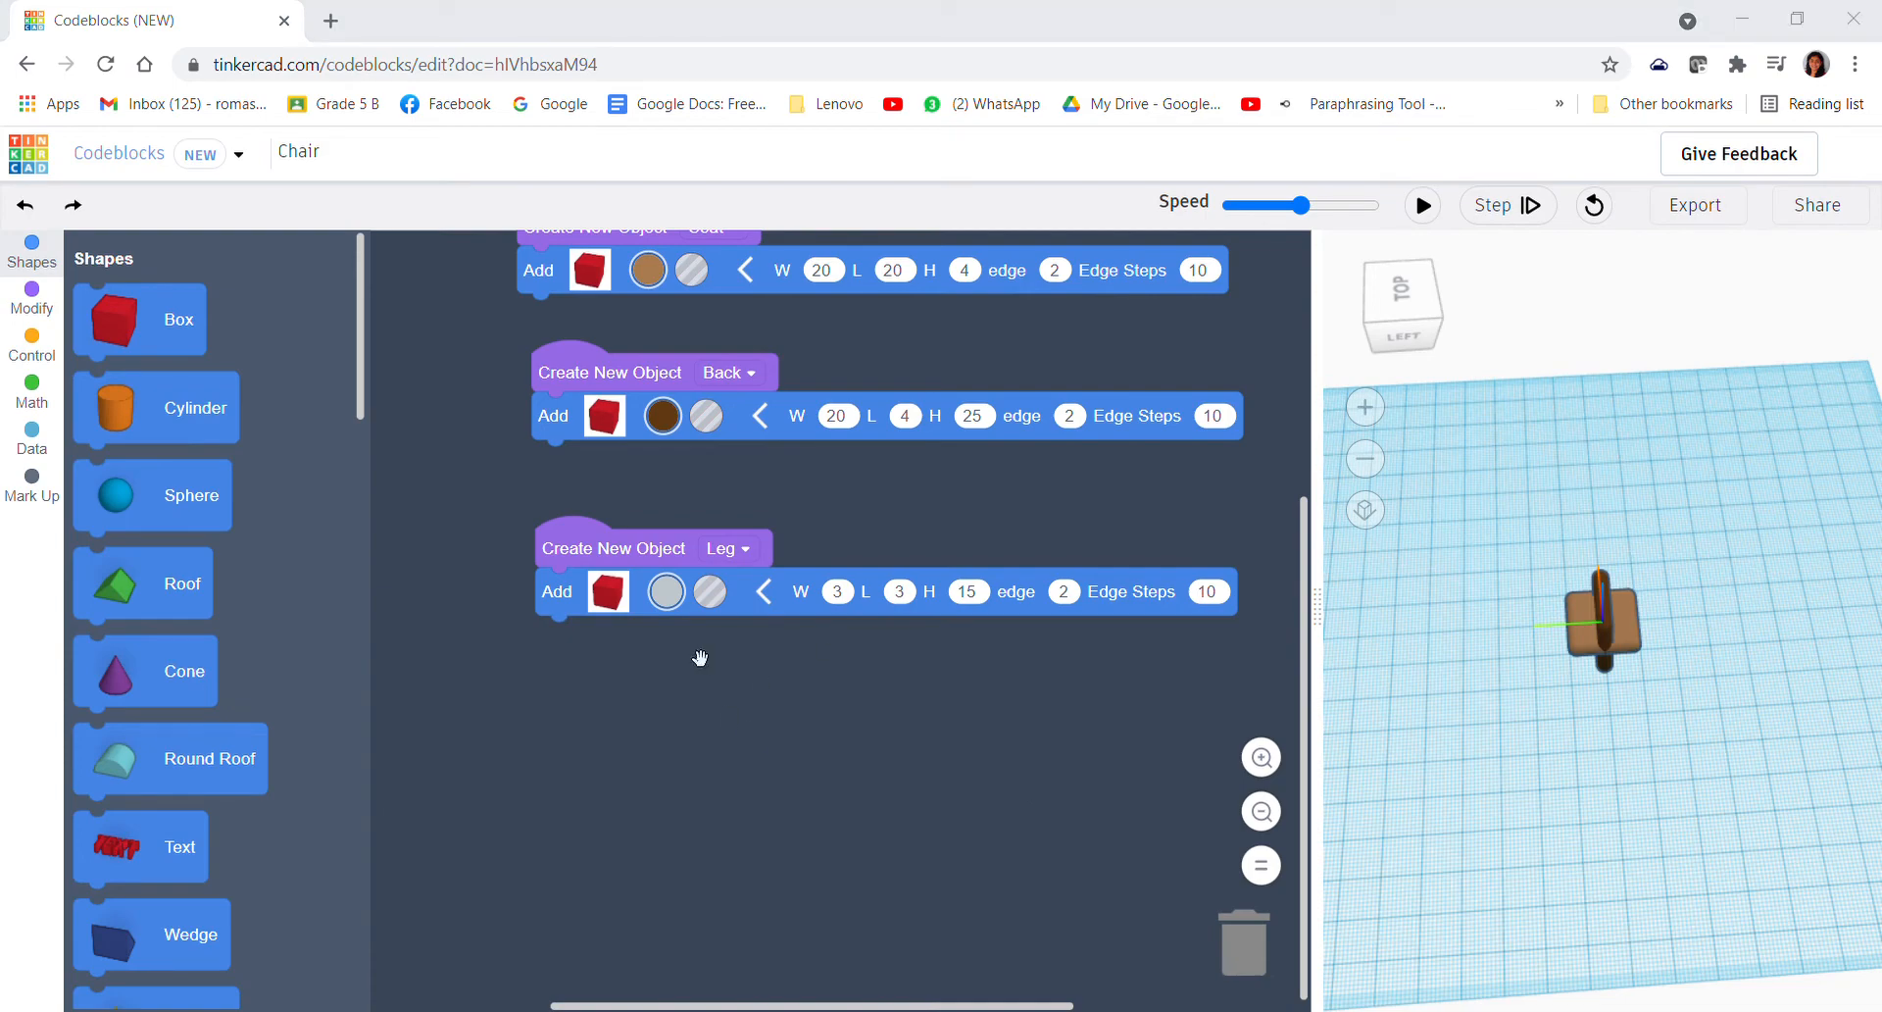
click(31, 294)
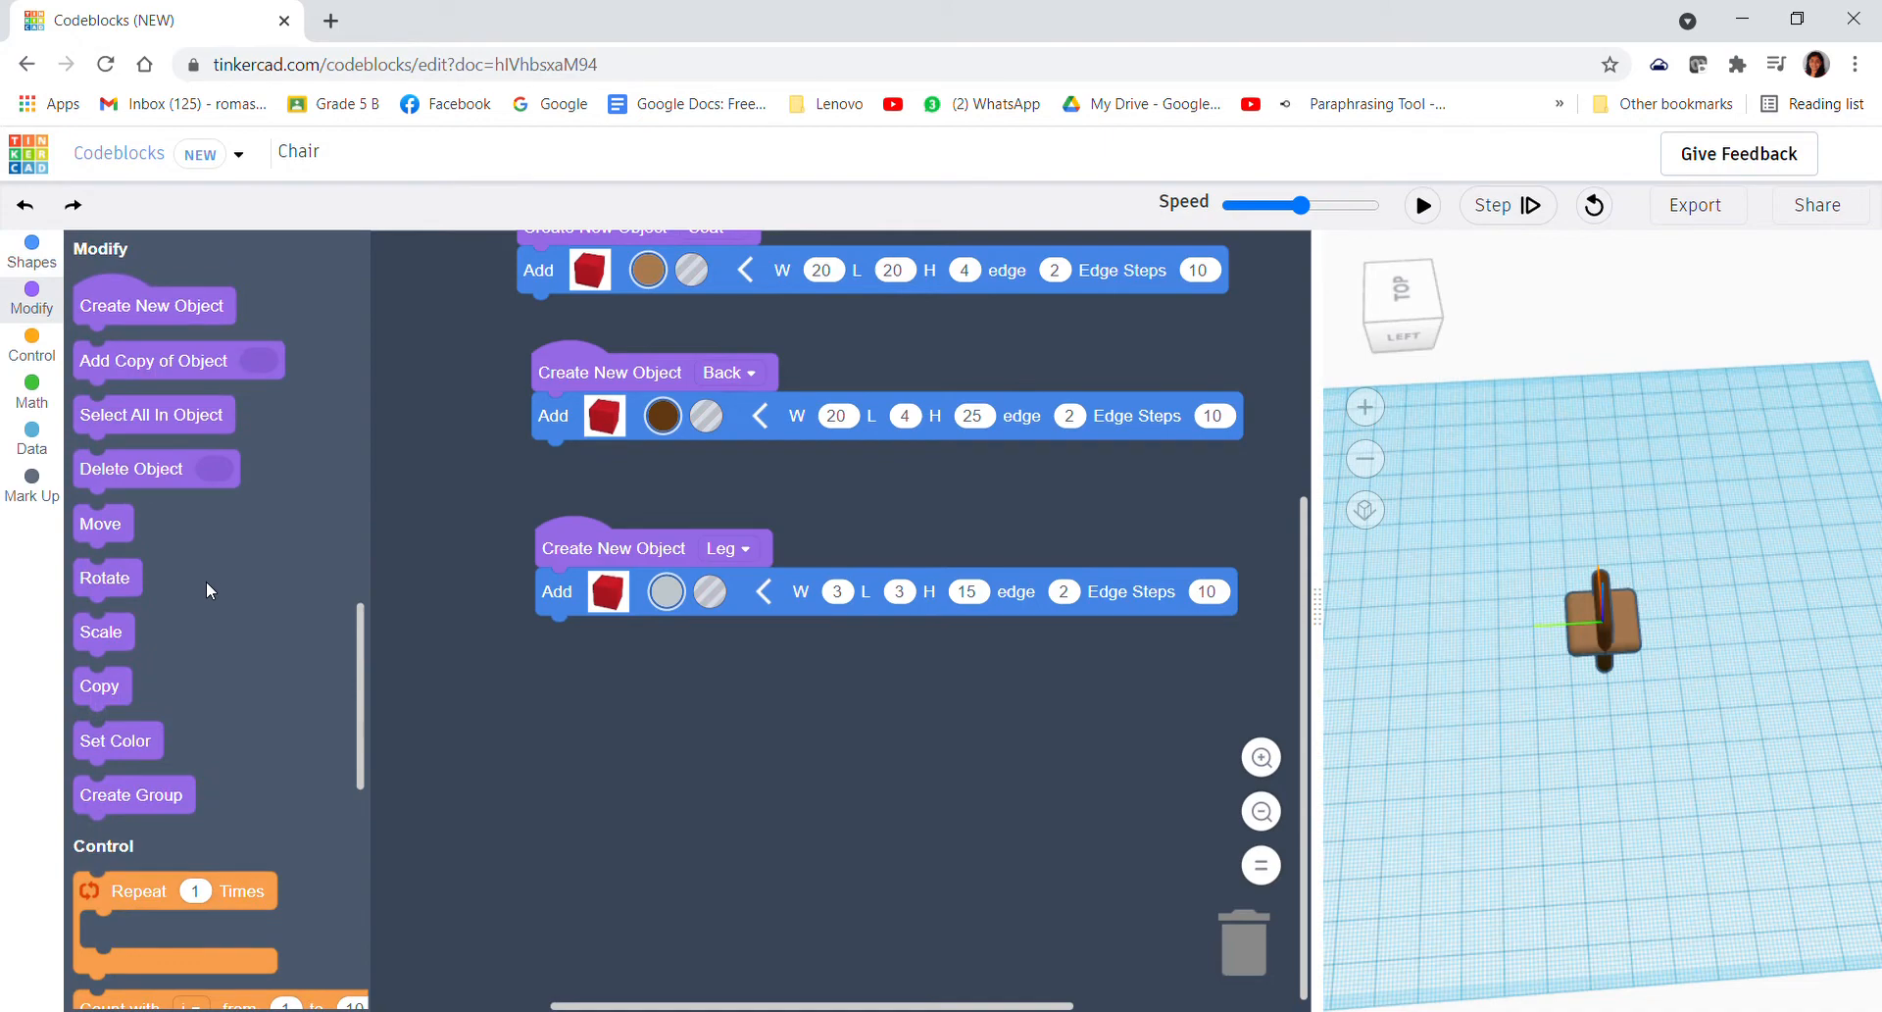
- Add a fourth Create New Object block below Leg and rename it 'Chair'
drag(151, 305, 815, 707)
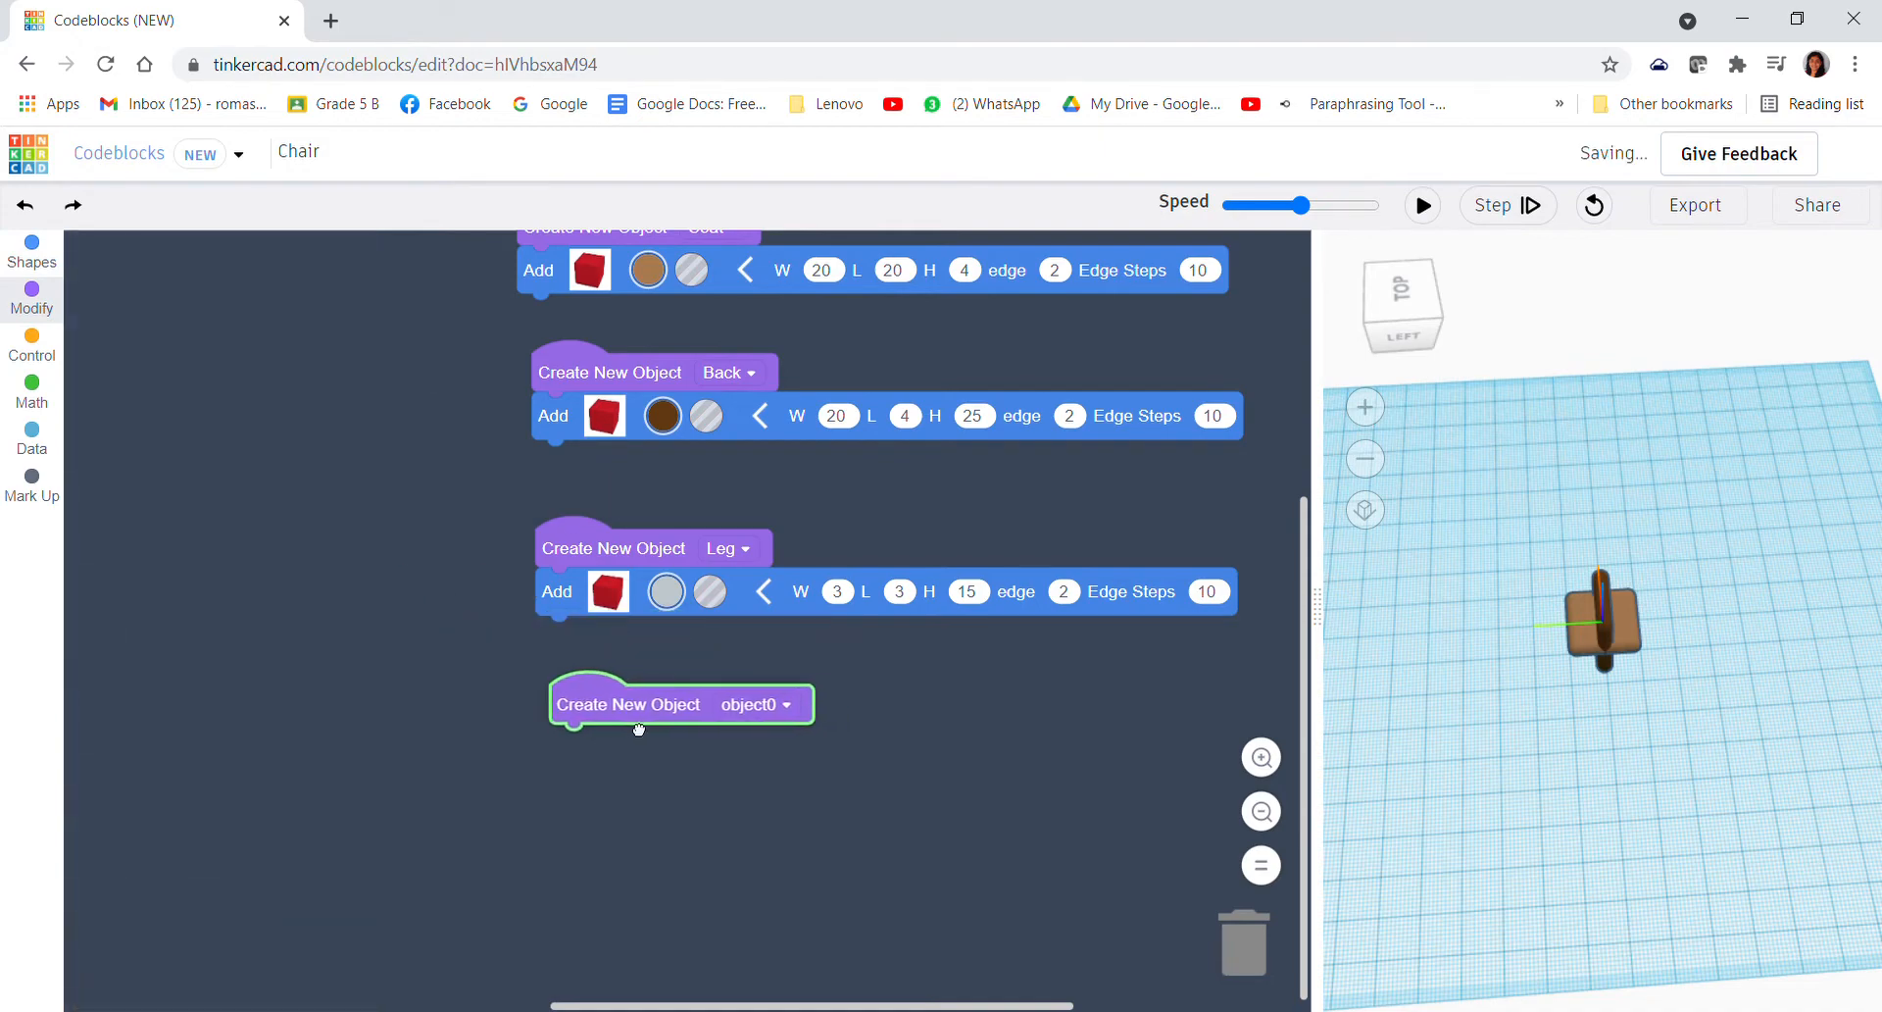
click(771, 704)
click(655, 873)
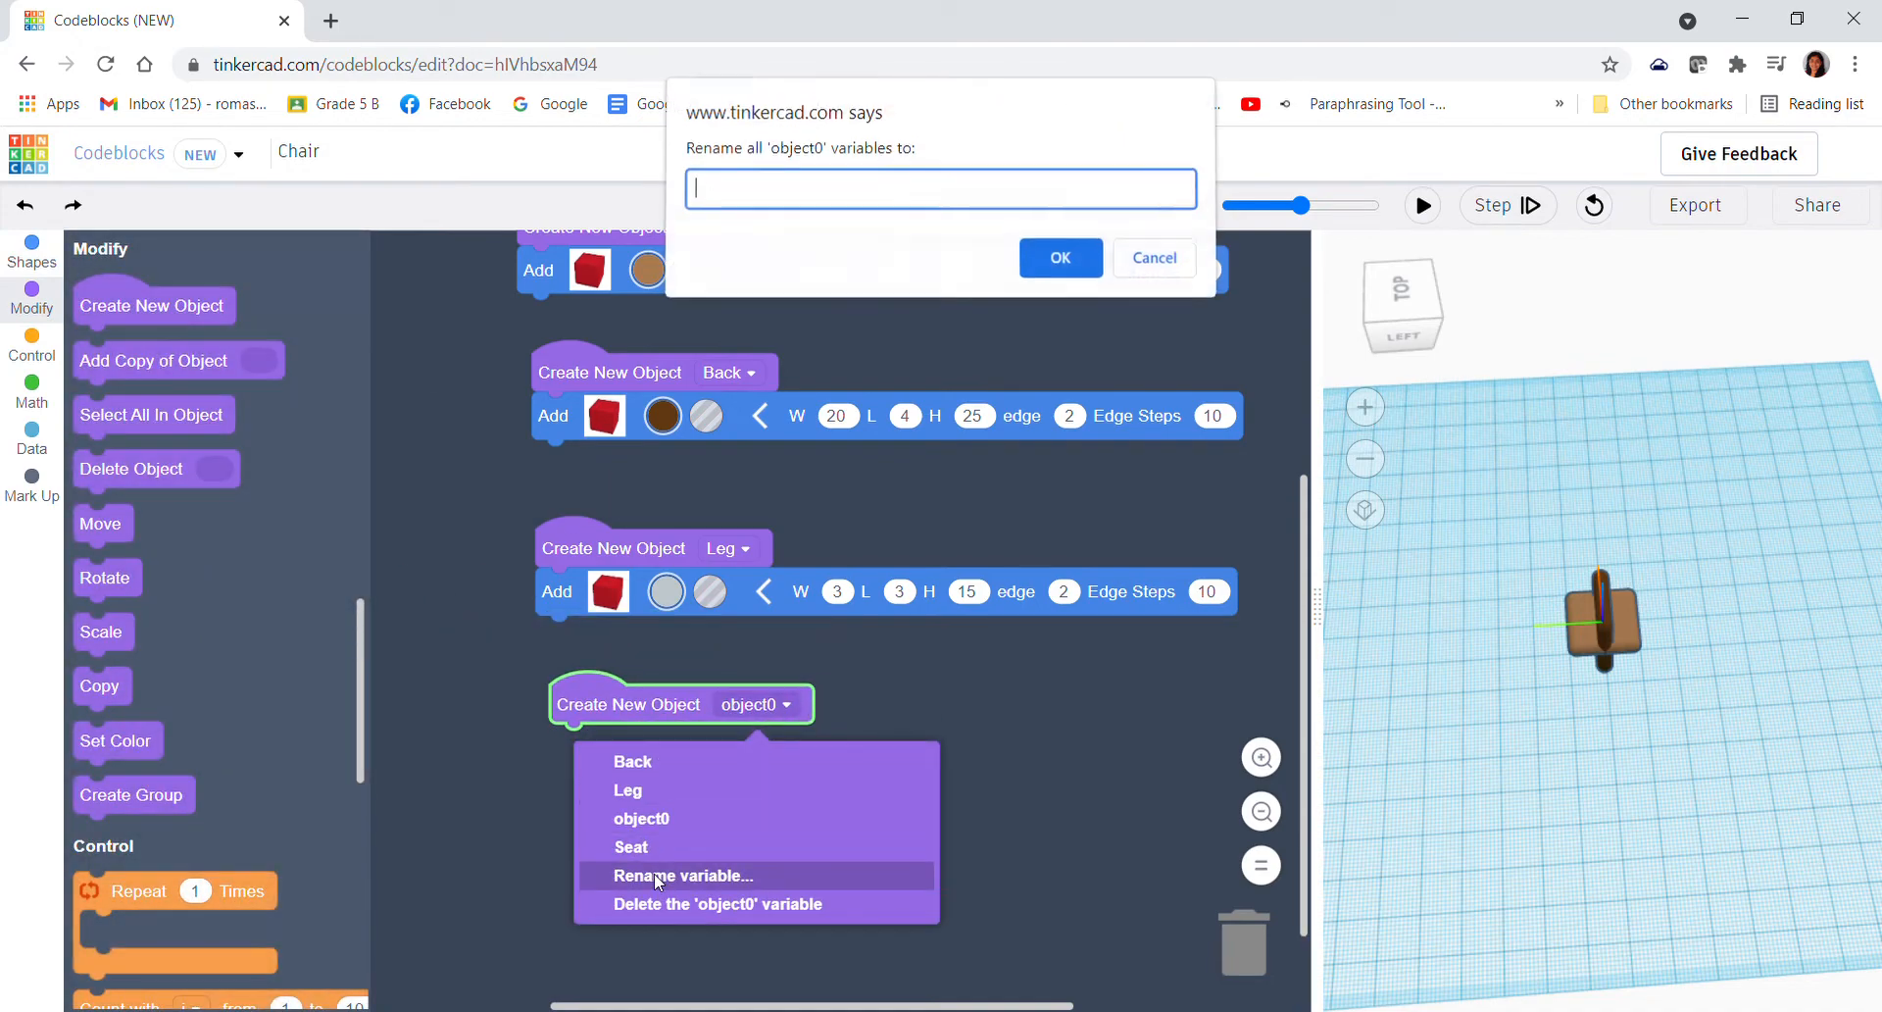
text(Chair)
key(Return)
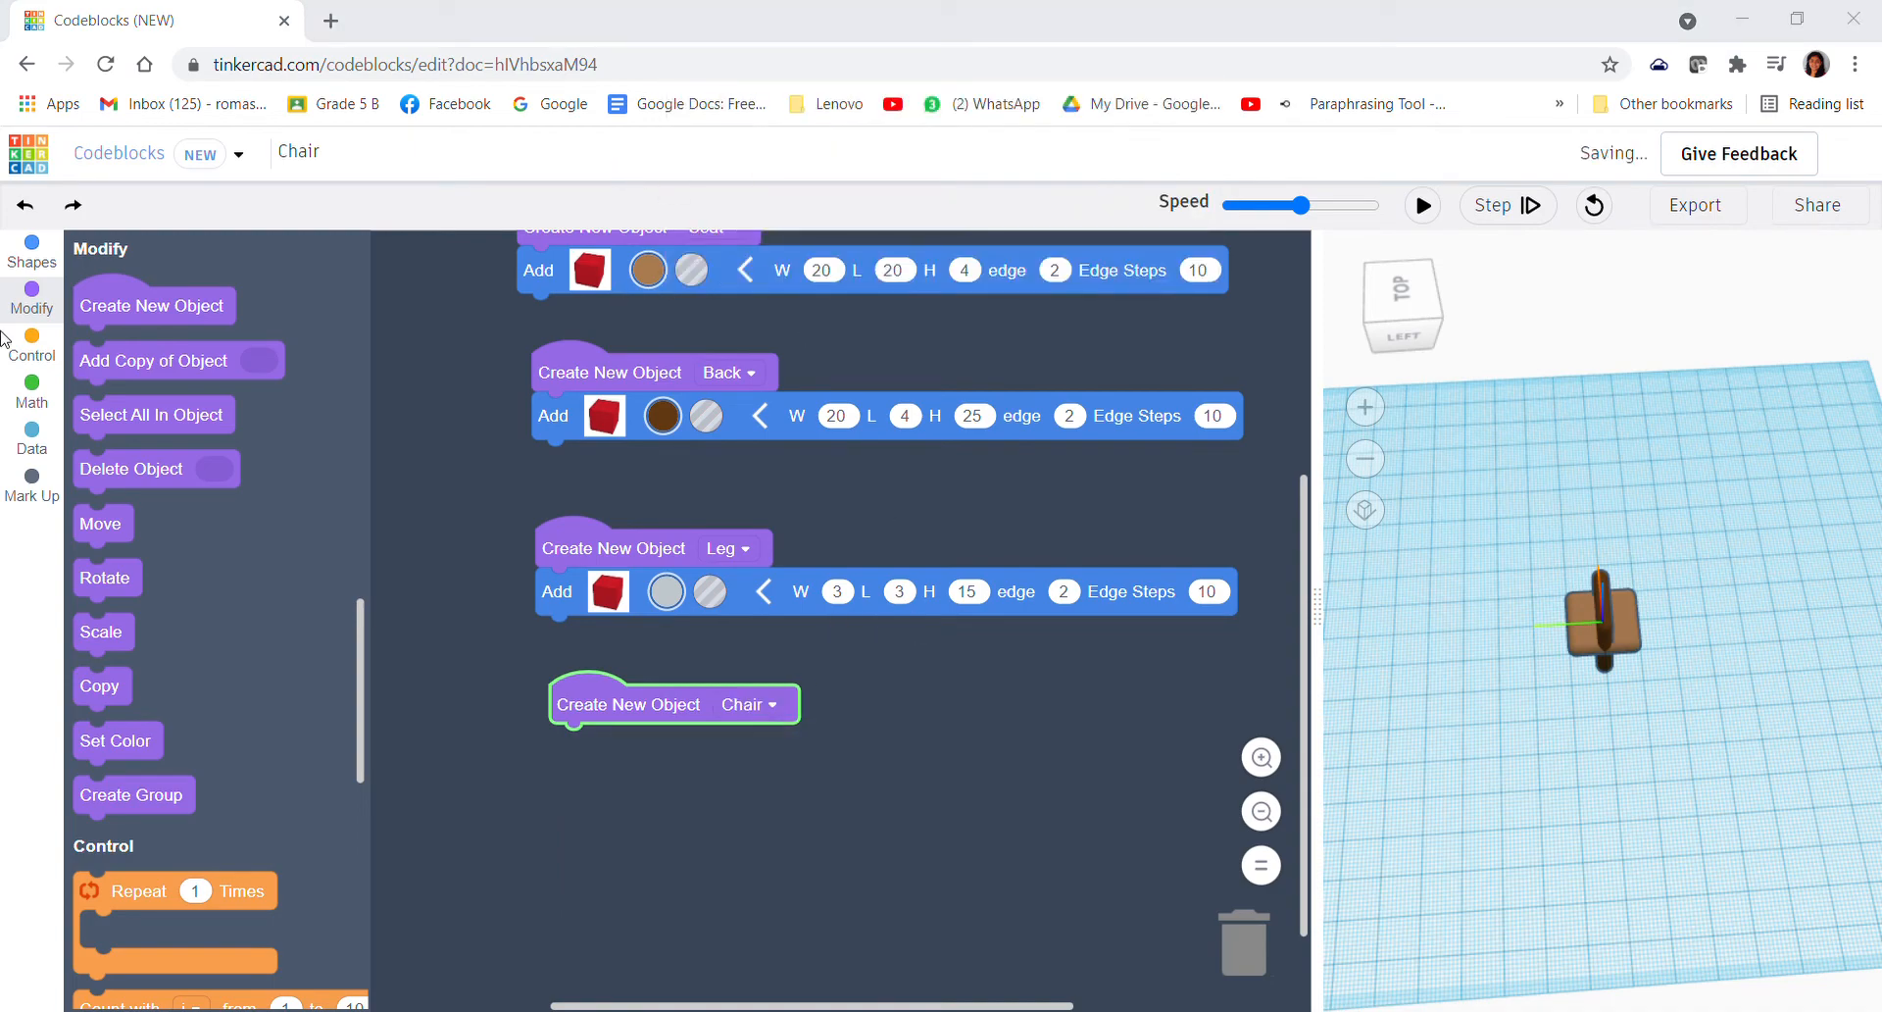
click(32, 253)
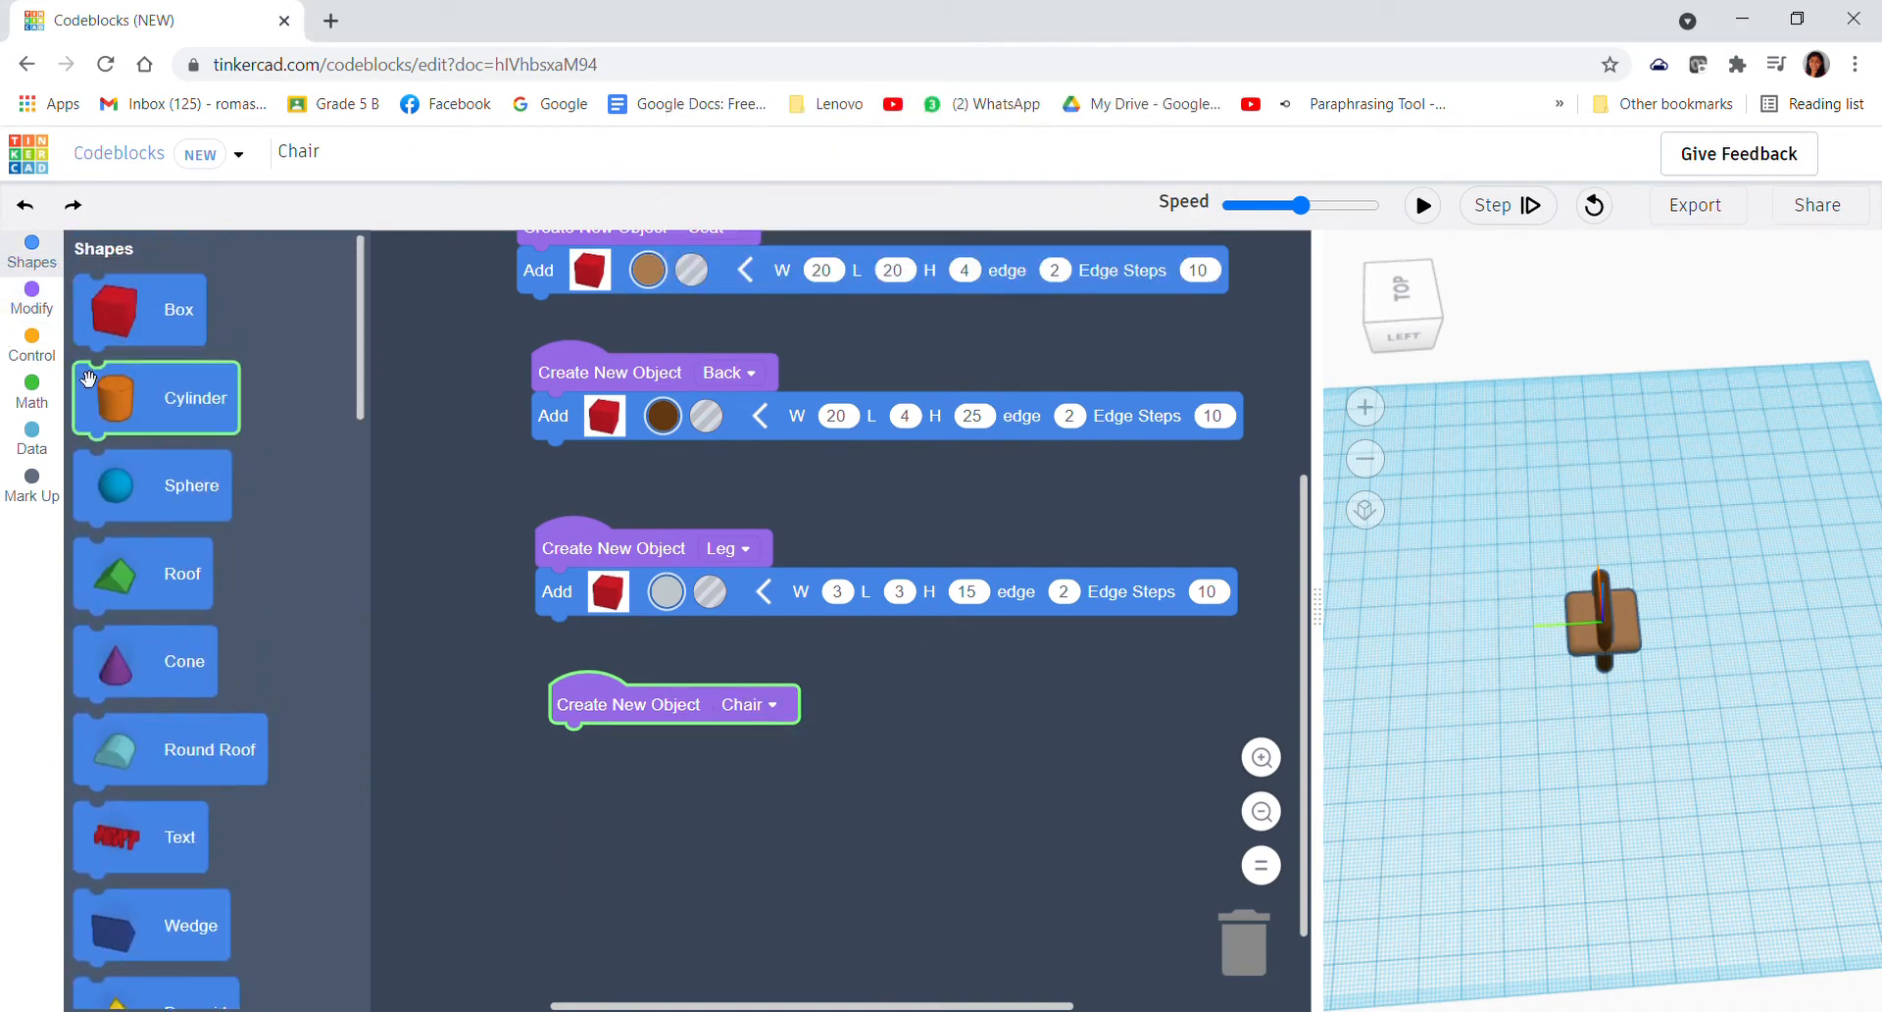
click(31, 301)
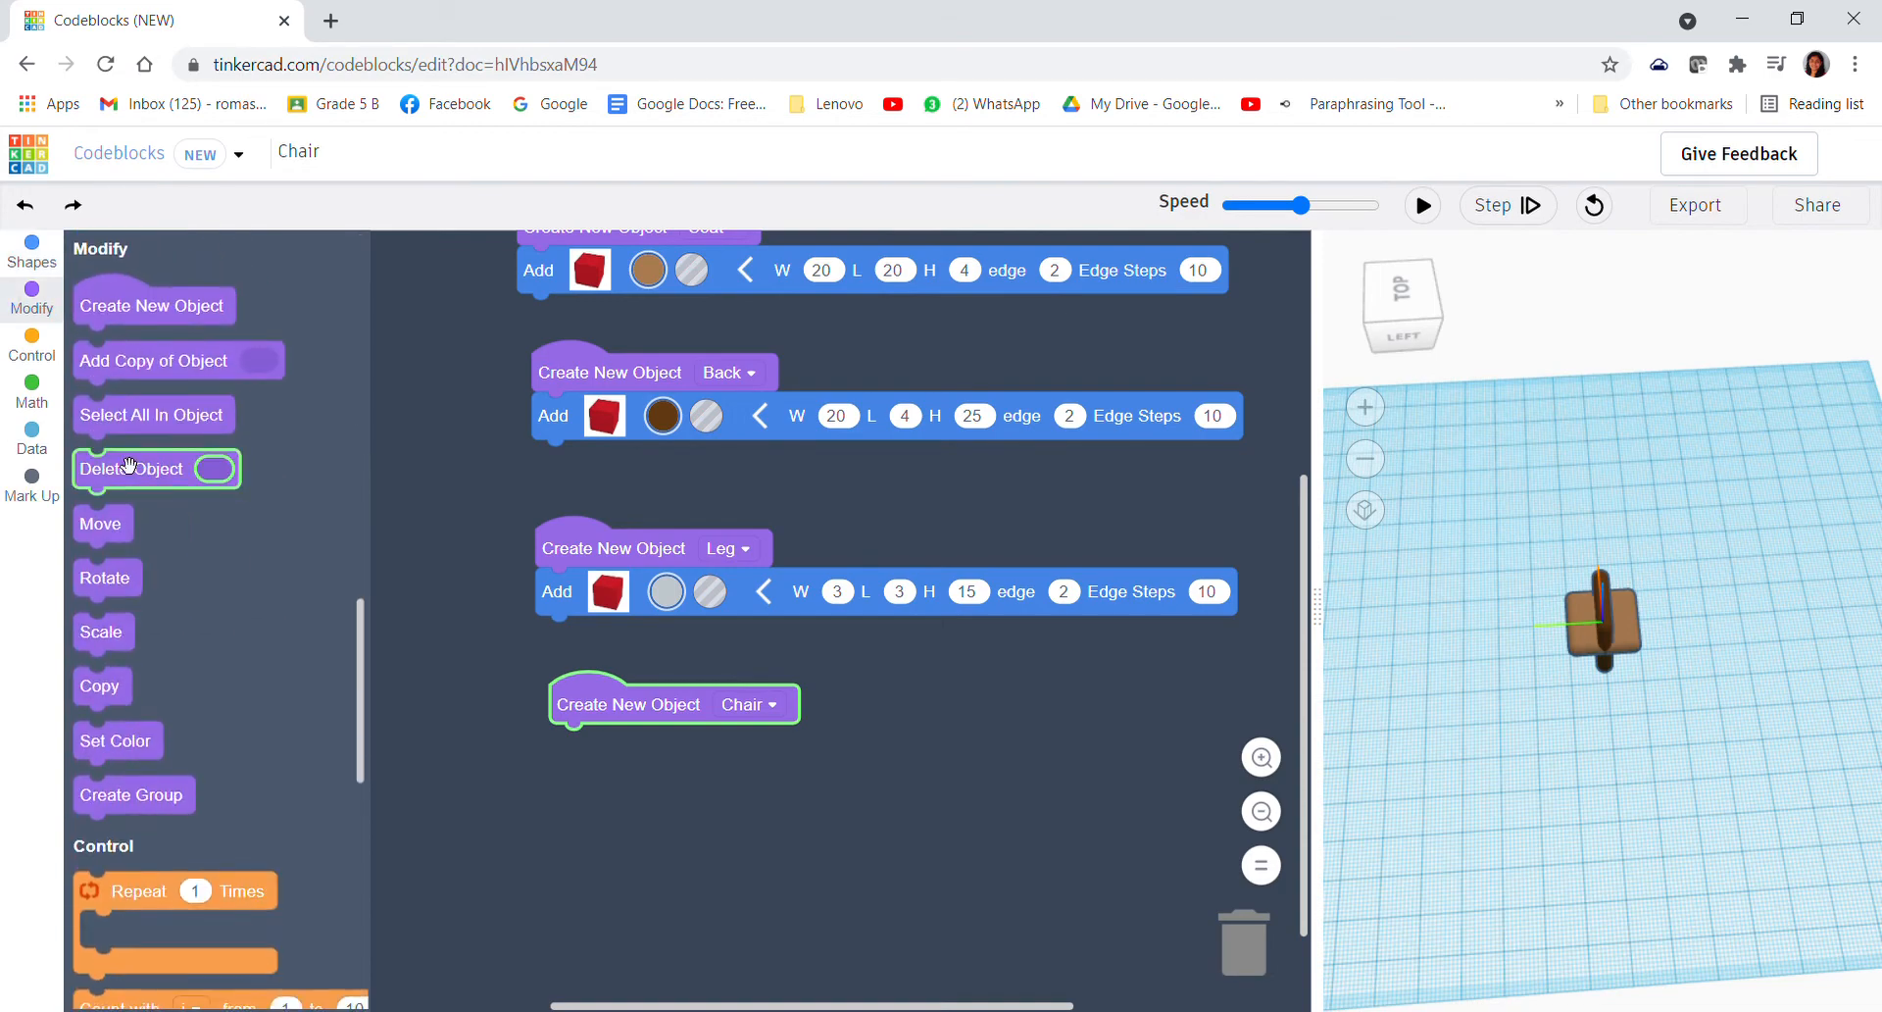
- Add Copy of Object with the Seat variable, followed by a Move block at X 0, Y 0, Z 15
drag(139, 377, 630, 779)
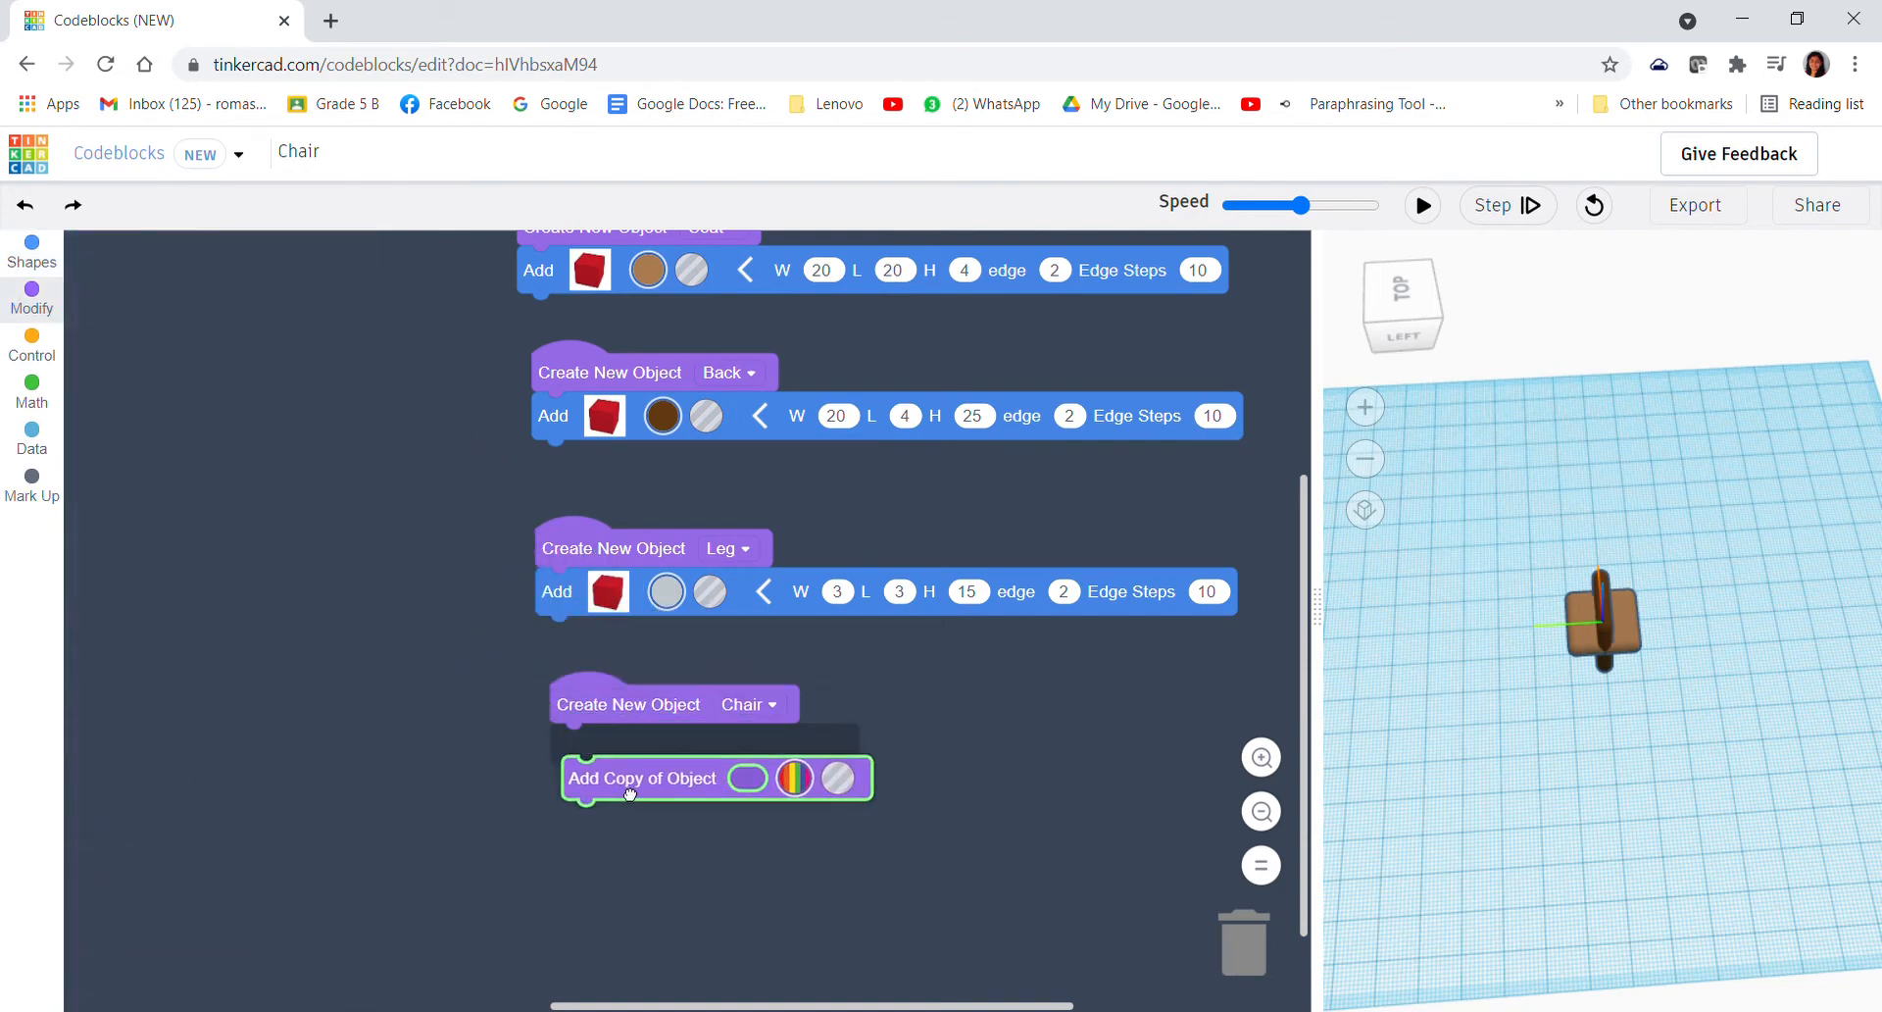
click(13, 449)
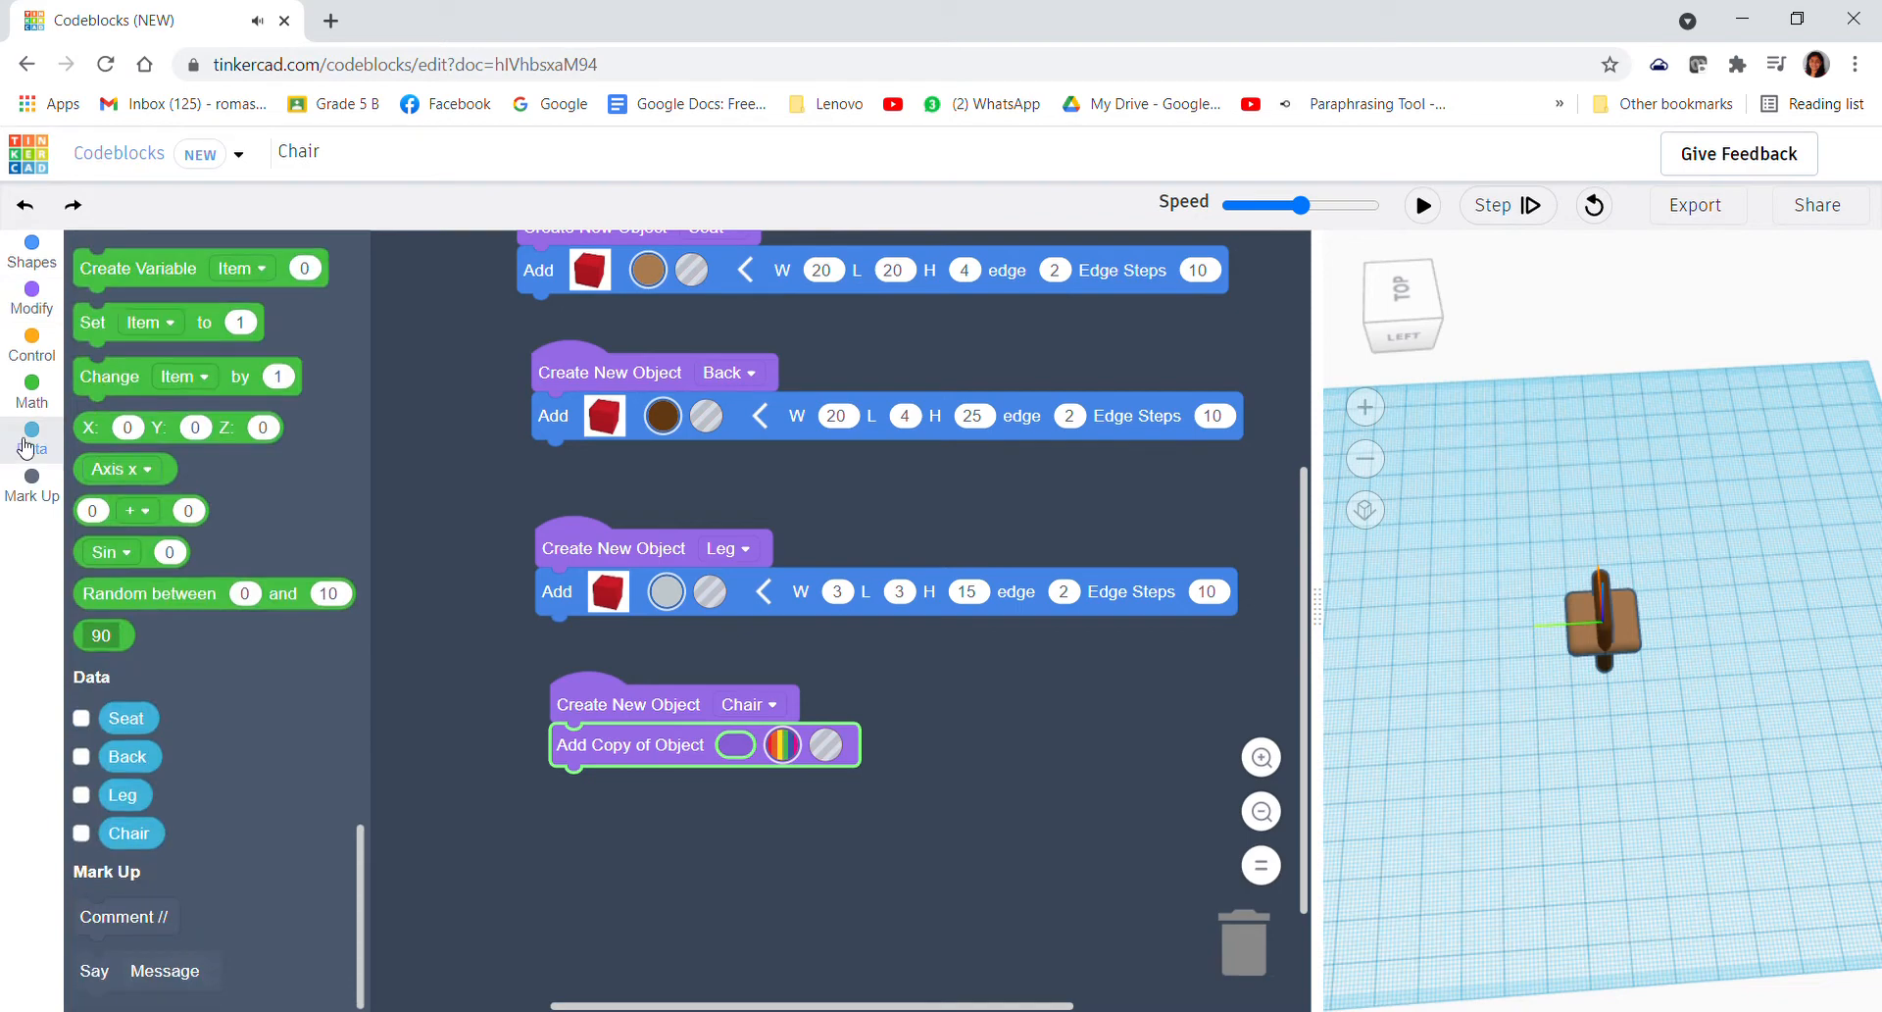
mouse_move(155, 714)
mouse_down()
mouse_move(766, 744)
mouse_move(854, 714)
mouse_up()
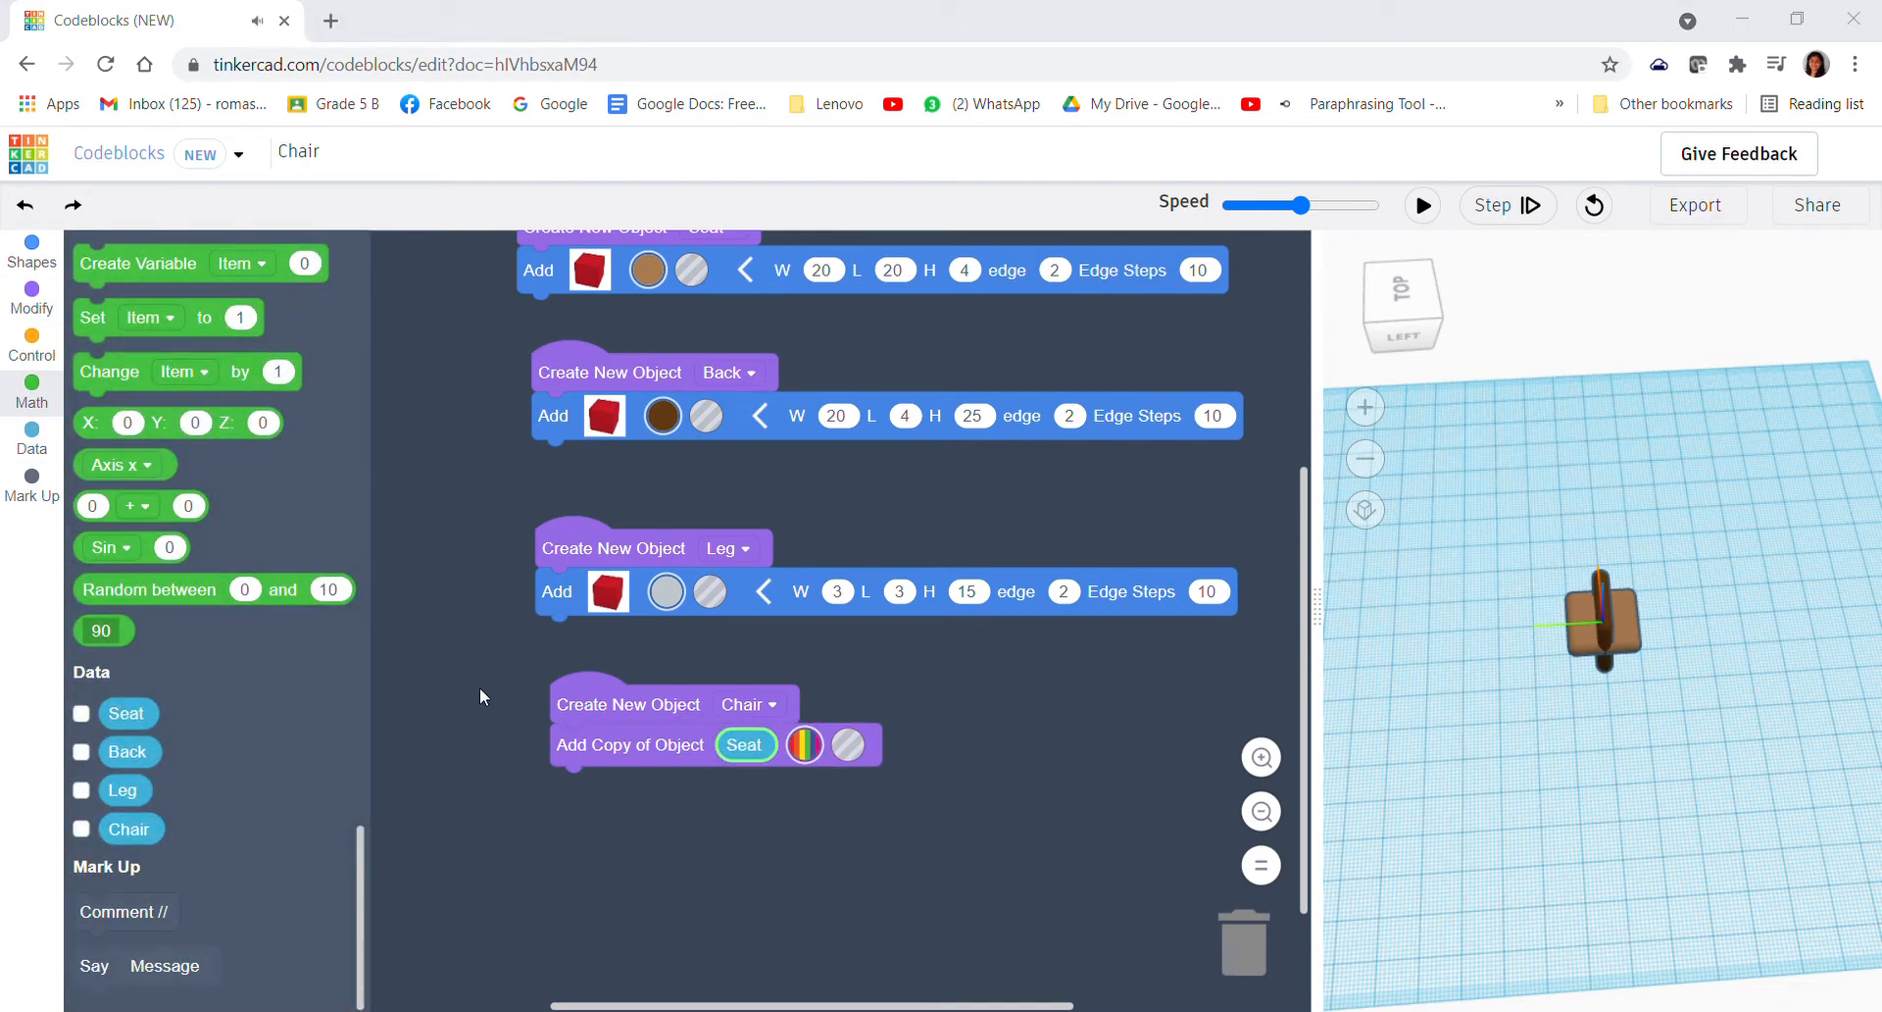
click(29, 293)
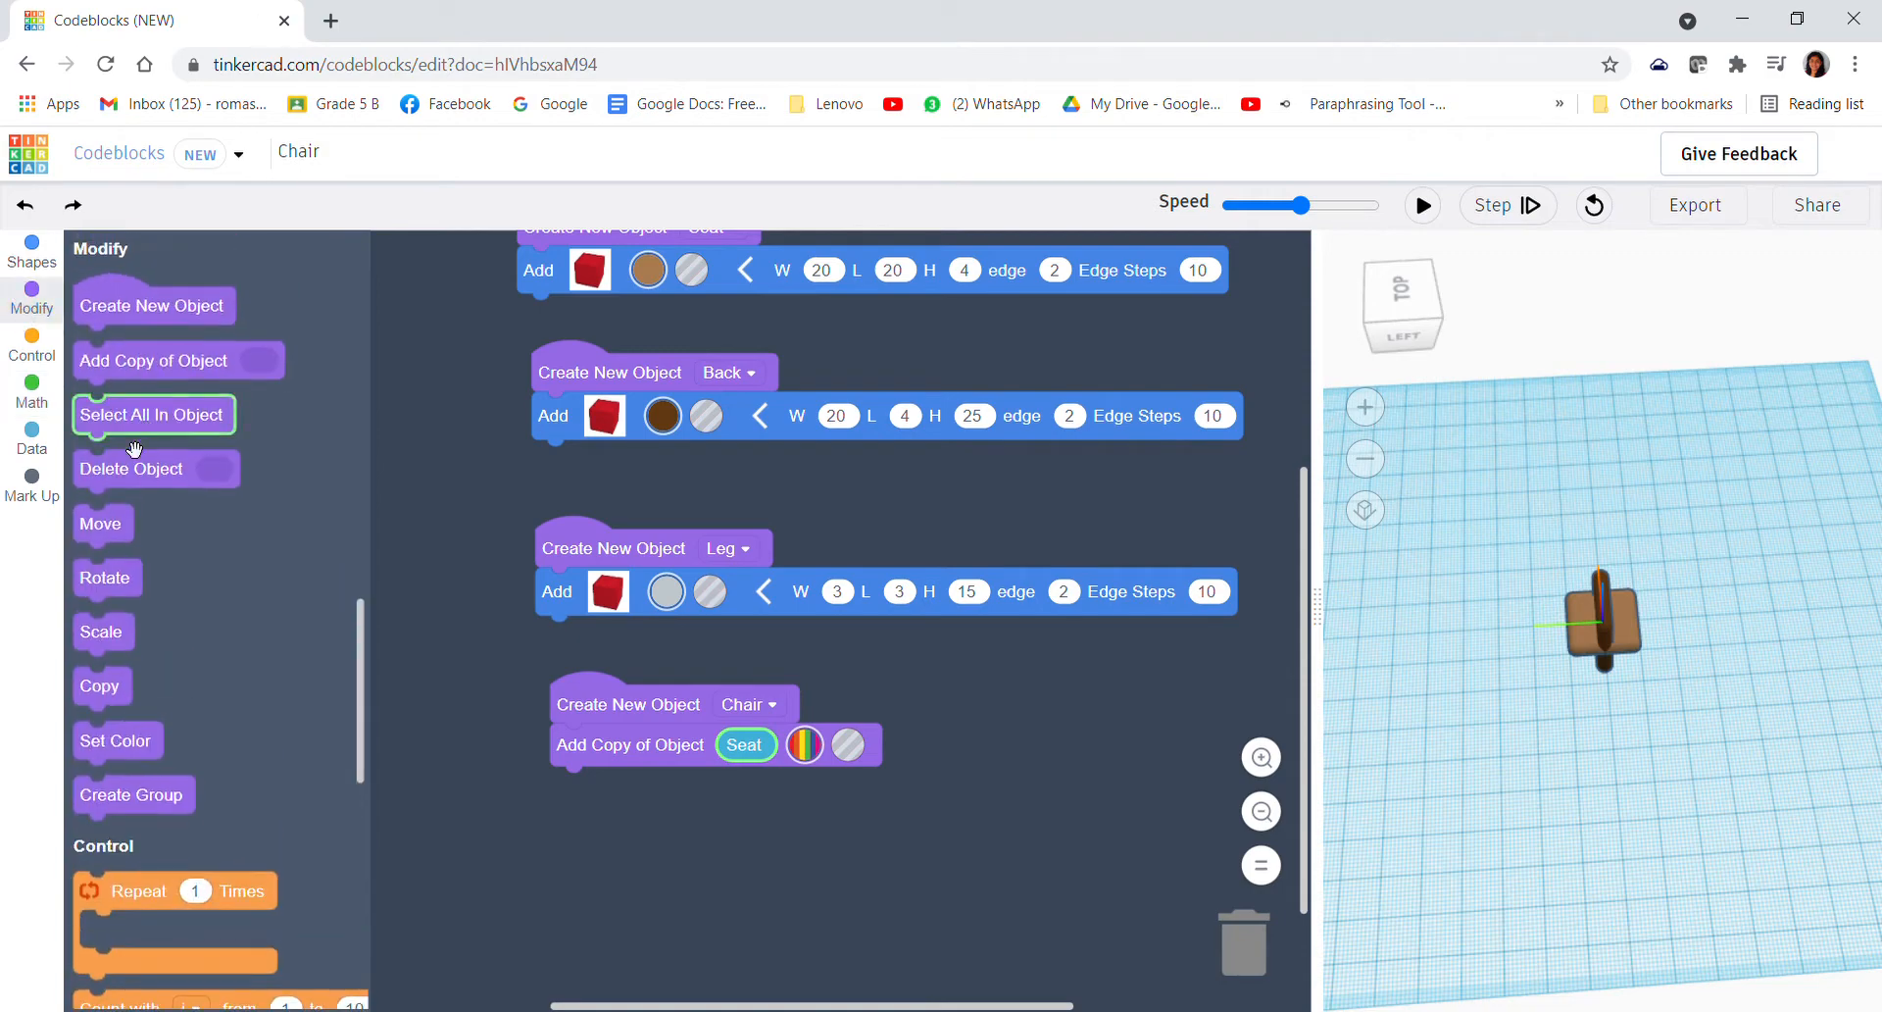
mouse_move(98, 522)
mouse_down()
mouse_move(777, 862)
mouse_move(615, 797)
mouse_up()
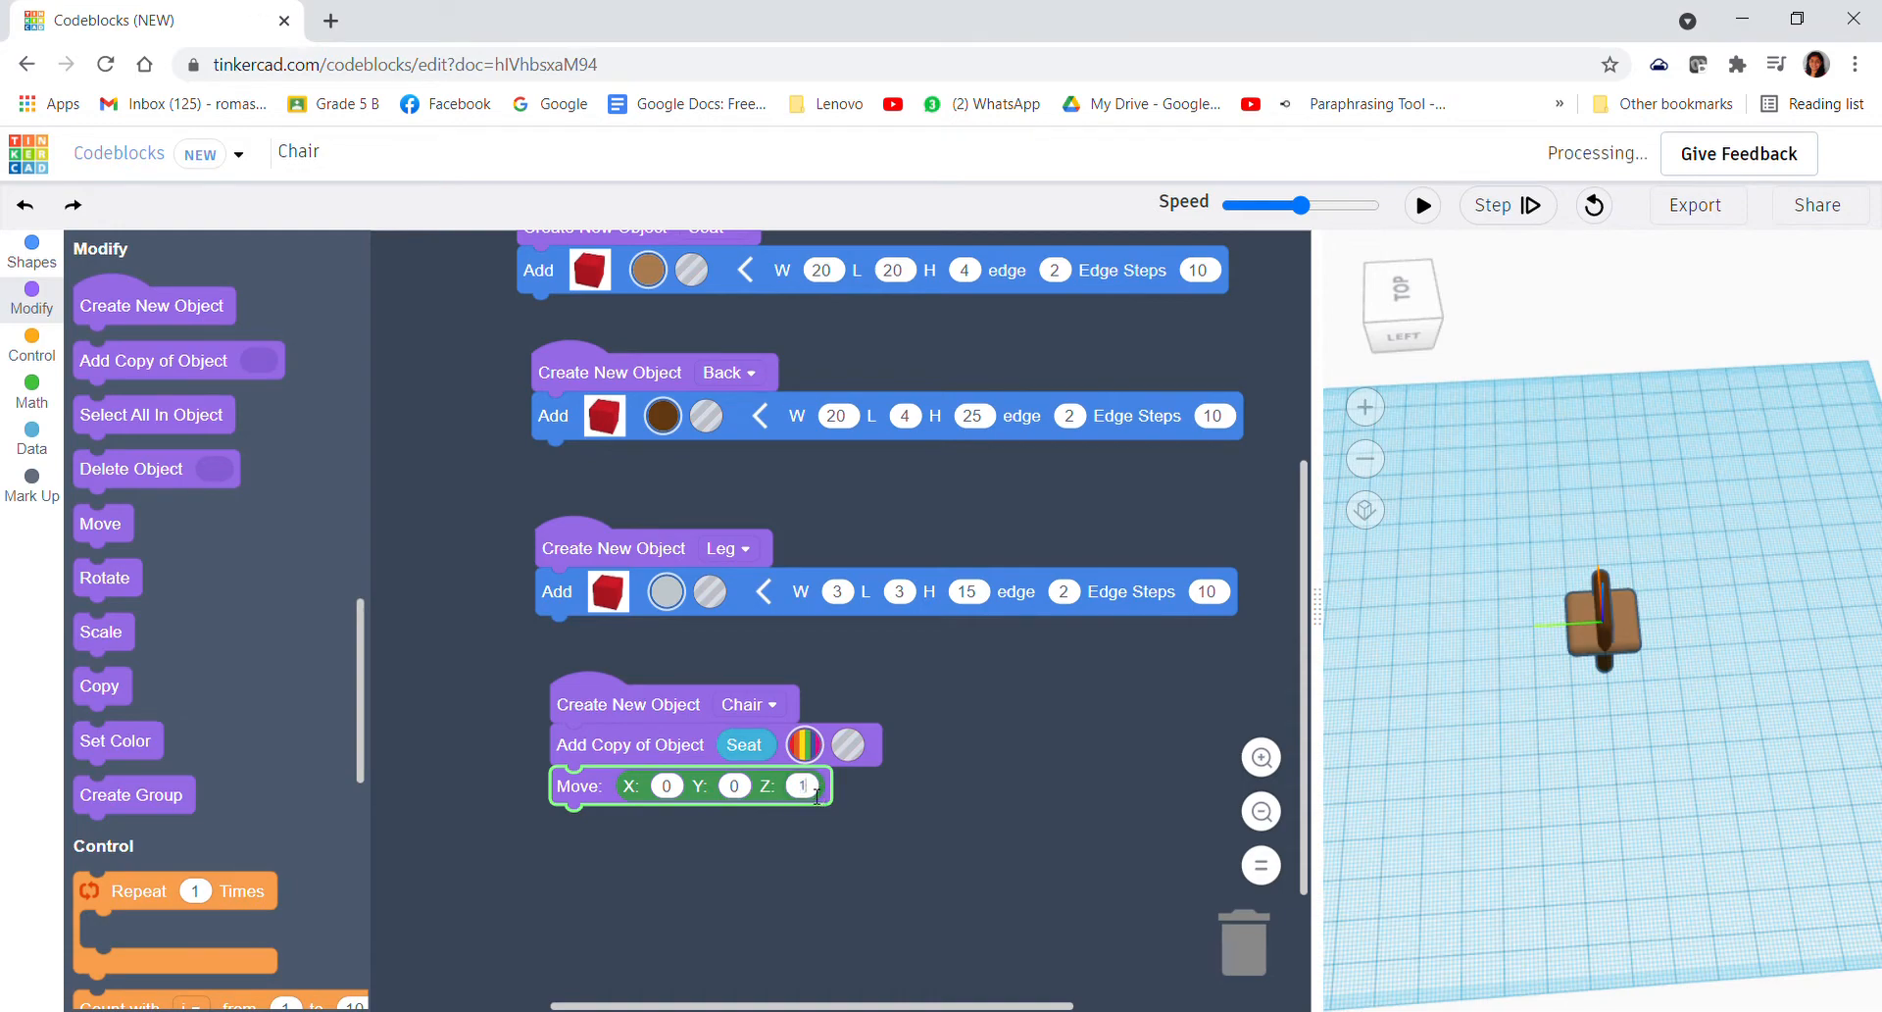
text(15)
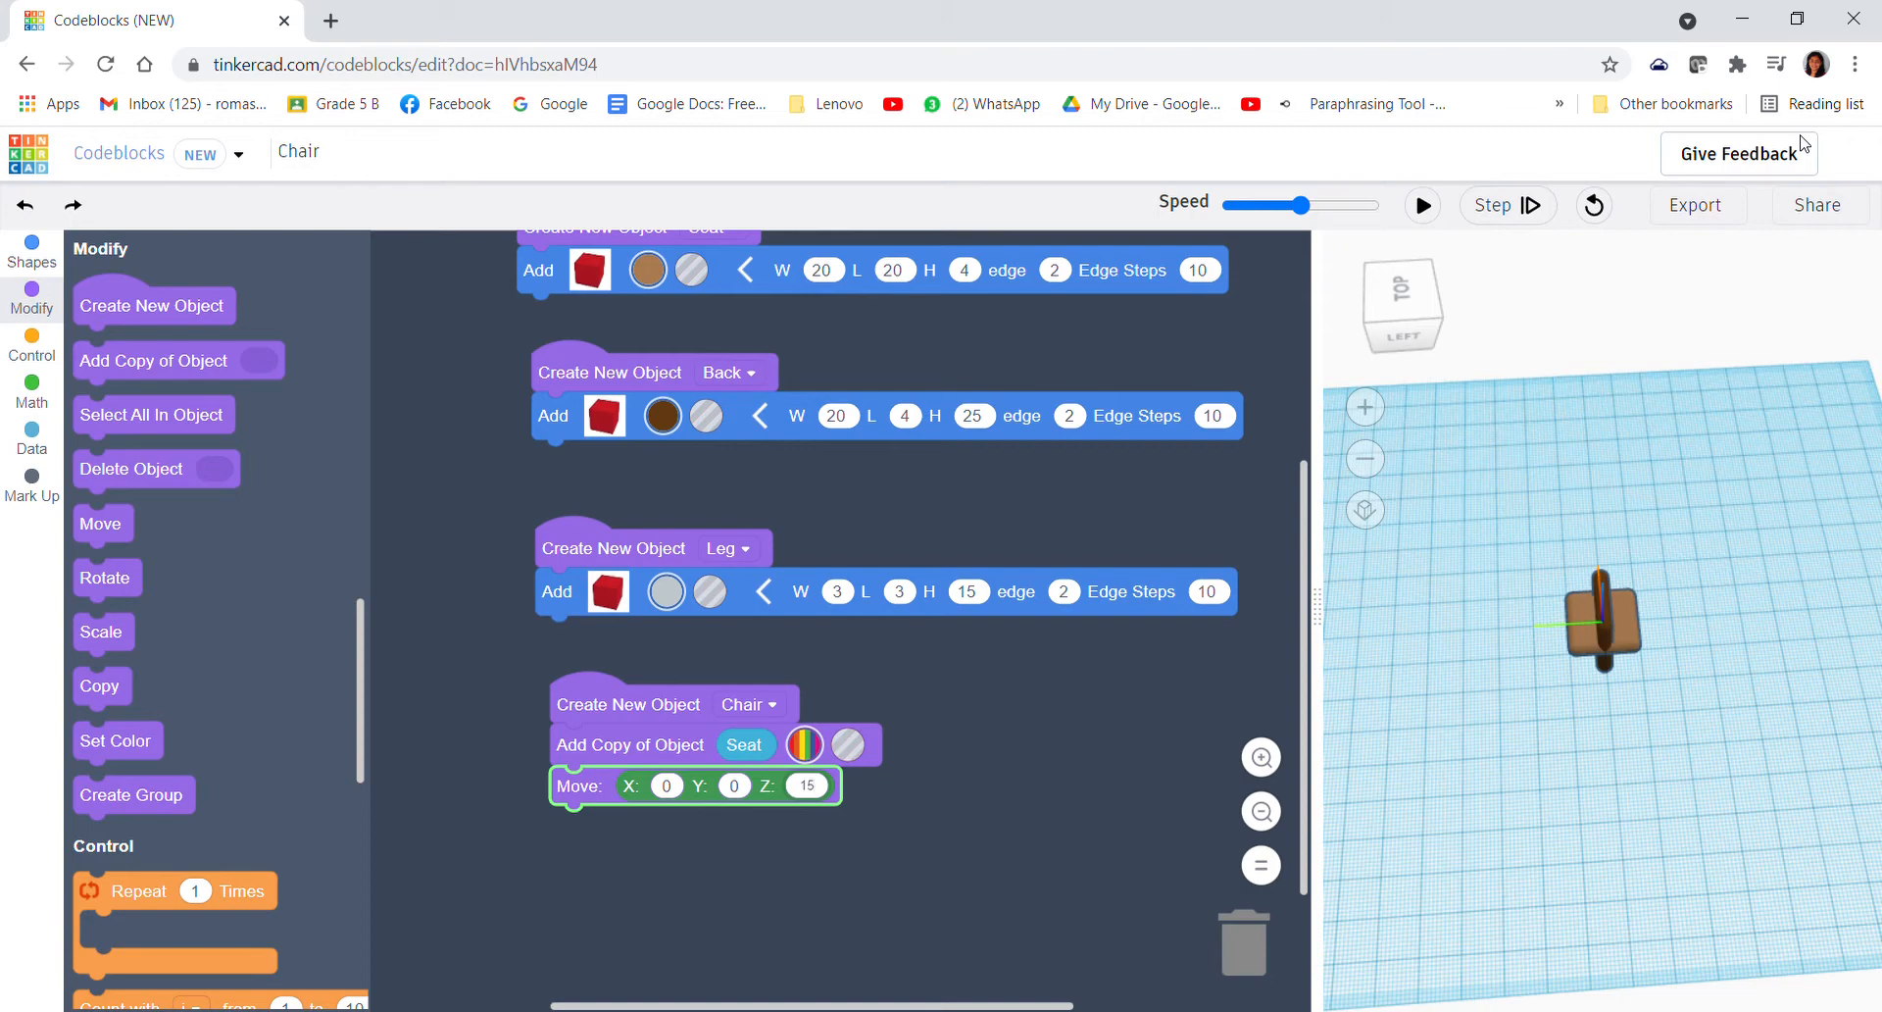
scroll(775, 497, down, 2)
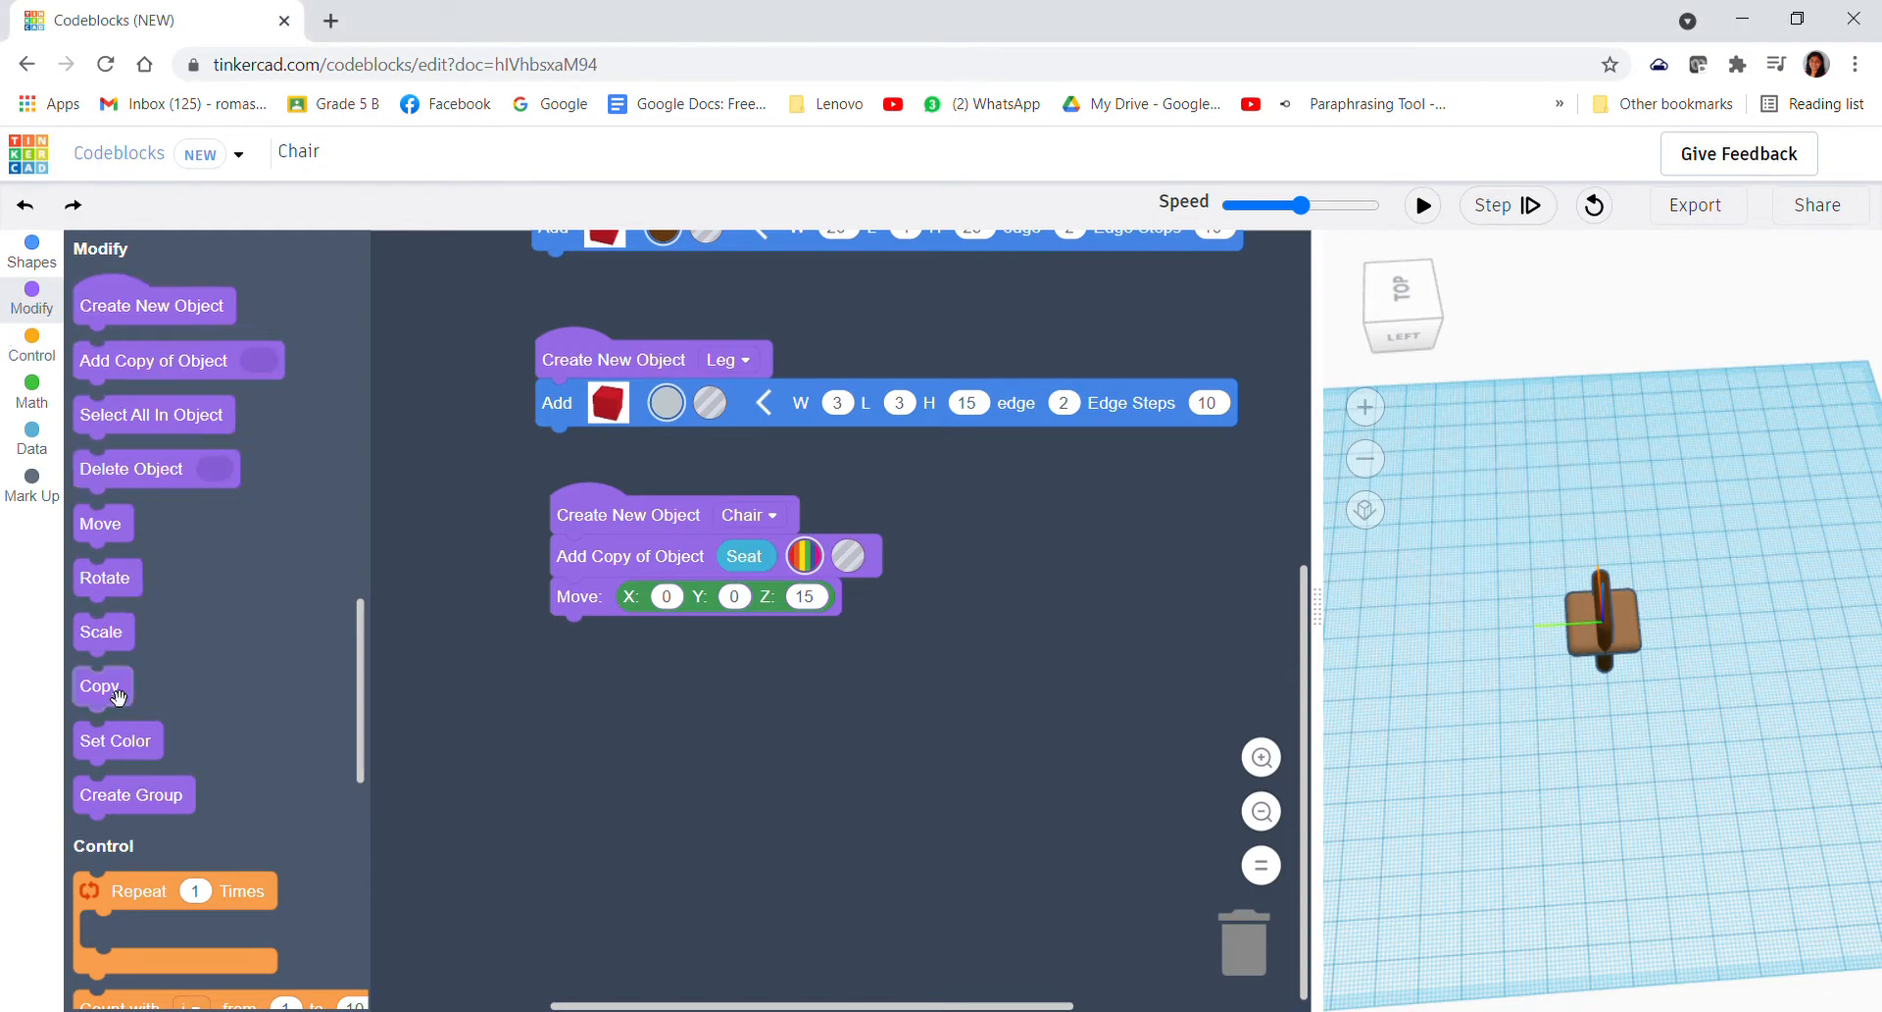
- Add a Delete Object block that removes the original Seat after its copy is moved
drag(129, 468, 663, 648)
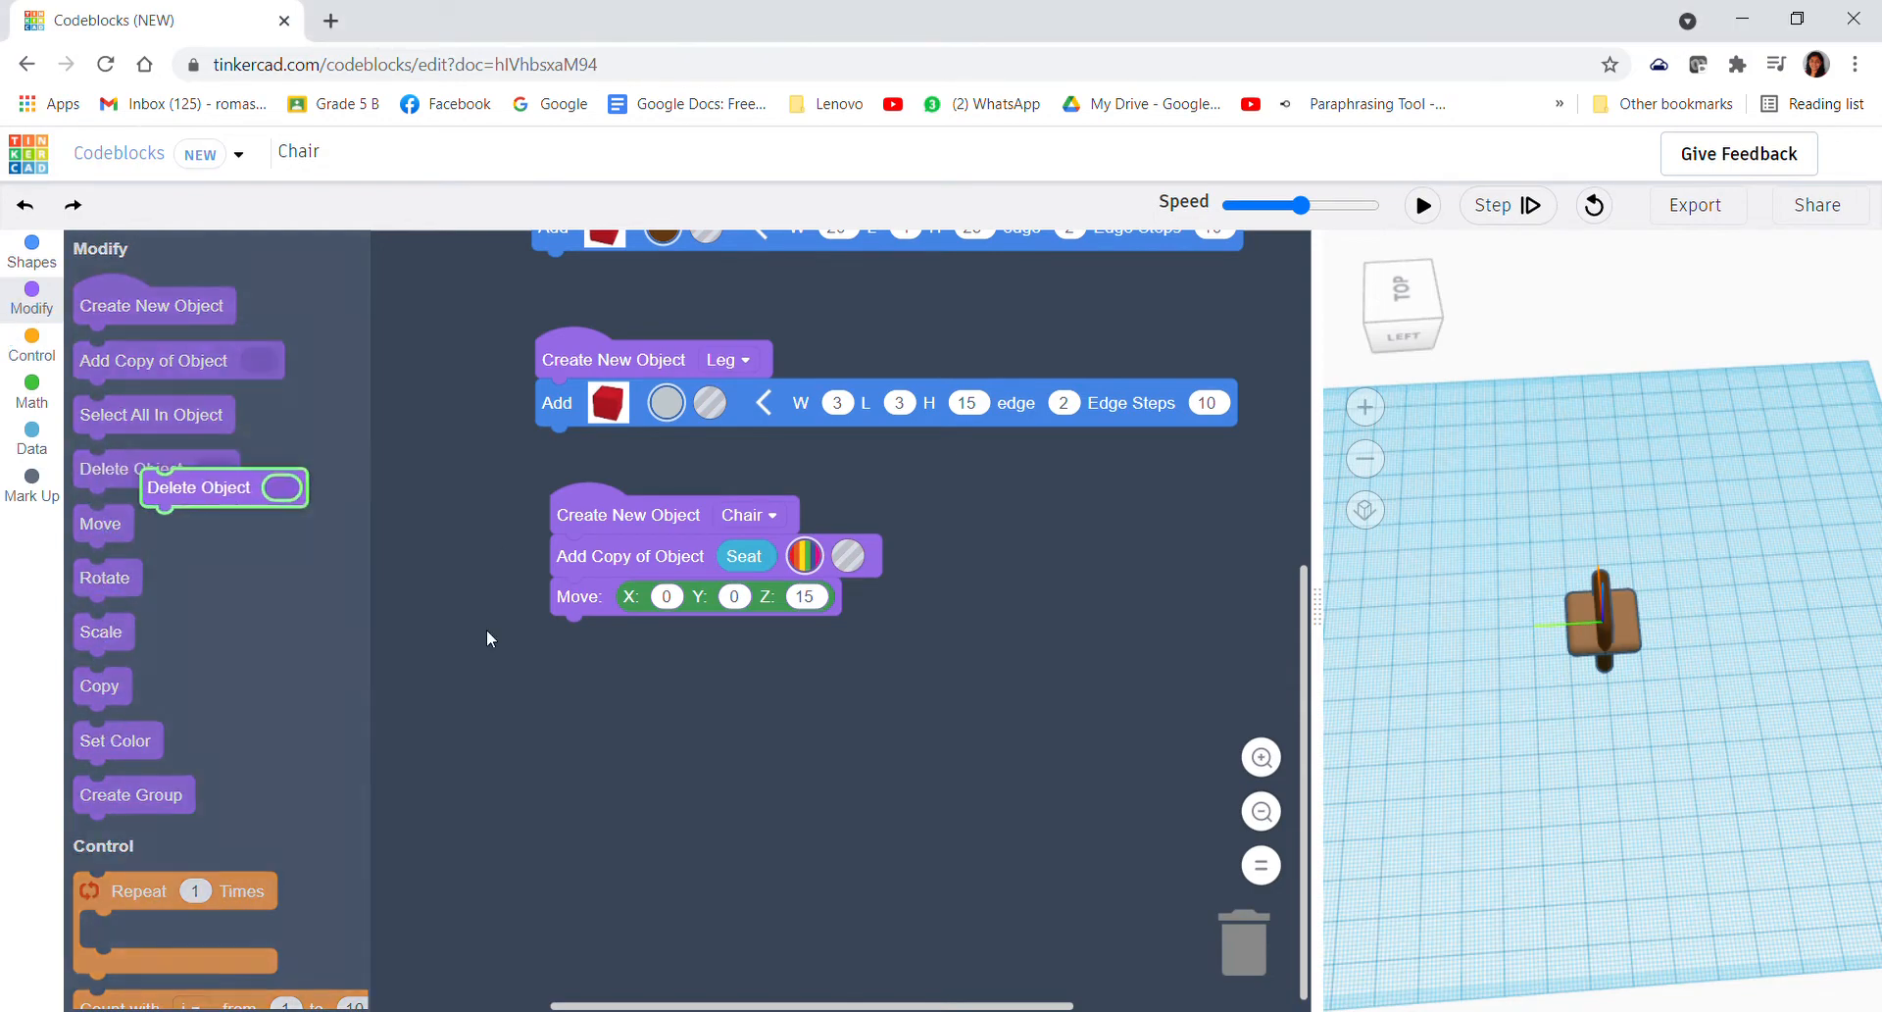
click(9, 313)
click(31, 438)
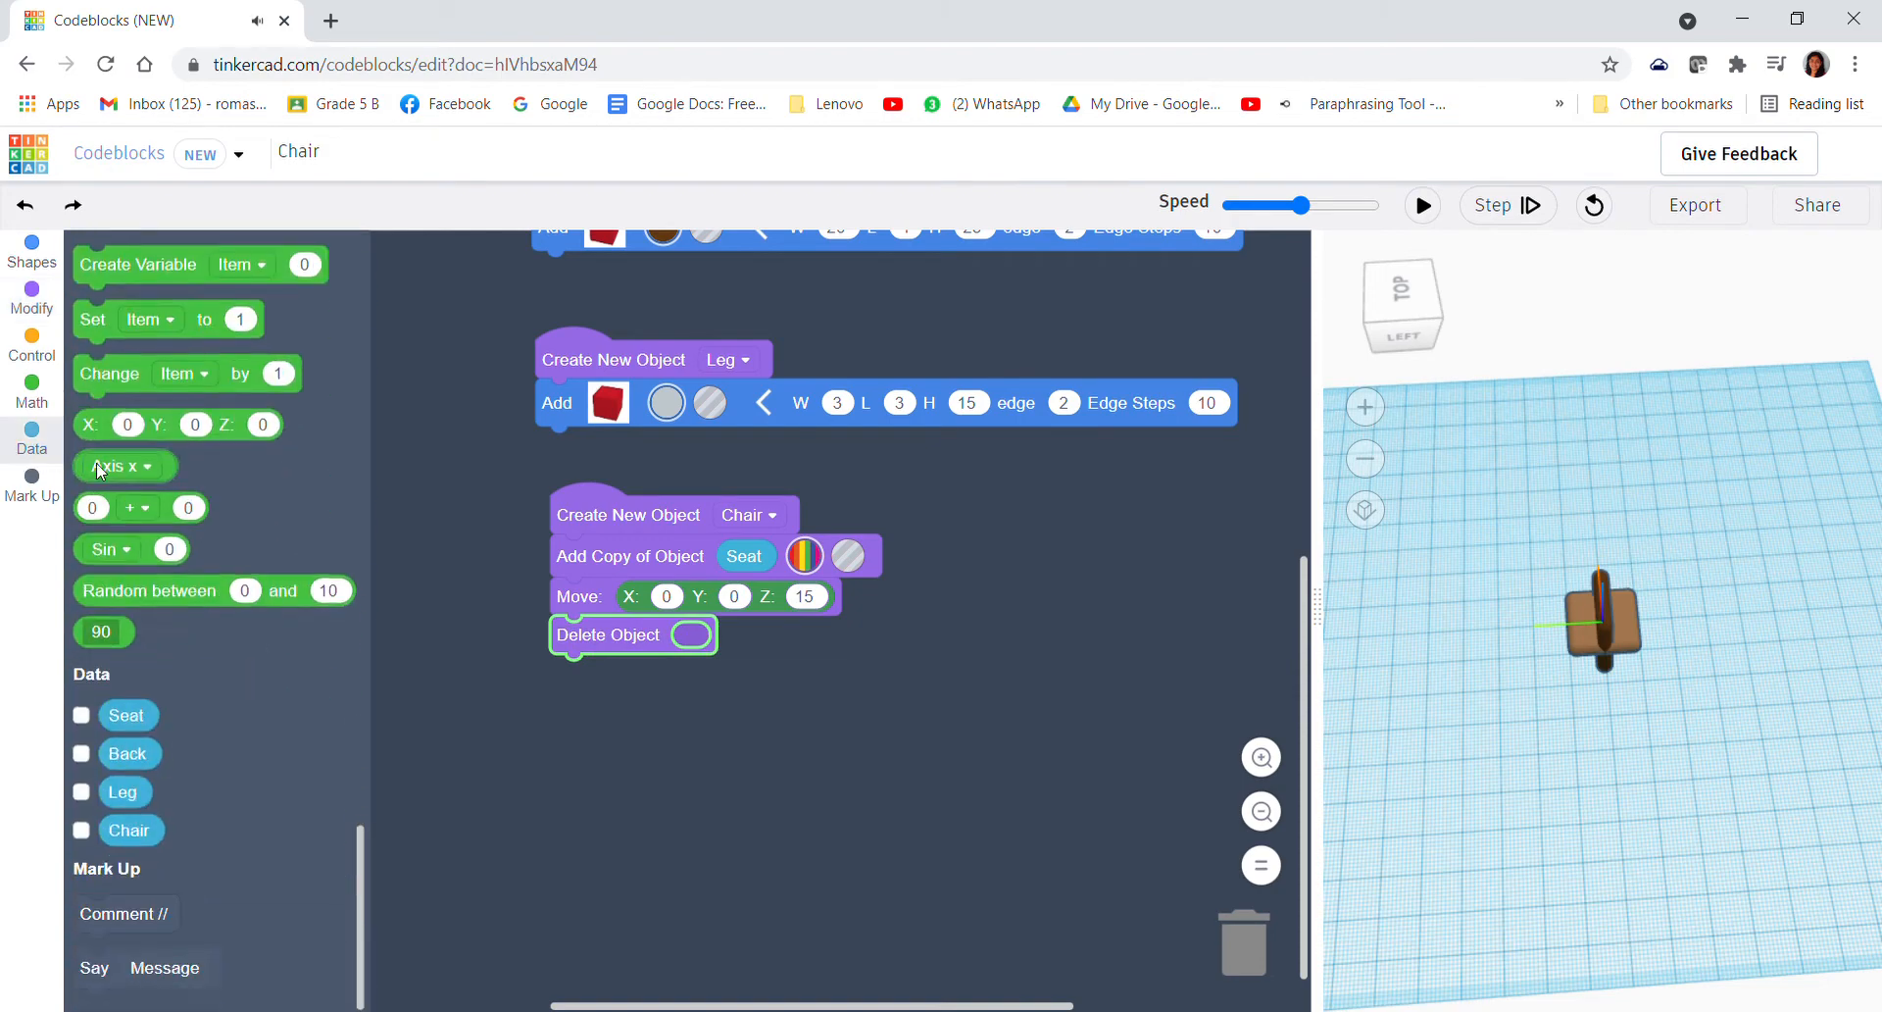
drag(136, 726, 691, 634)
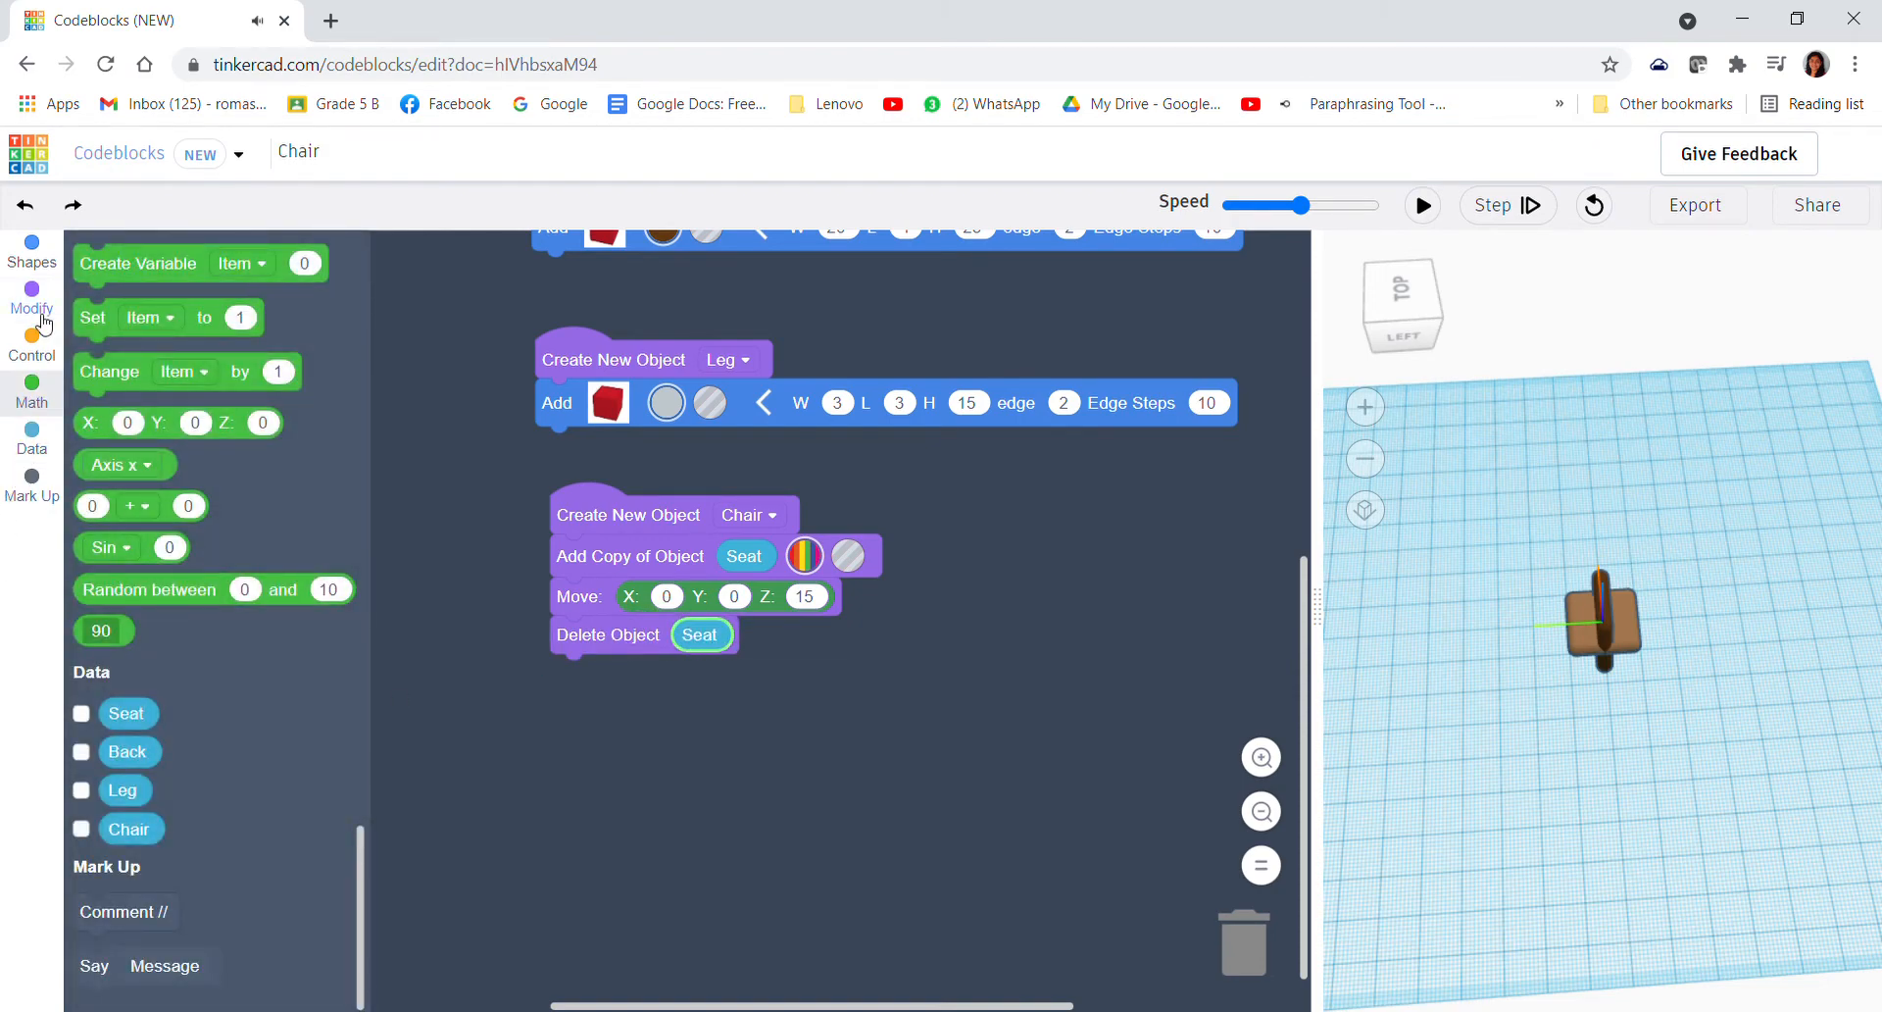
- Copy the Back into the Chair, move it to Y 10, Z 28, and run the script
click(36, 259)
click(33, 300)
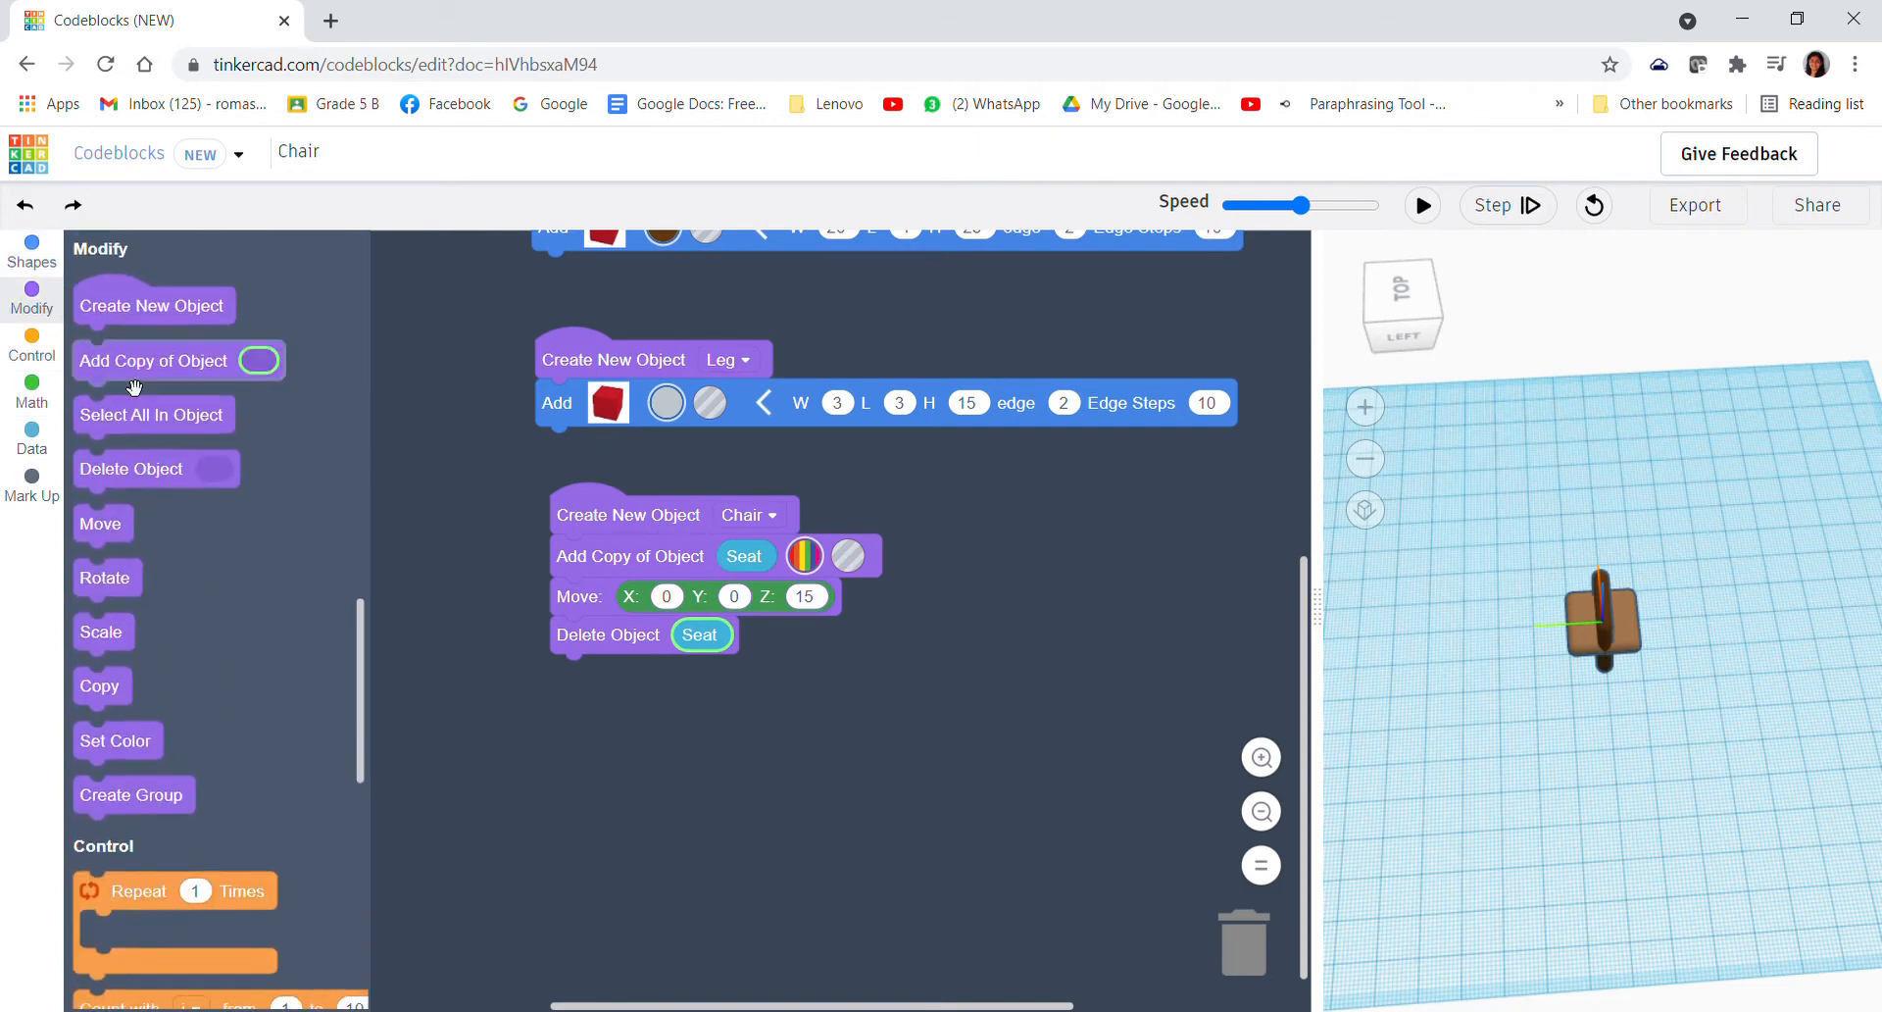
drag(163, 357, 664, 658)
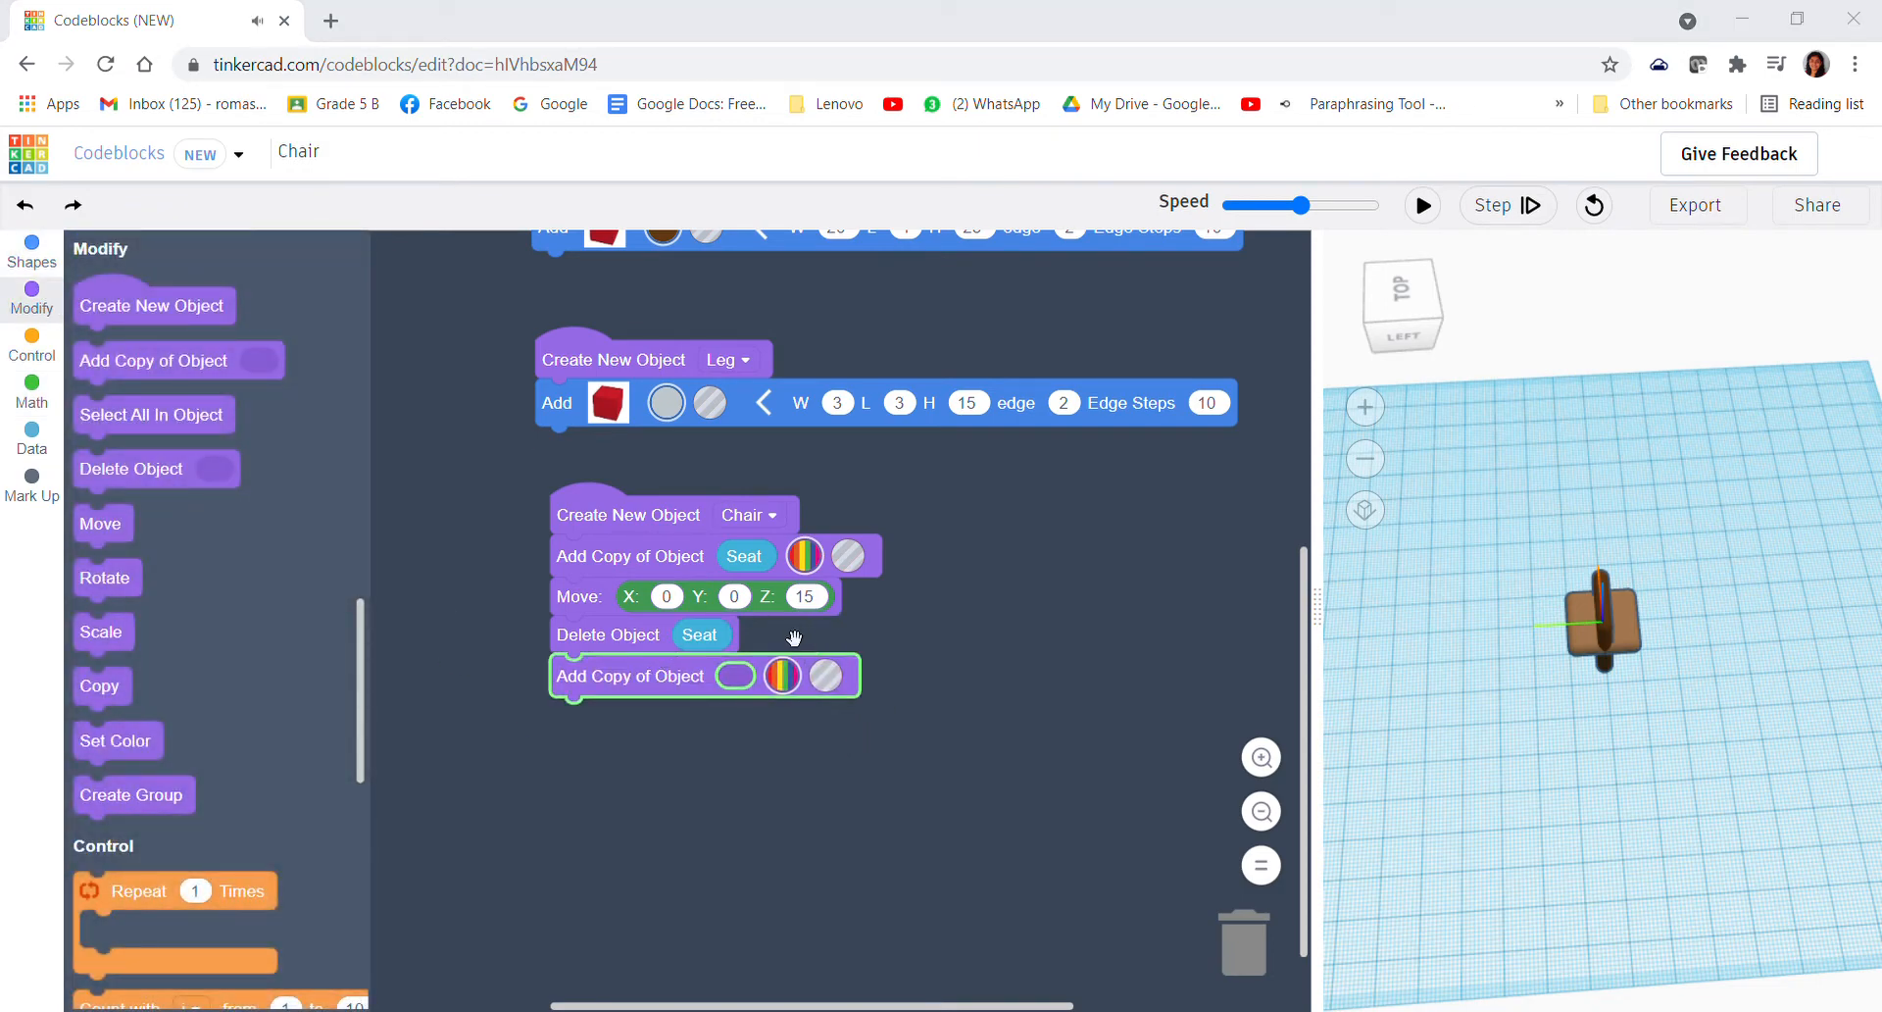
click(32, 447)
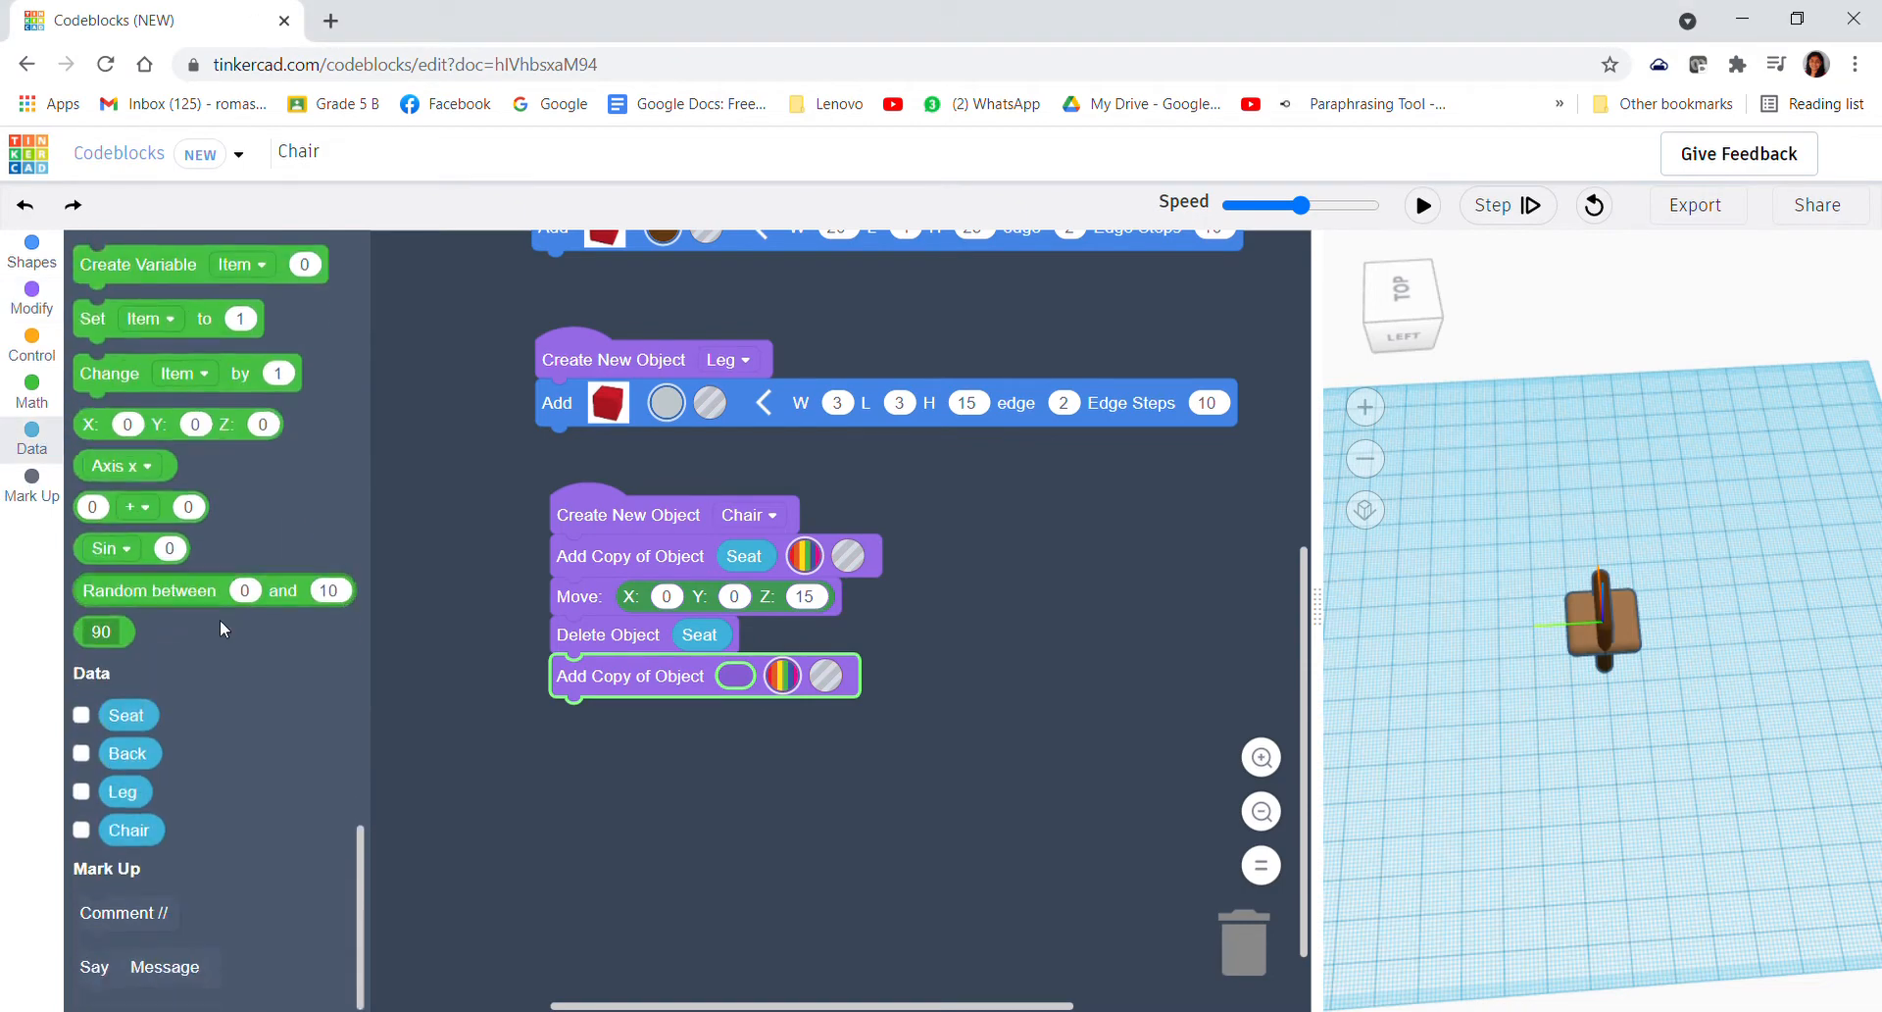
drag(106, 751, 747, 684)
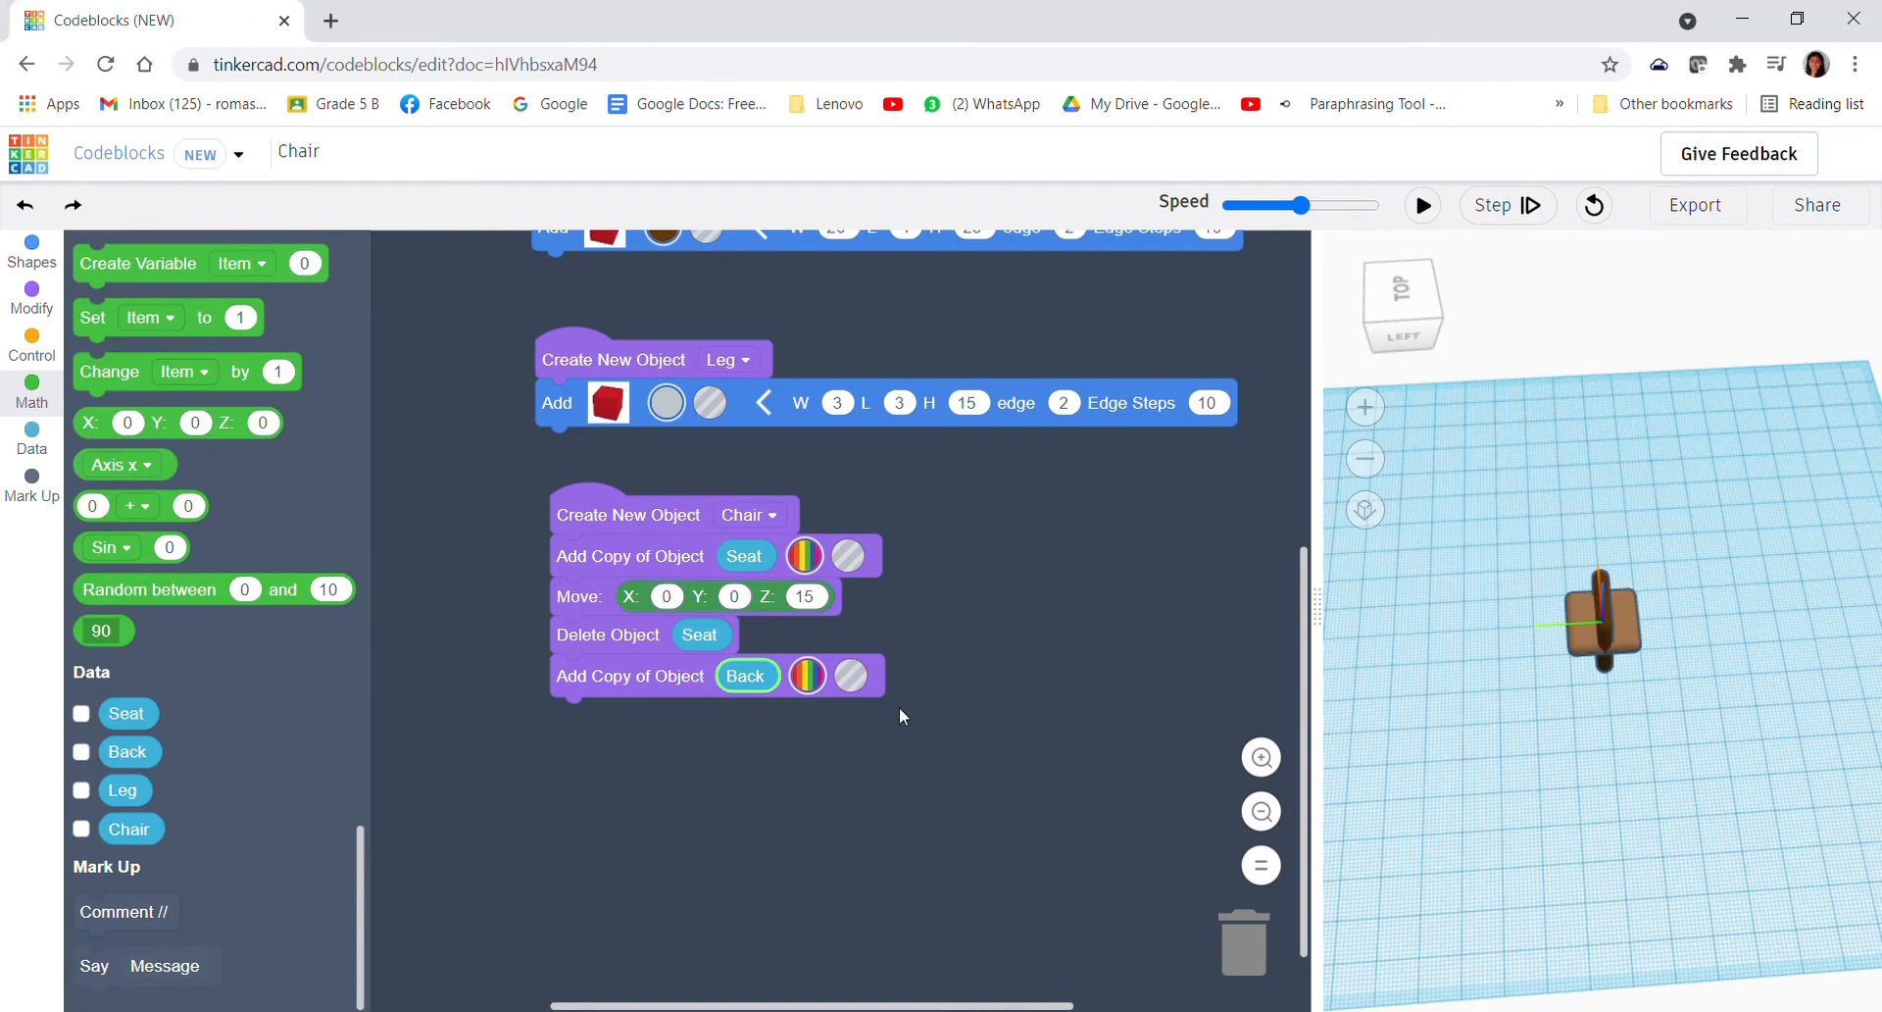
click(35, 317)
scroll(232, 595, up, 1)
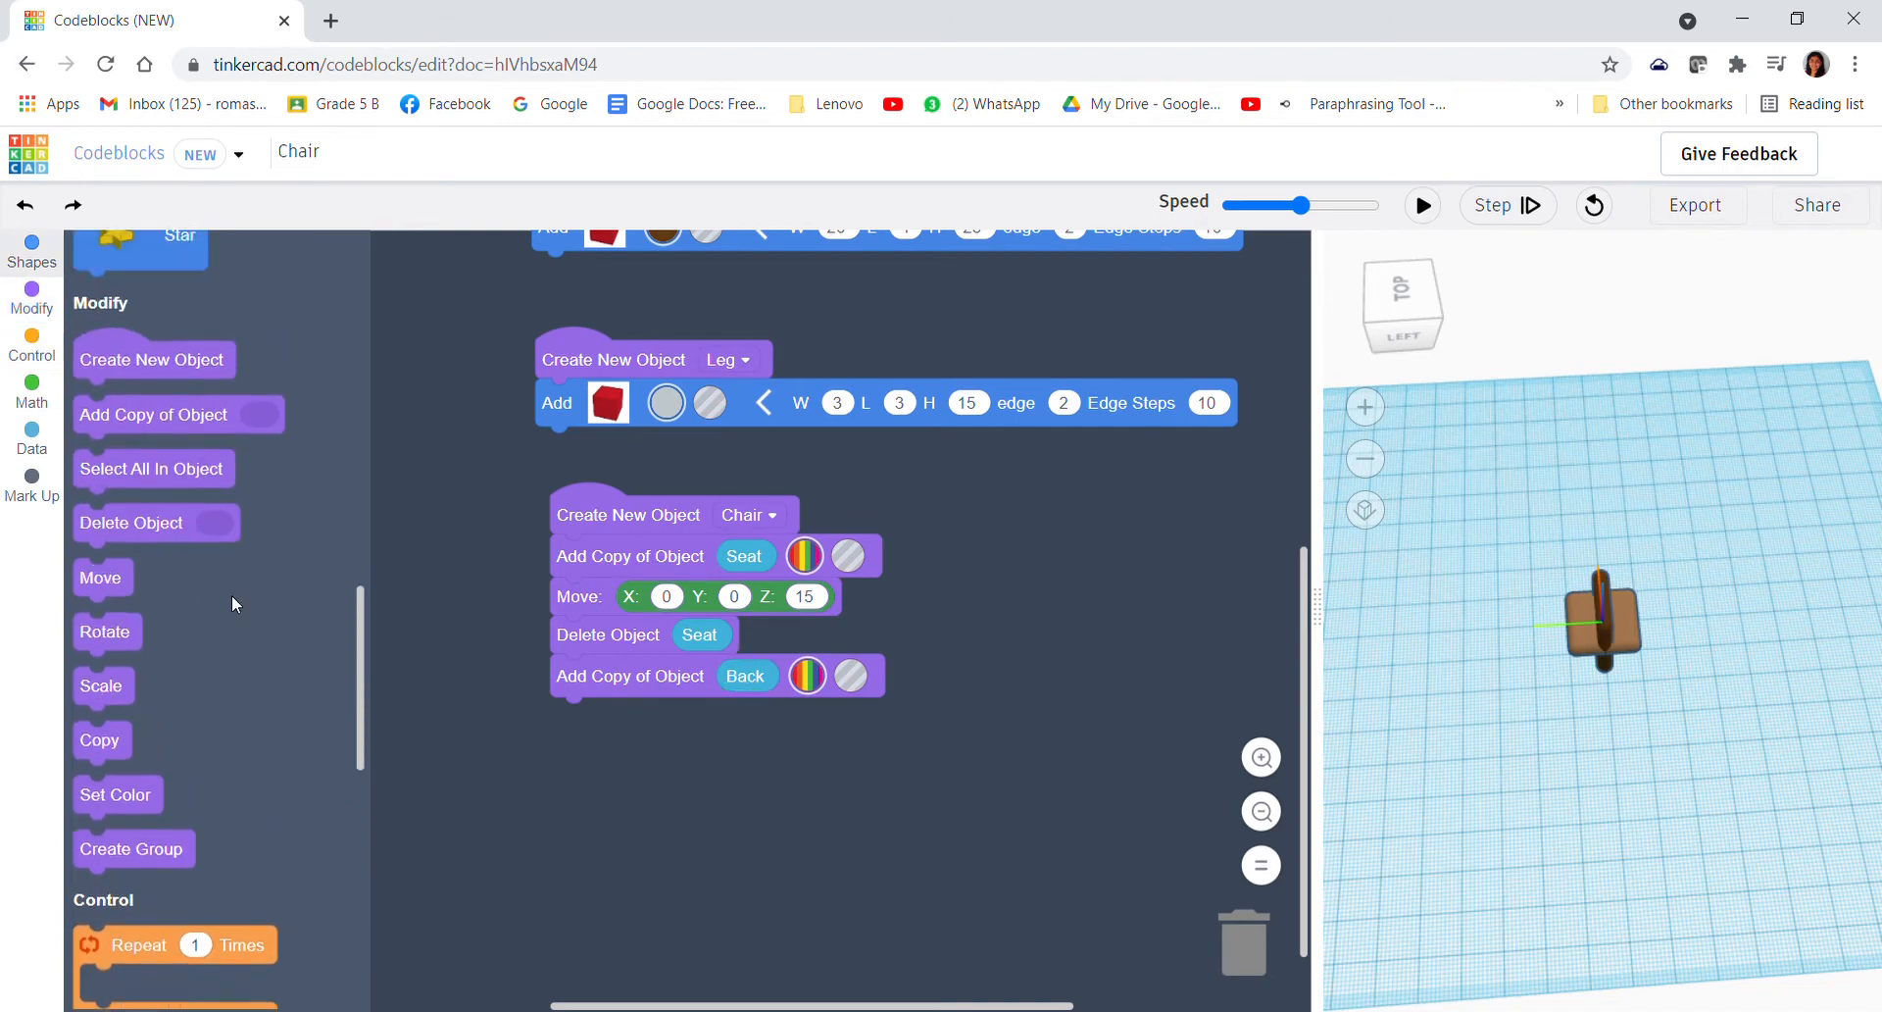
scroll(232, 596, up, 1)
drag(97, 716, 576, 739)
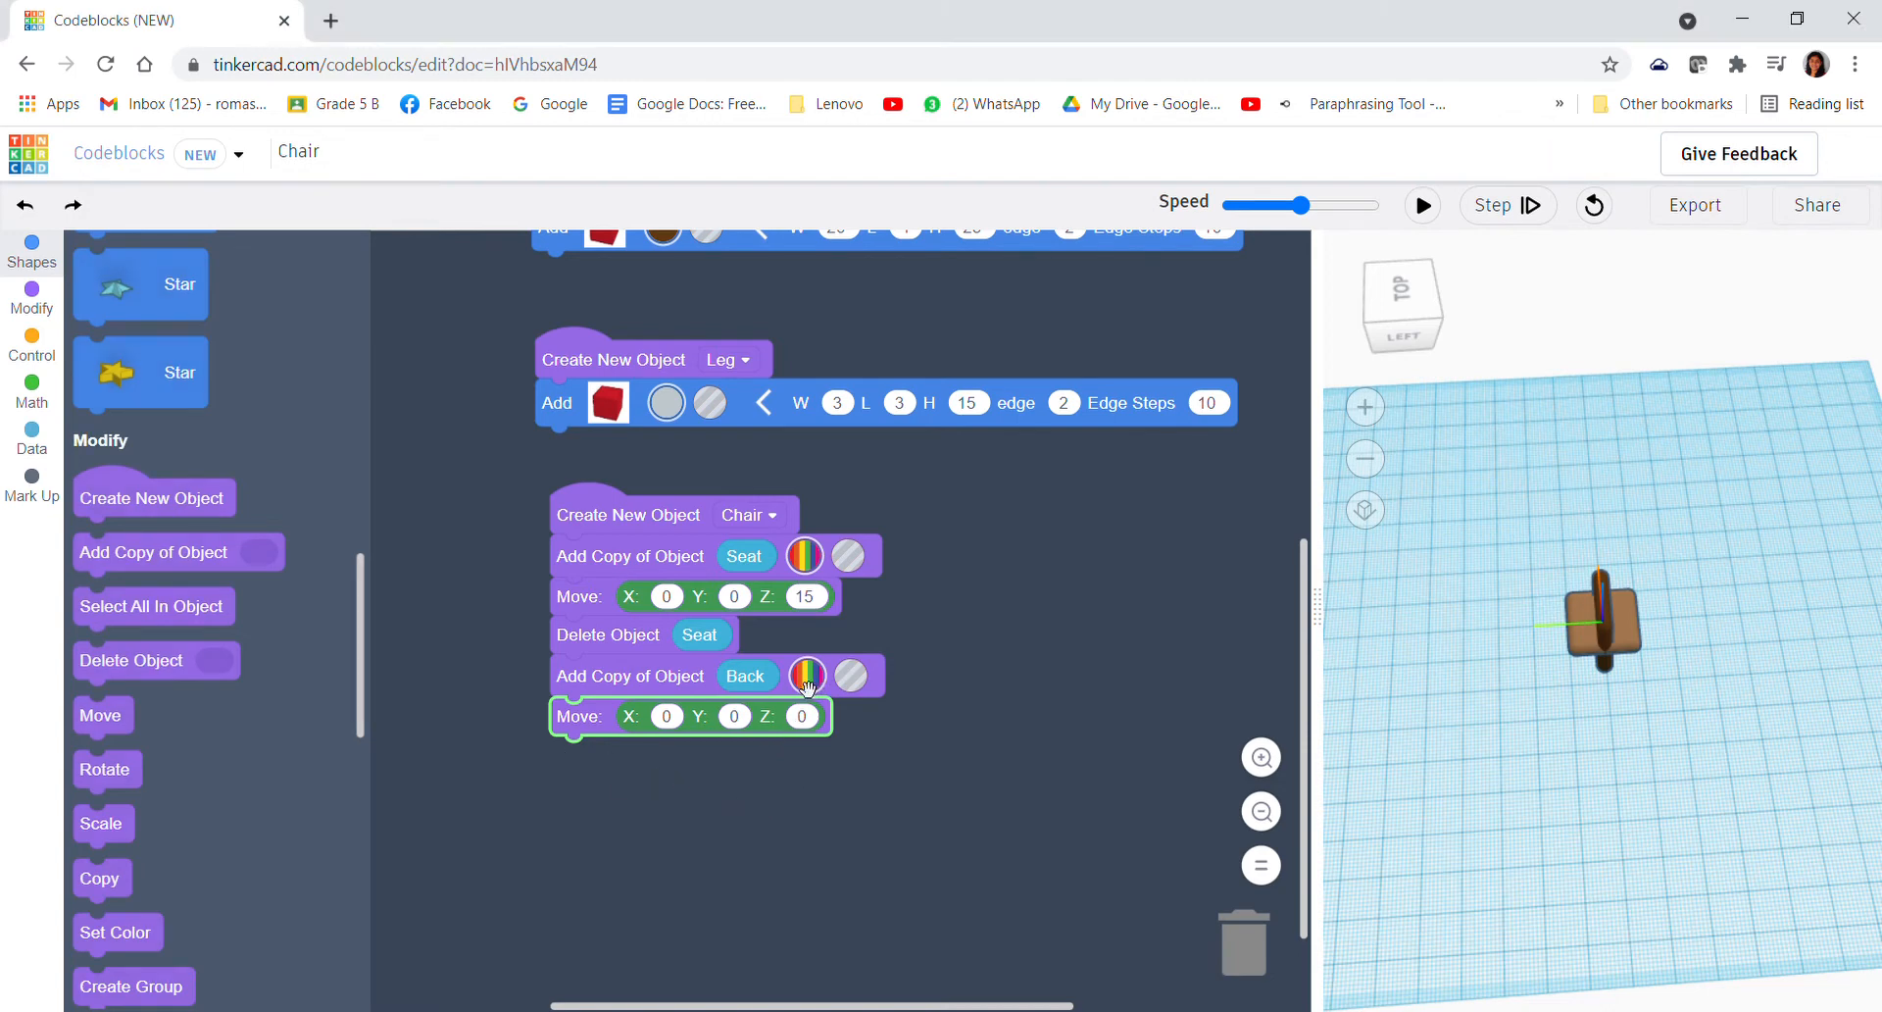
click(735, 717)
text(10)
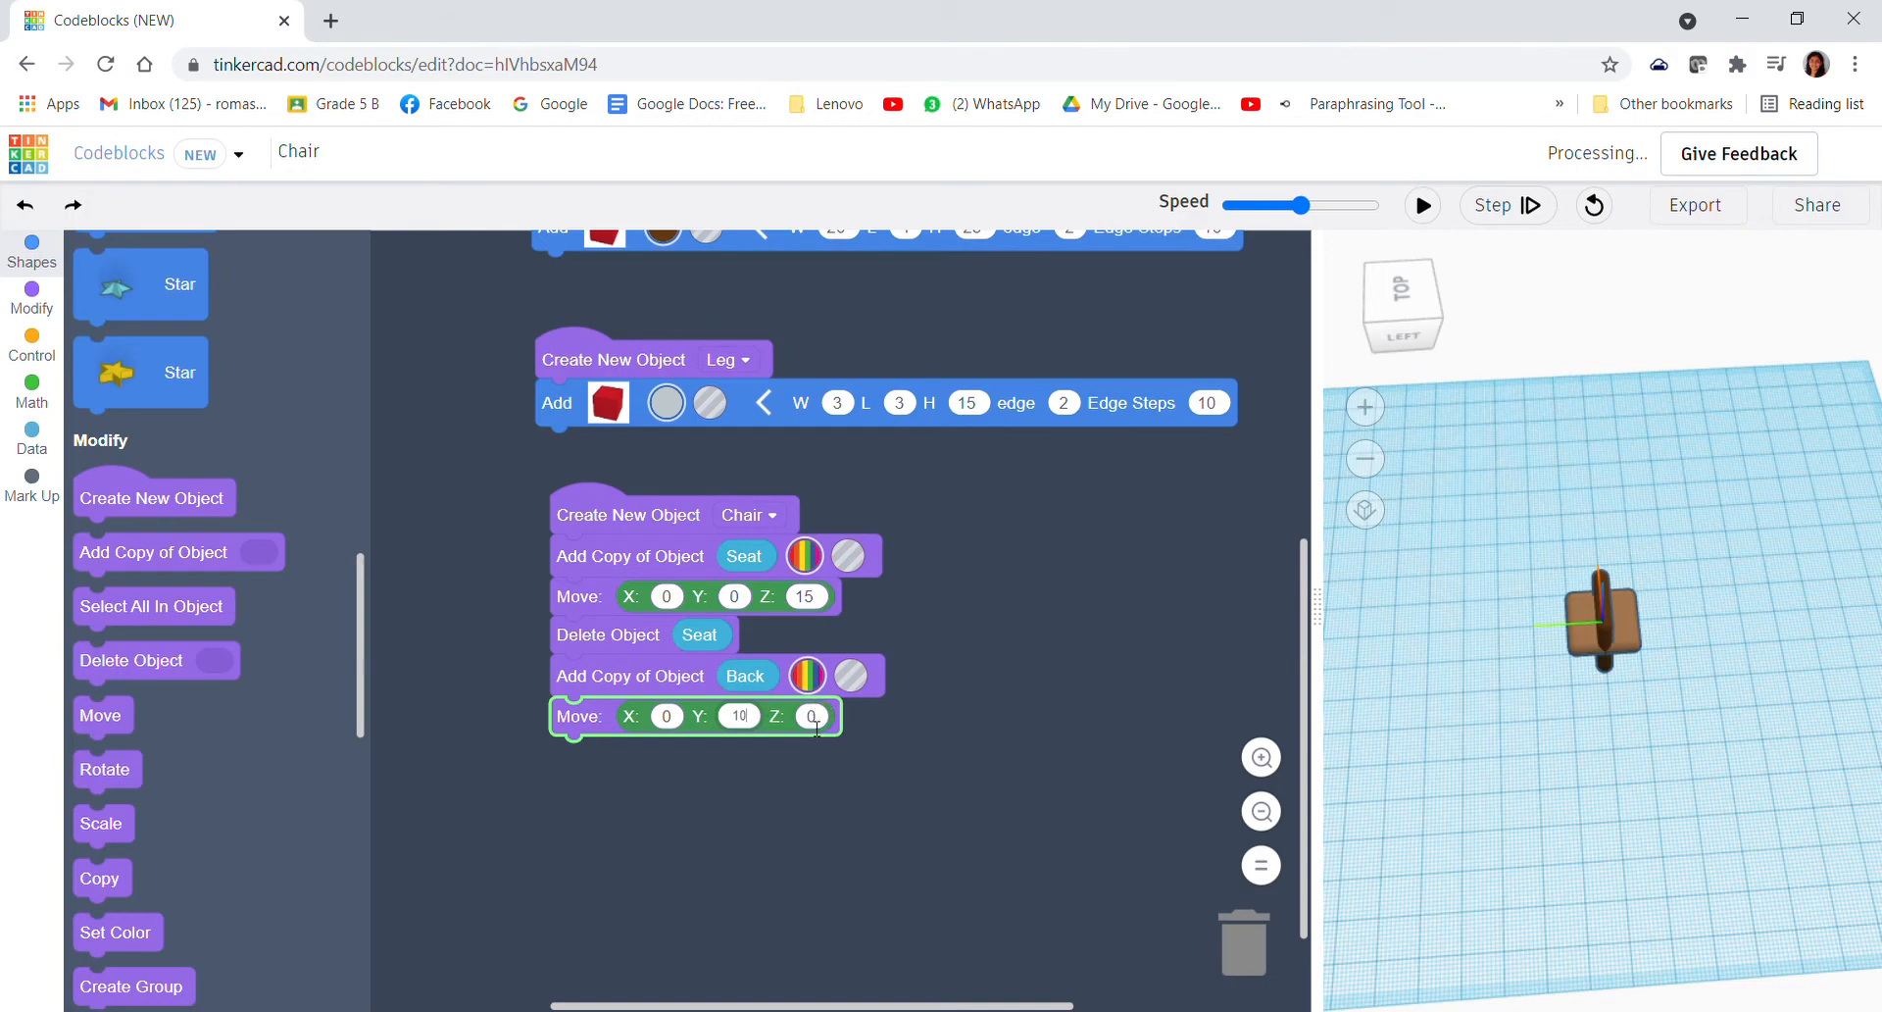
click(813, 715)
text(28)
click(939, 727)
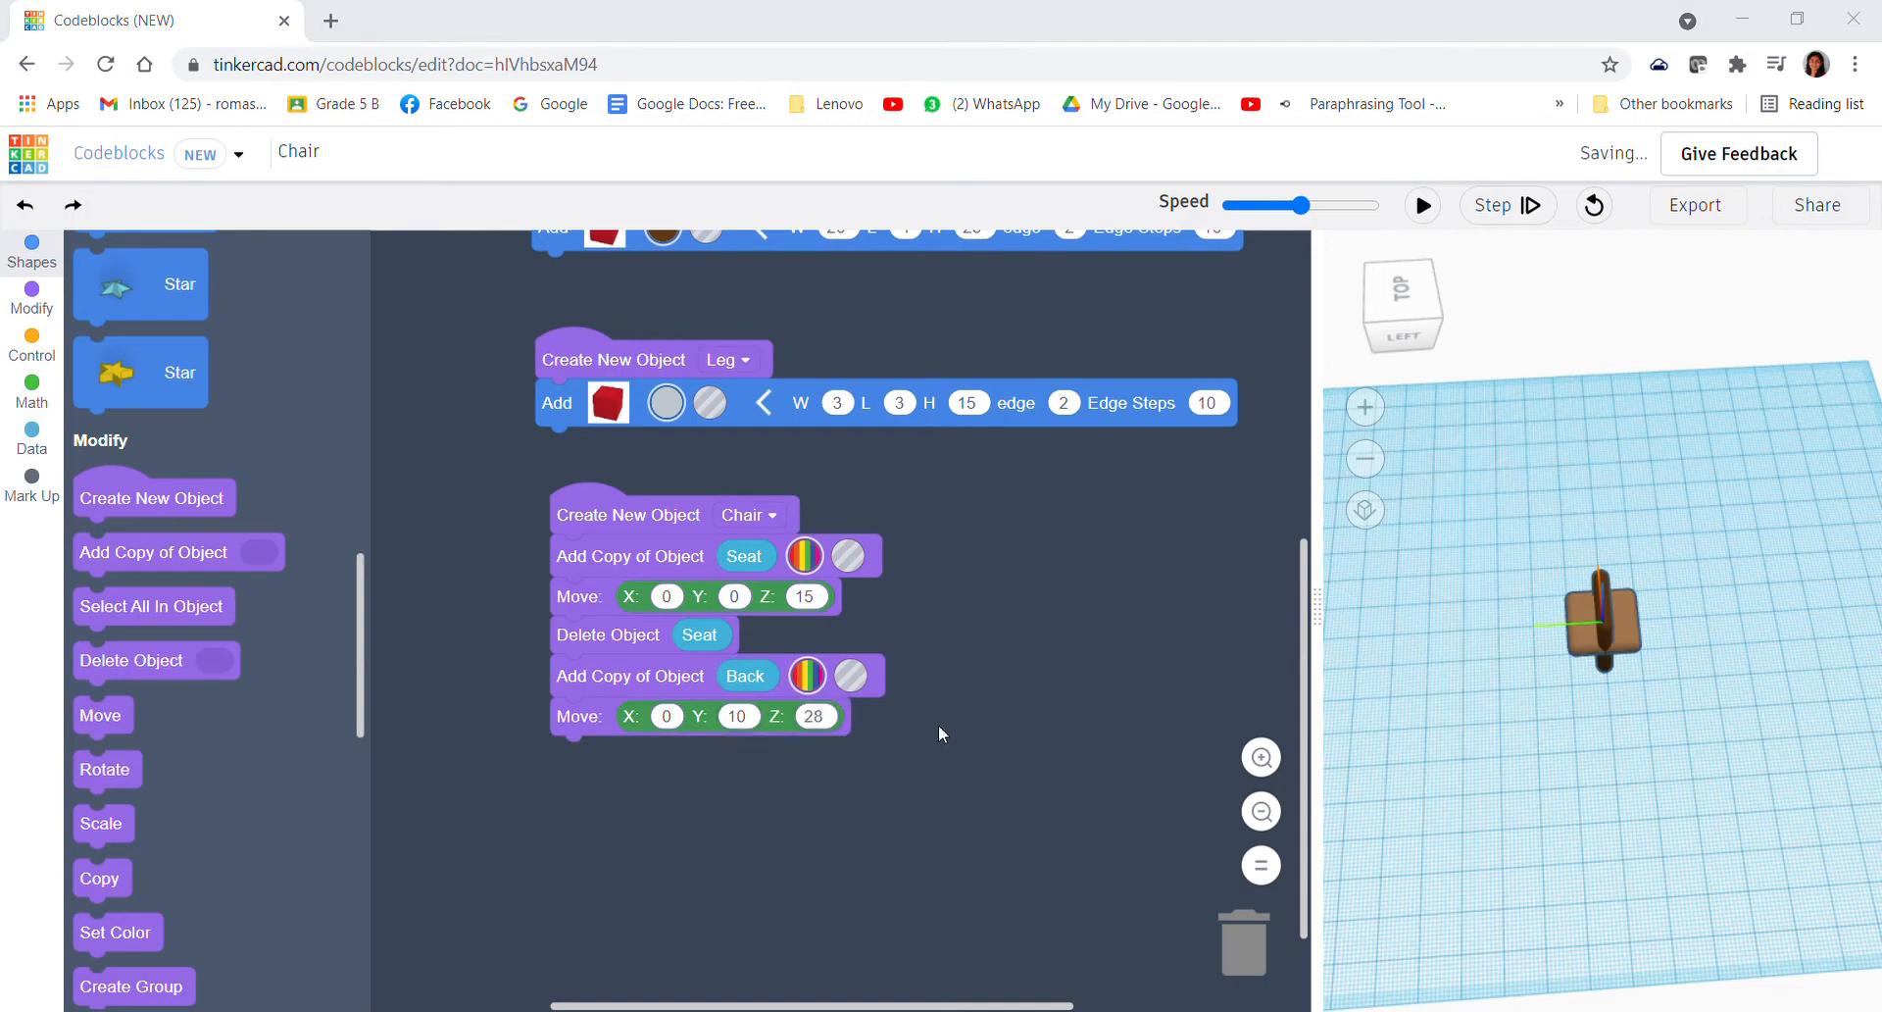
click(1437, 215)
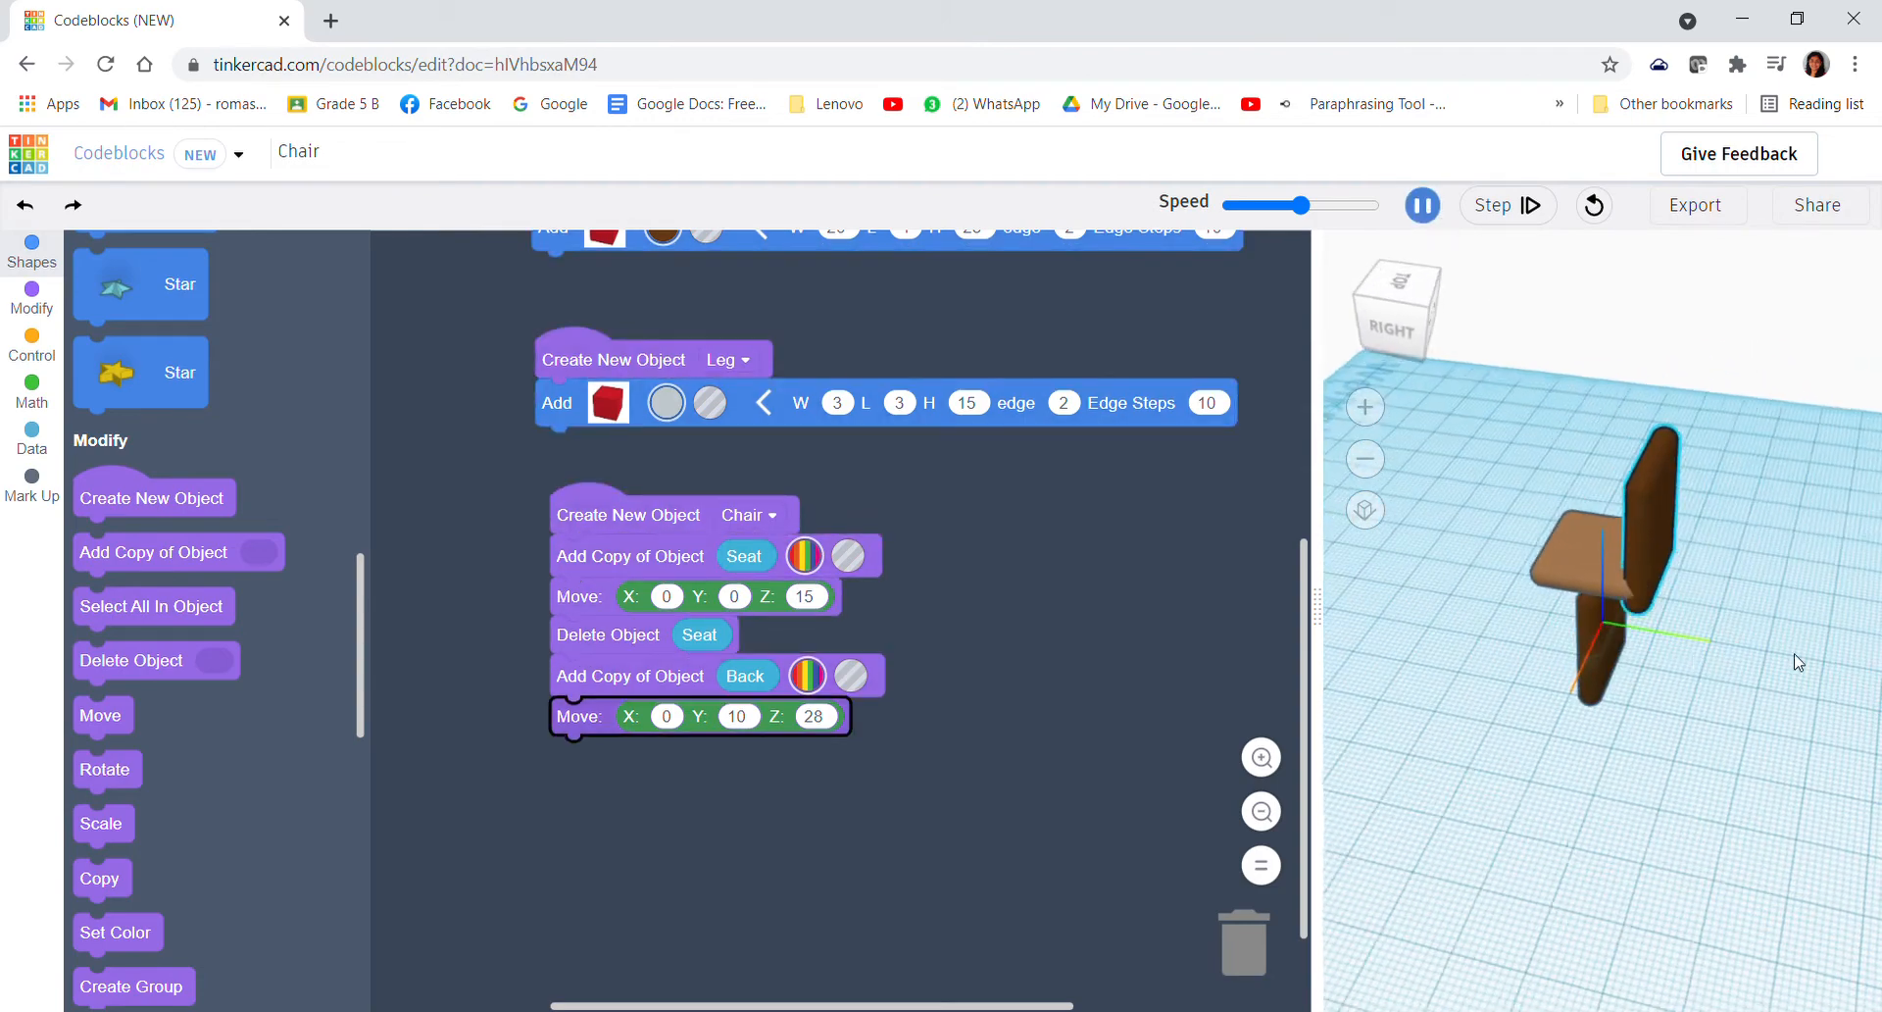
- Inspect the rebuilt chair, then attach an empty Delete Object block after the Back's move
mouse_move(1761, 552)
right_down()
mouse_move(1617, 532)
mouse_move(1520, 629)
right_up()
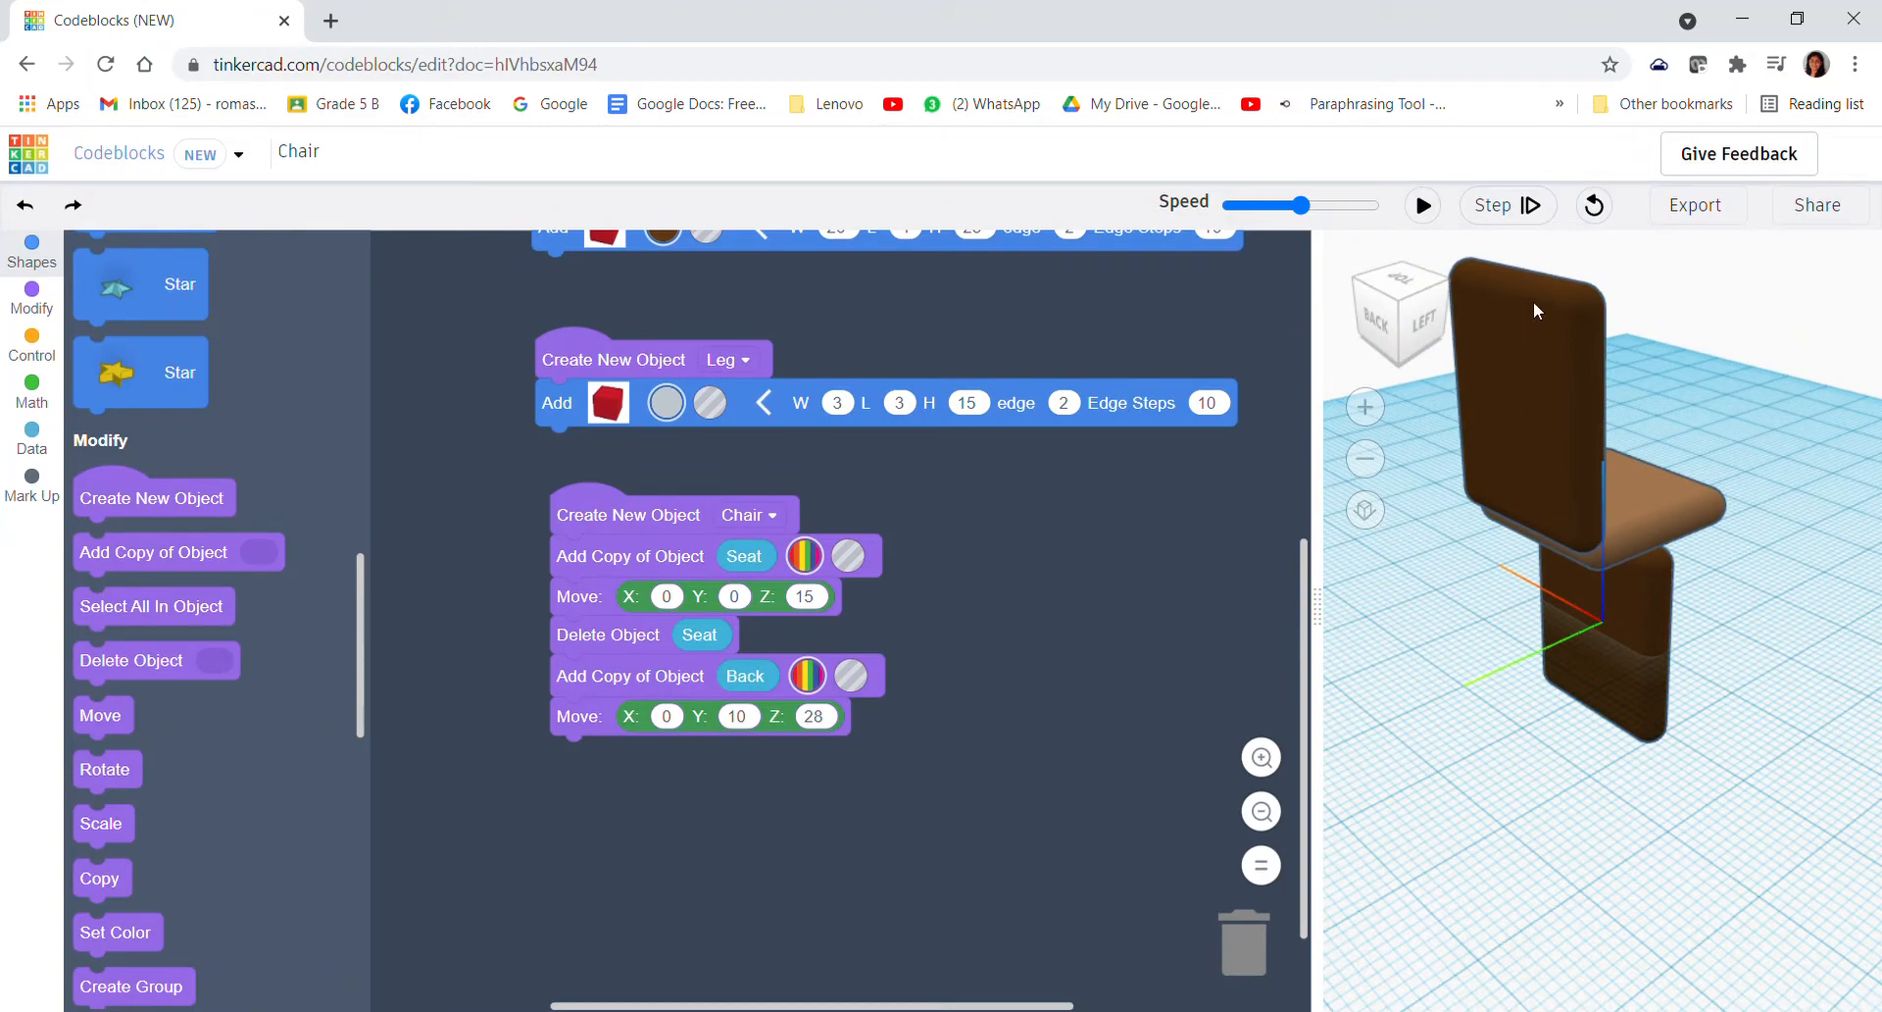
mouse_move(1534, 289)
right_down()
mouse_move(1525, 559)
mouse_move(1584, 557)
mouse_move(1606, 600)
mouse_move(1607, 723)
mouse_move(1578, 702)
mouse_move(1567, 568)
mouse_move(1607, 553)
right_up()
scroll(1606, 542, down, 5)
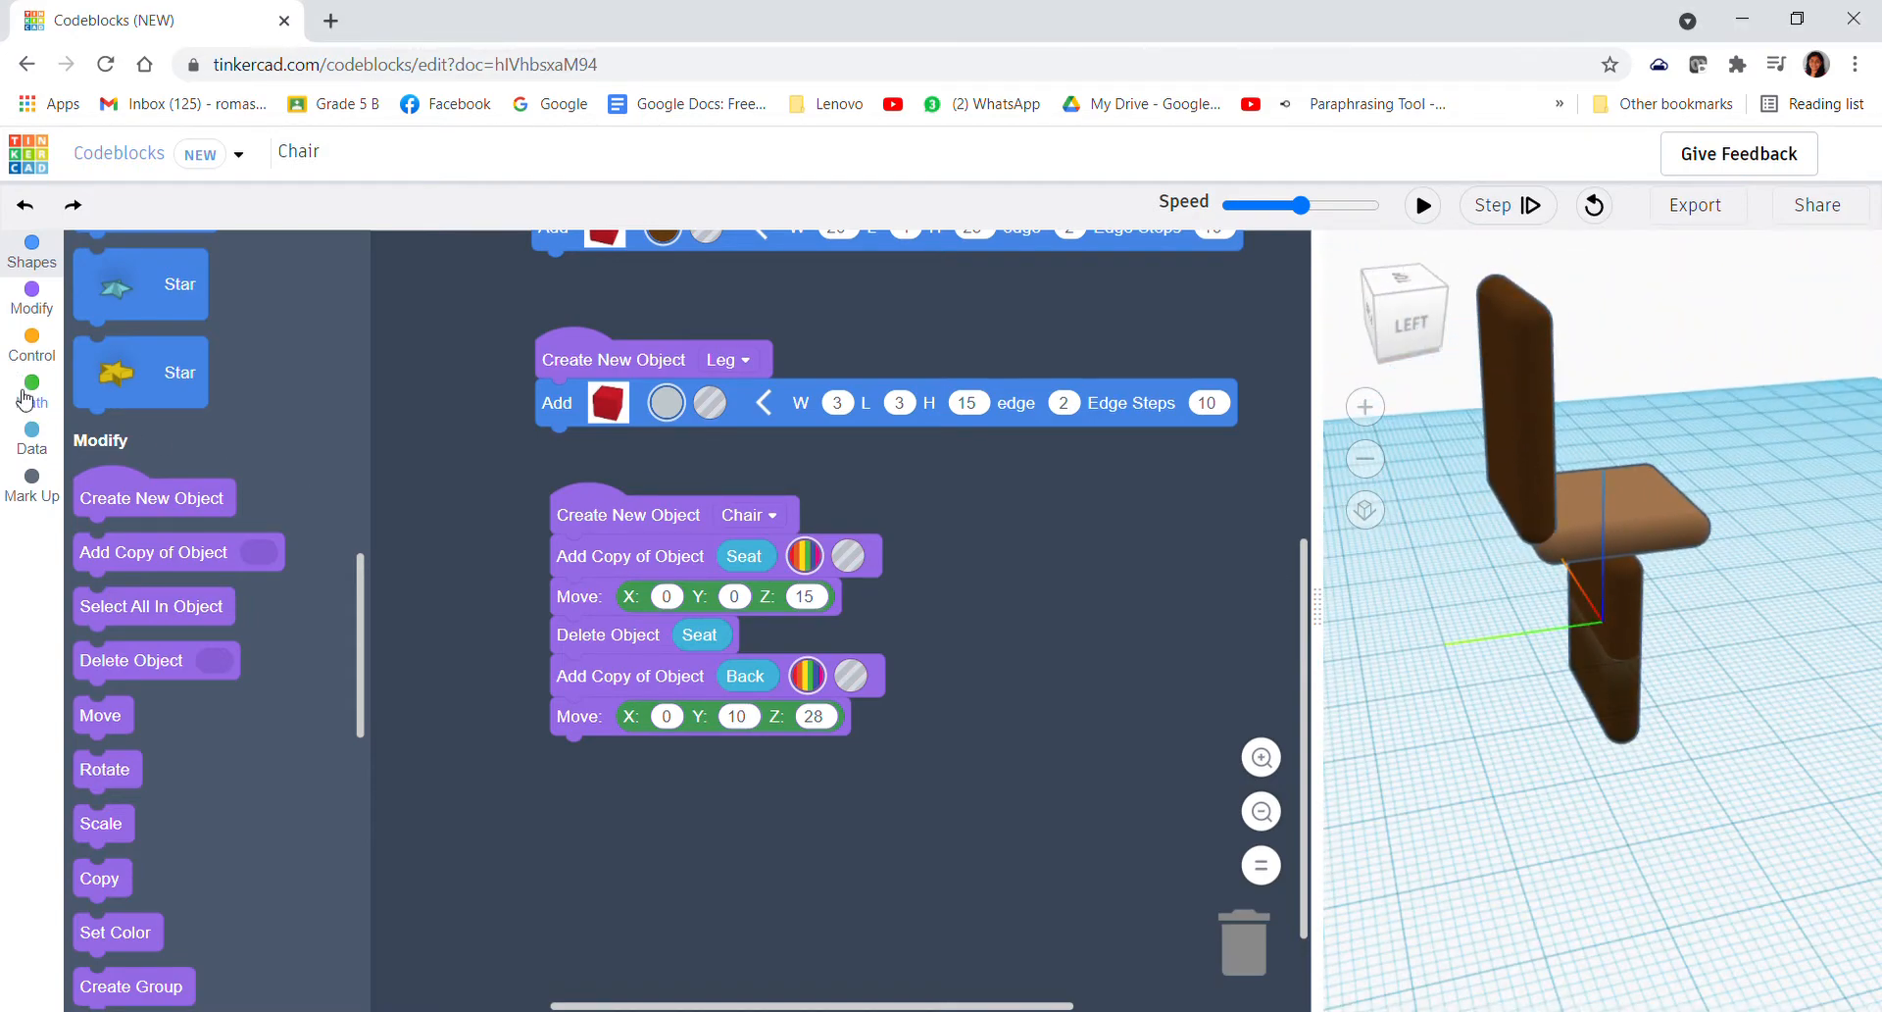
drag(131, 659, 607, 755)
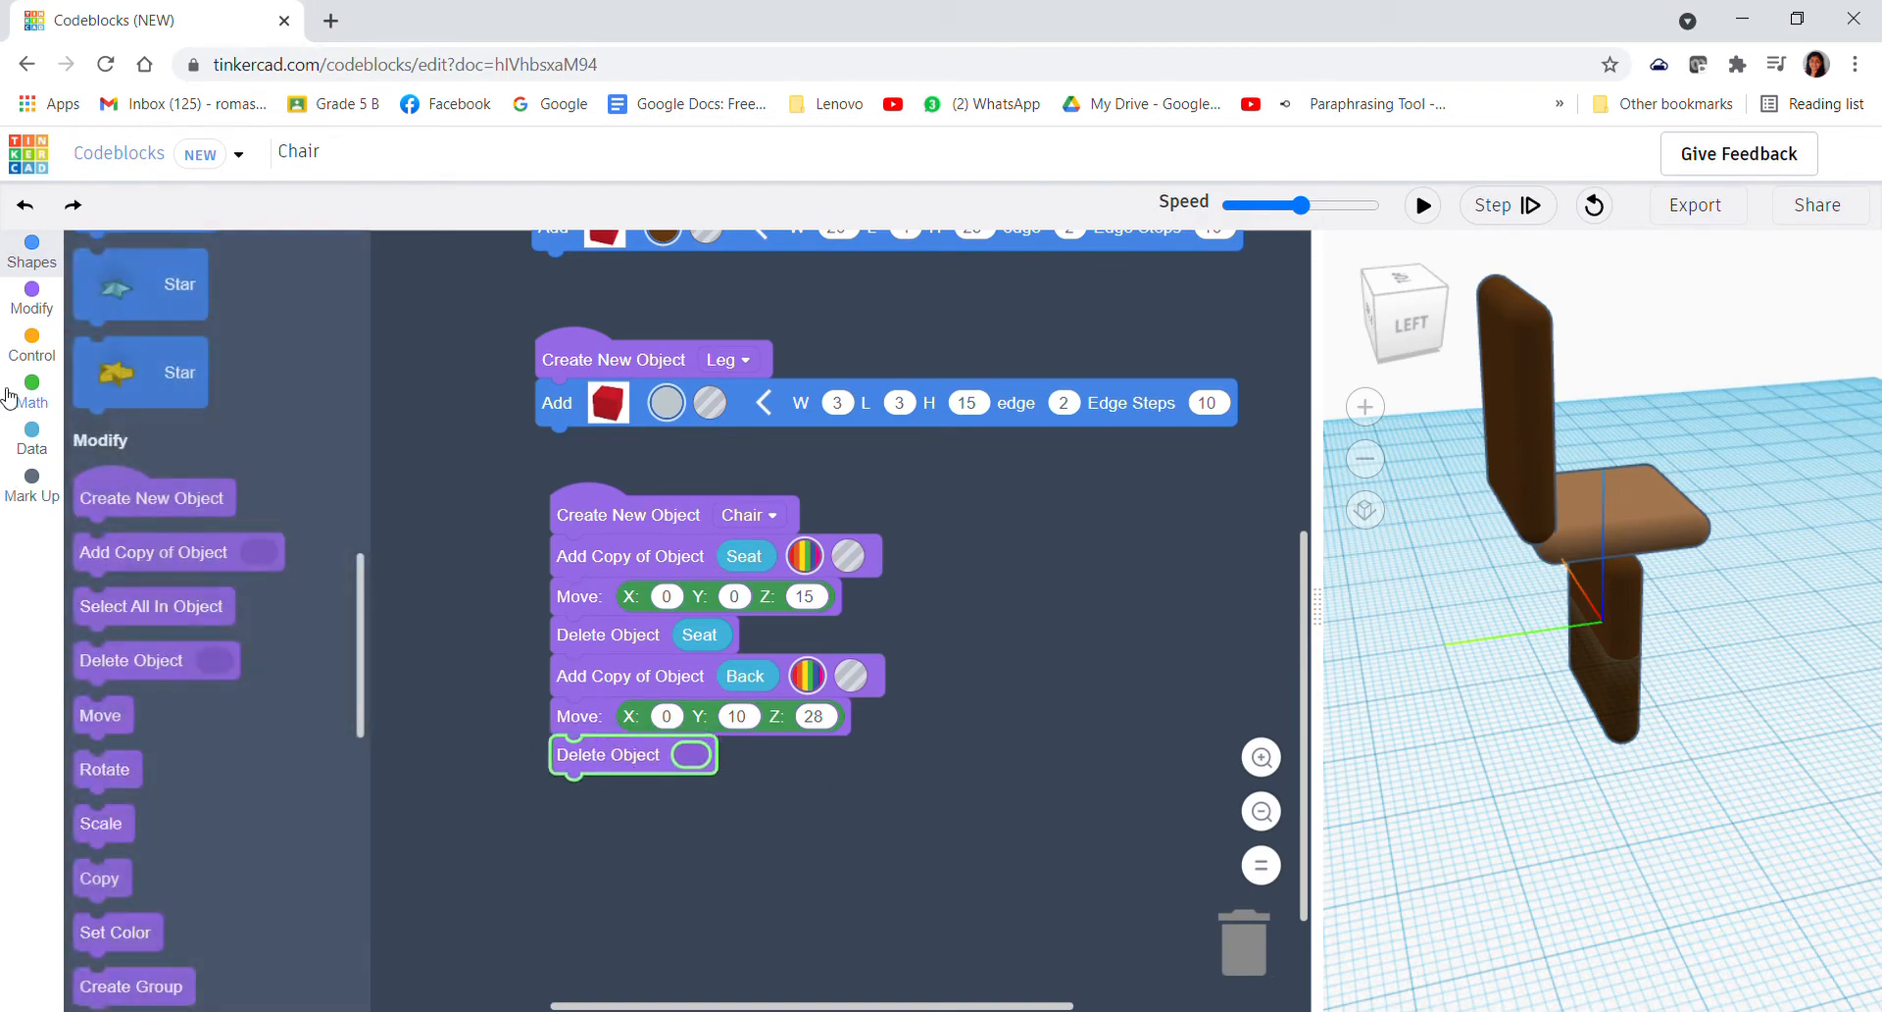
click(32, 299)
- Make the delete step remove the original Back, then add a copy of the Leg to the Chair
click(32, 441)
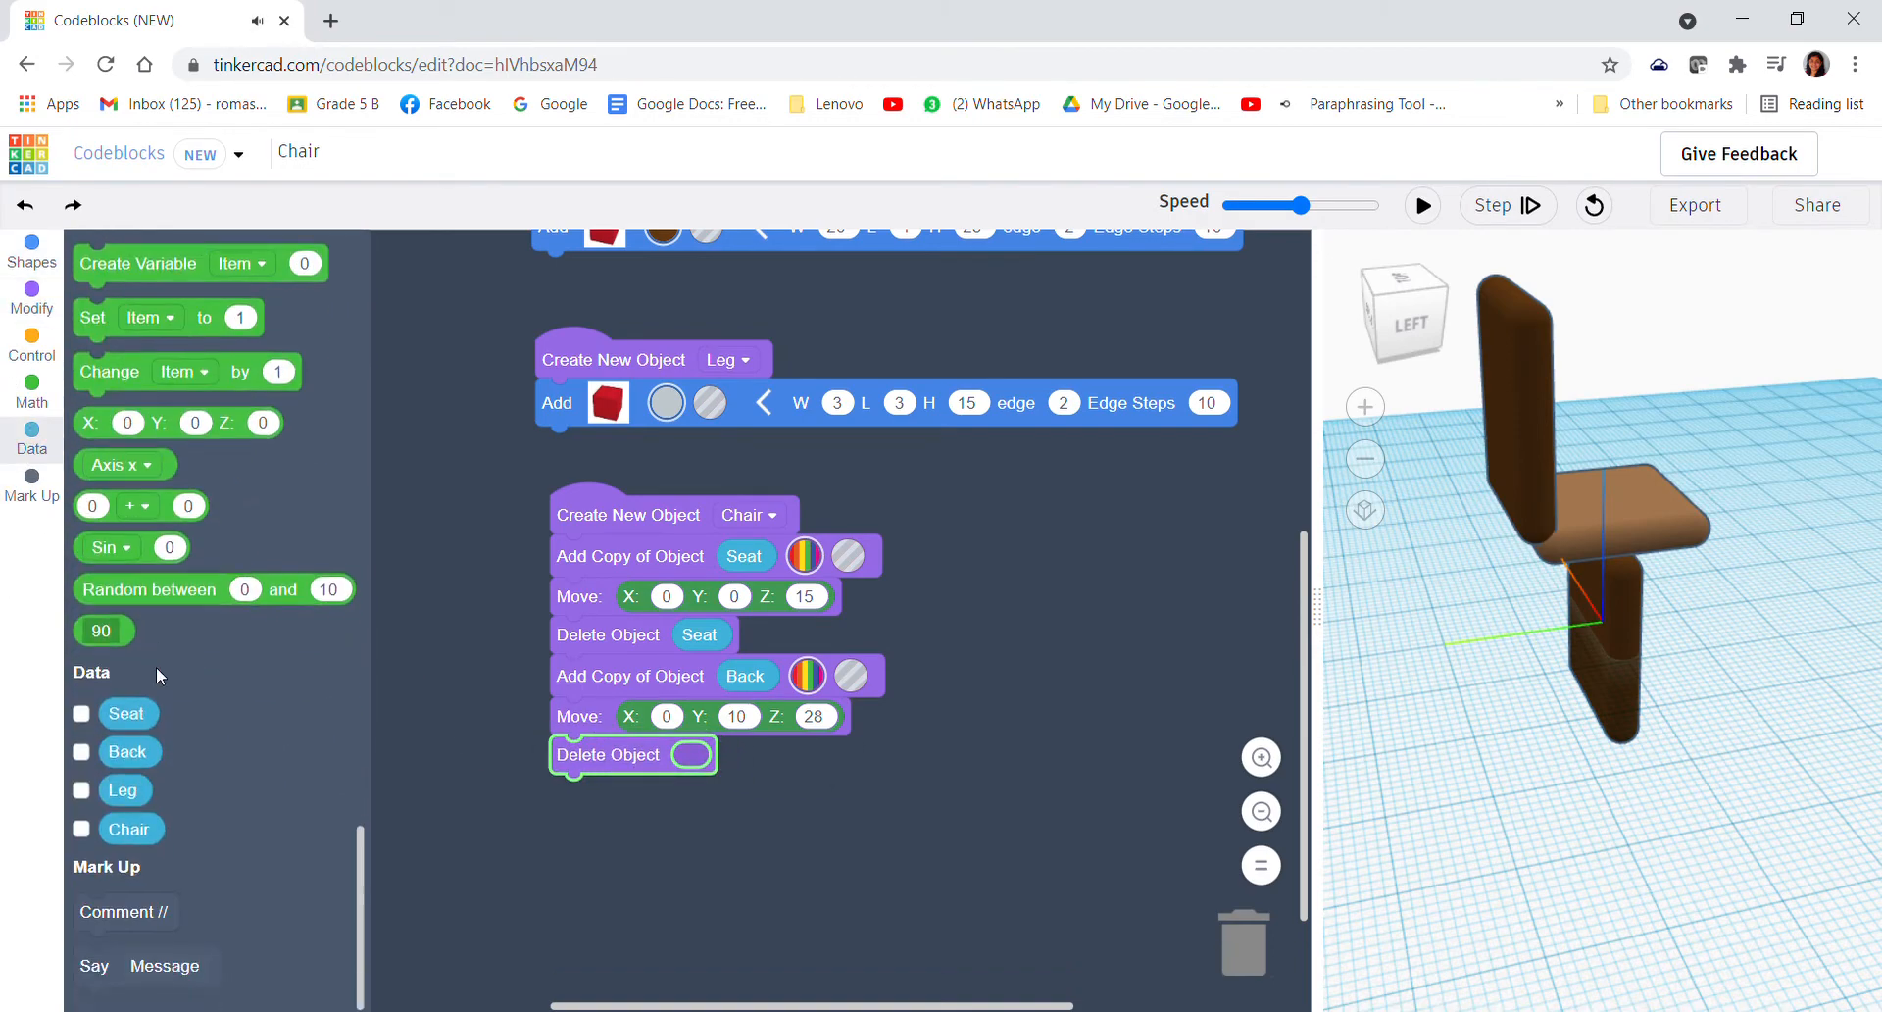
drag(127, 752, 694, 756)
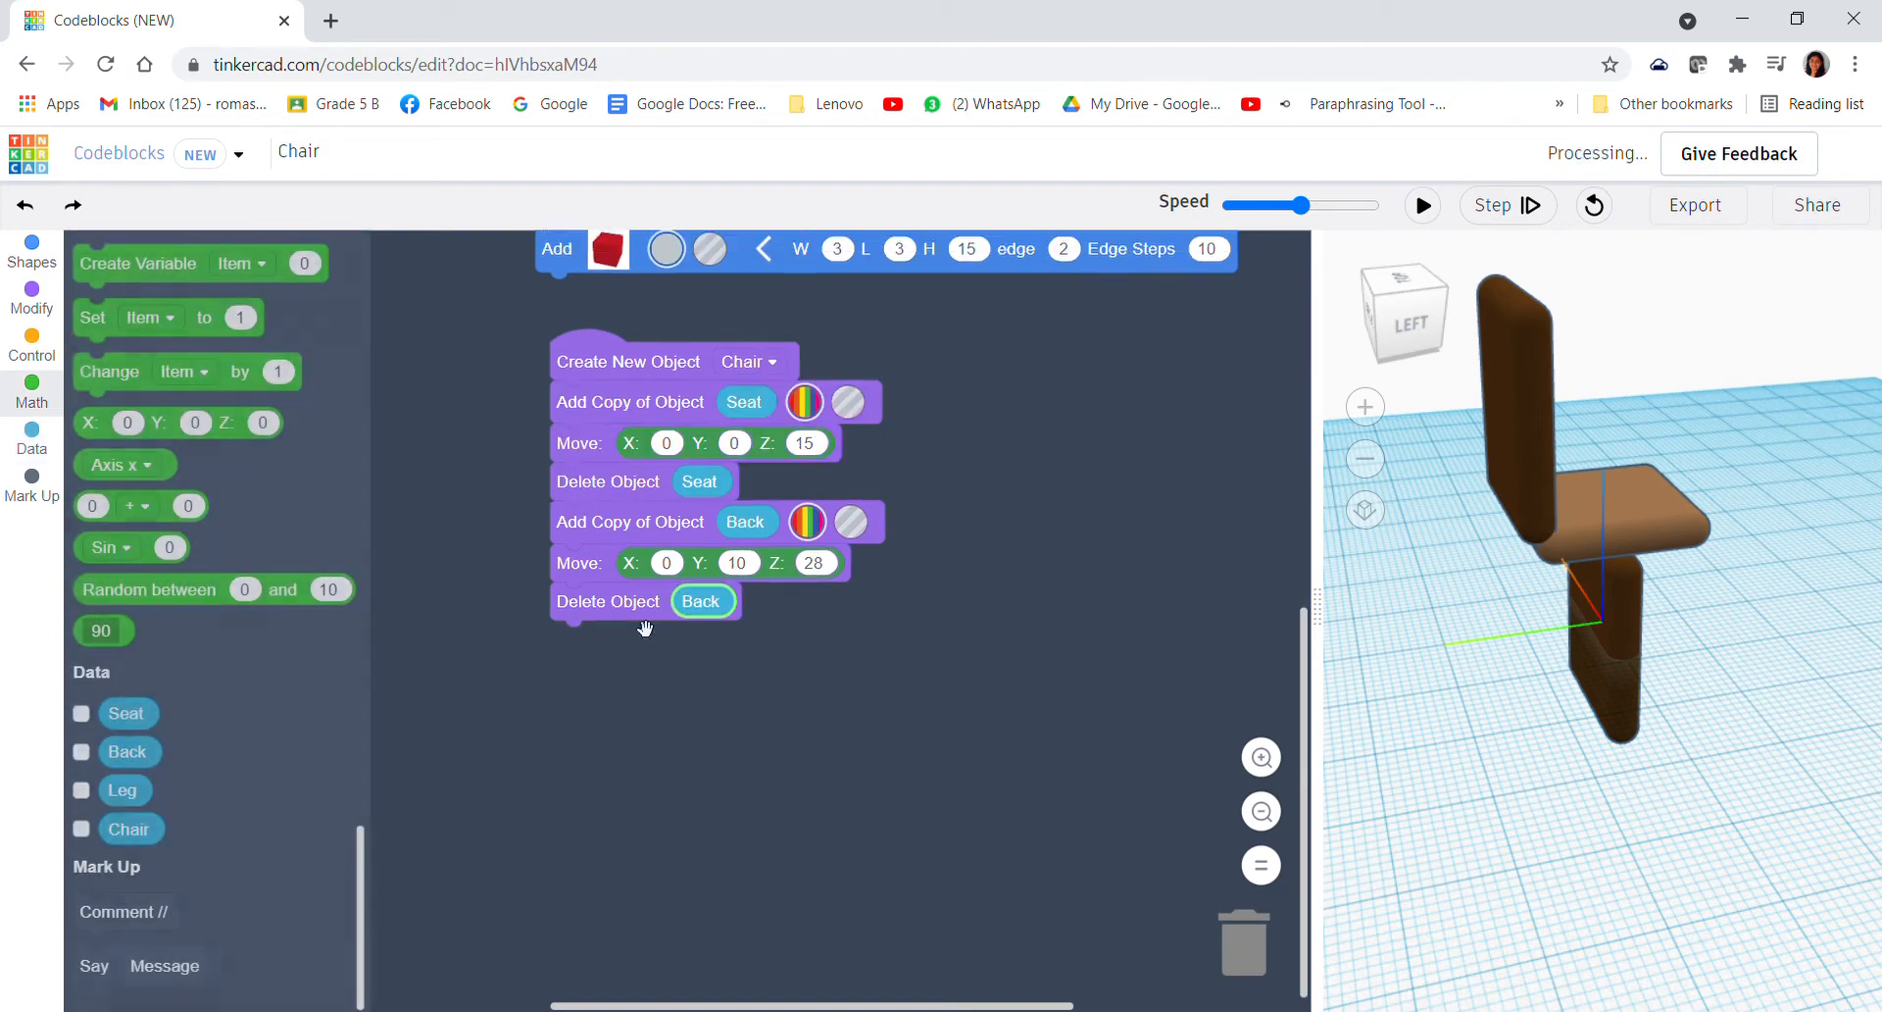
click(32, 298)
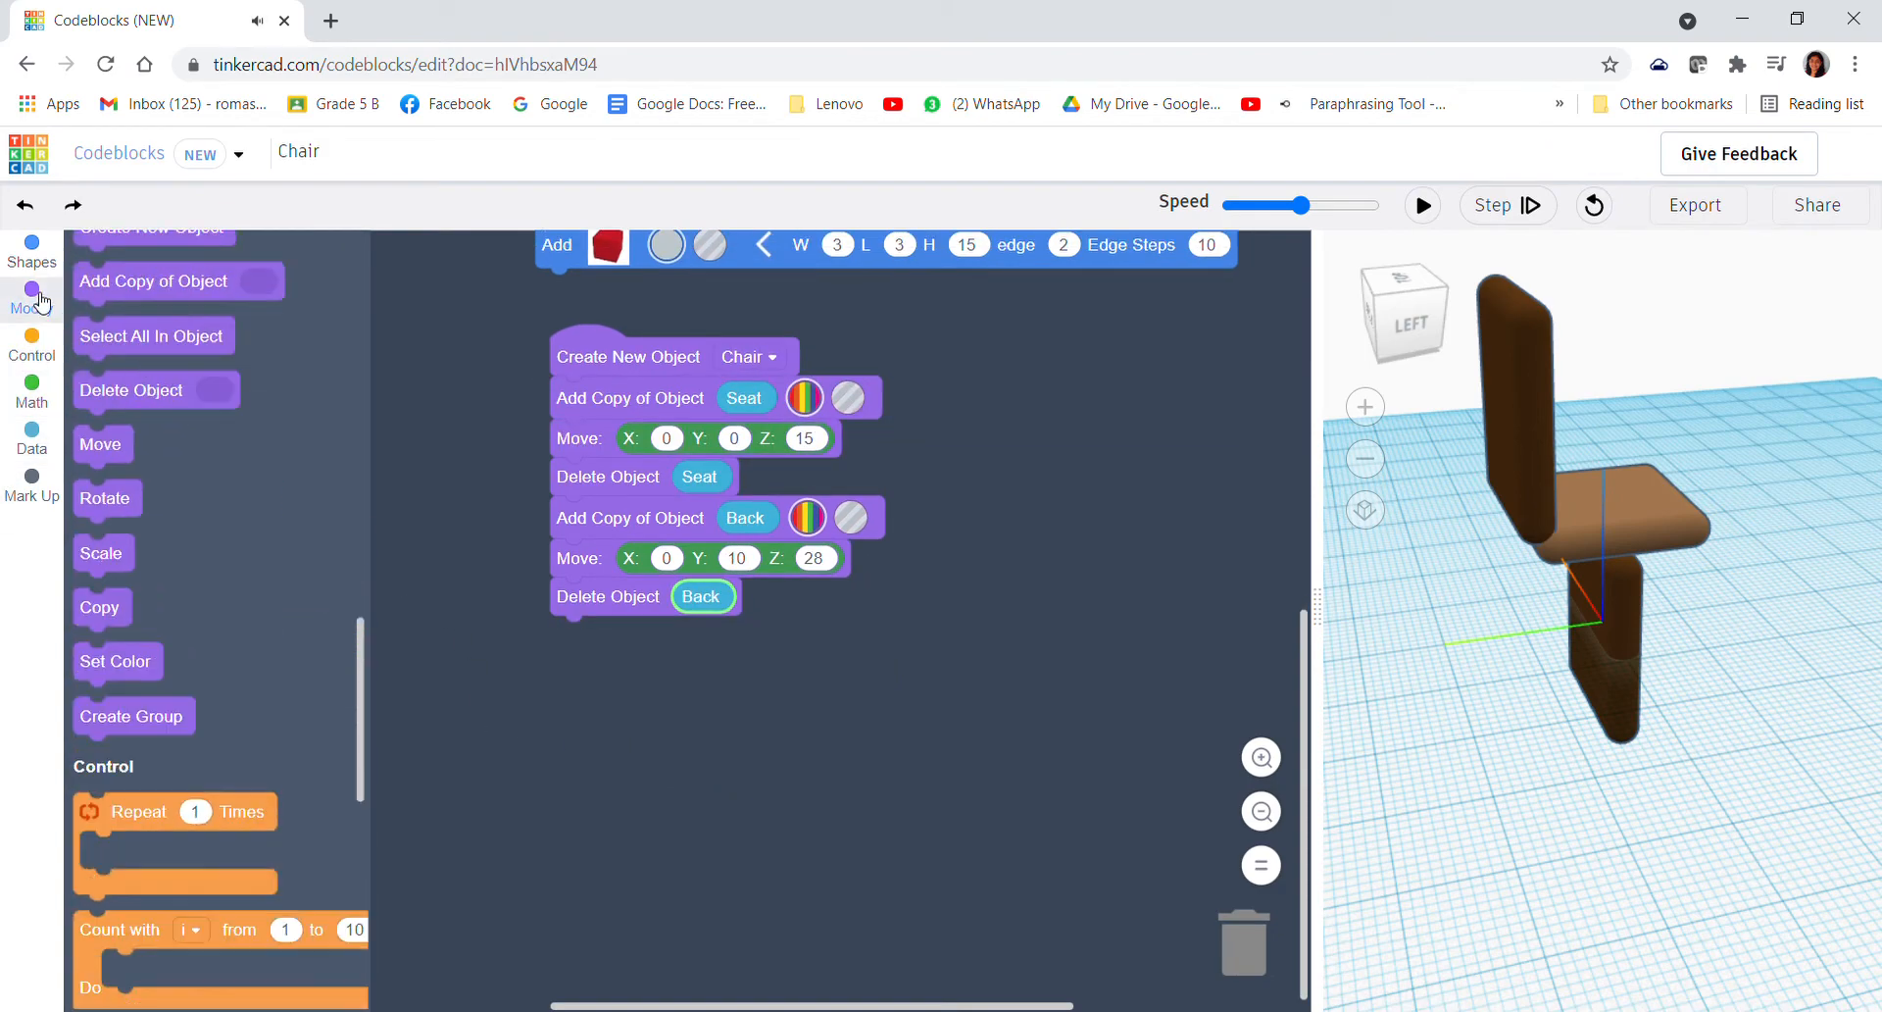
mouse_move(142, 379)
mouse_down()
mouse_move(610, 688)
mouse_move(621, 664)
mouse_up()
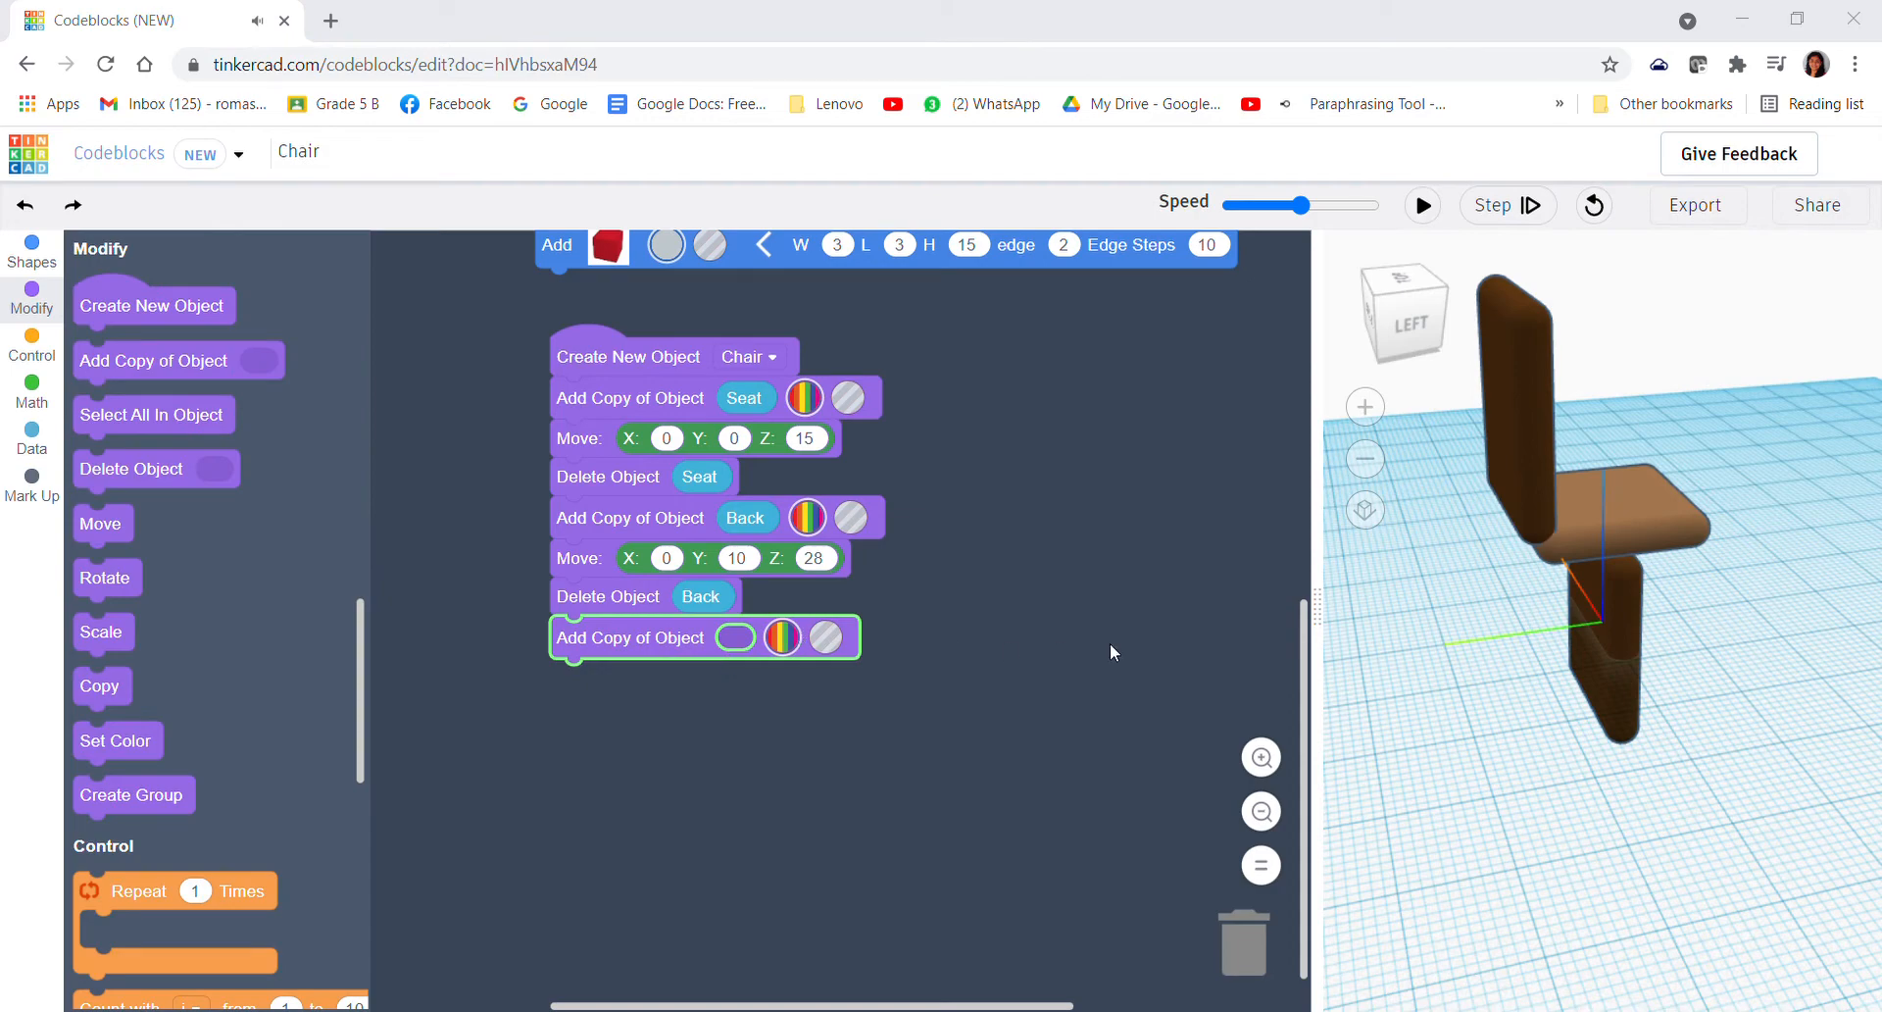
click(31, 439)
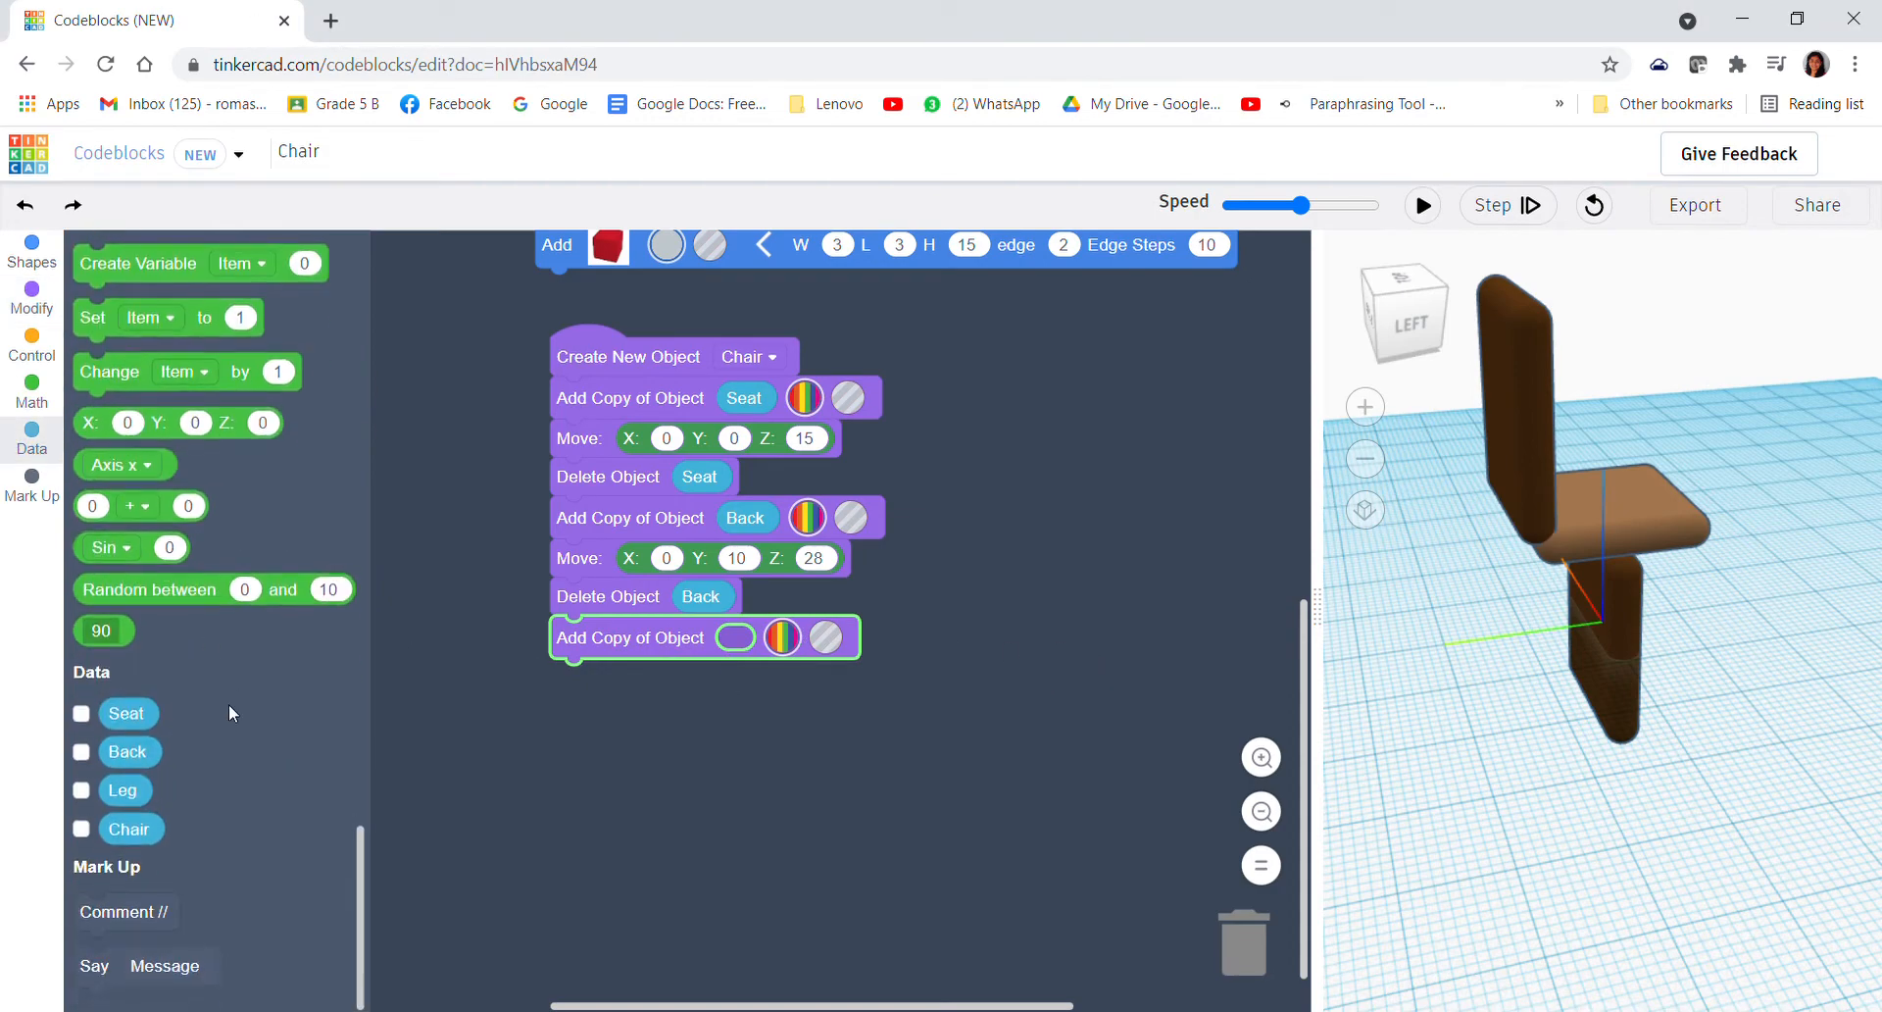
drag(154, 796, 767, 620)
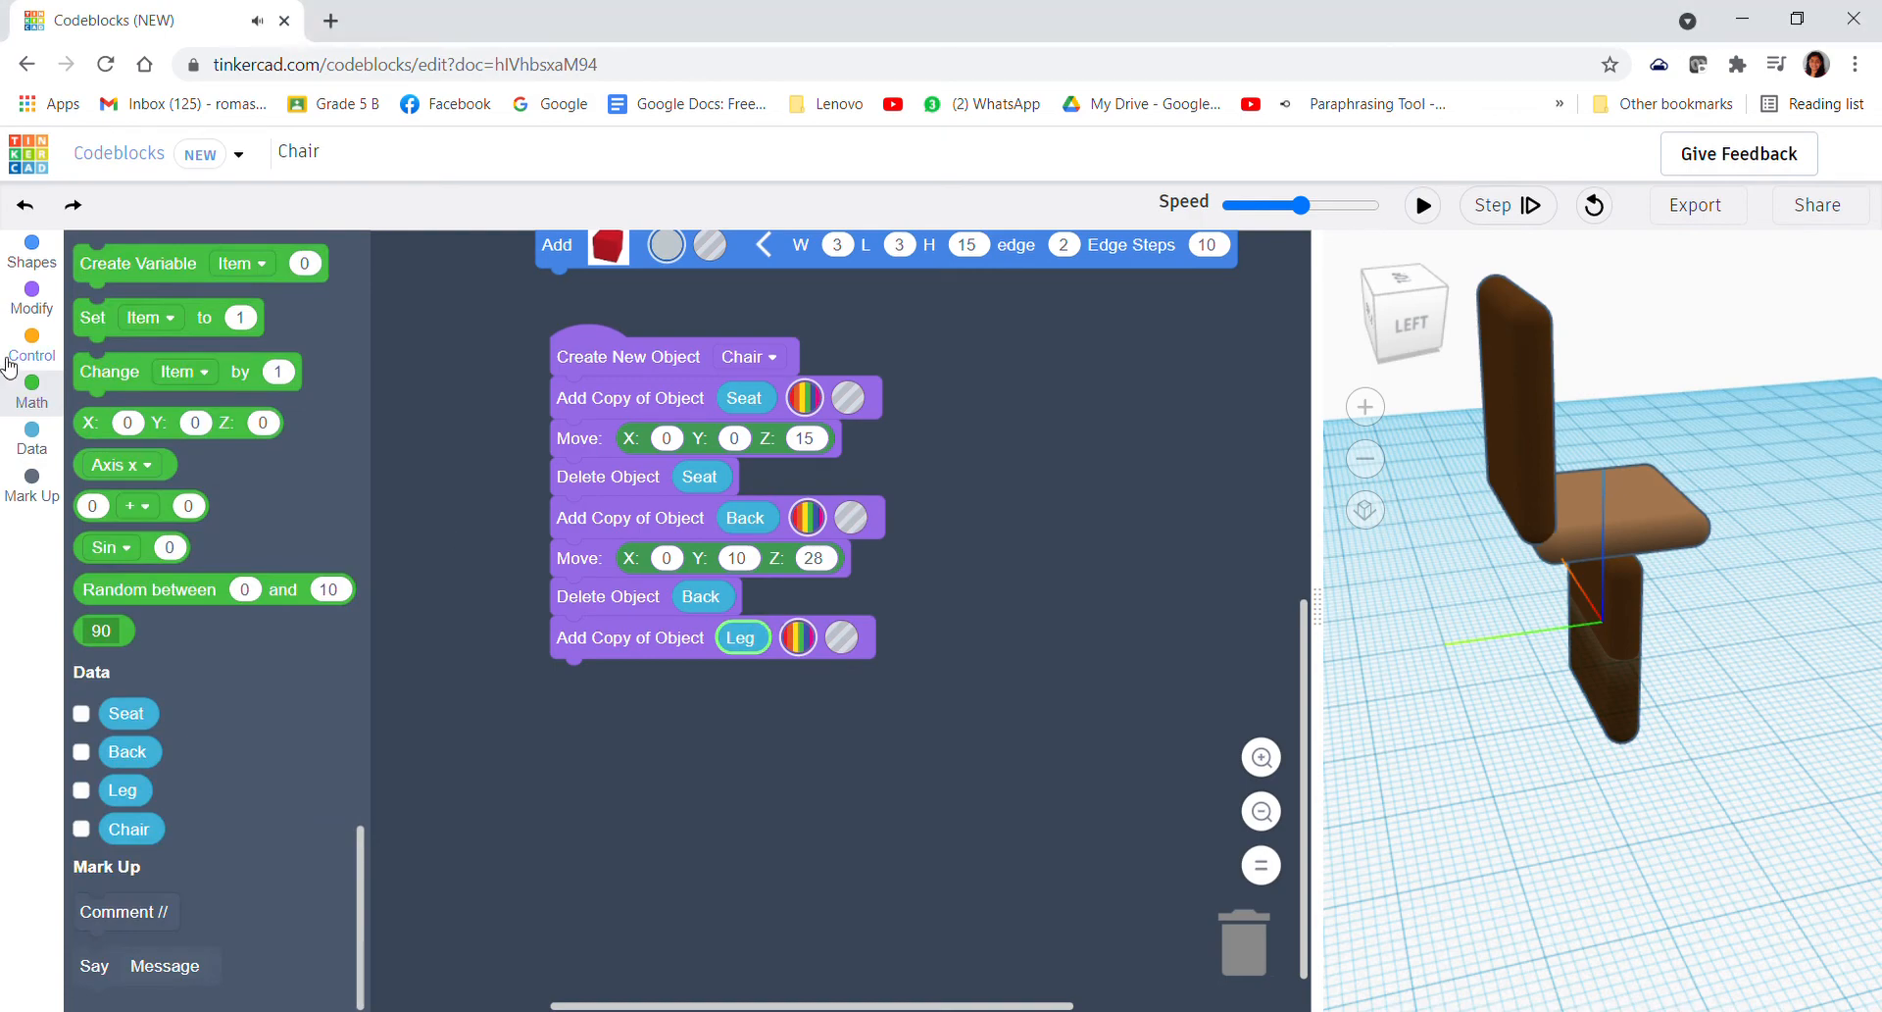
- Move the Leg copy to X 9, Y 9 and rerun the script
click(32, 297)
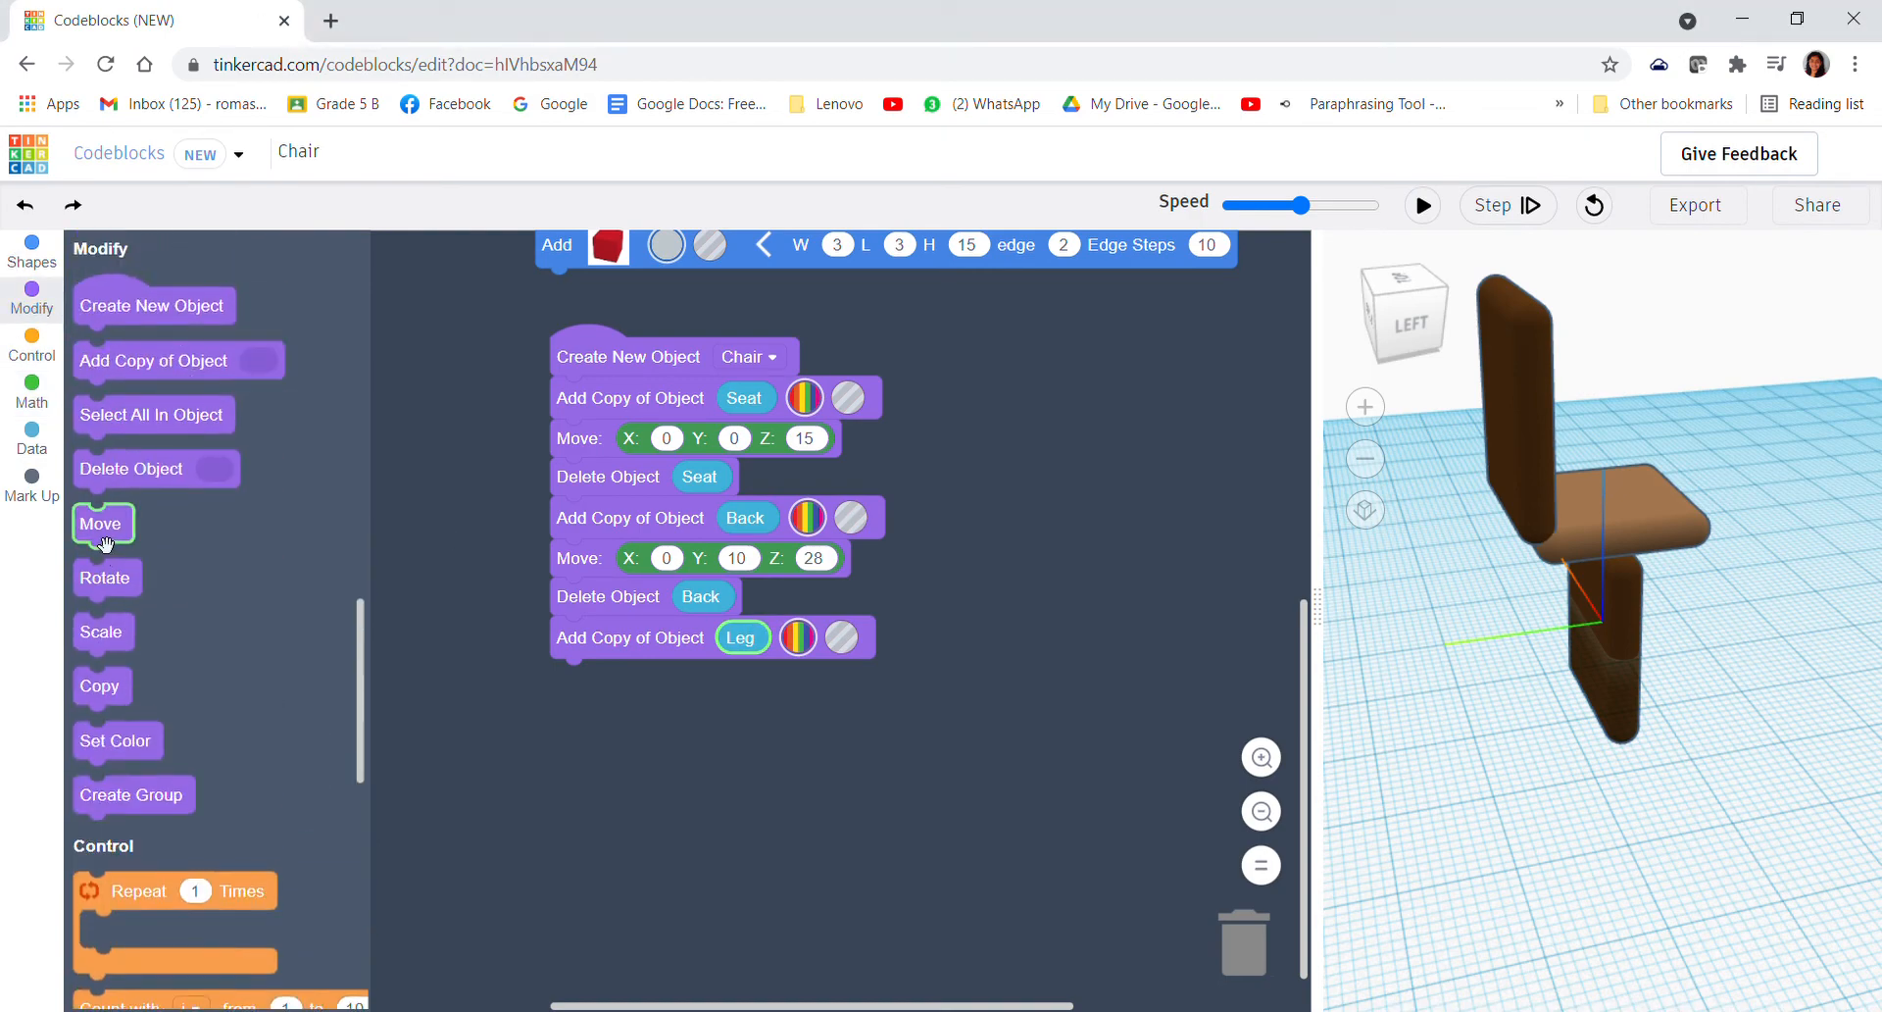
drag(103, 544, 659, 700)
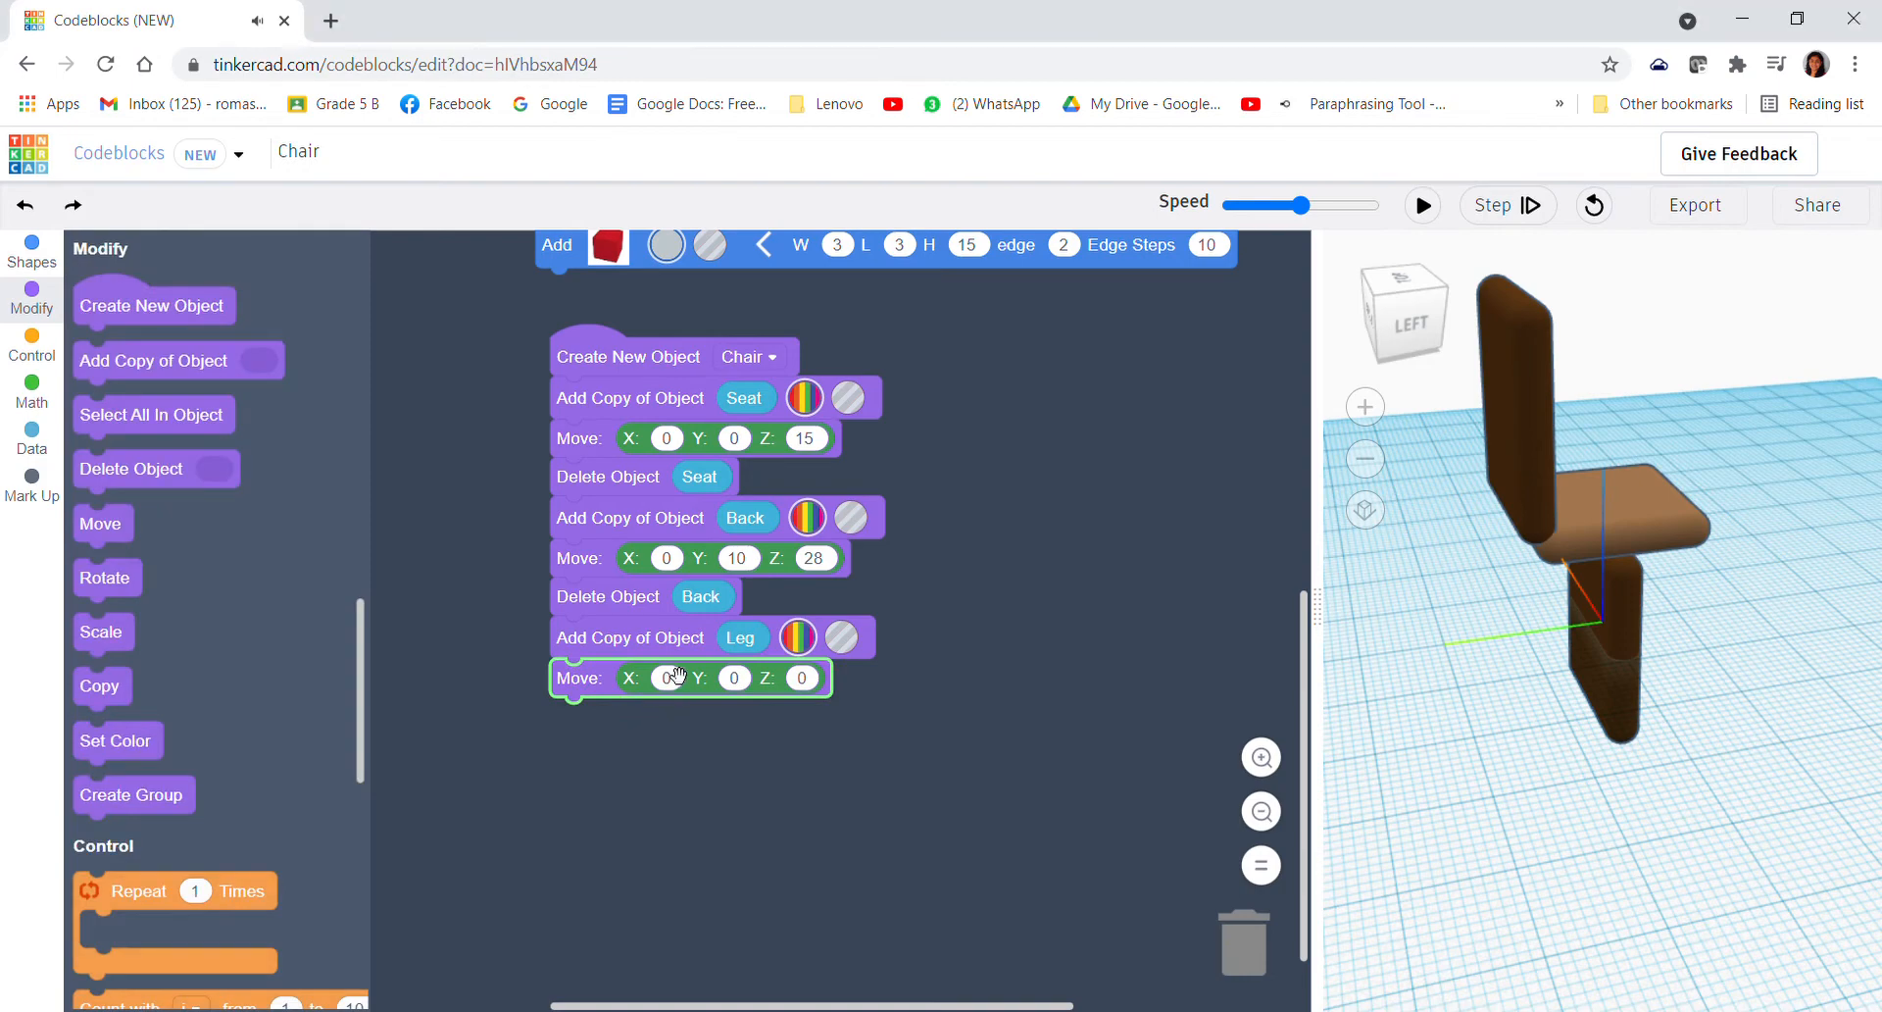
text(9)
text(9)
text(9)
click(1423, 205)
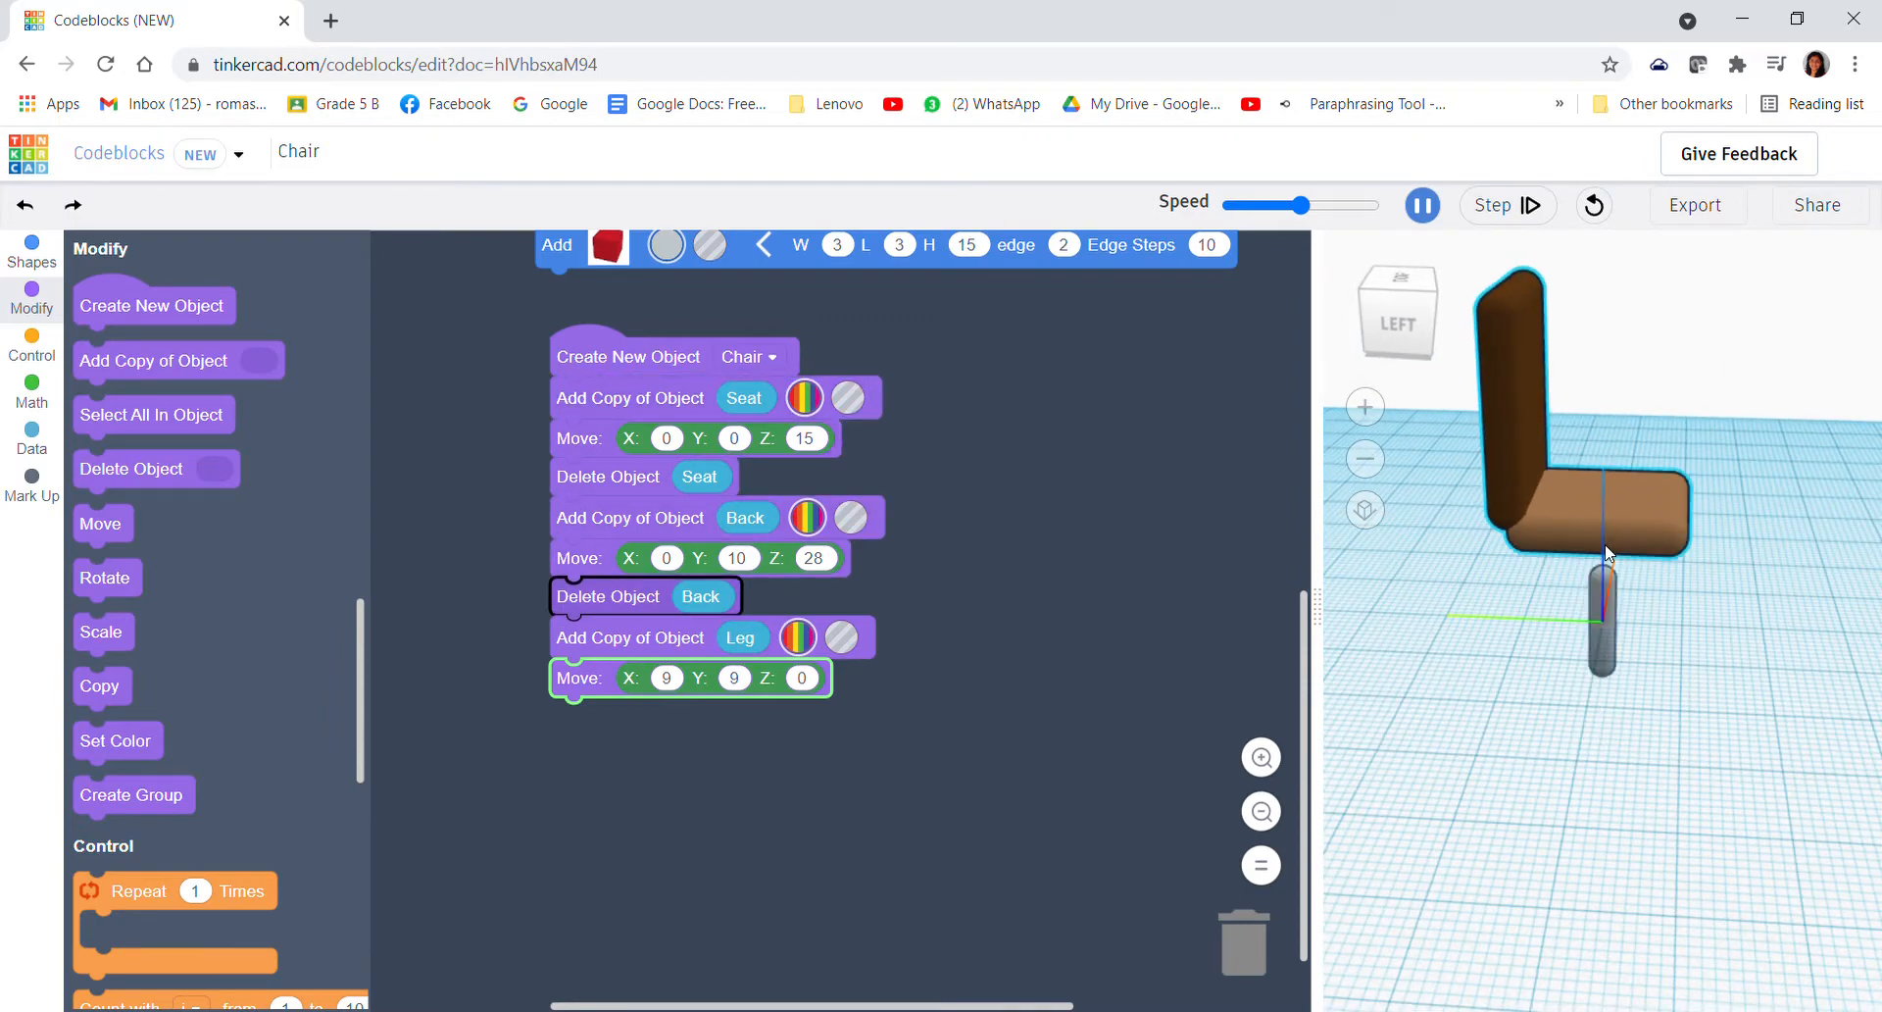
- Add a Move block raising the Leg object 7.5 in Z and rebuild the chair
drag(1414, 488, 1365, 493)
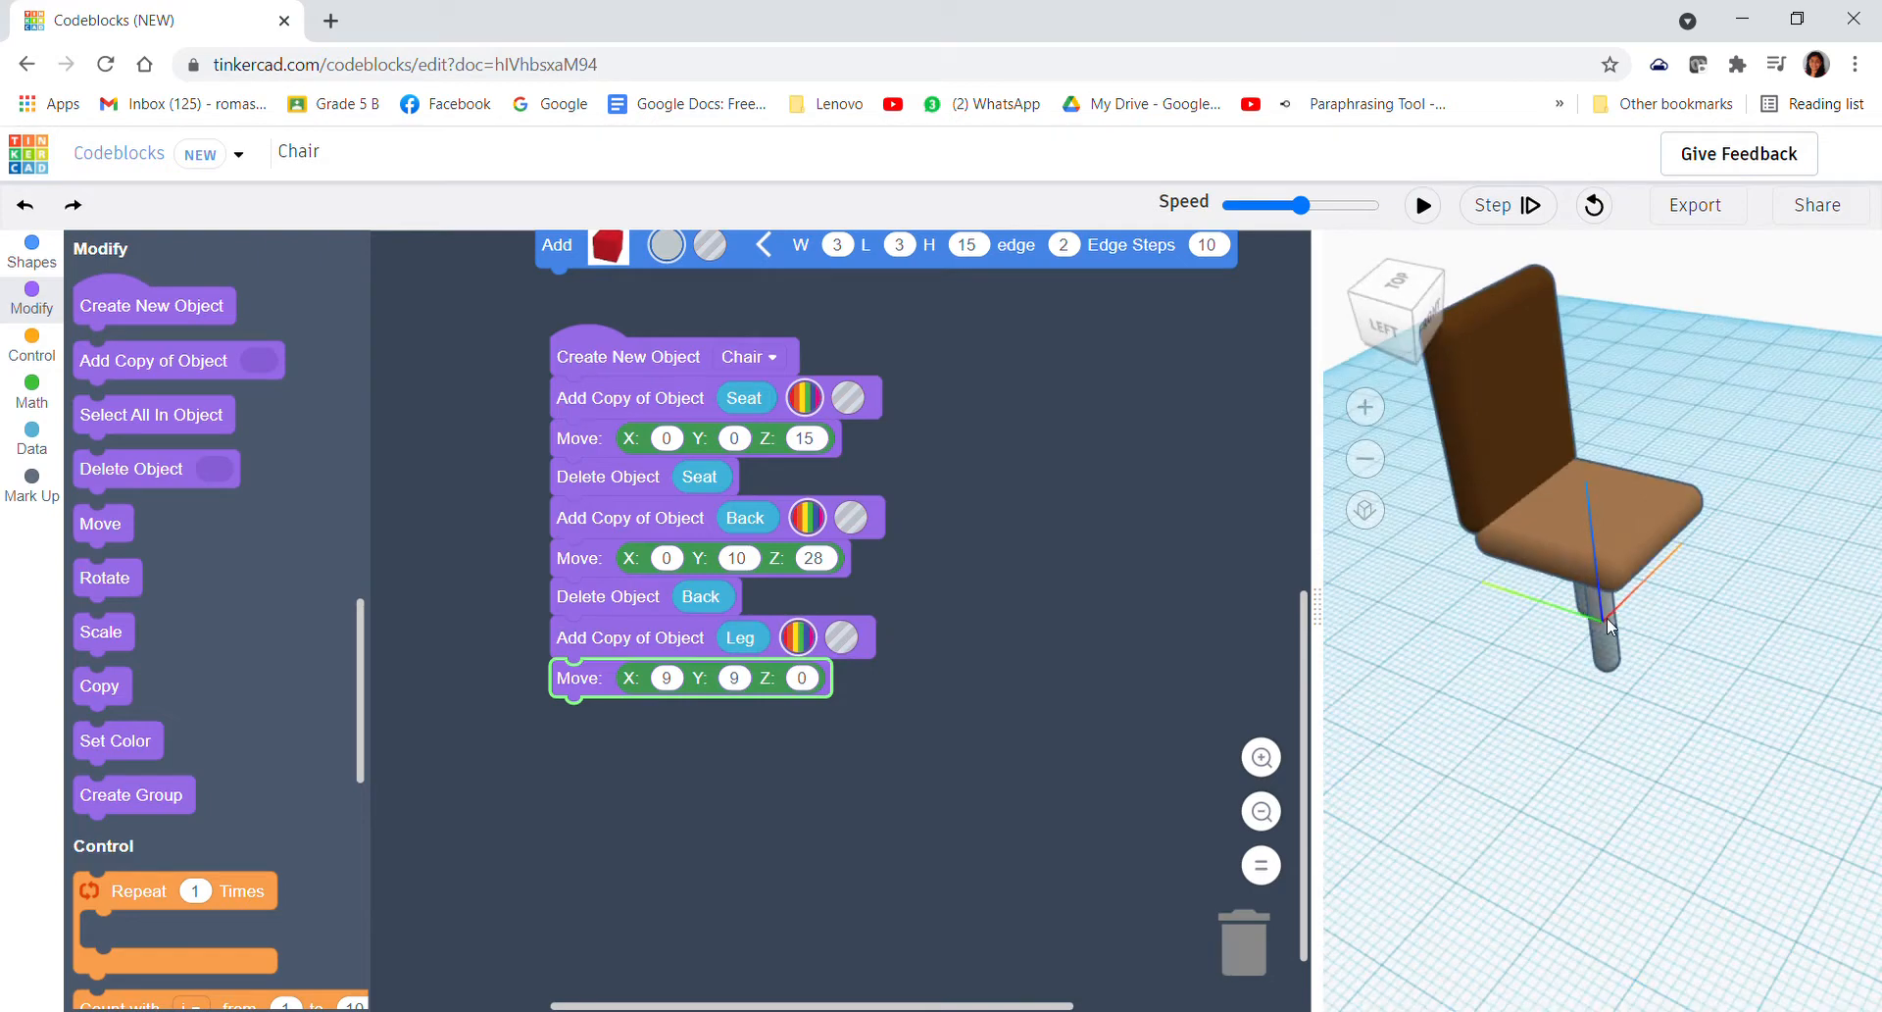
scroll(666, 569, up, 4)
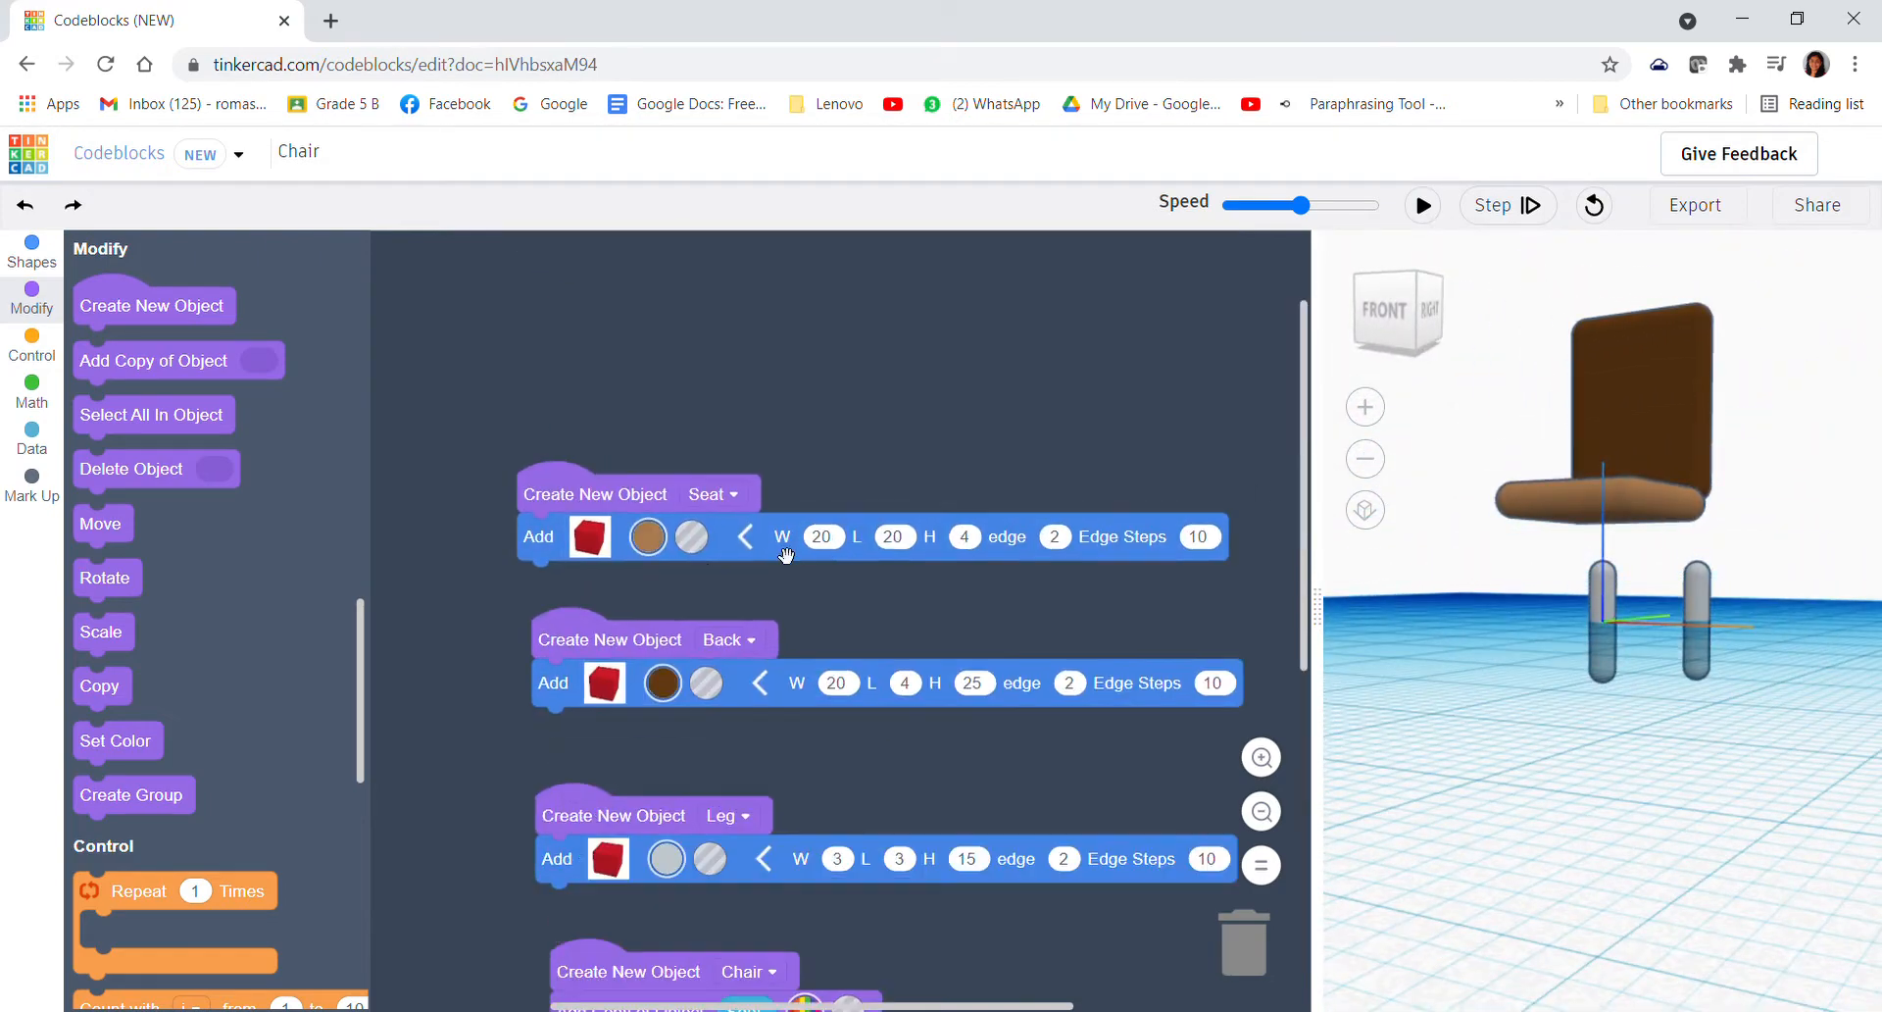
scroll(665, 568, down, 1)
scroll(667, 569, down, 1)
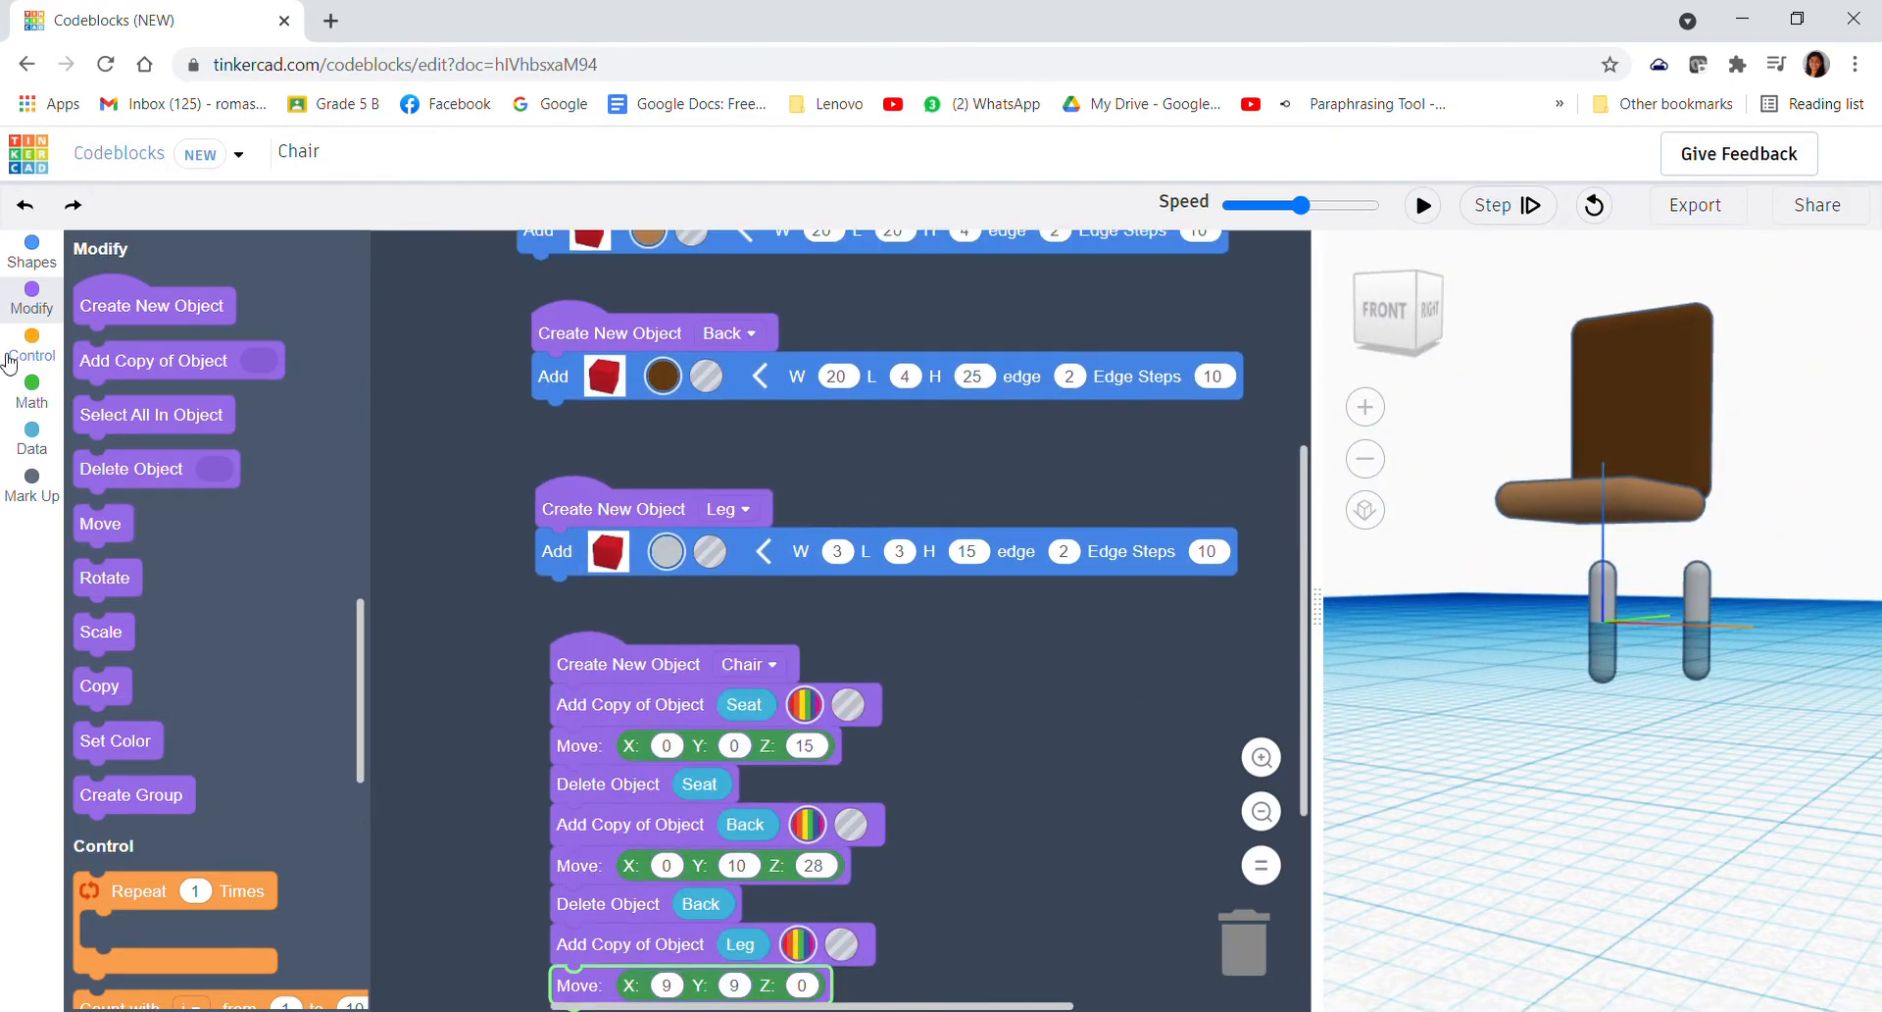
drag(103, 527, 581, 618)
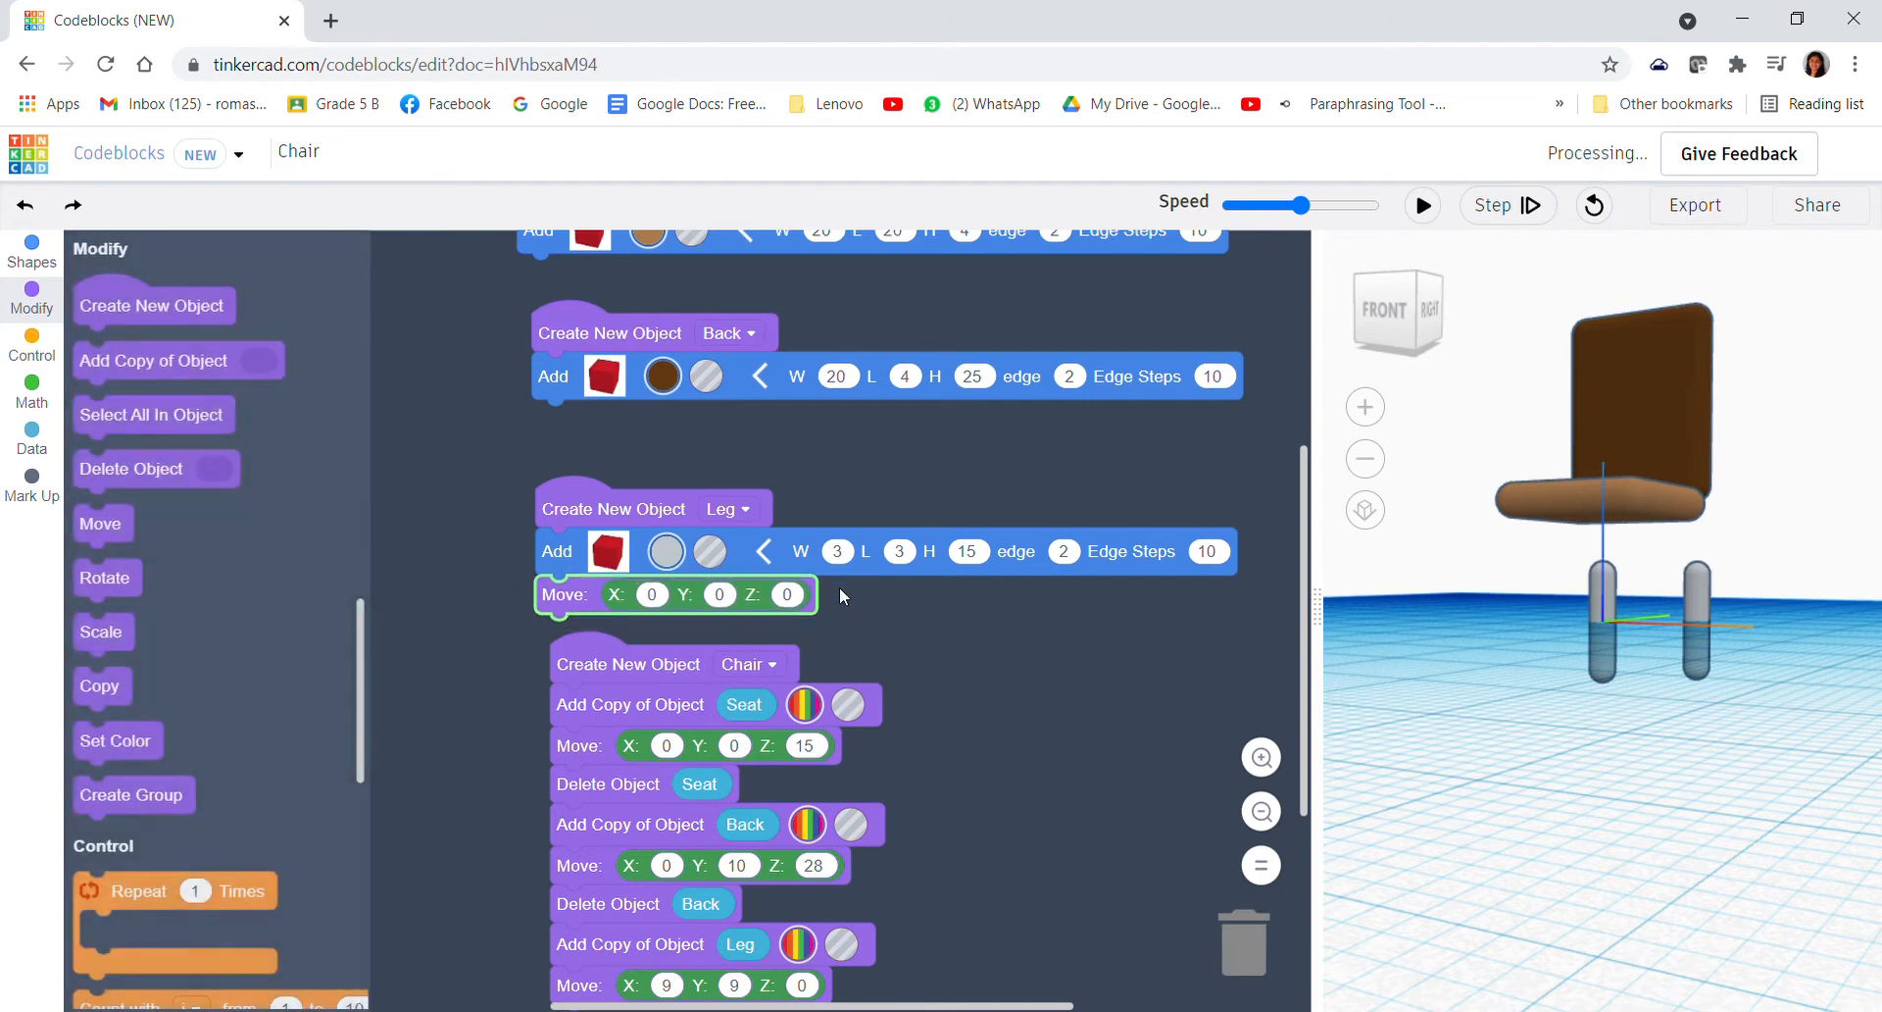
text(7.)
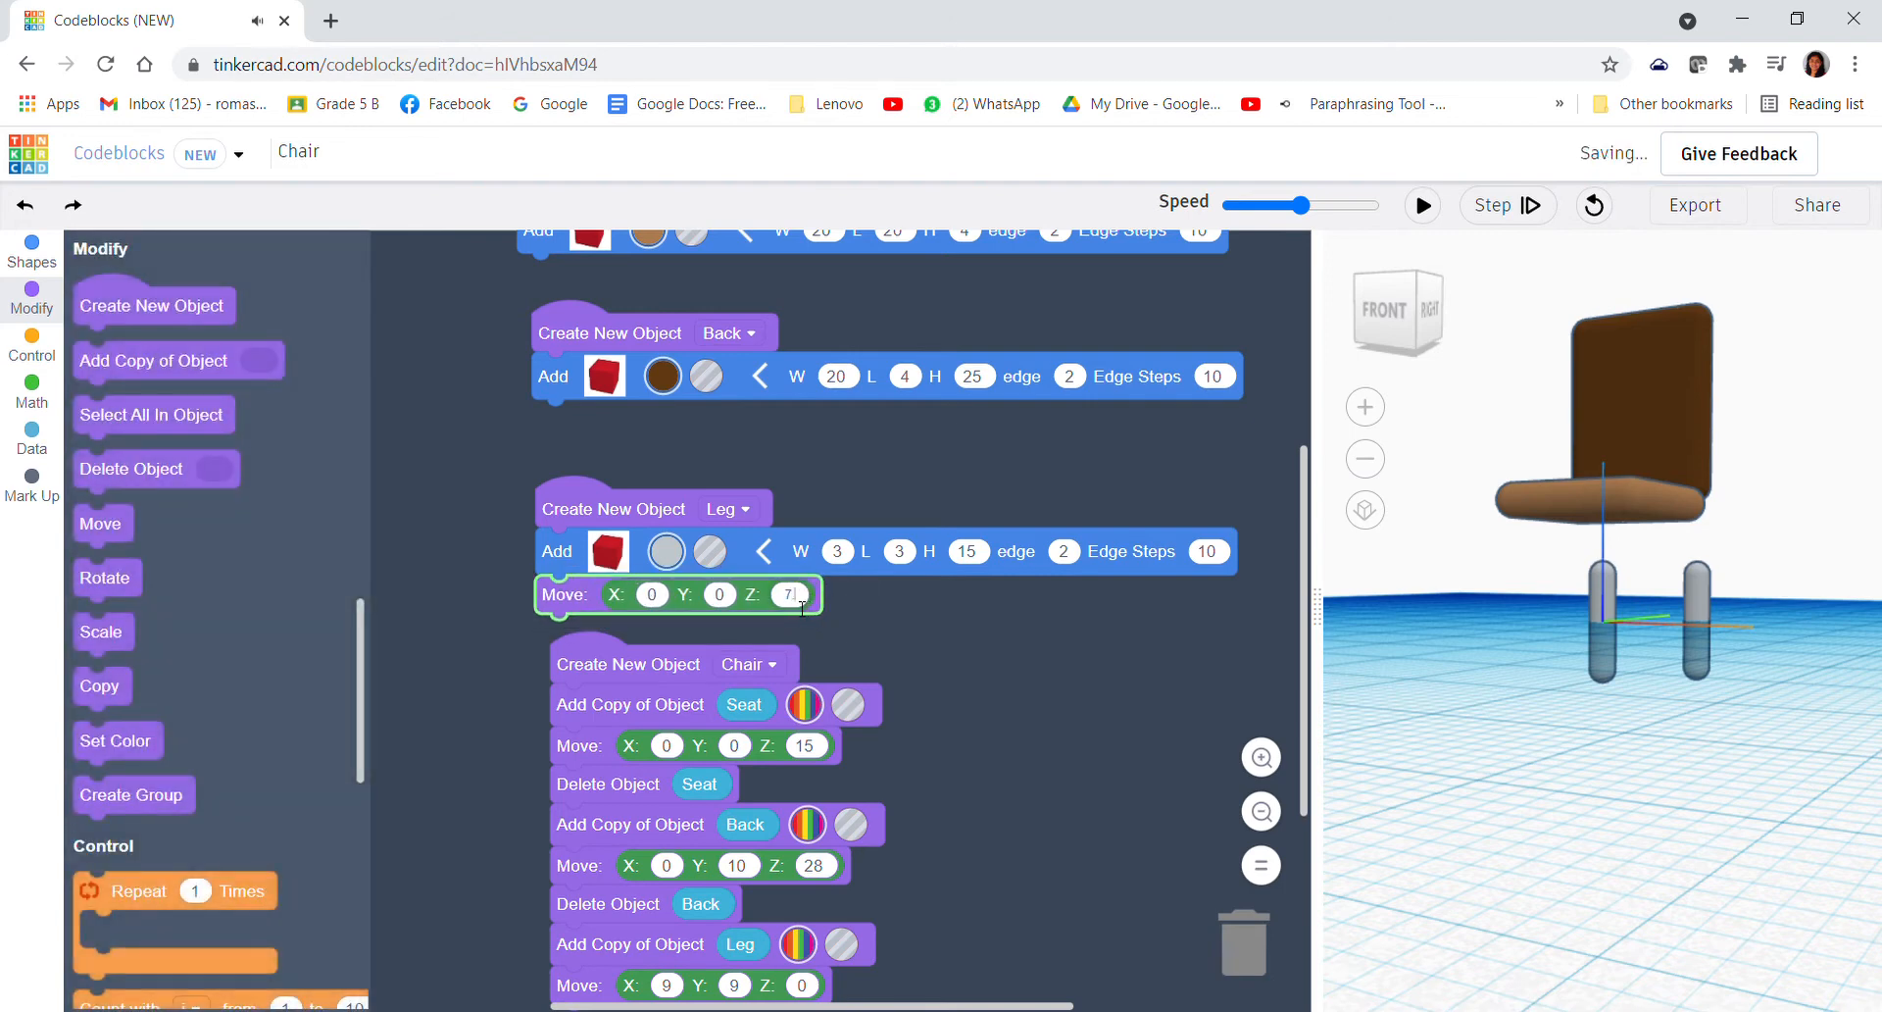
text(5)
scroll(621, 519, down, 2)
drag(622, 519, 604, 568)
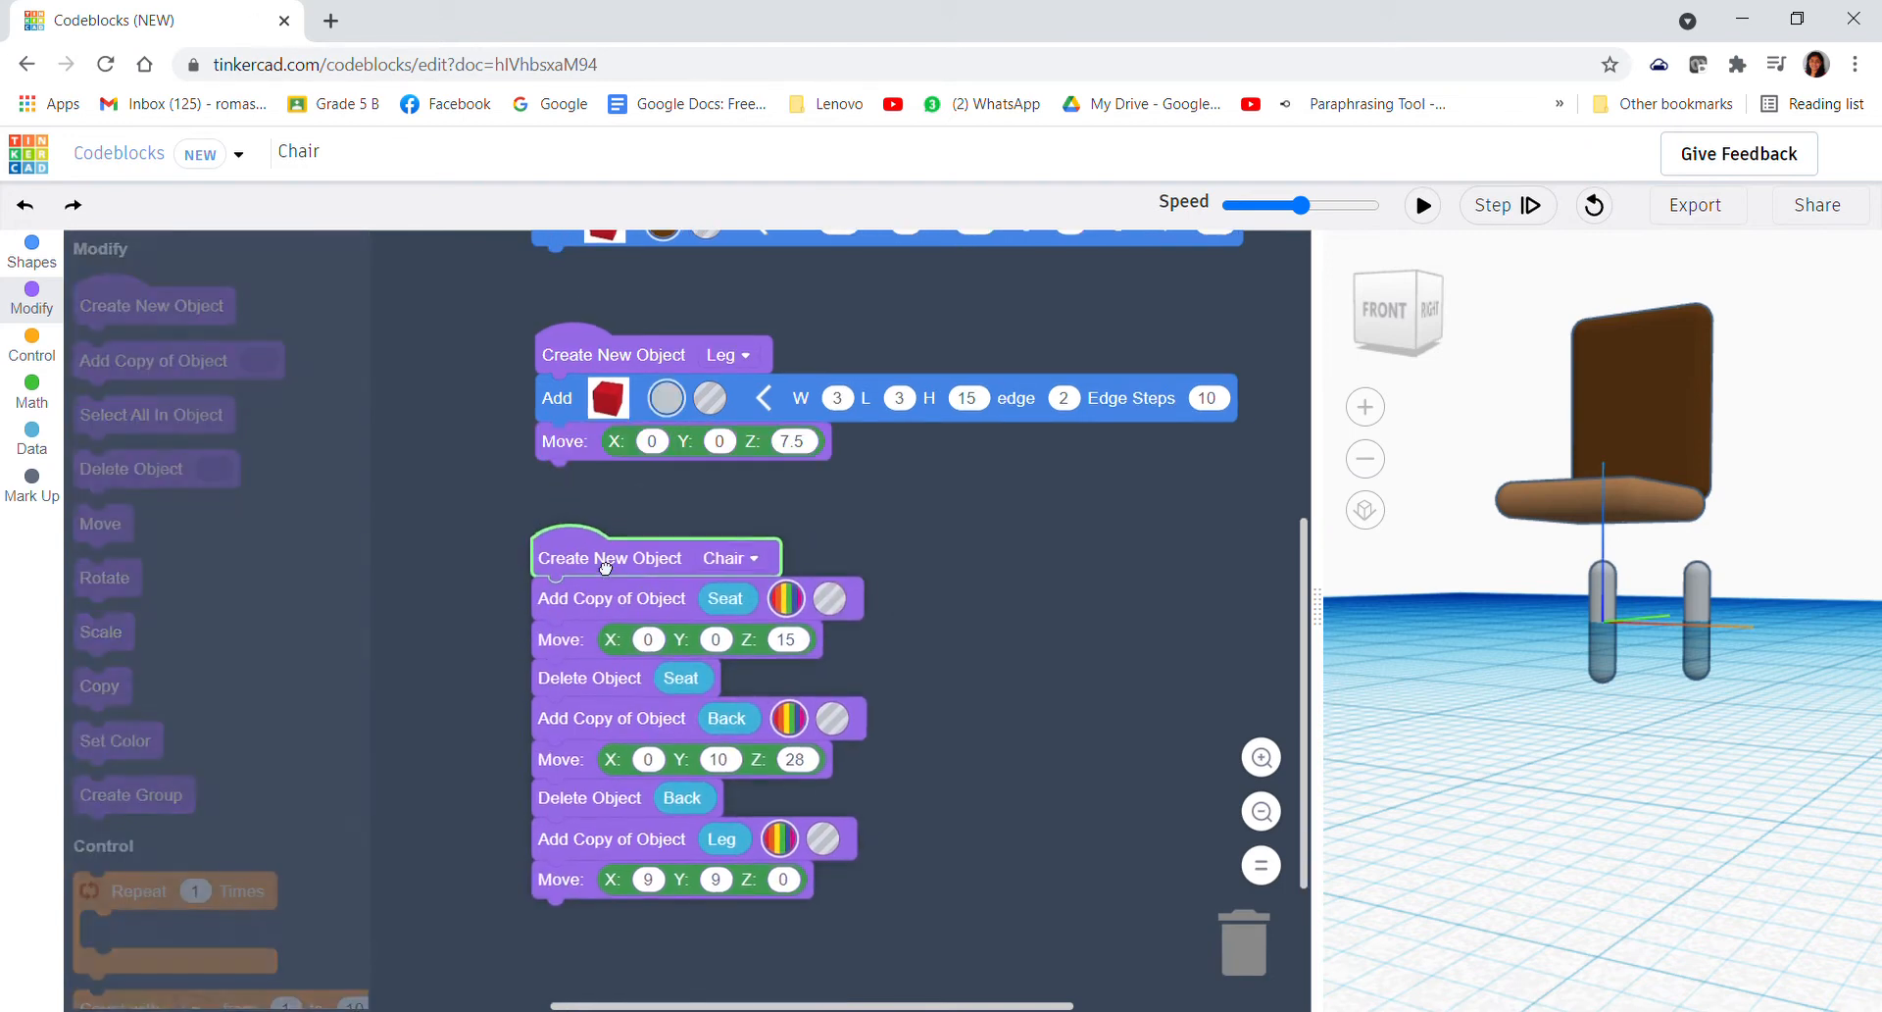
scroll(692, 531, down, 4)
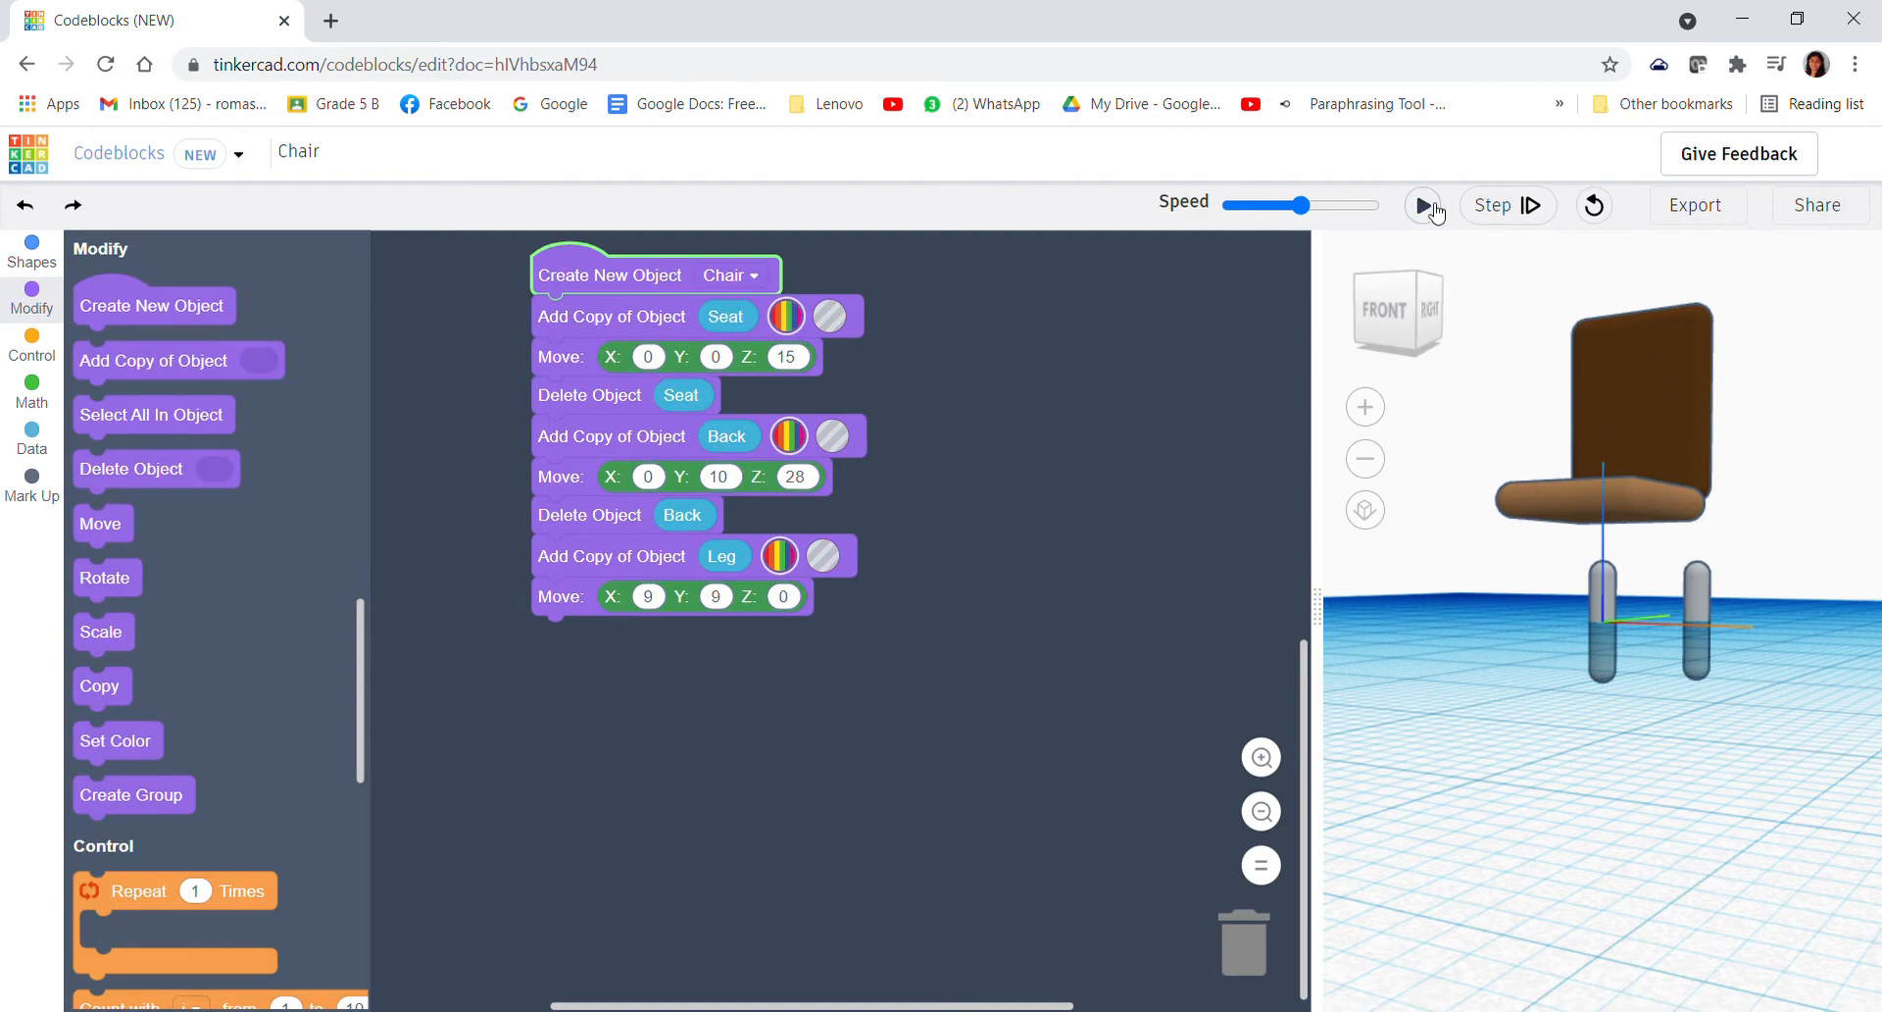
click(1429, 207)
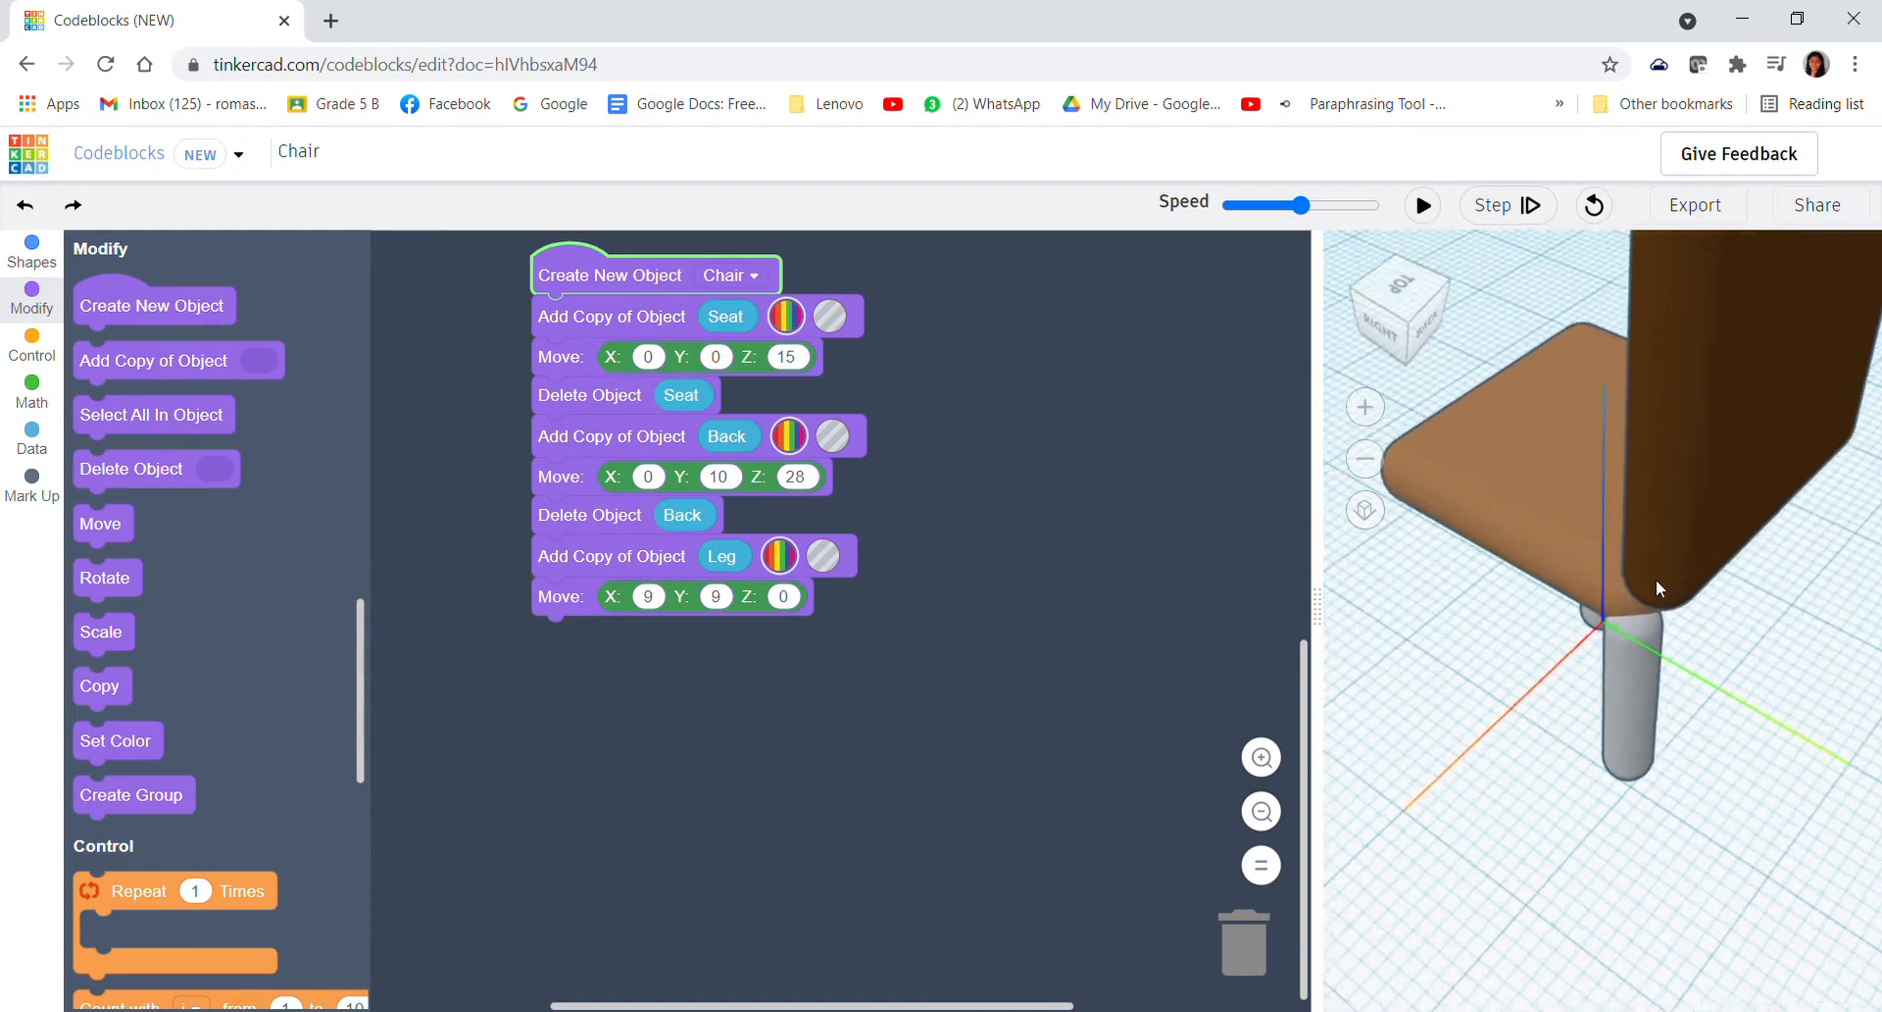
- Change the Leg copy's move to X 8, Y 8 and rebuild the chair
right_drag(1666, 580, 1634, 550)
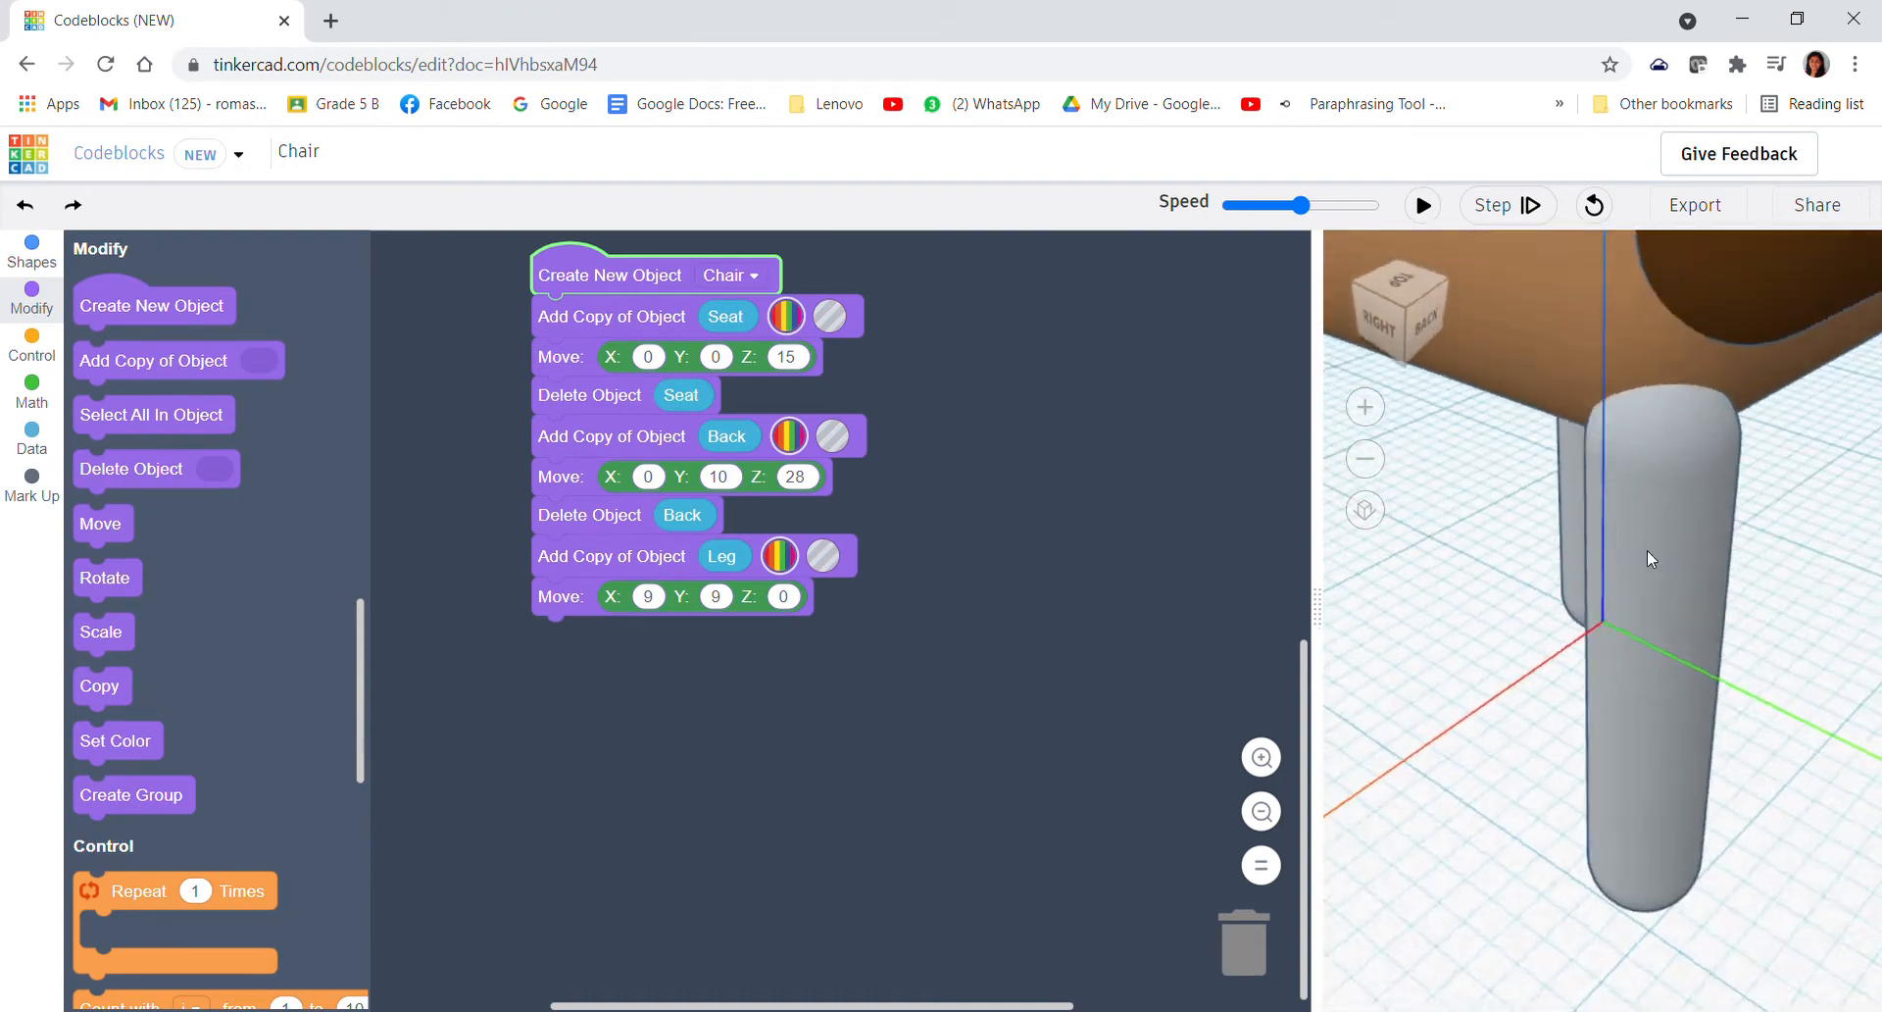
scroll(1634, 551, down, 3)
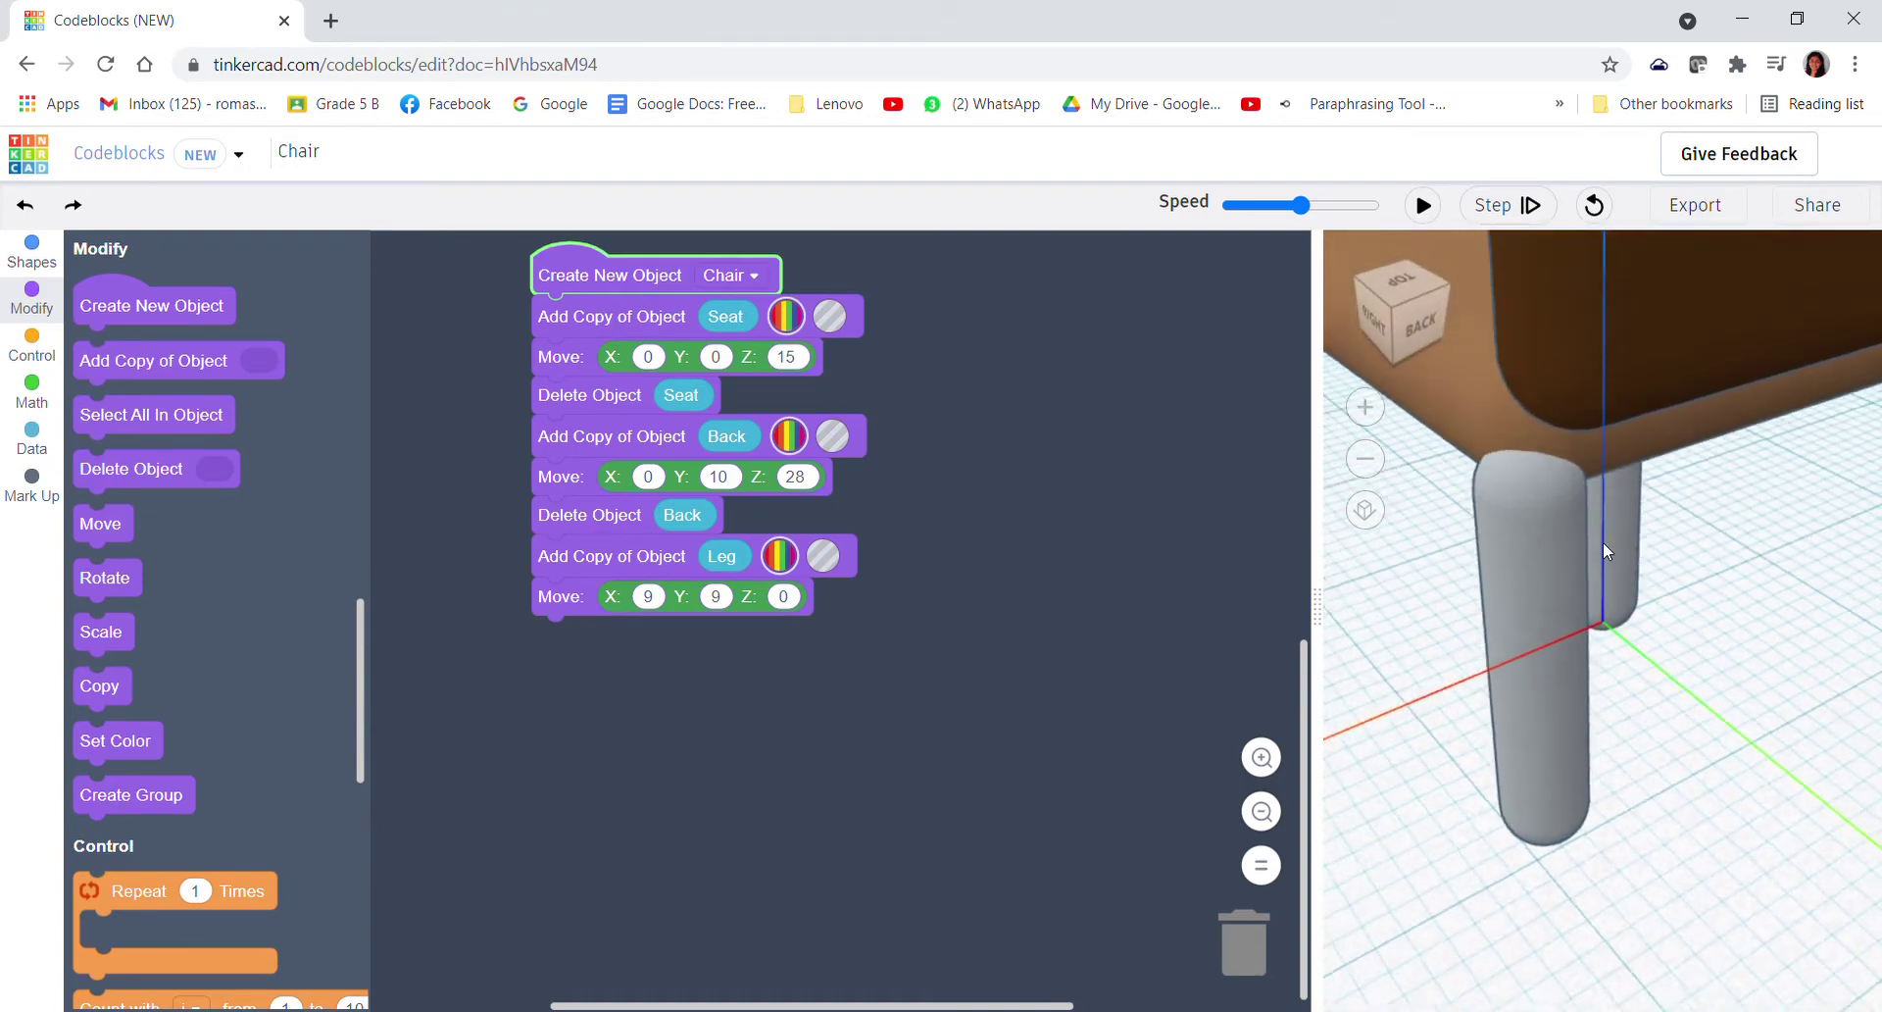
click(648, 598)
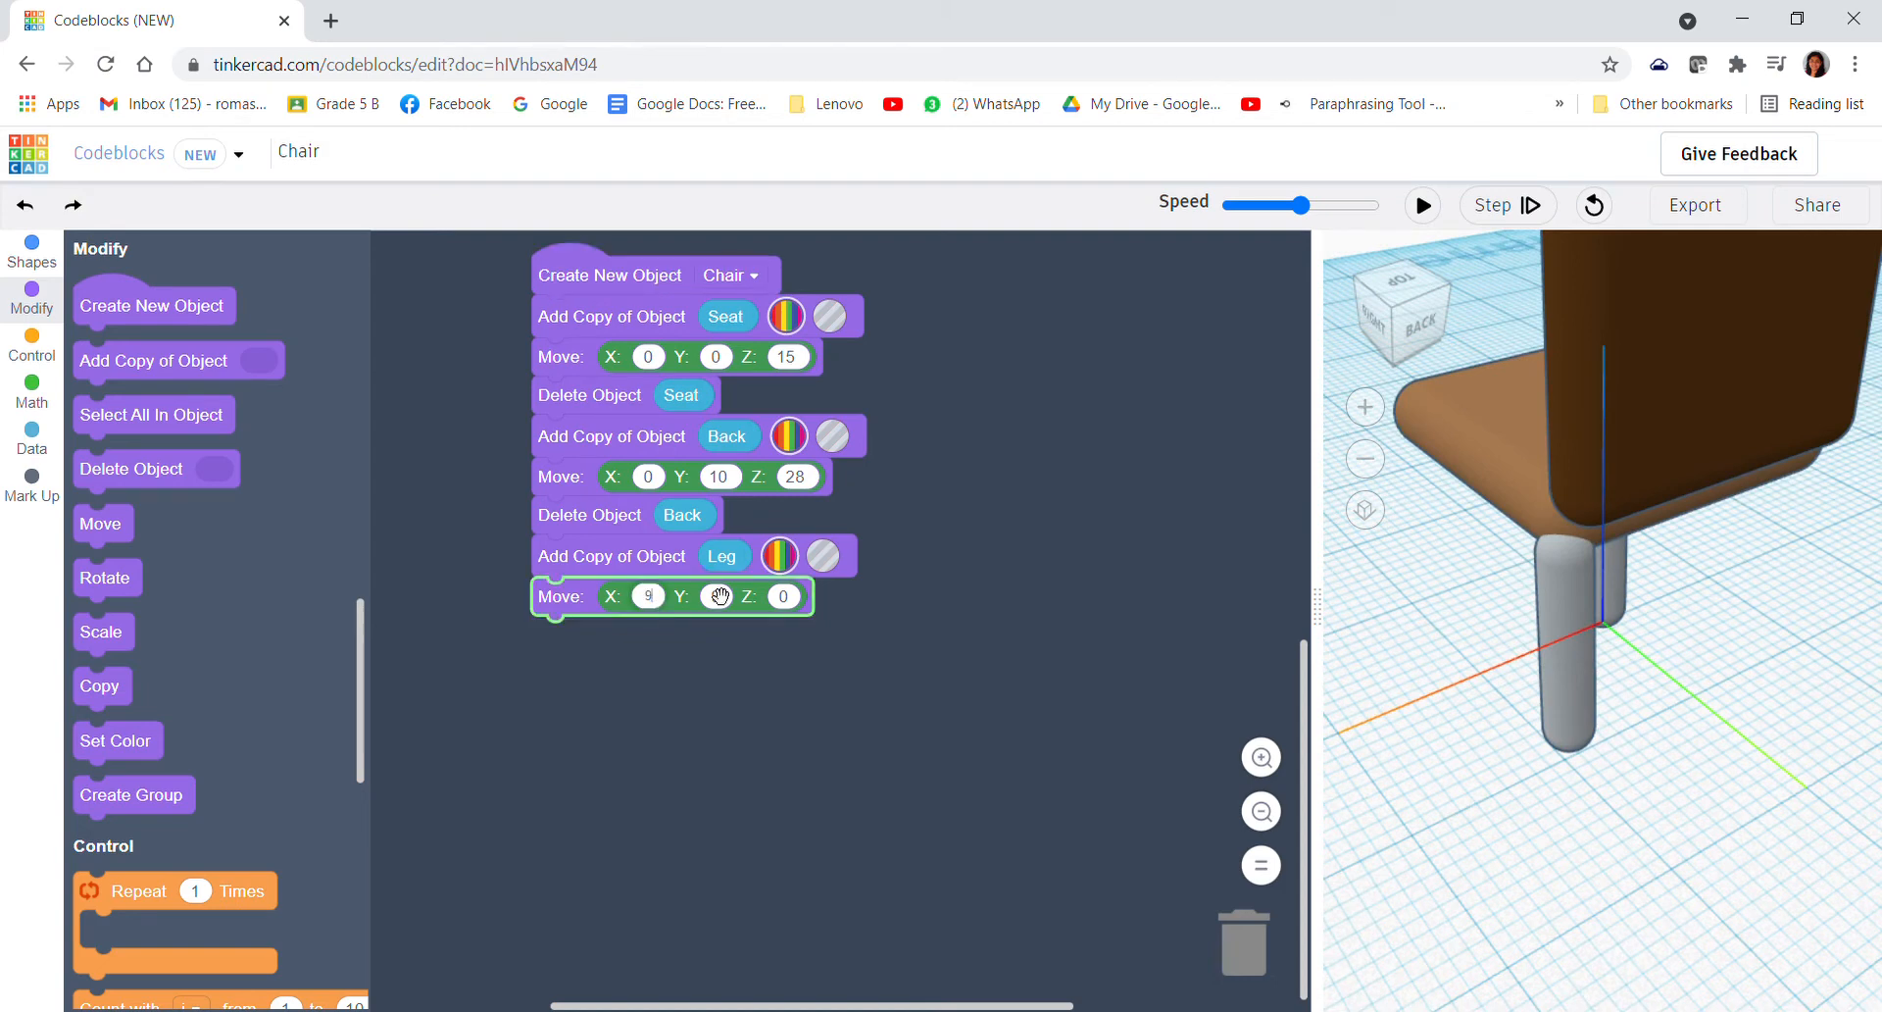
key(BackSpace)
text(9)
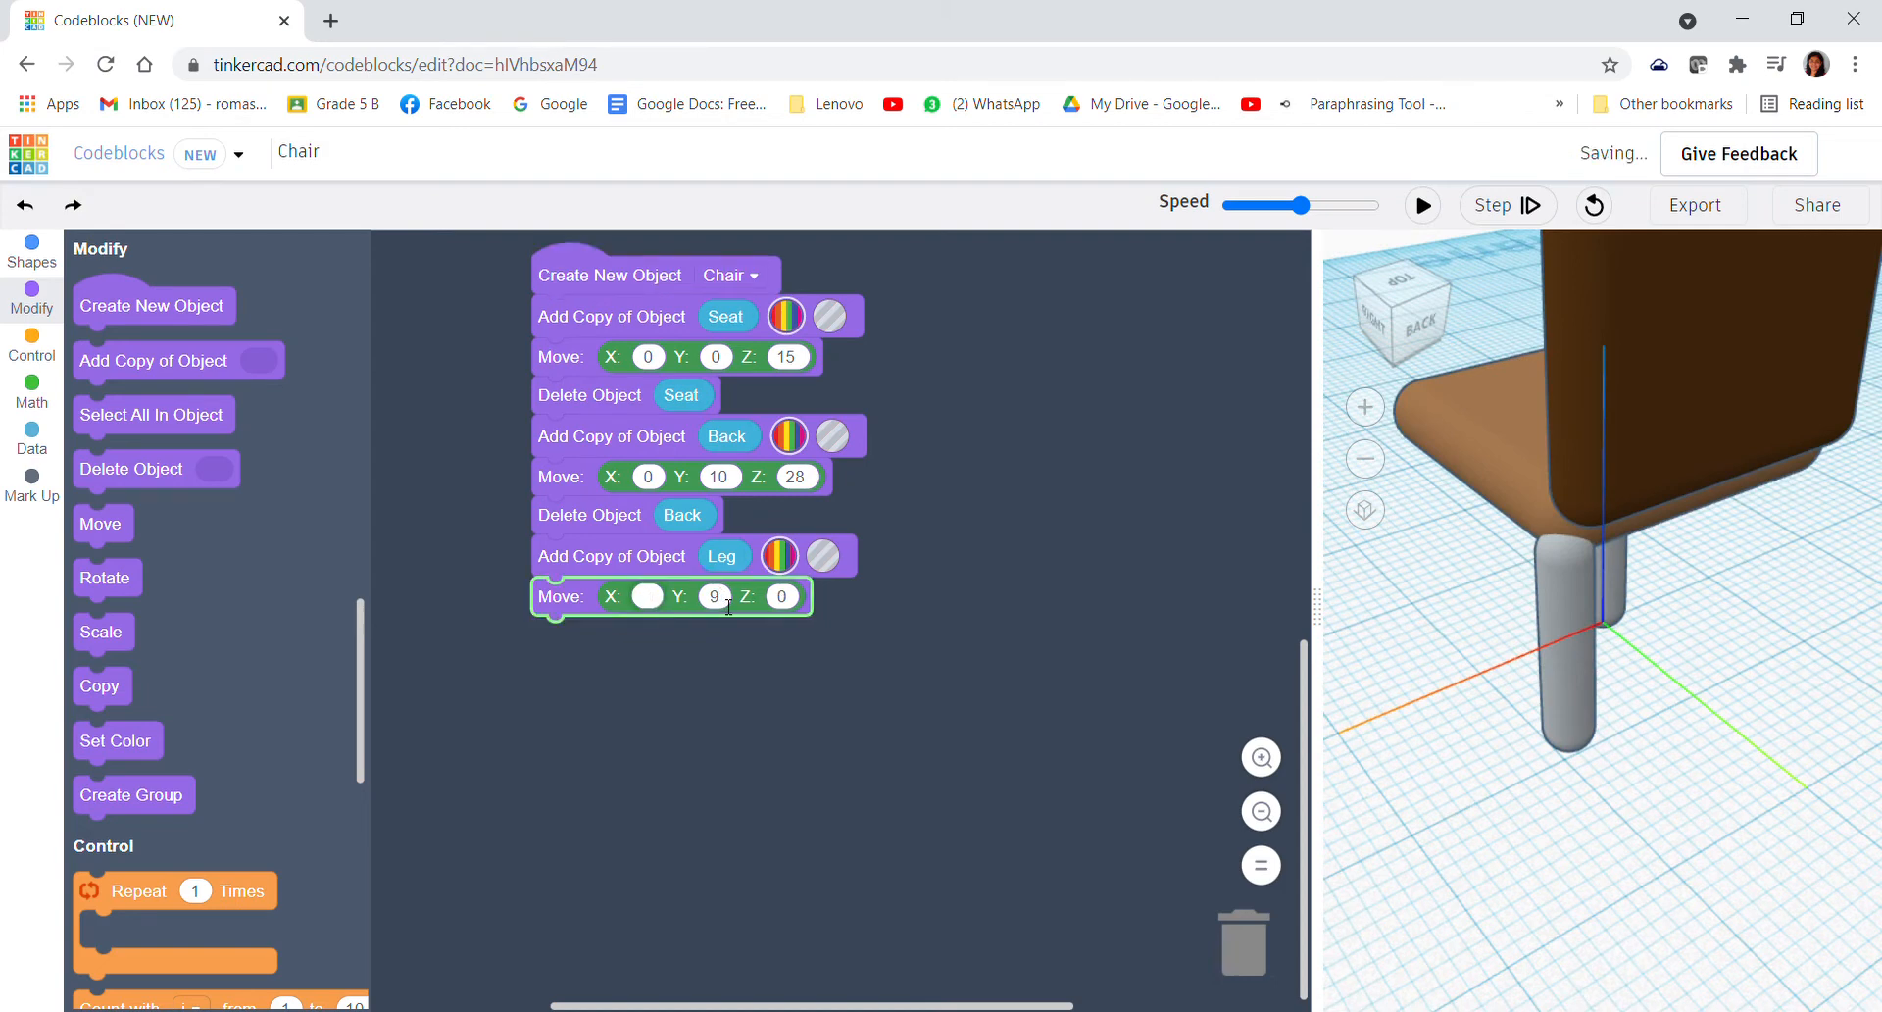
text(8)
click(976, 556)
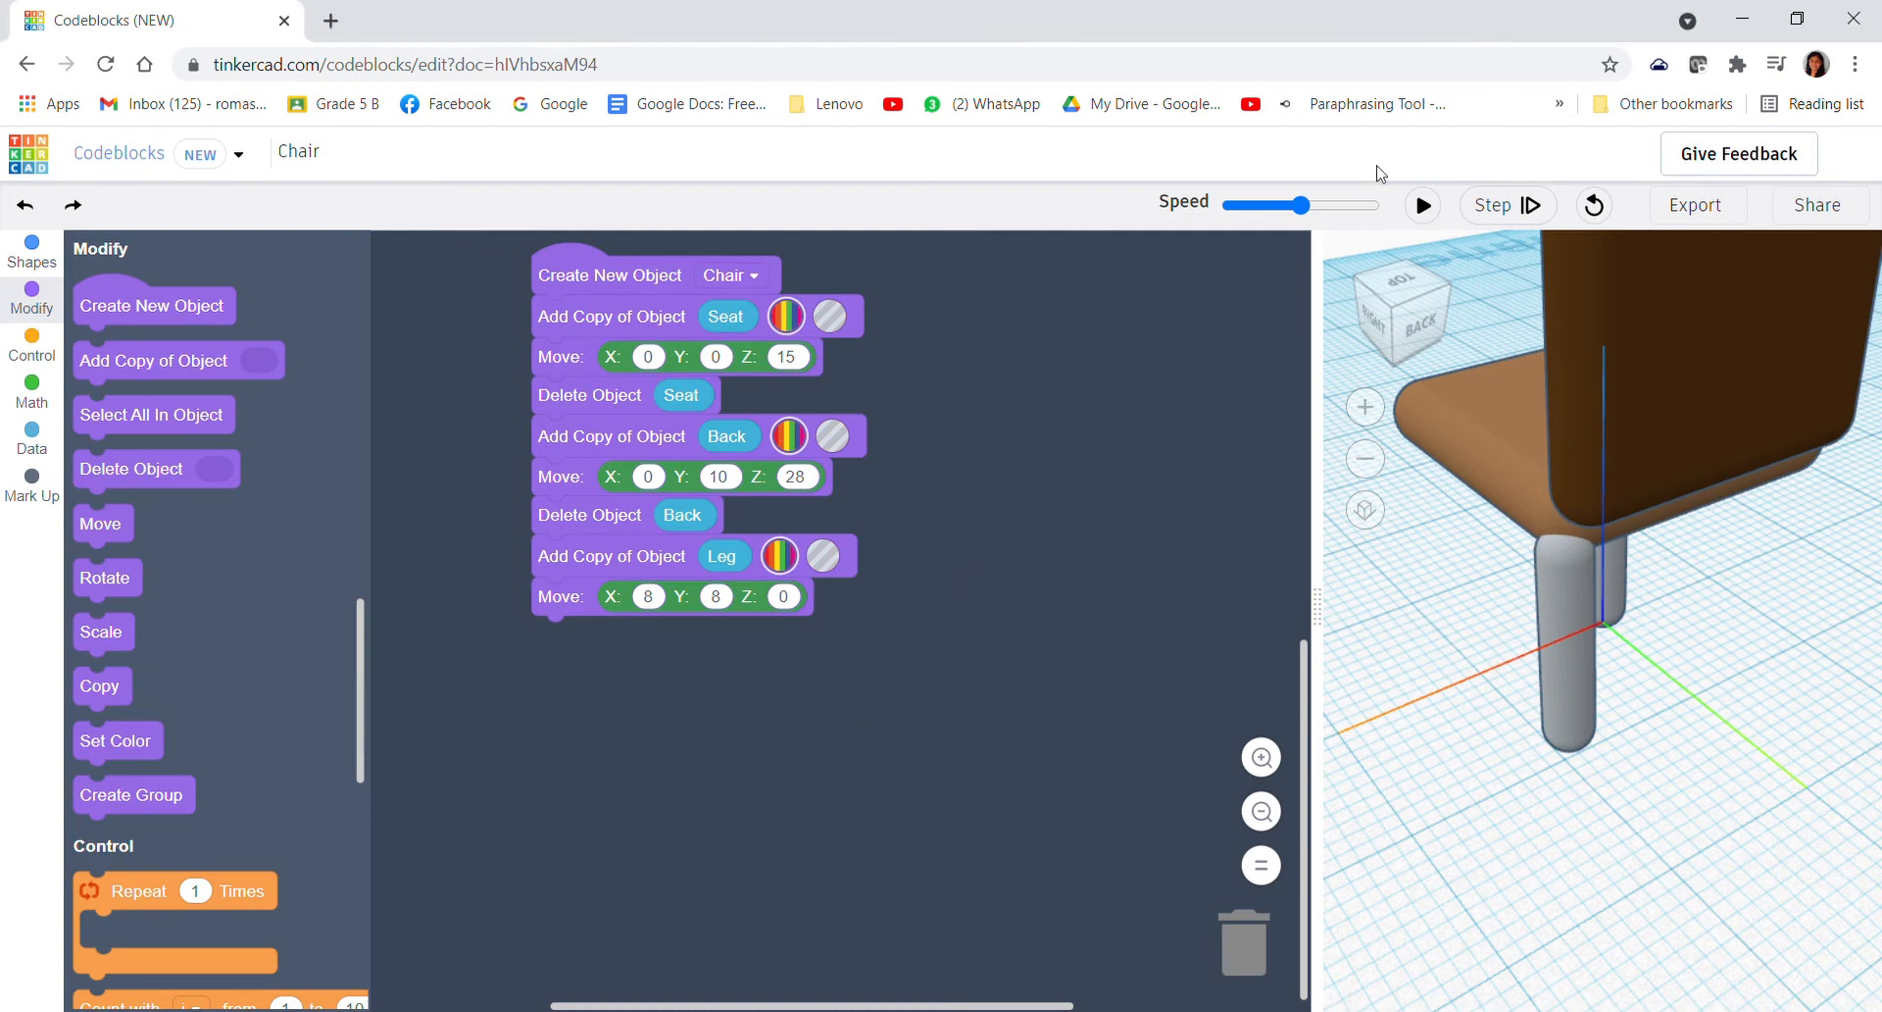
click(1416, 207)
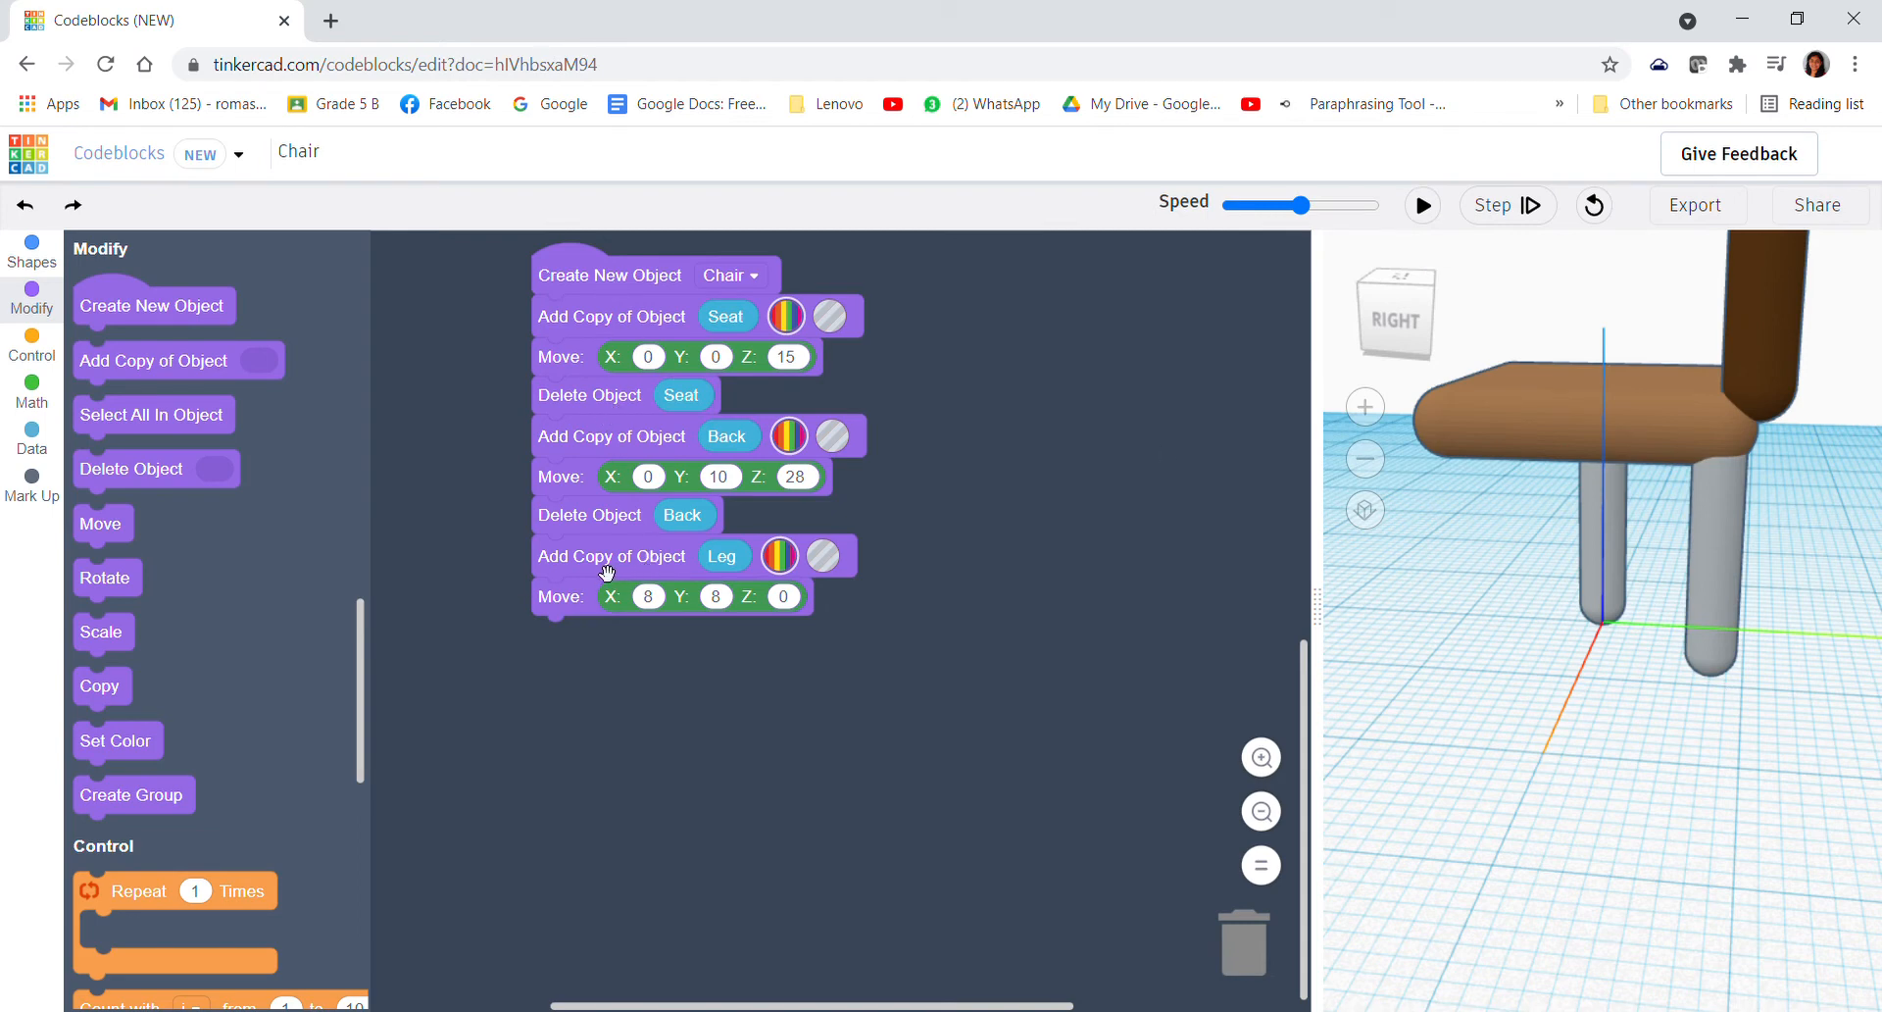
- Duplicate the Leg copy and move pair, set the second leg to X -8, Y 8, and rebuild
right_drag(1474, 549, 1493, 531)
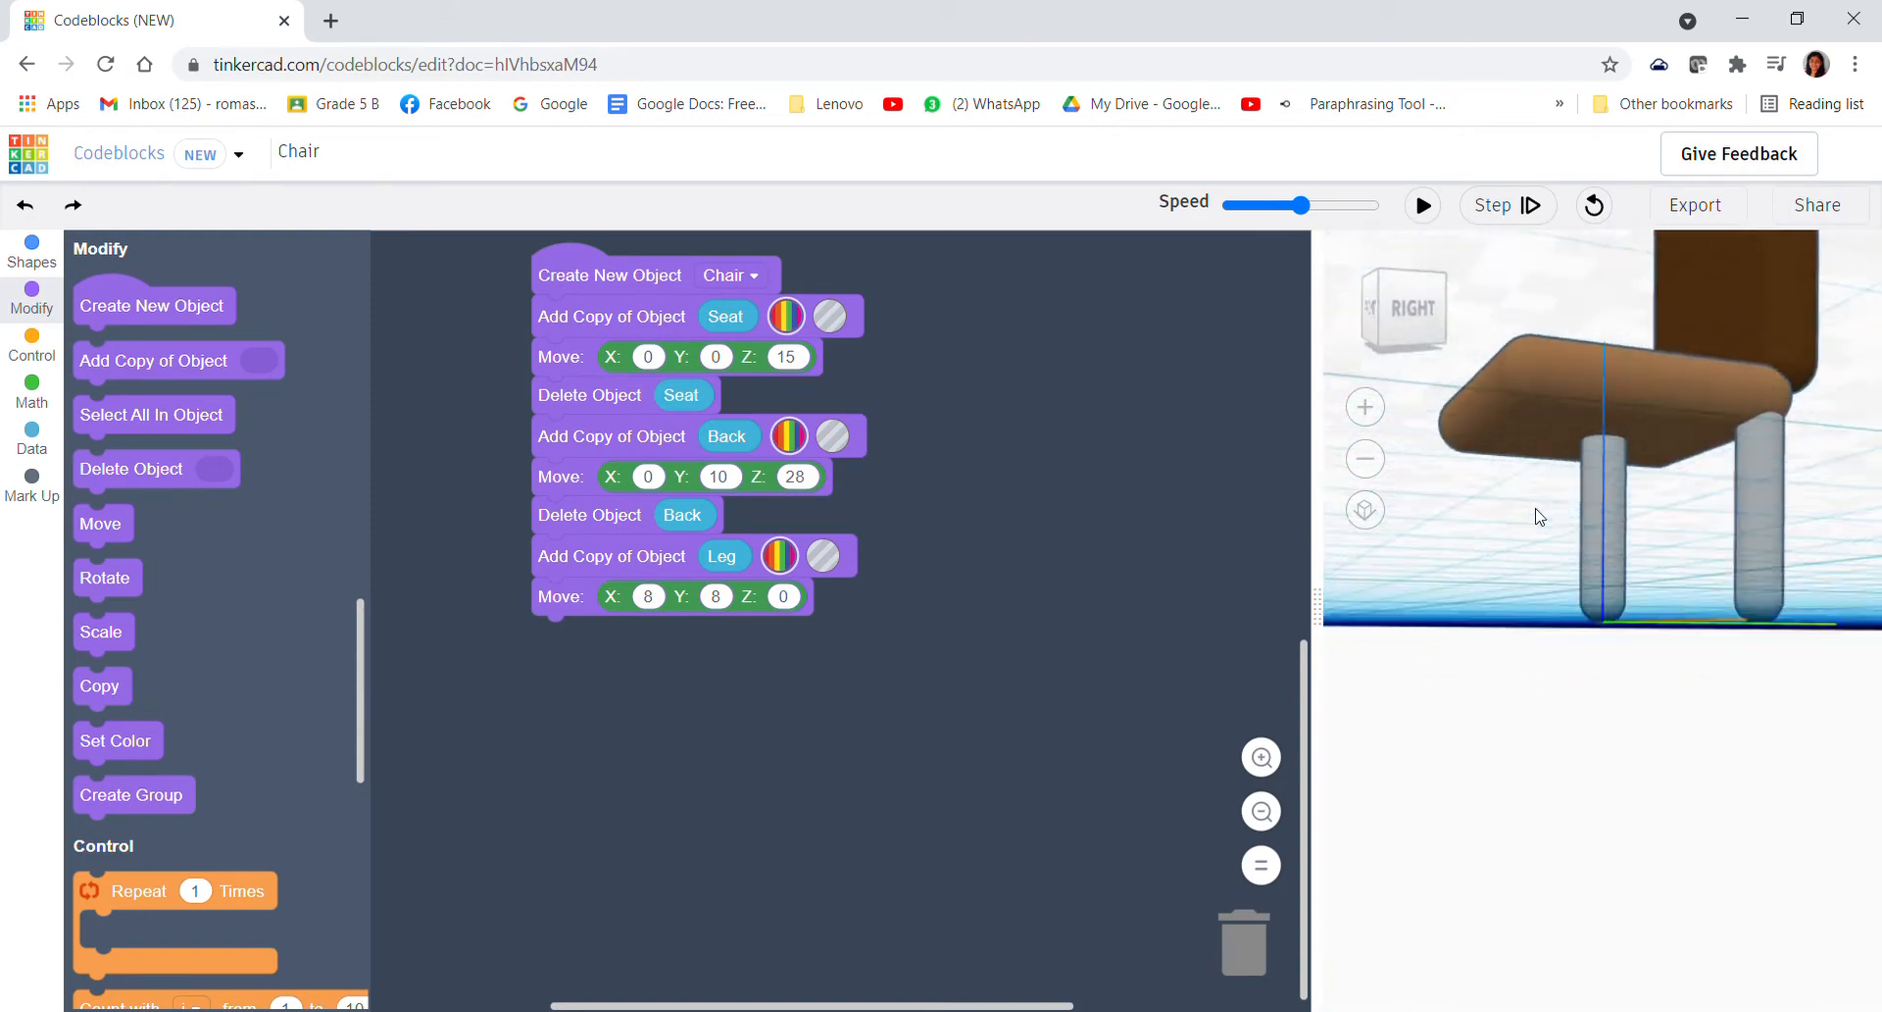
right_drag(1492, 532, 1538, 512)
right_click(556, 562)
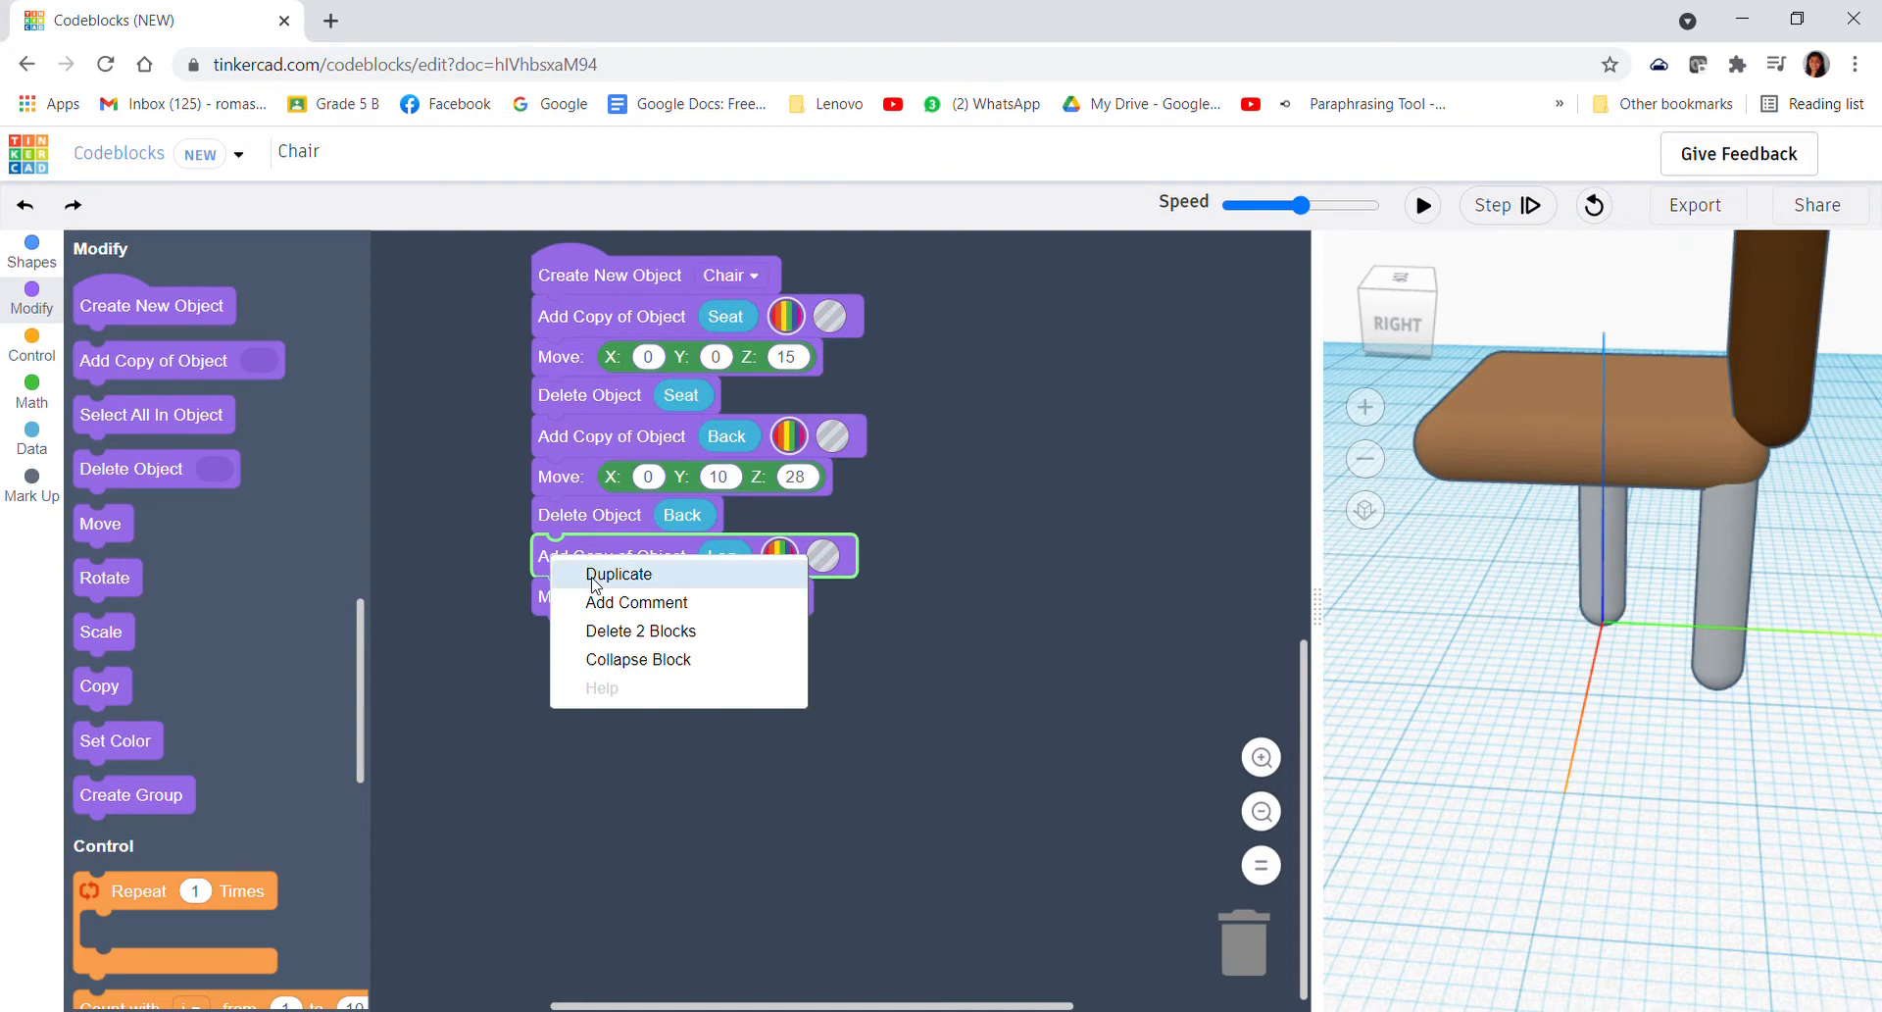
click(596, 577)
mouse_move(606, 596)
mouse_down()
mouse_move(629, 783)
mouse_move(500, 596)
mouse_up()
right_drag(1442, 609, 1501, 686)
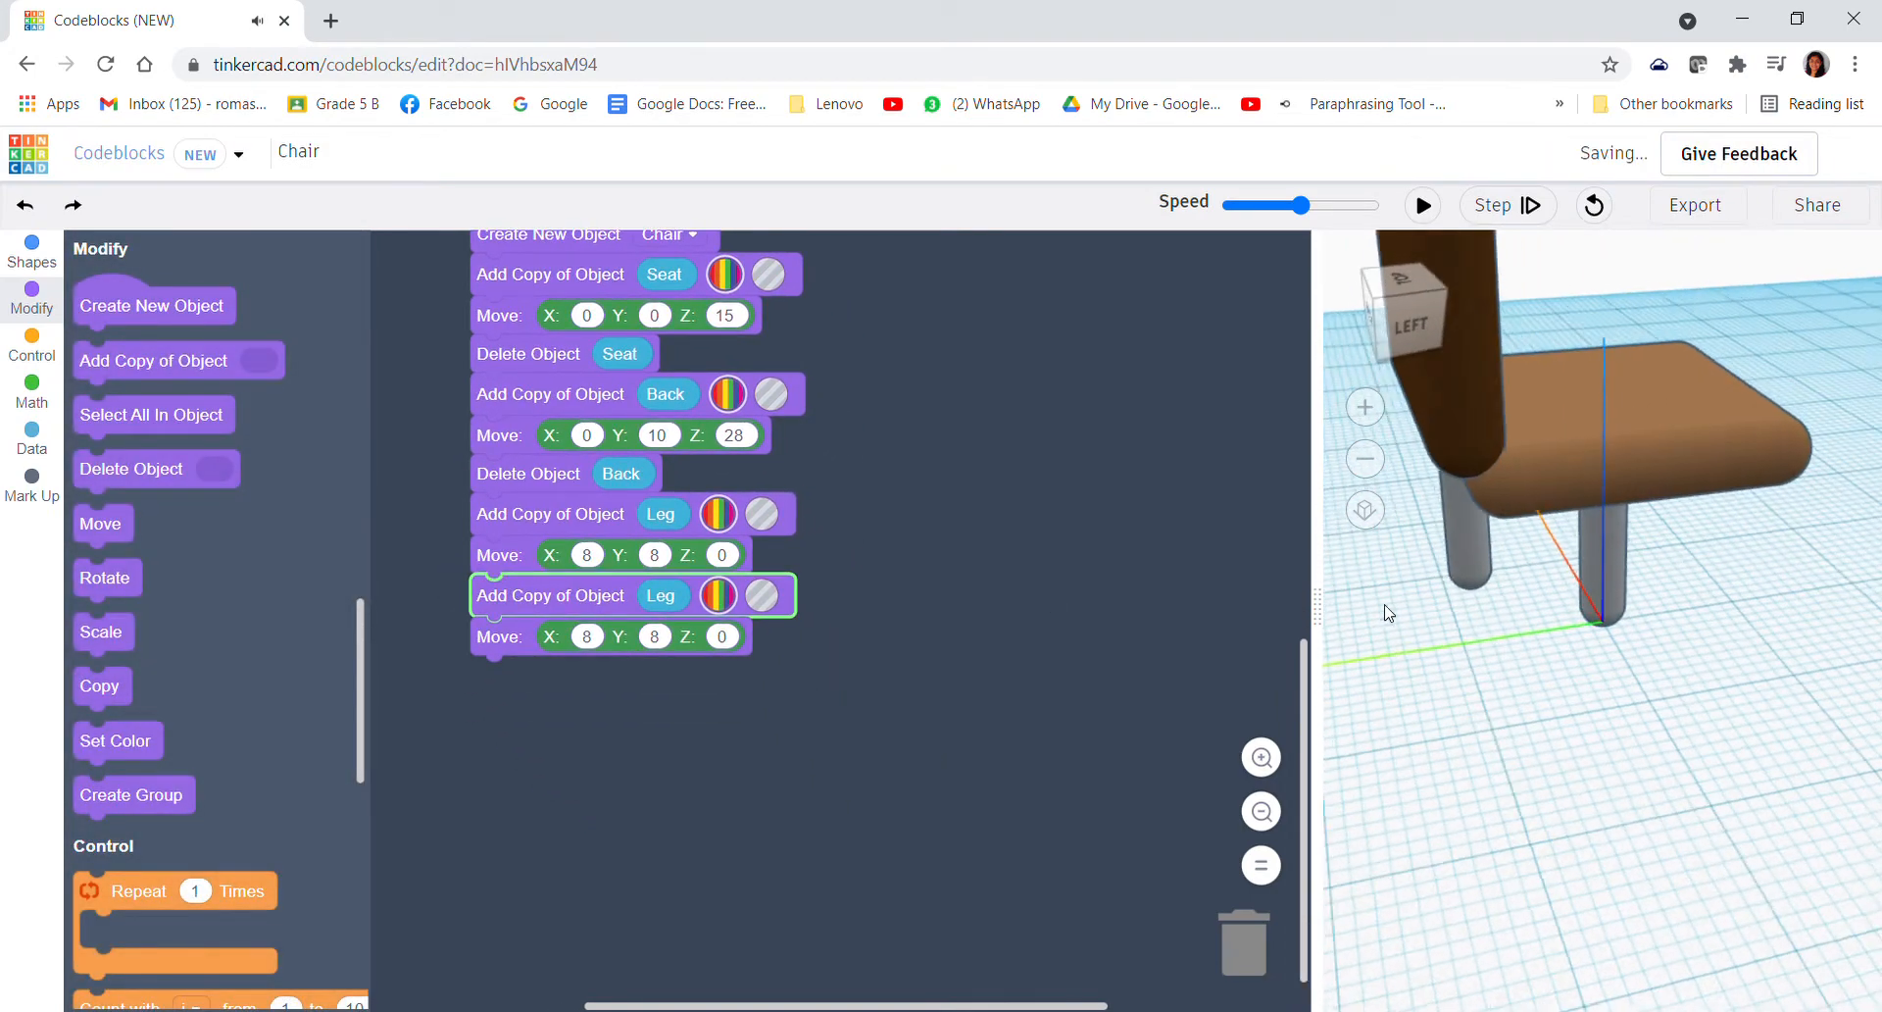
click(588, 635)
text(-8)
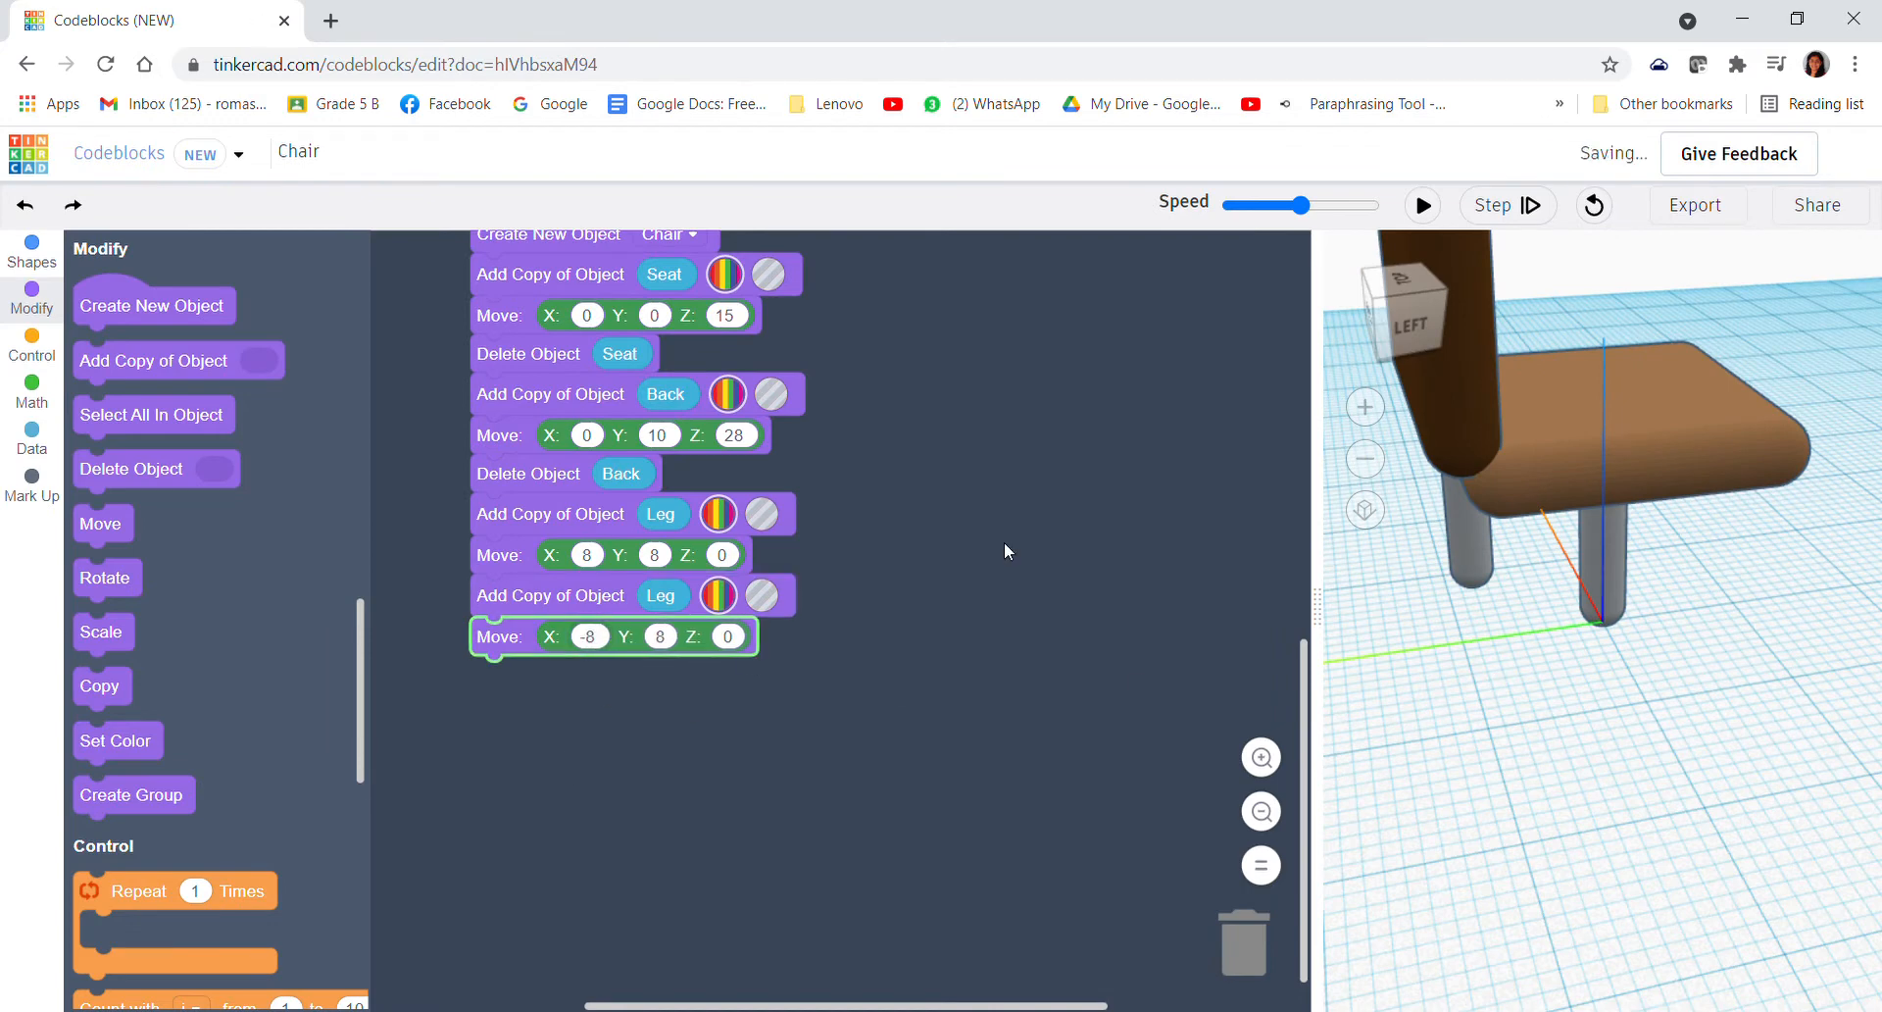
click(1424, 204)
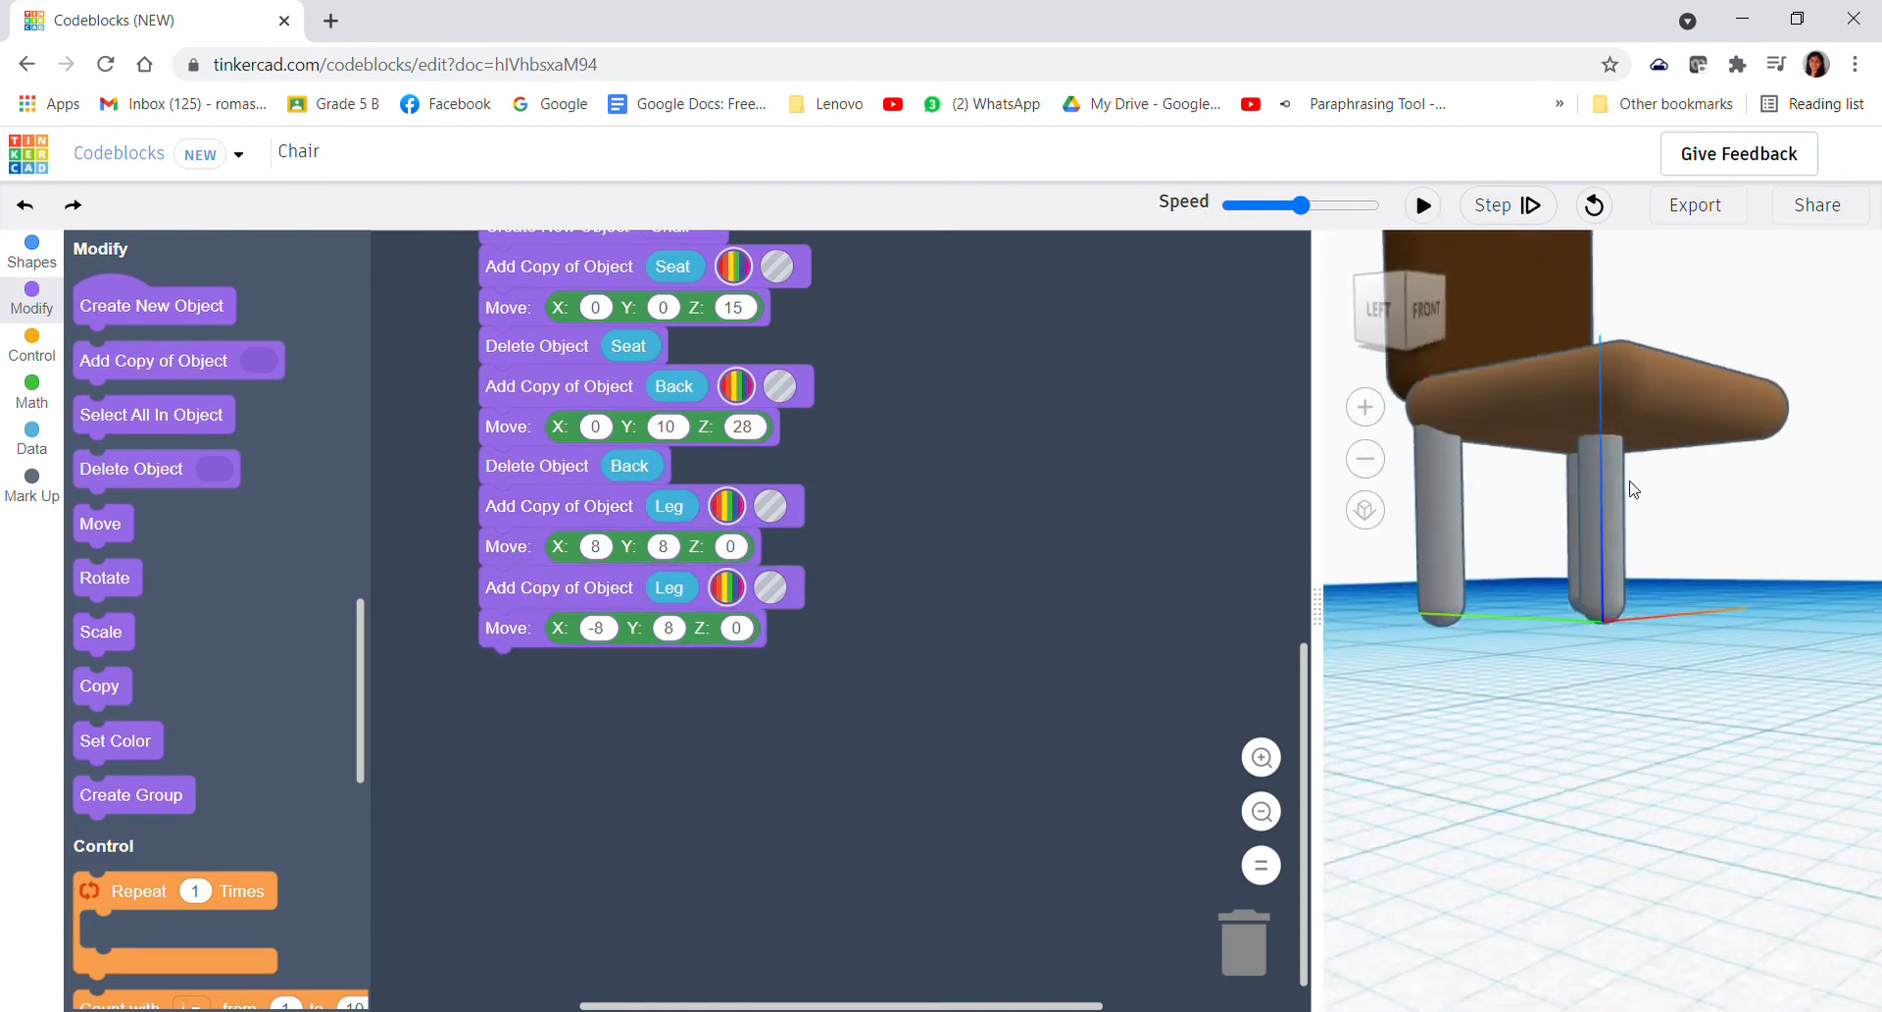
- Duplicate the leg pair again for third and fourth legs at (8, -8) and (-8, -8), then rebuild
right_click(522, 511)
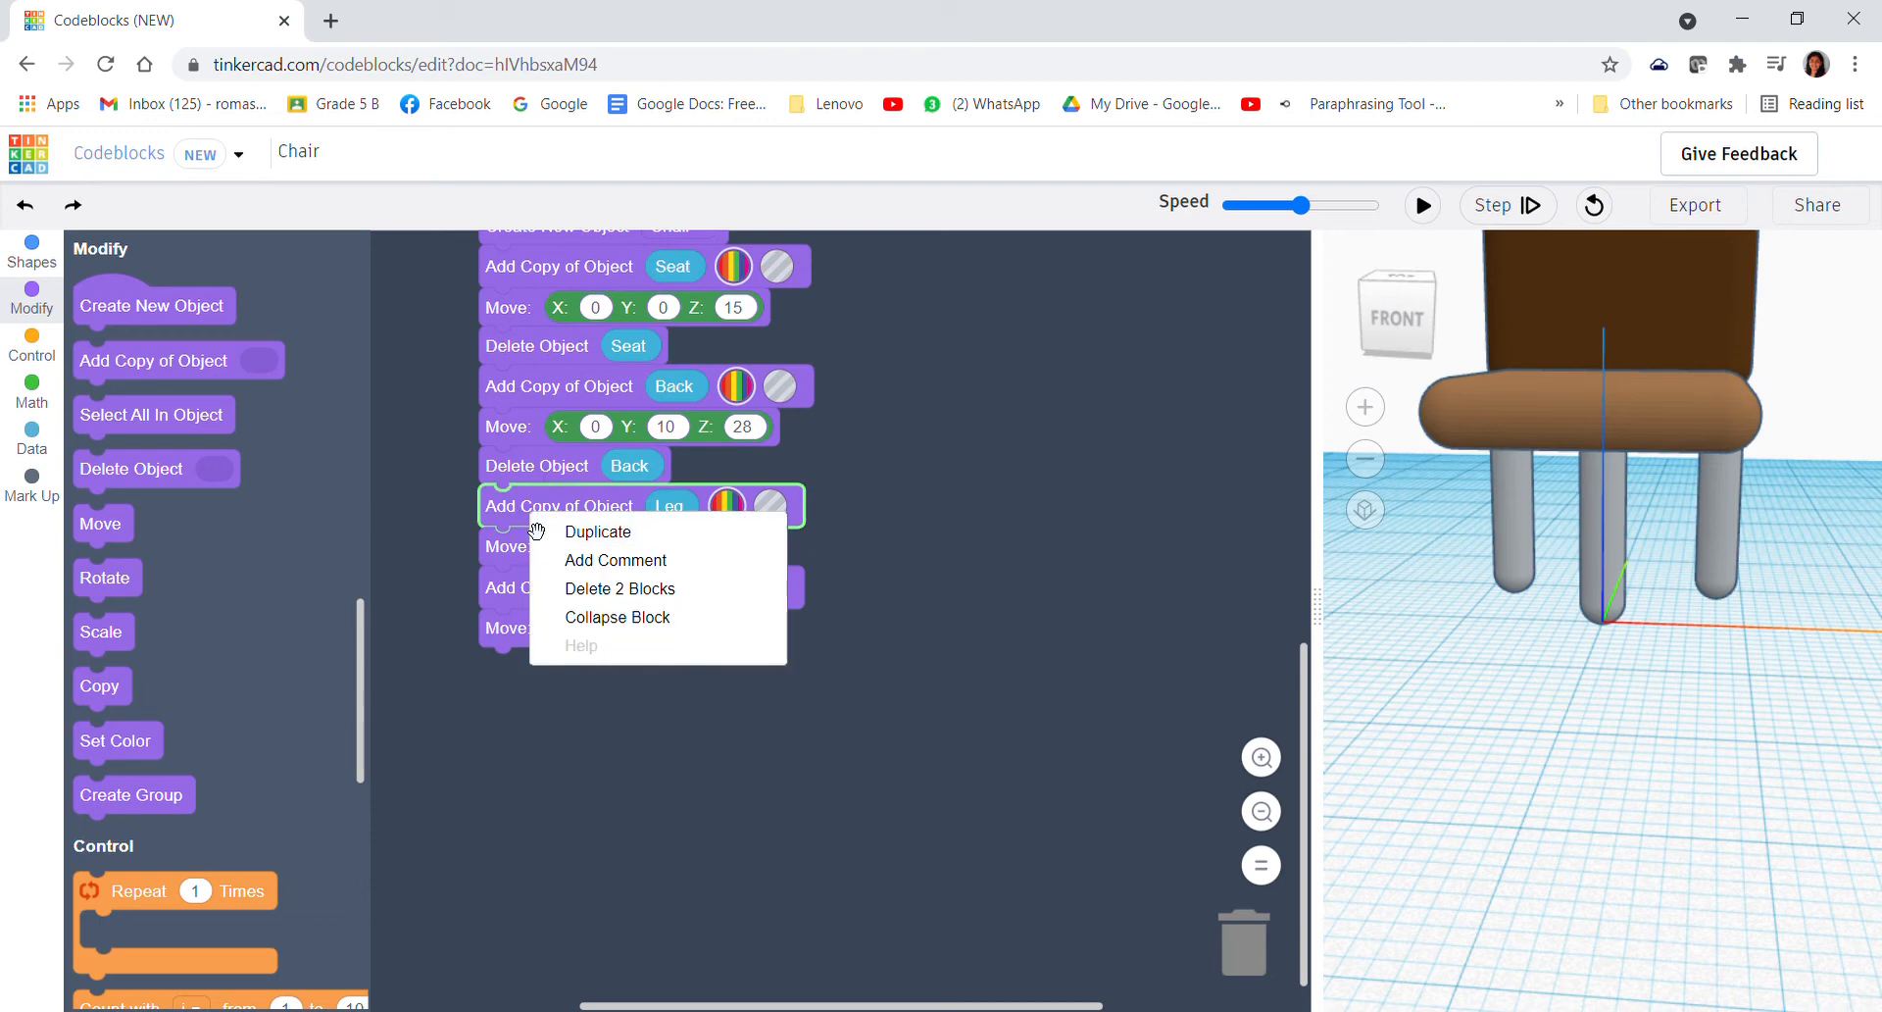
click(581, 530)
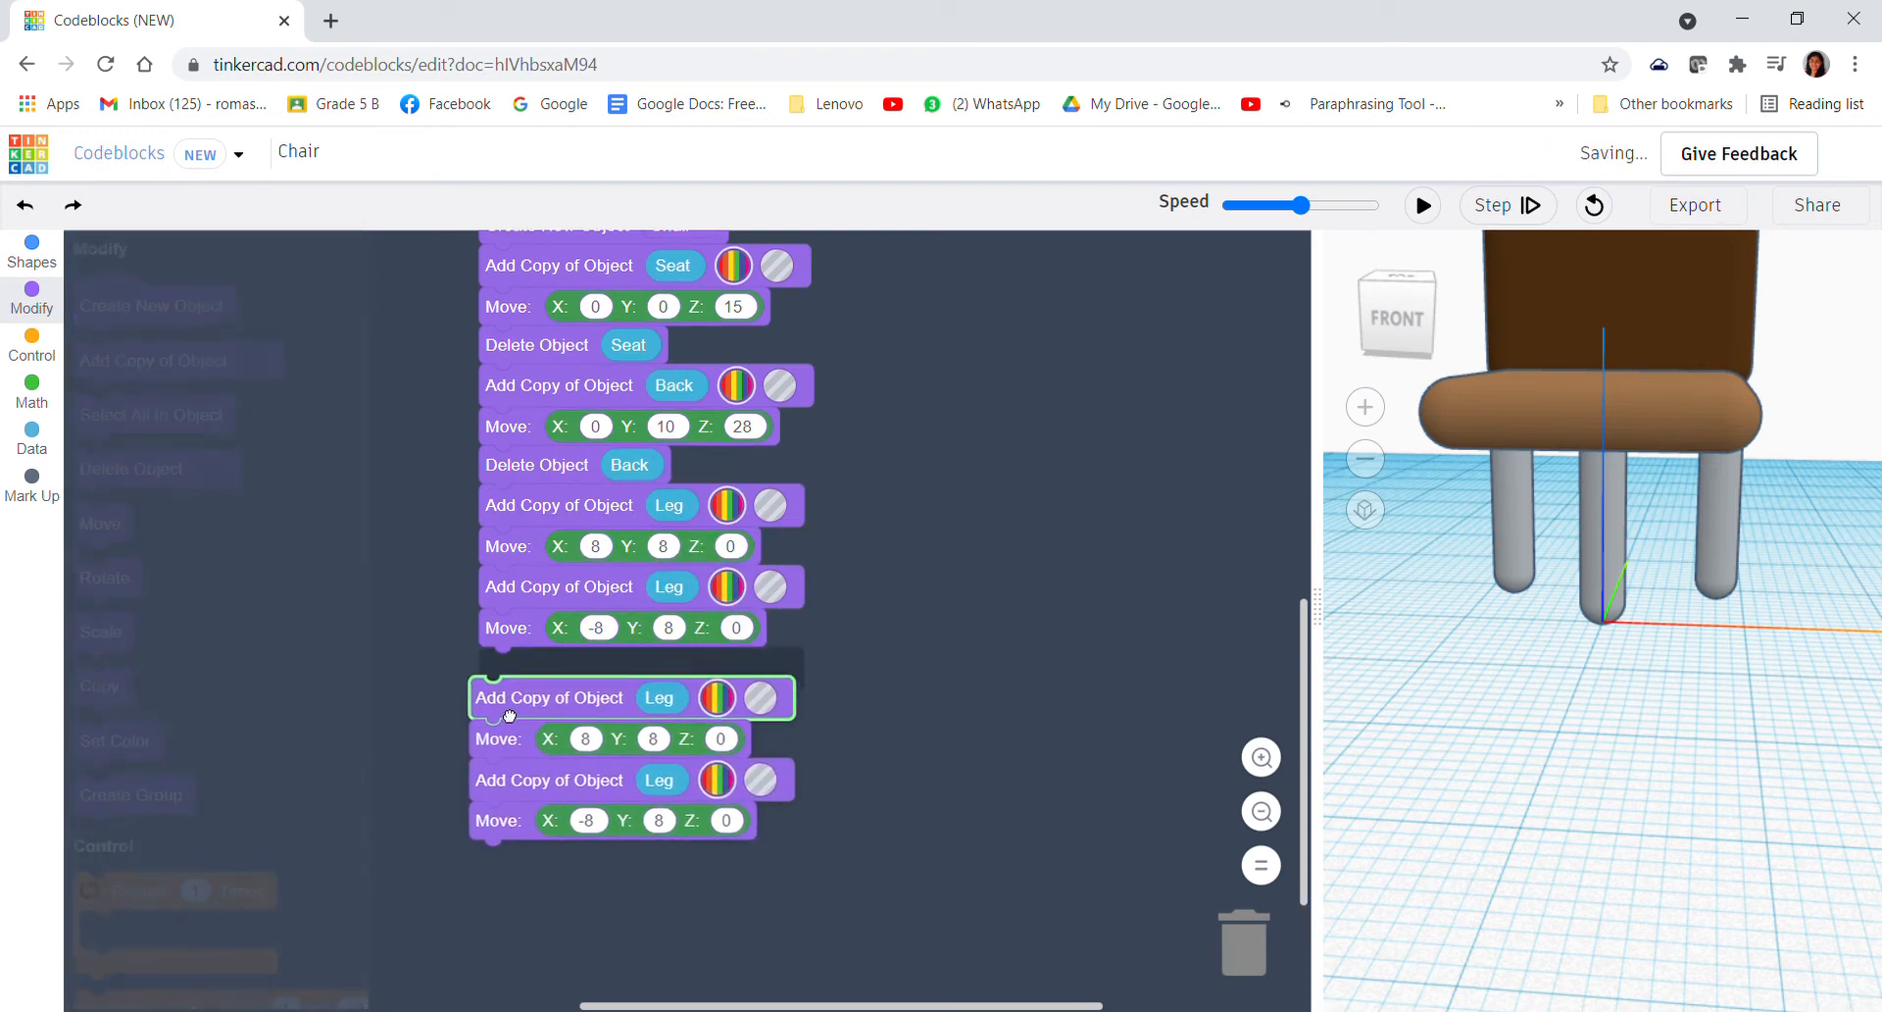
drag(508, 717, 517, 689)
click(596, 710)
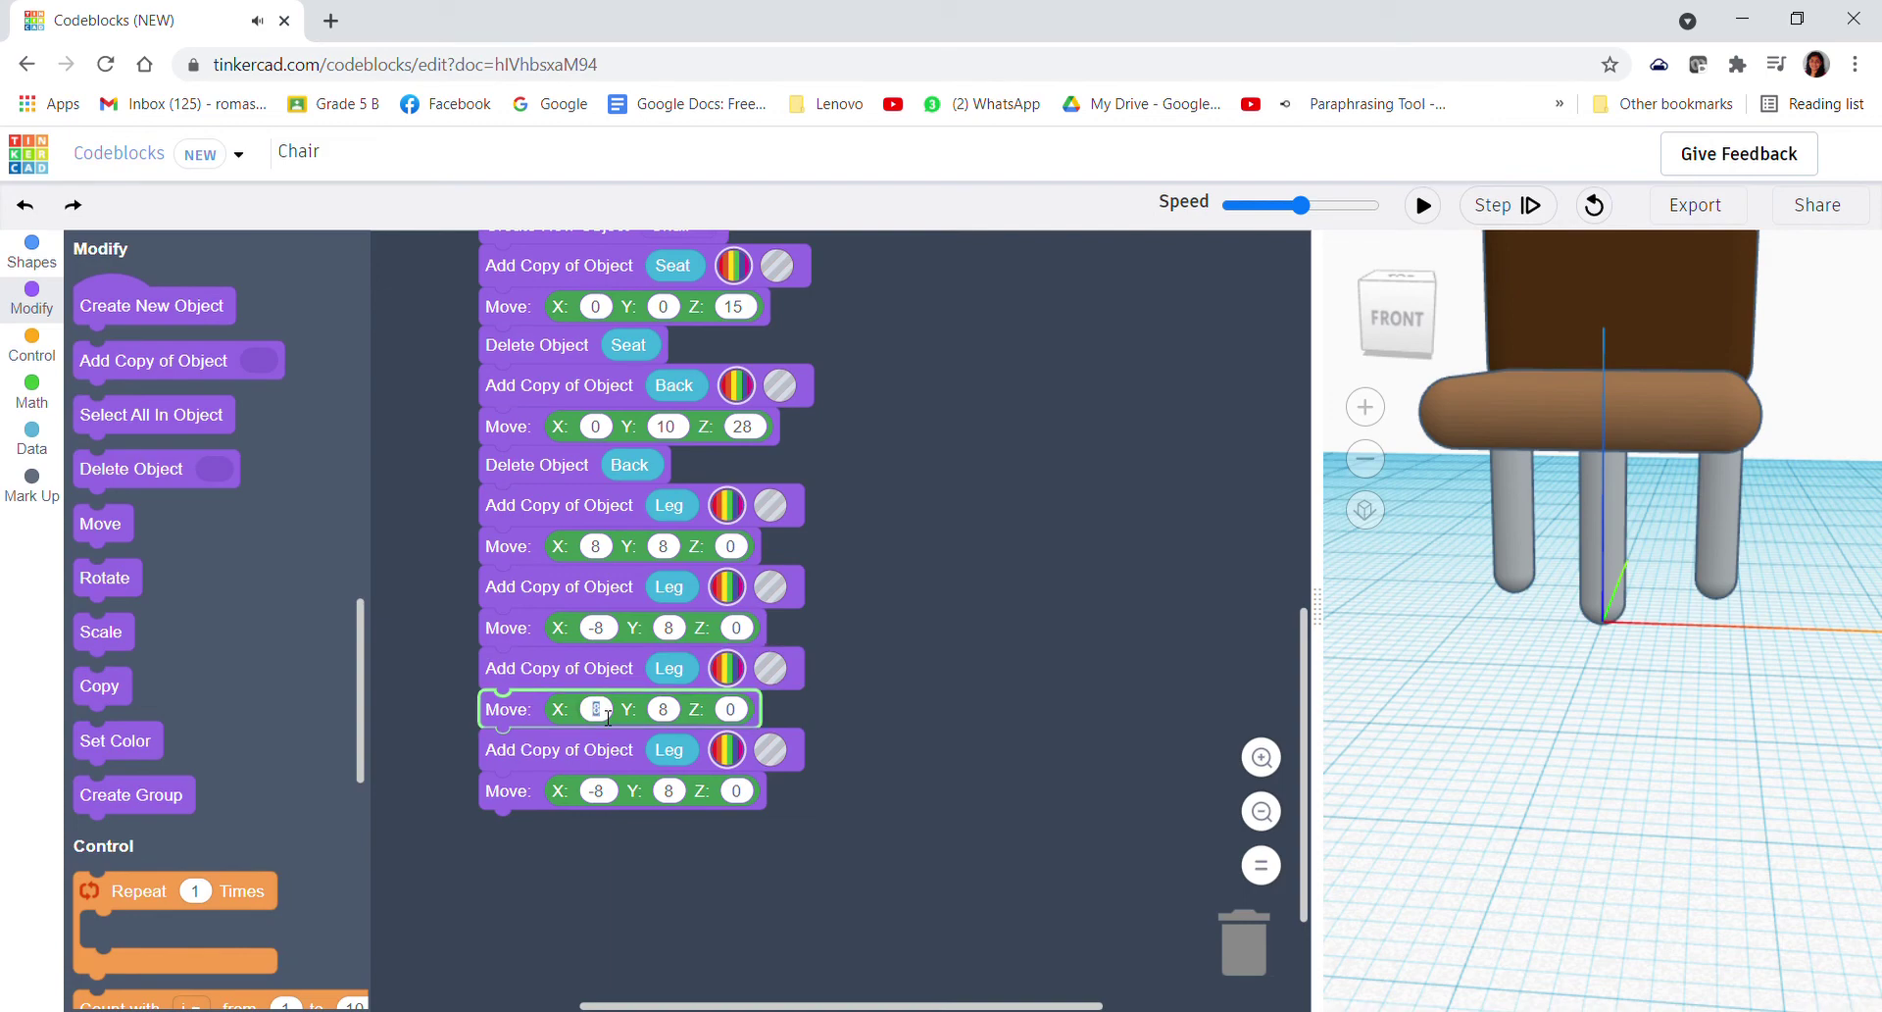
click(666, 709)
text(8)
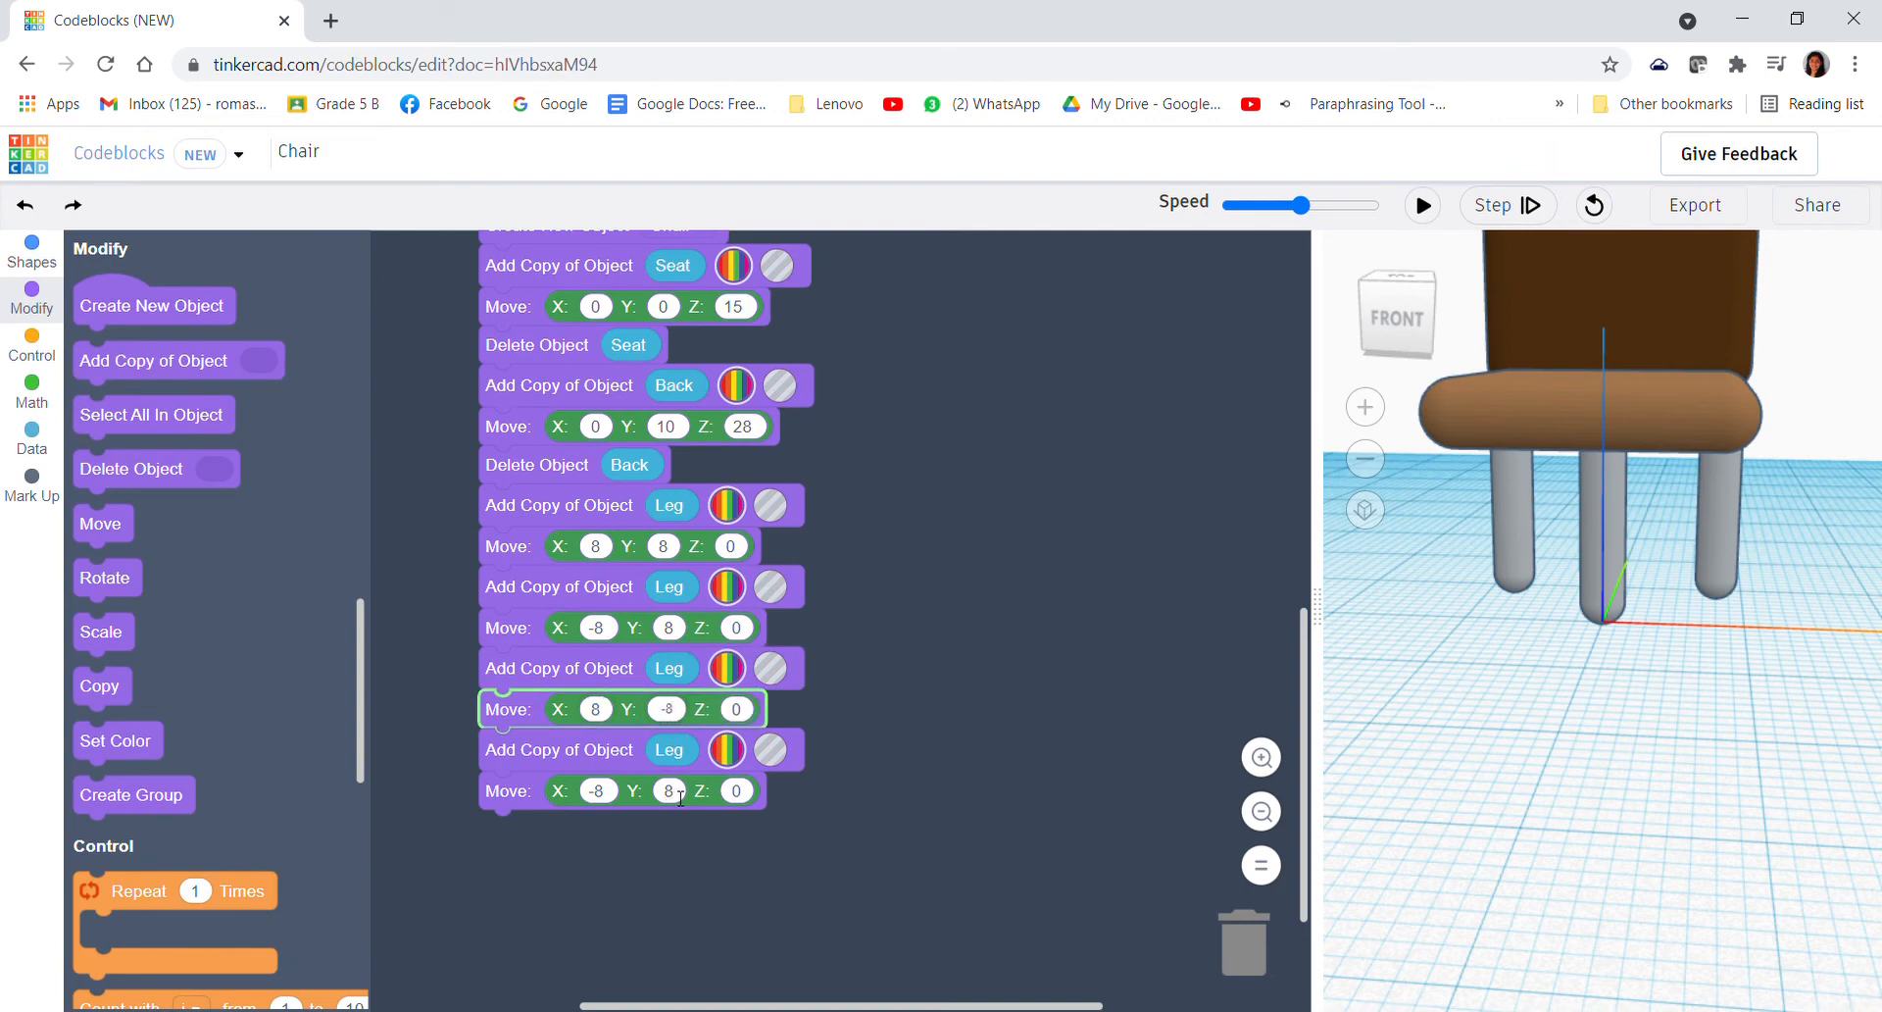
click(670, 791)
text(8)
click(1009, 575)
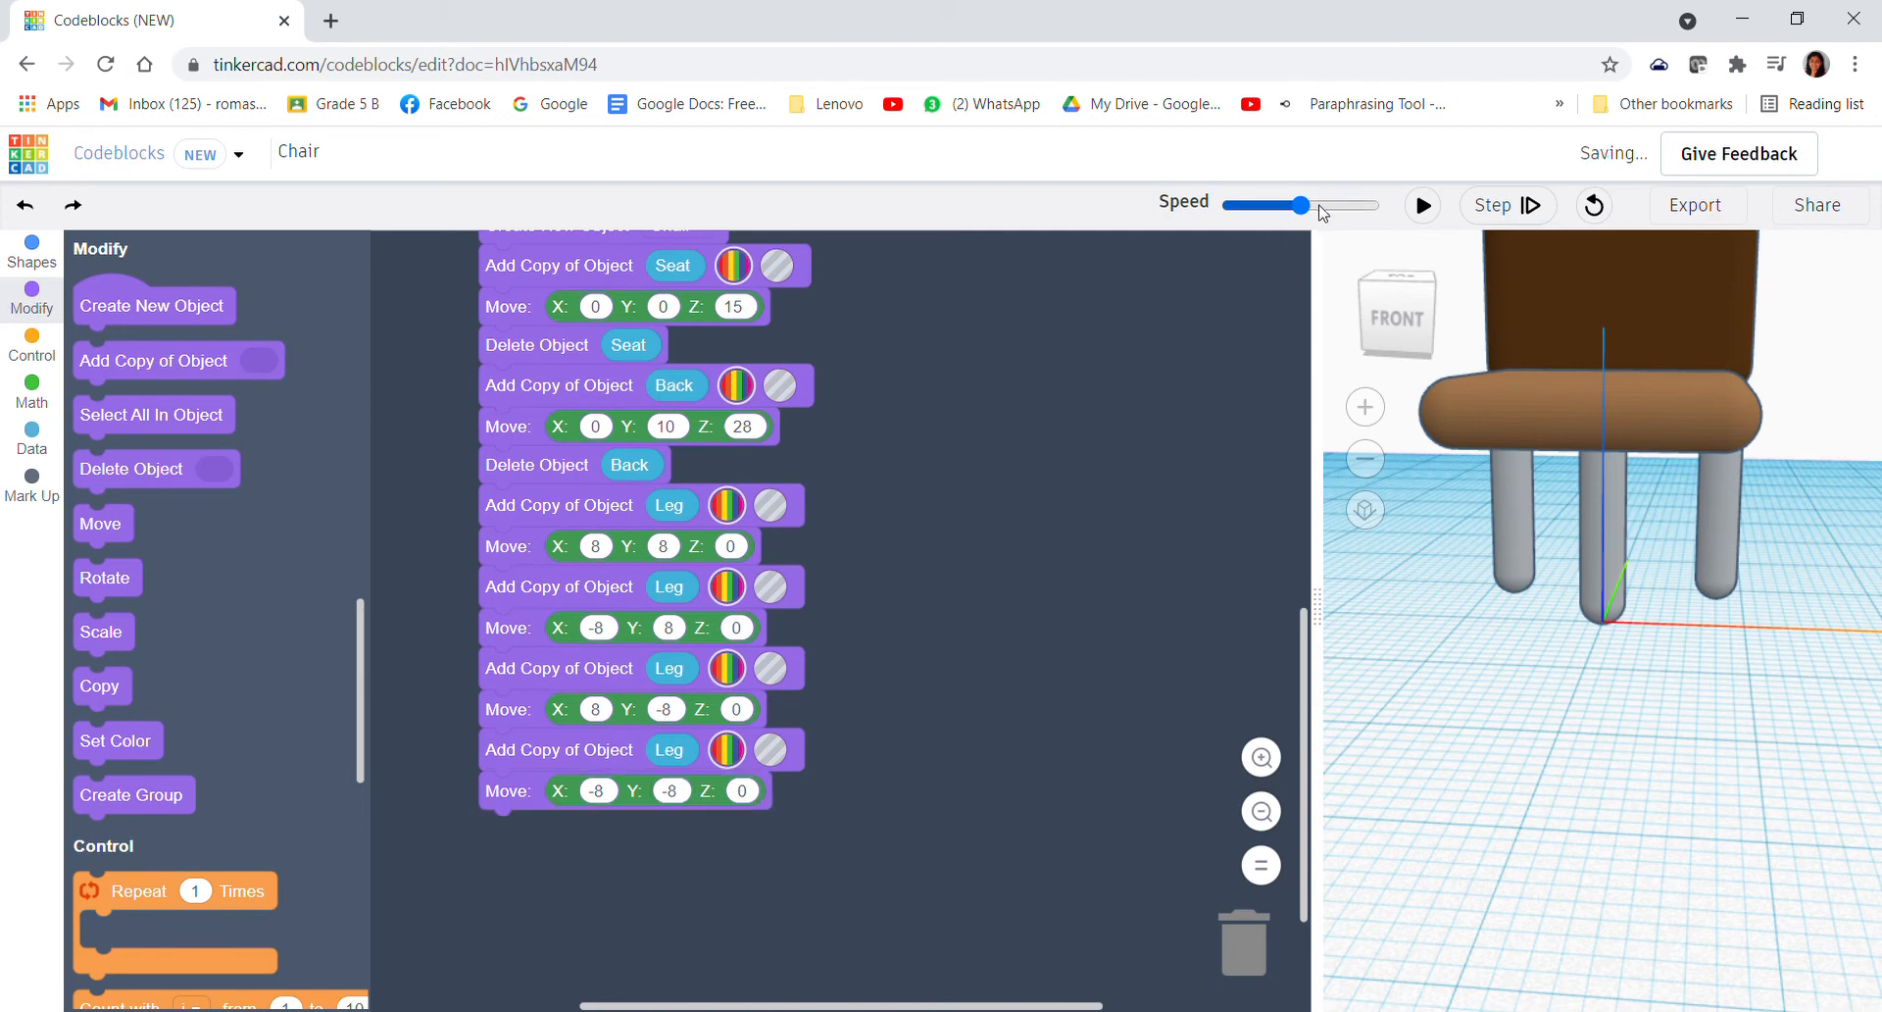
click(1422, 204)
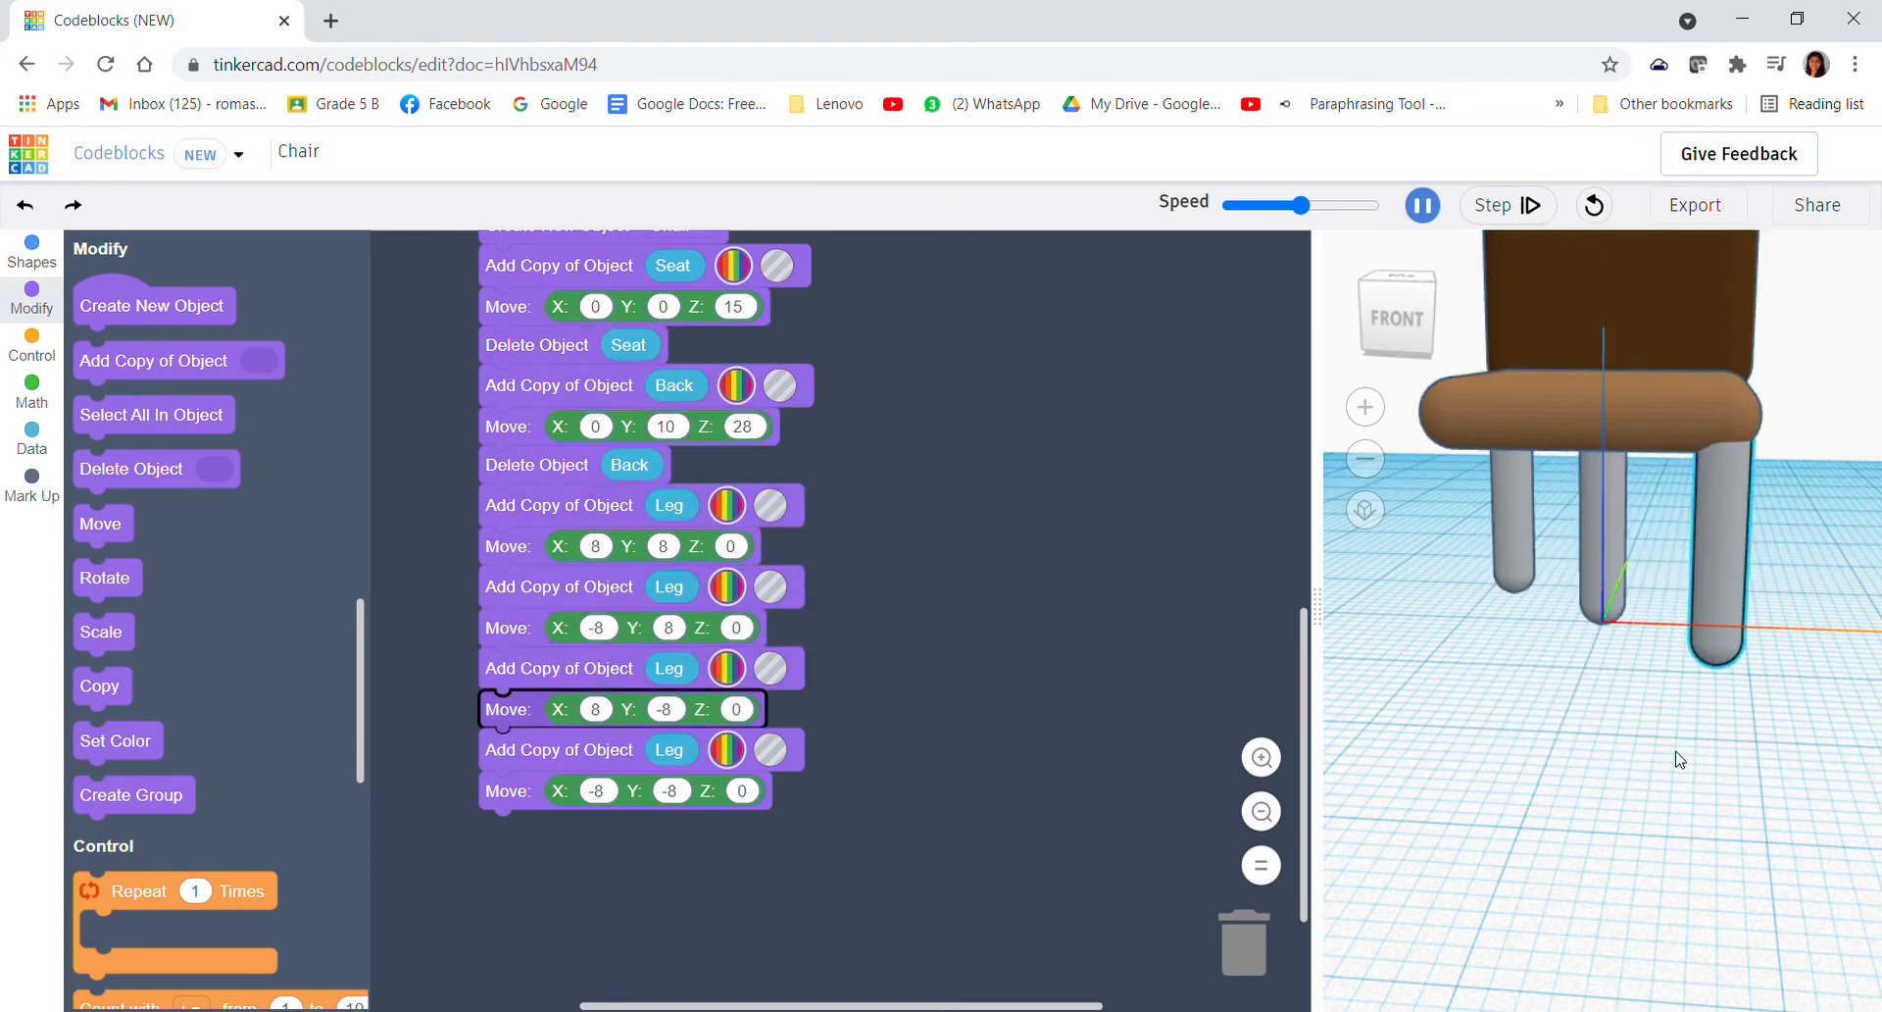
mouse_move(1644, 796)
right_down()
mouse_move(1579, 810)
mouse_move(1504, 781)
mouse_move(1501, 681)
right_up()
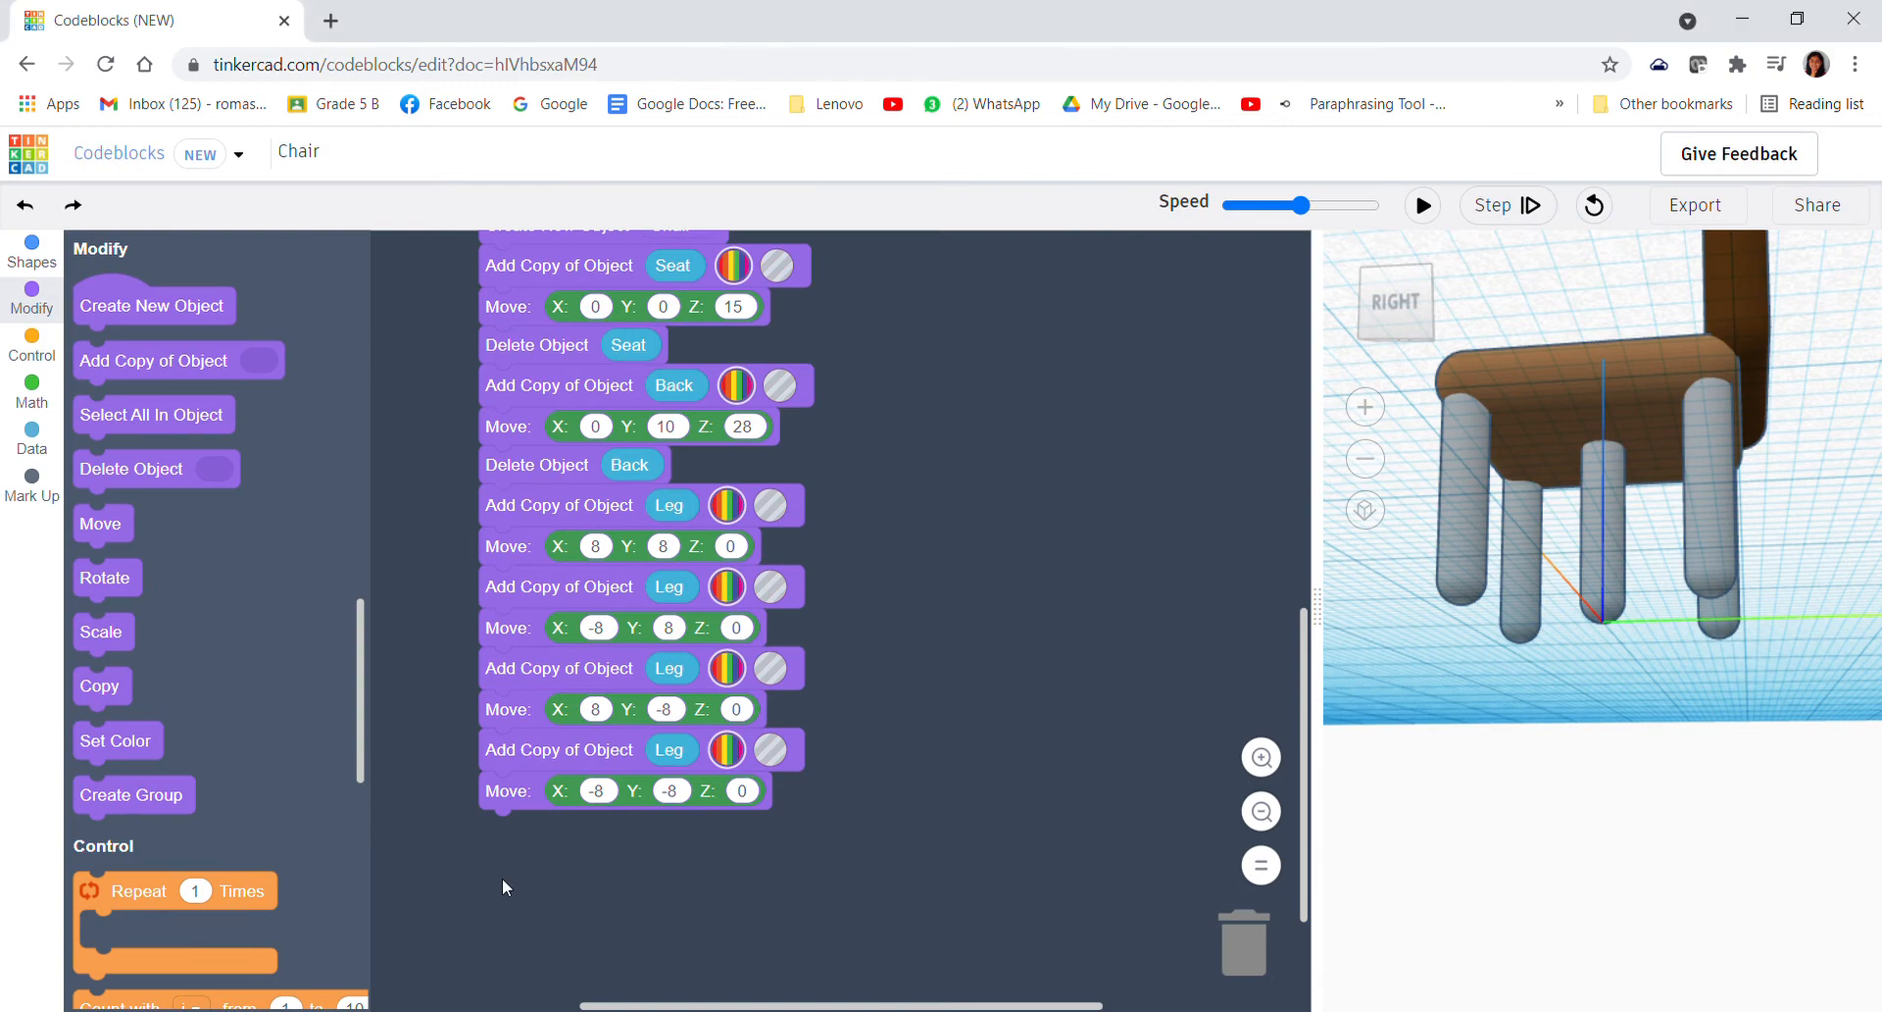
scroll(1015, 405, up, 1)
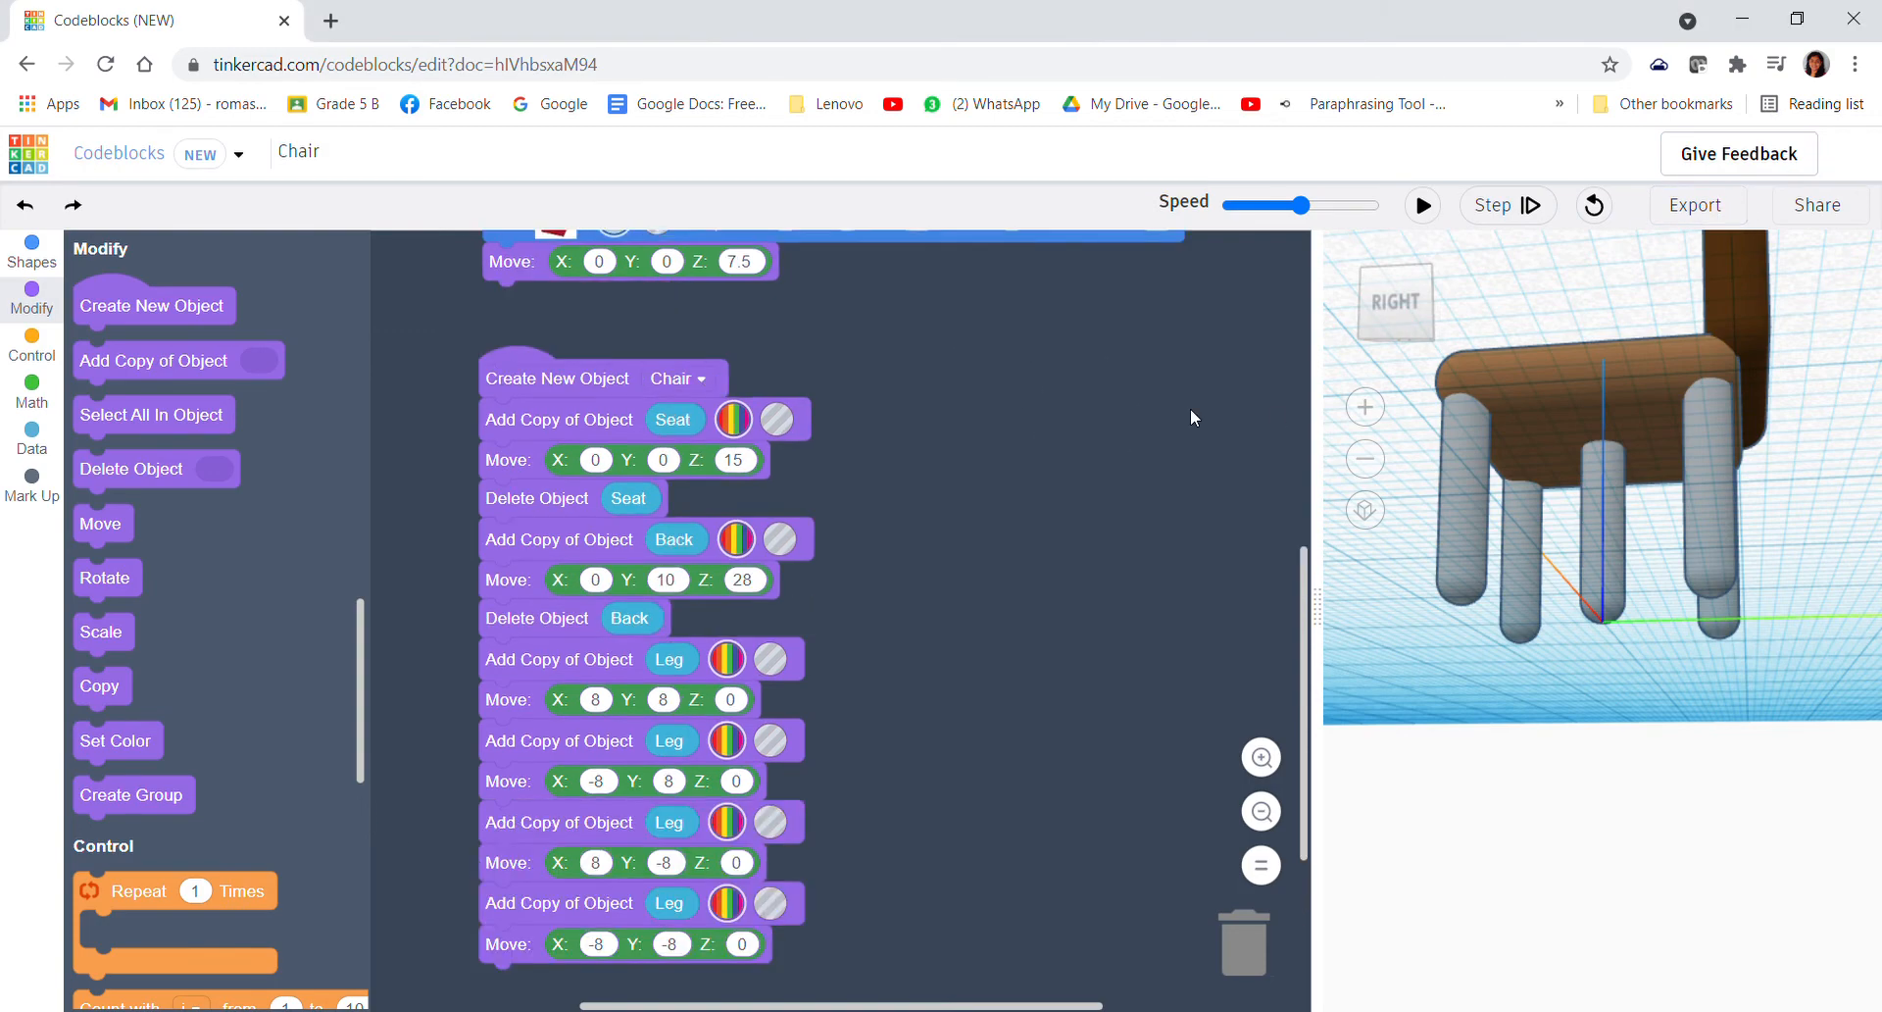
scroll(1190, 407, up, 4)
scroll(1142, 339, down, 5)
scroll(1706, 533, up, 2)
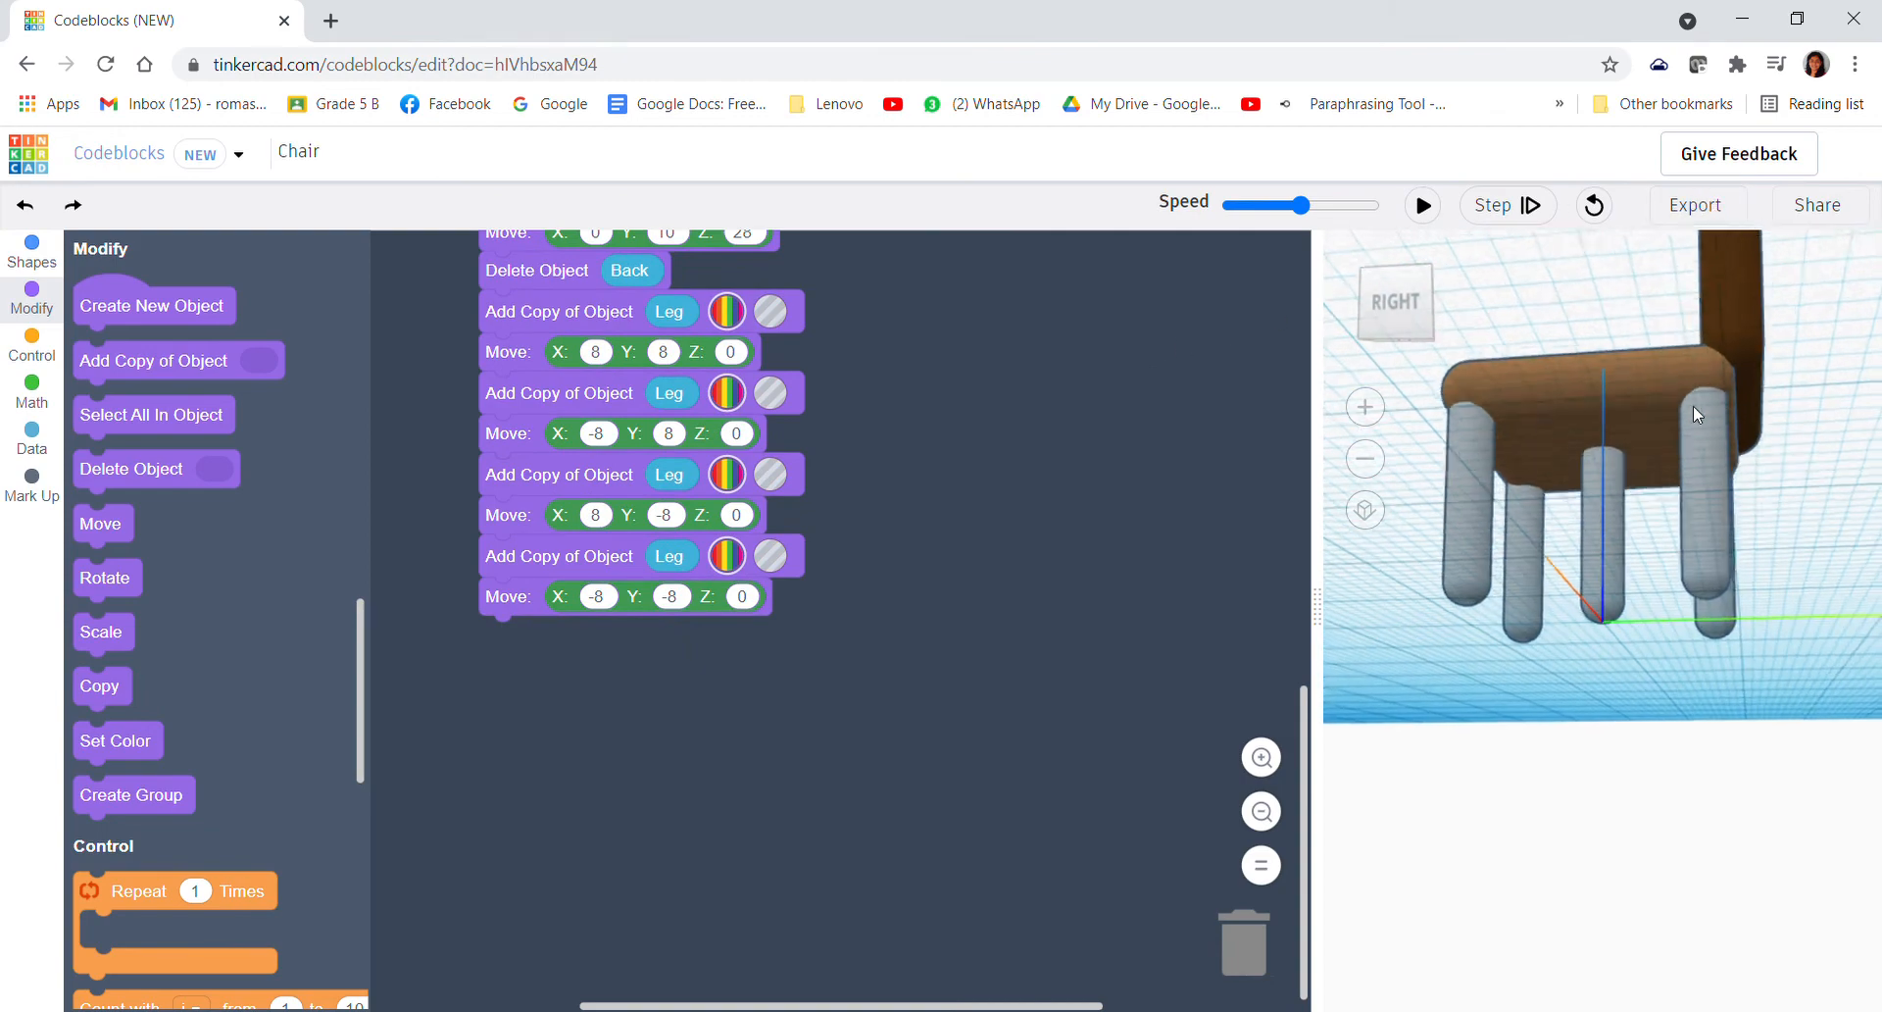
scroll(1706, 534, up, 2)
- Reset the preview and end the script with a Delete Object block removing the Leg object
click(1366, 510)
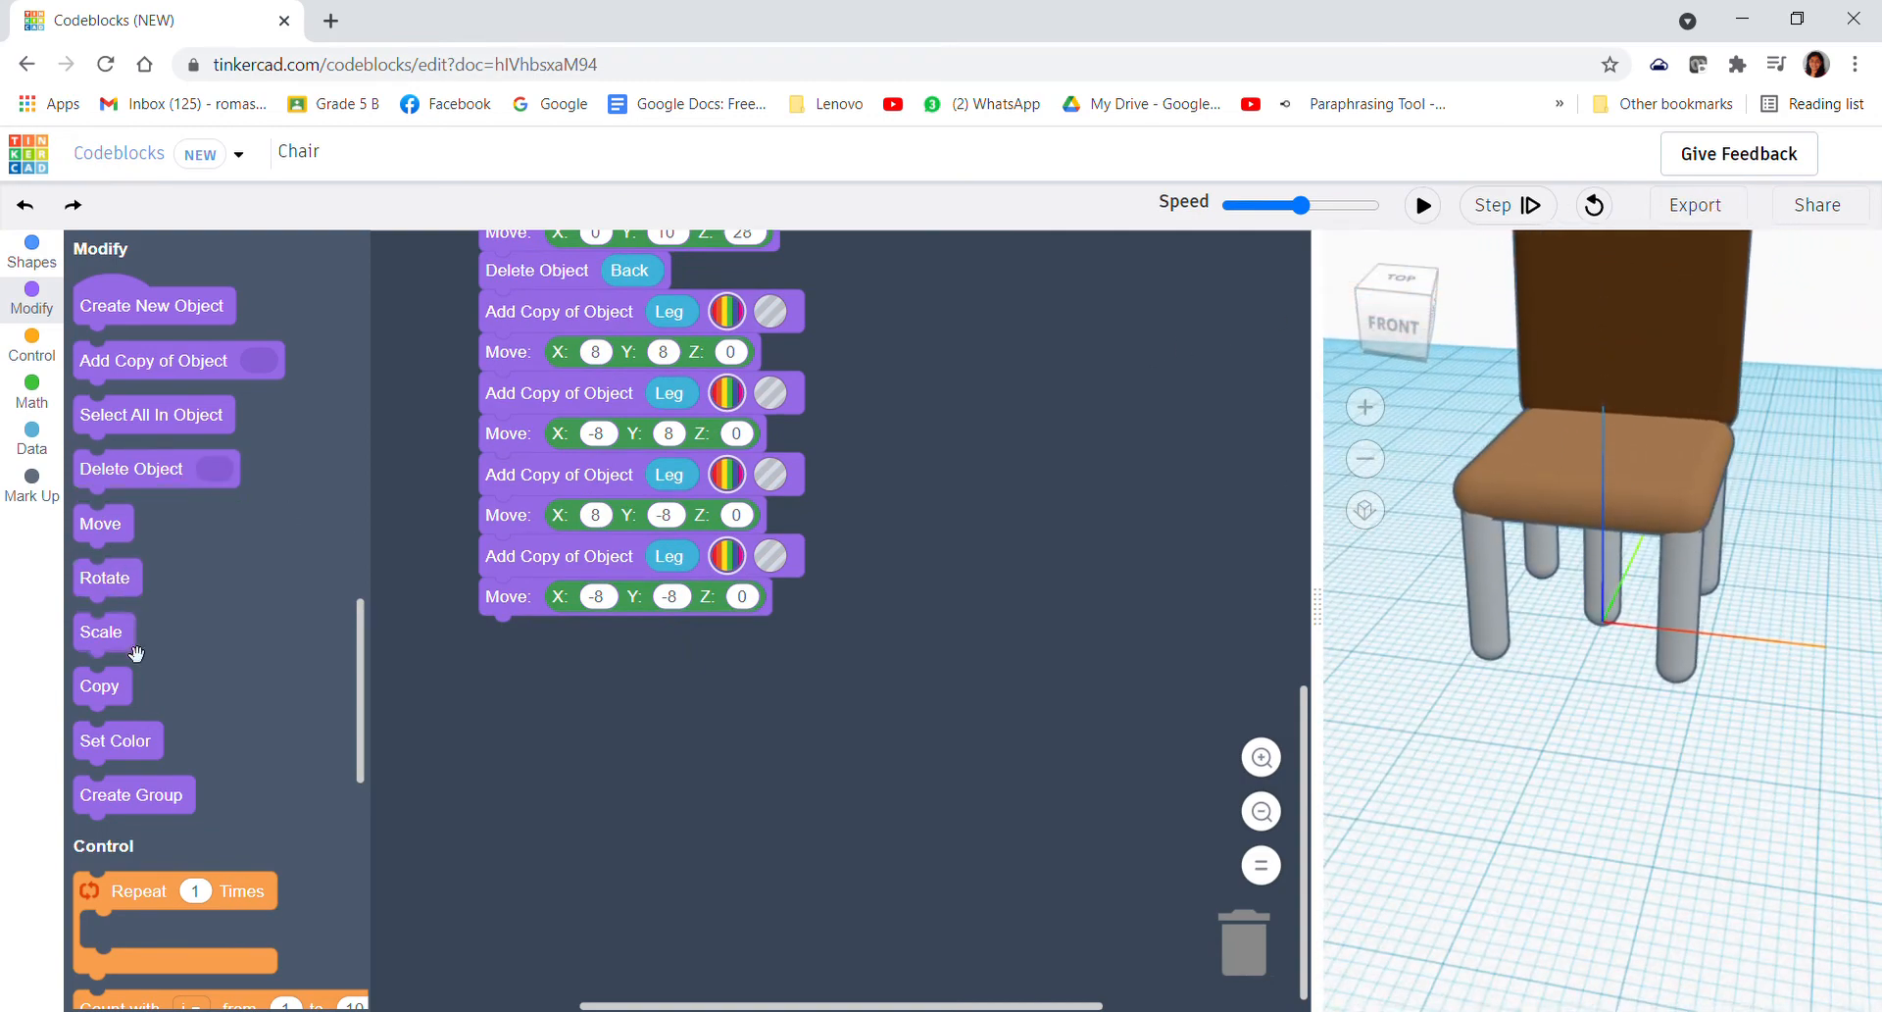
drag(161, 470, 588, 669)
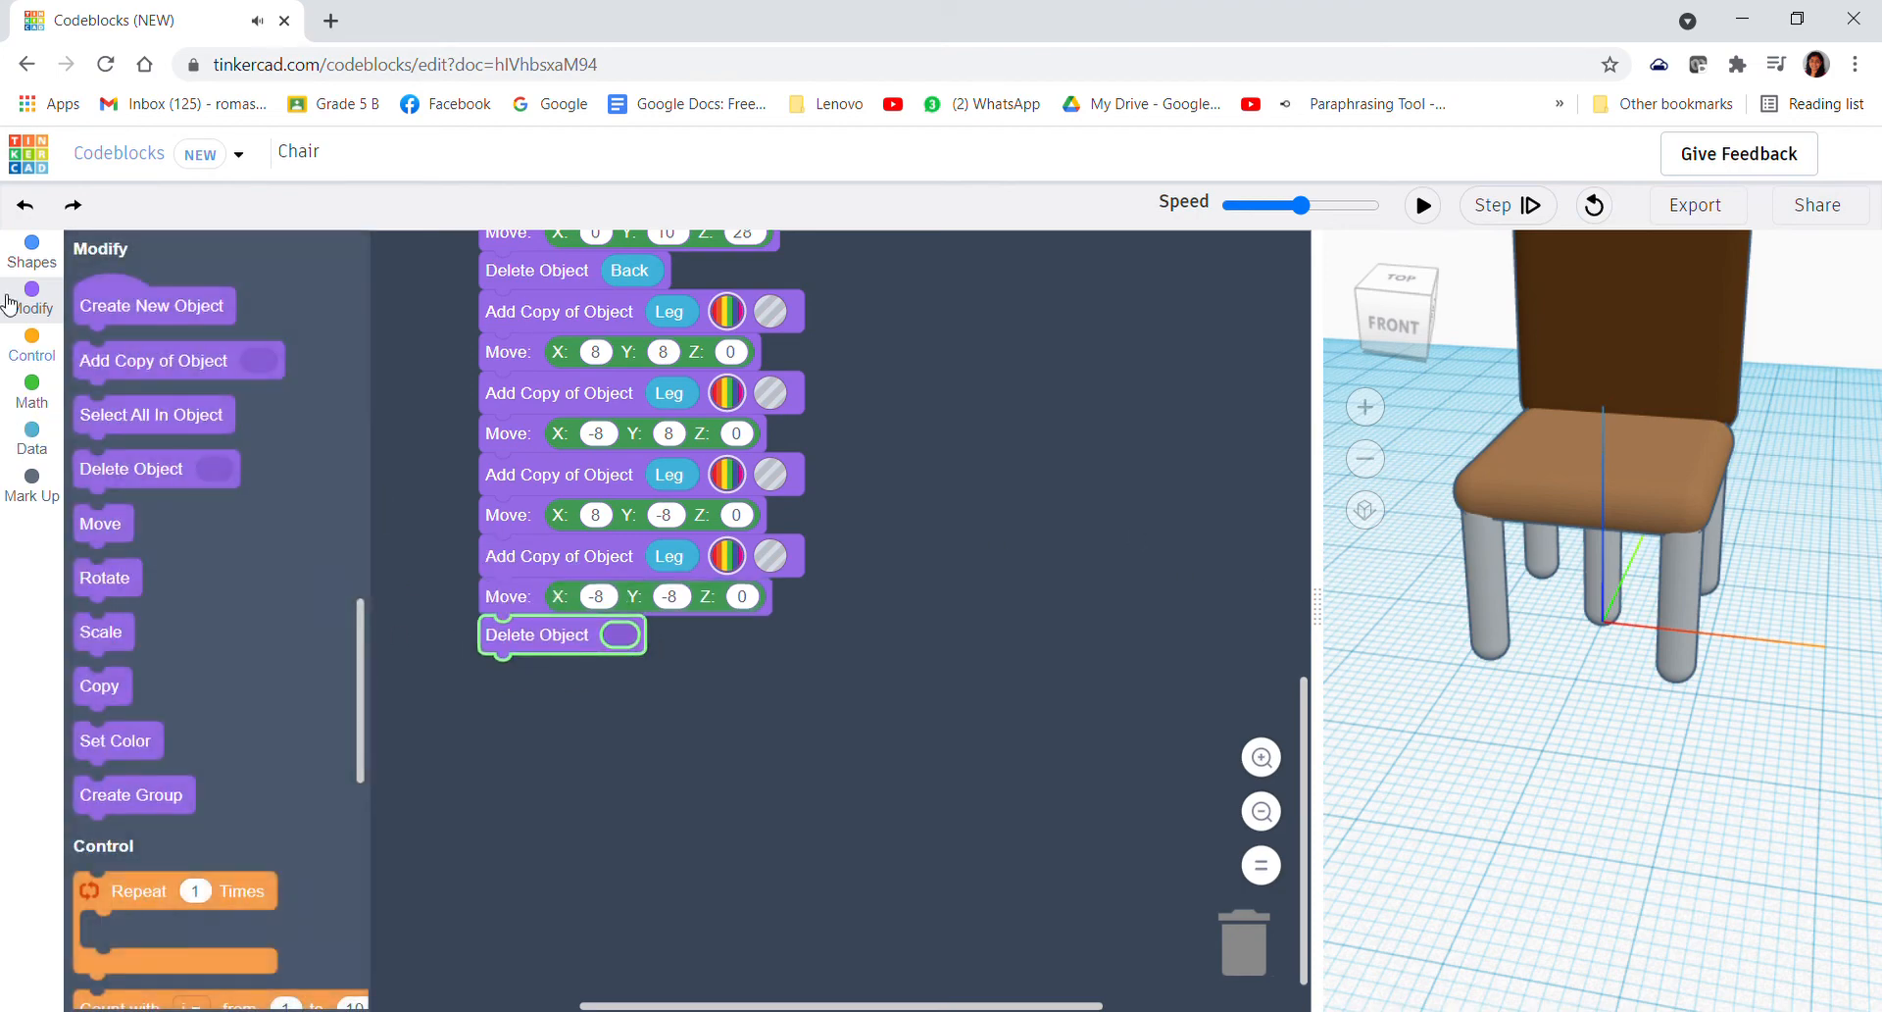
click(31, 438)
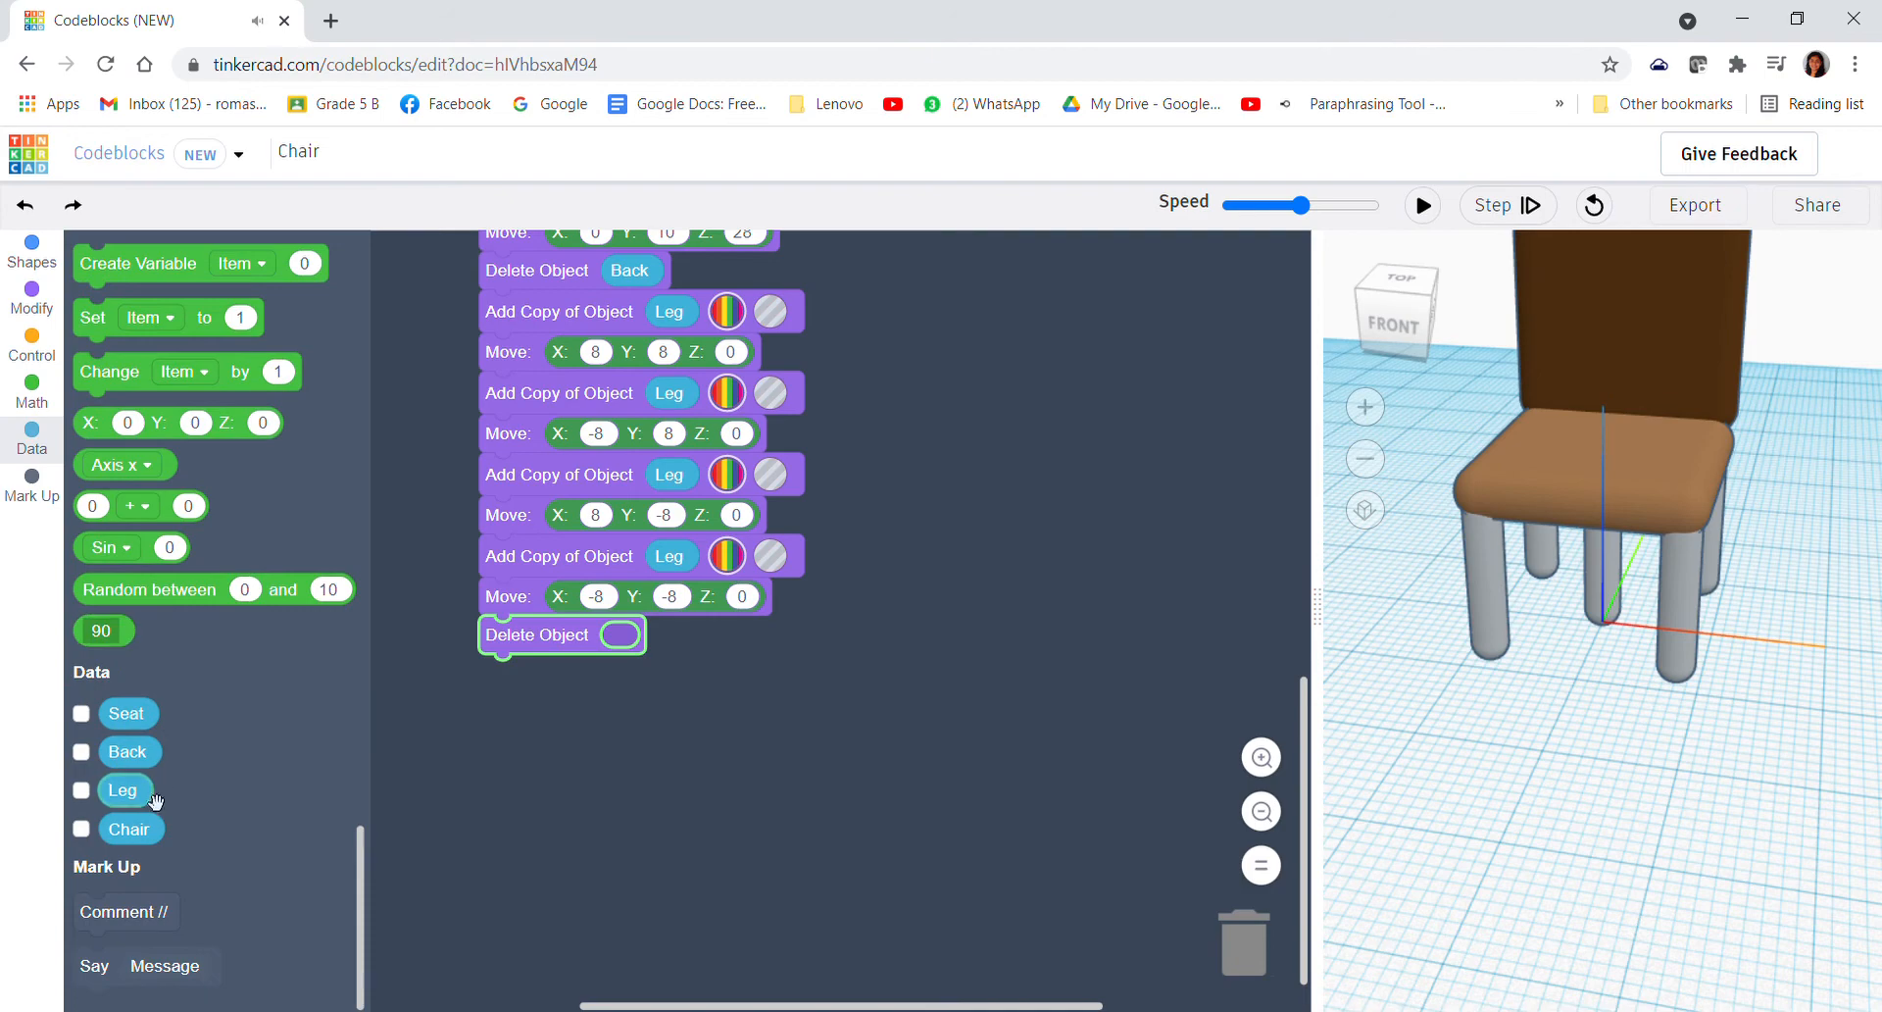
drag(122, 791, 489, 700)
drag(602, 690, 721, 629)
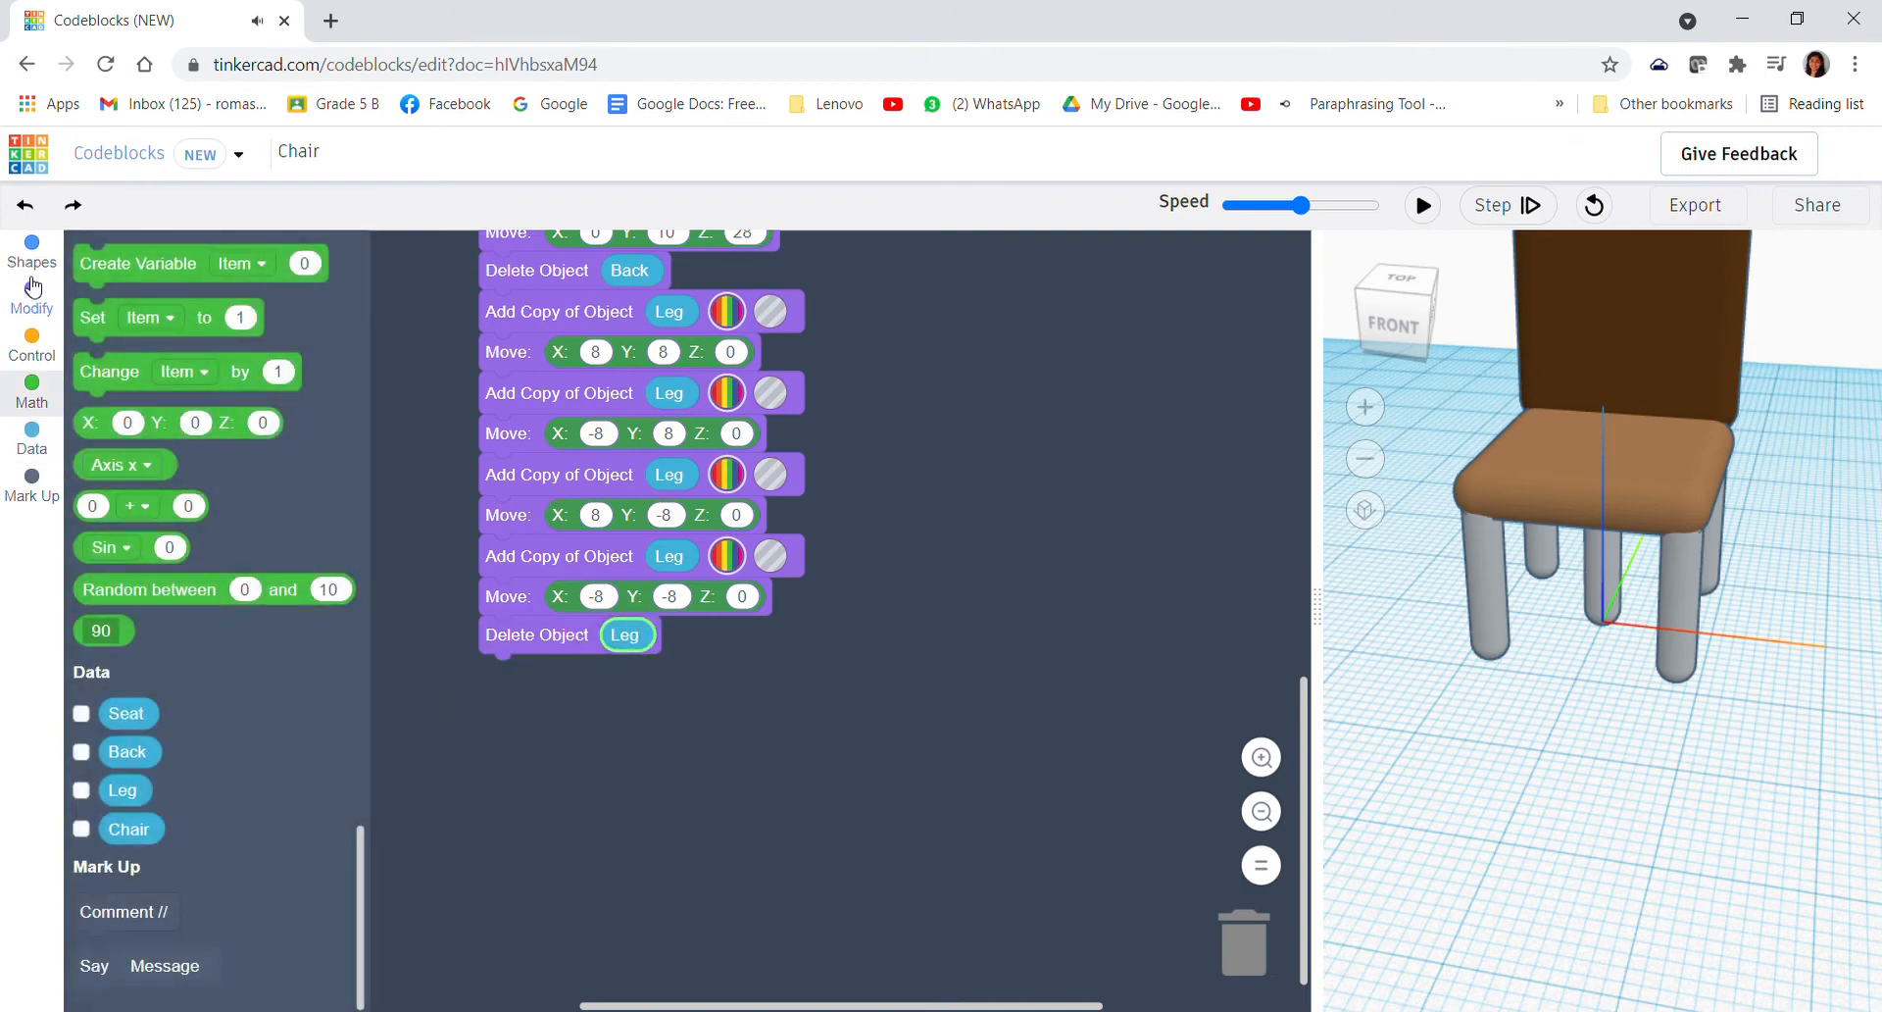
- Insert Create Group above the Leg delete so all parts are grouped, then bring up Export
click(24, 257)
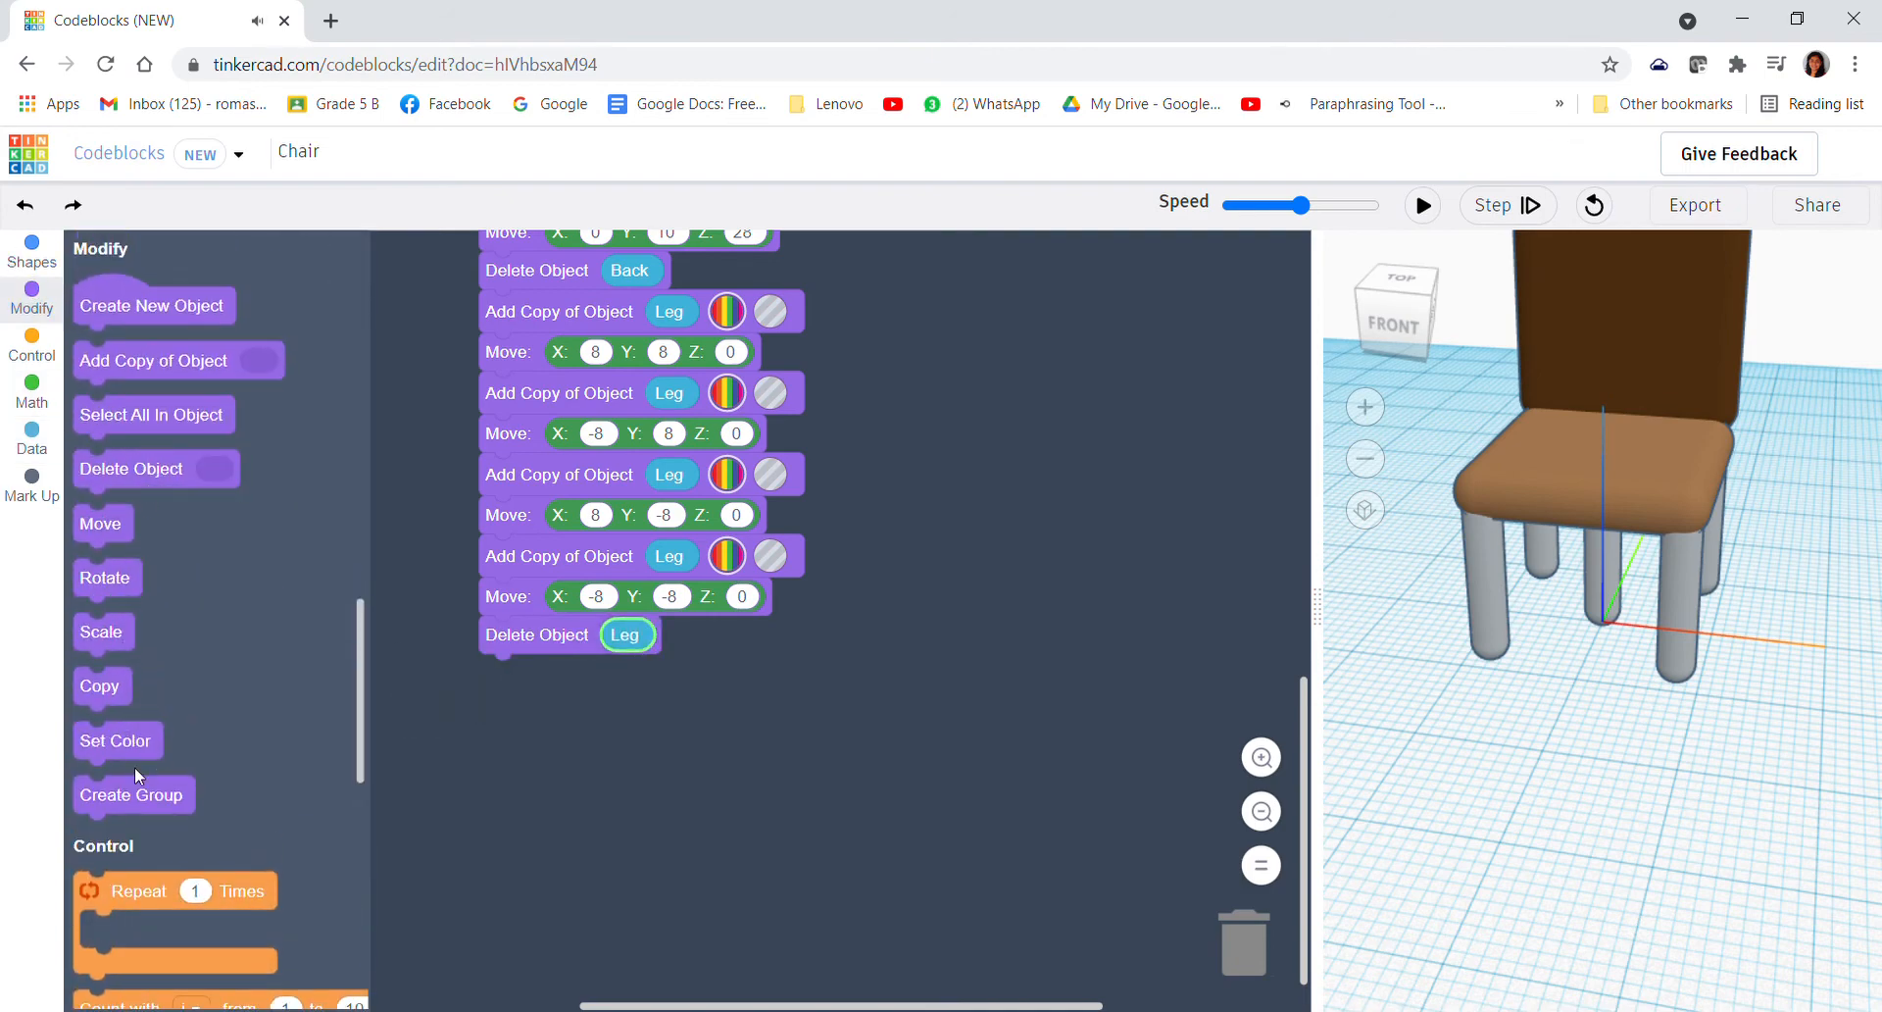
drag(129, 795, 552, 635)
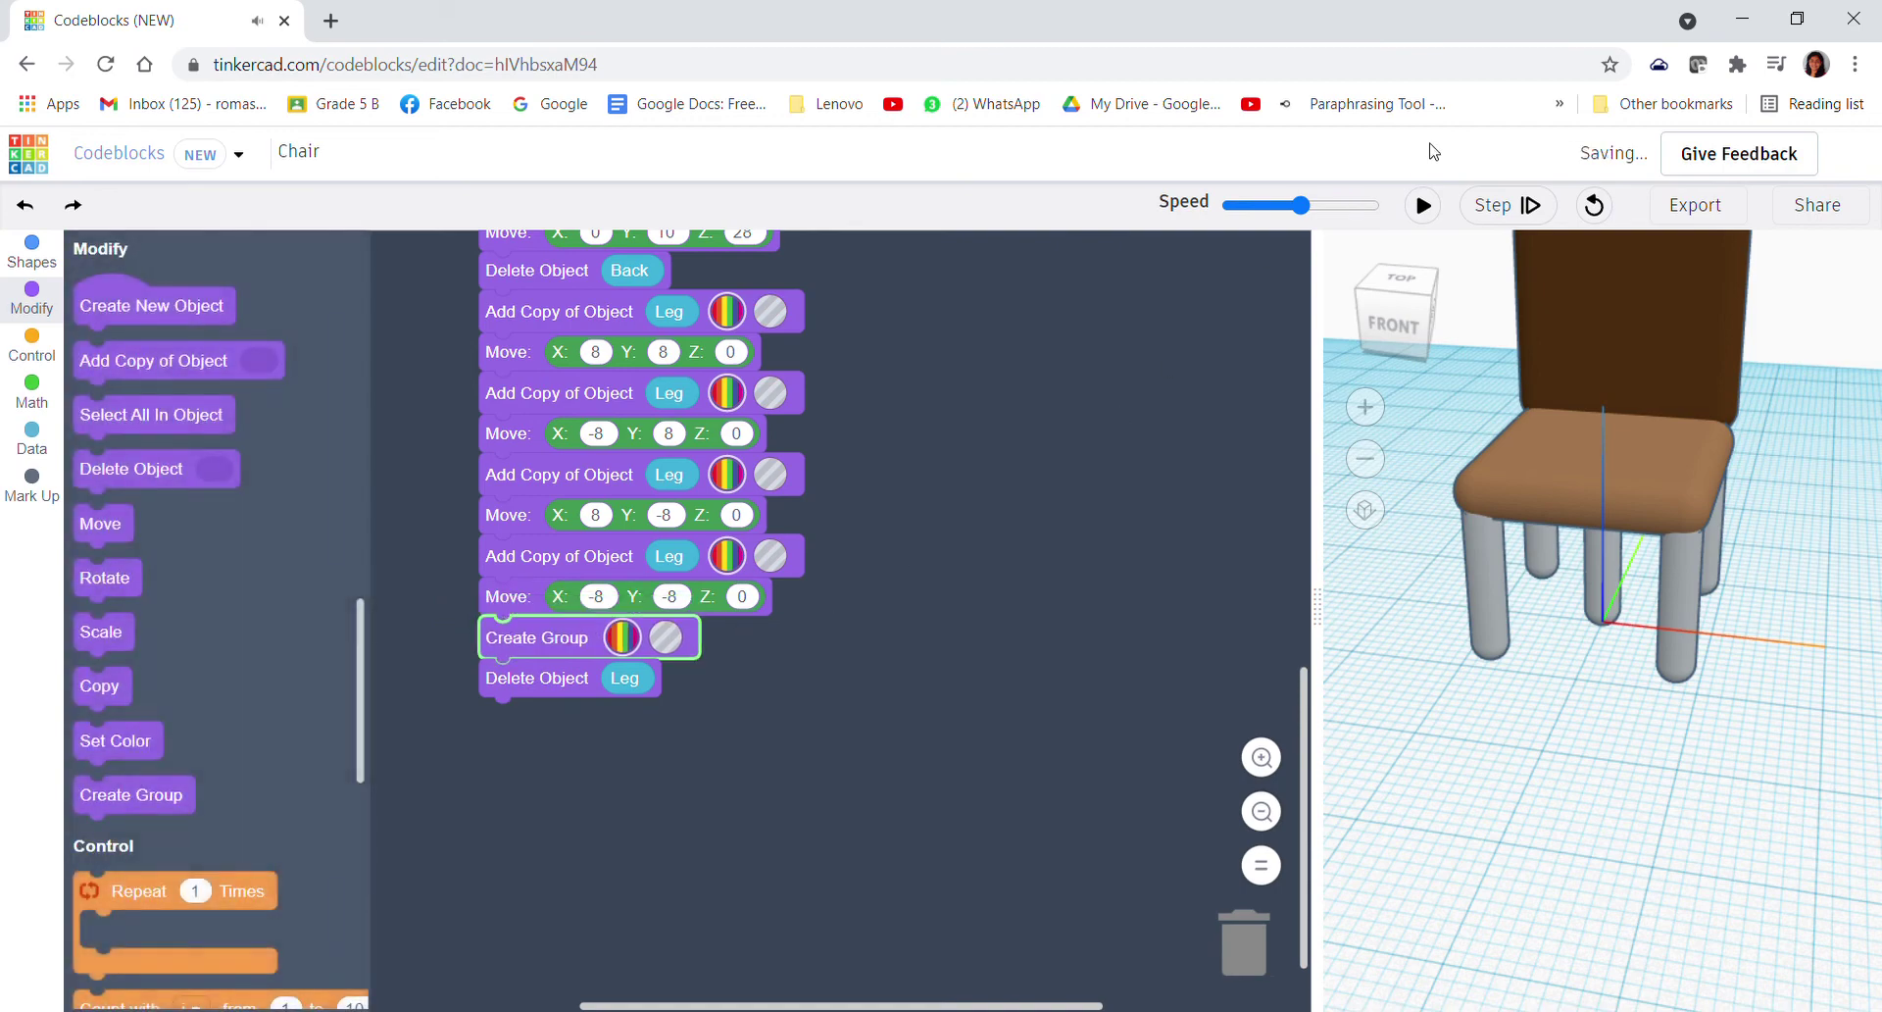
click(1676, 204)
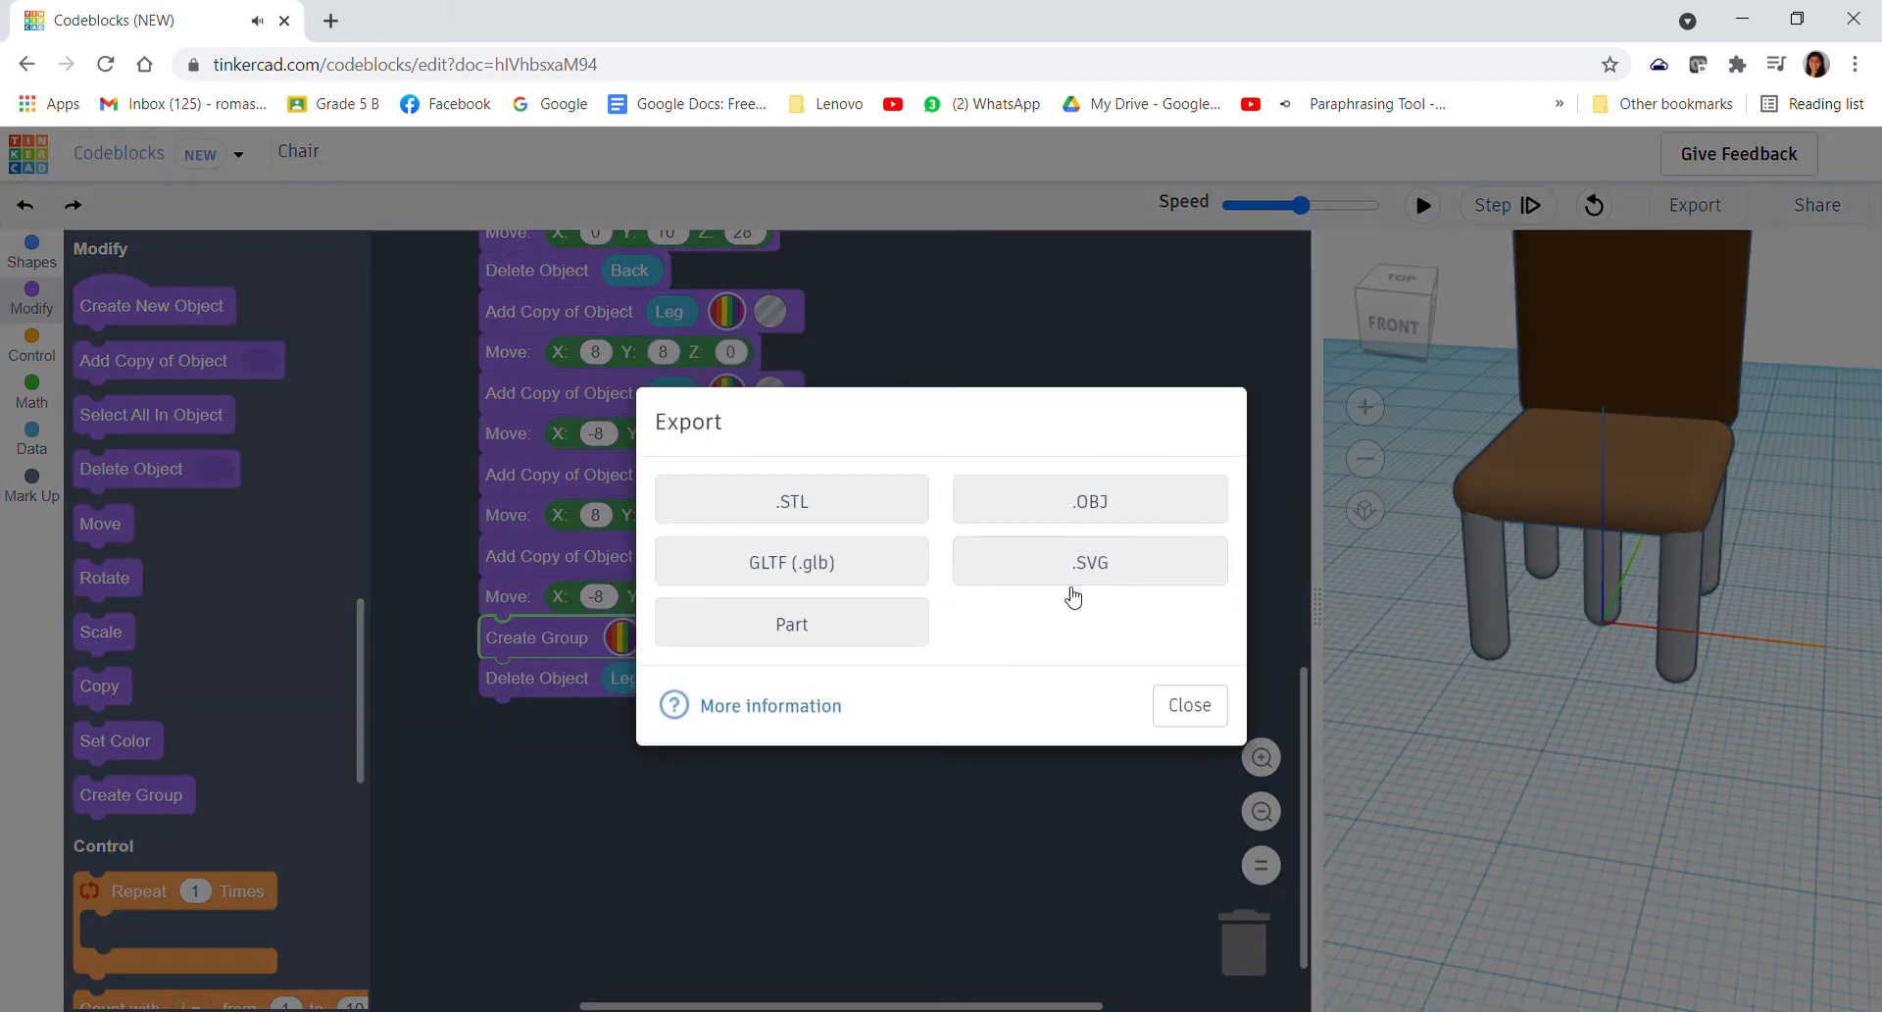
- Export the model as a Part named Chair, save the shape, and return to the Tinkercad dashboard
click(779, 621)
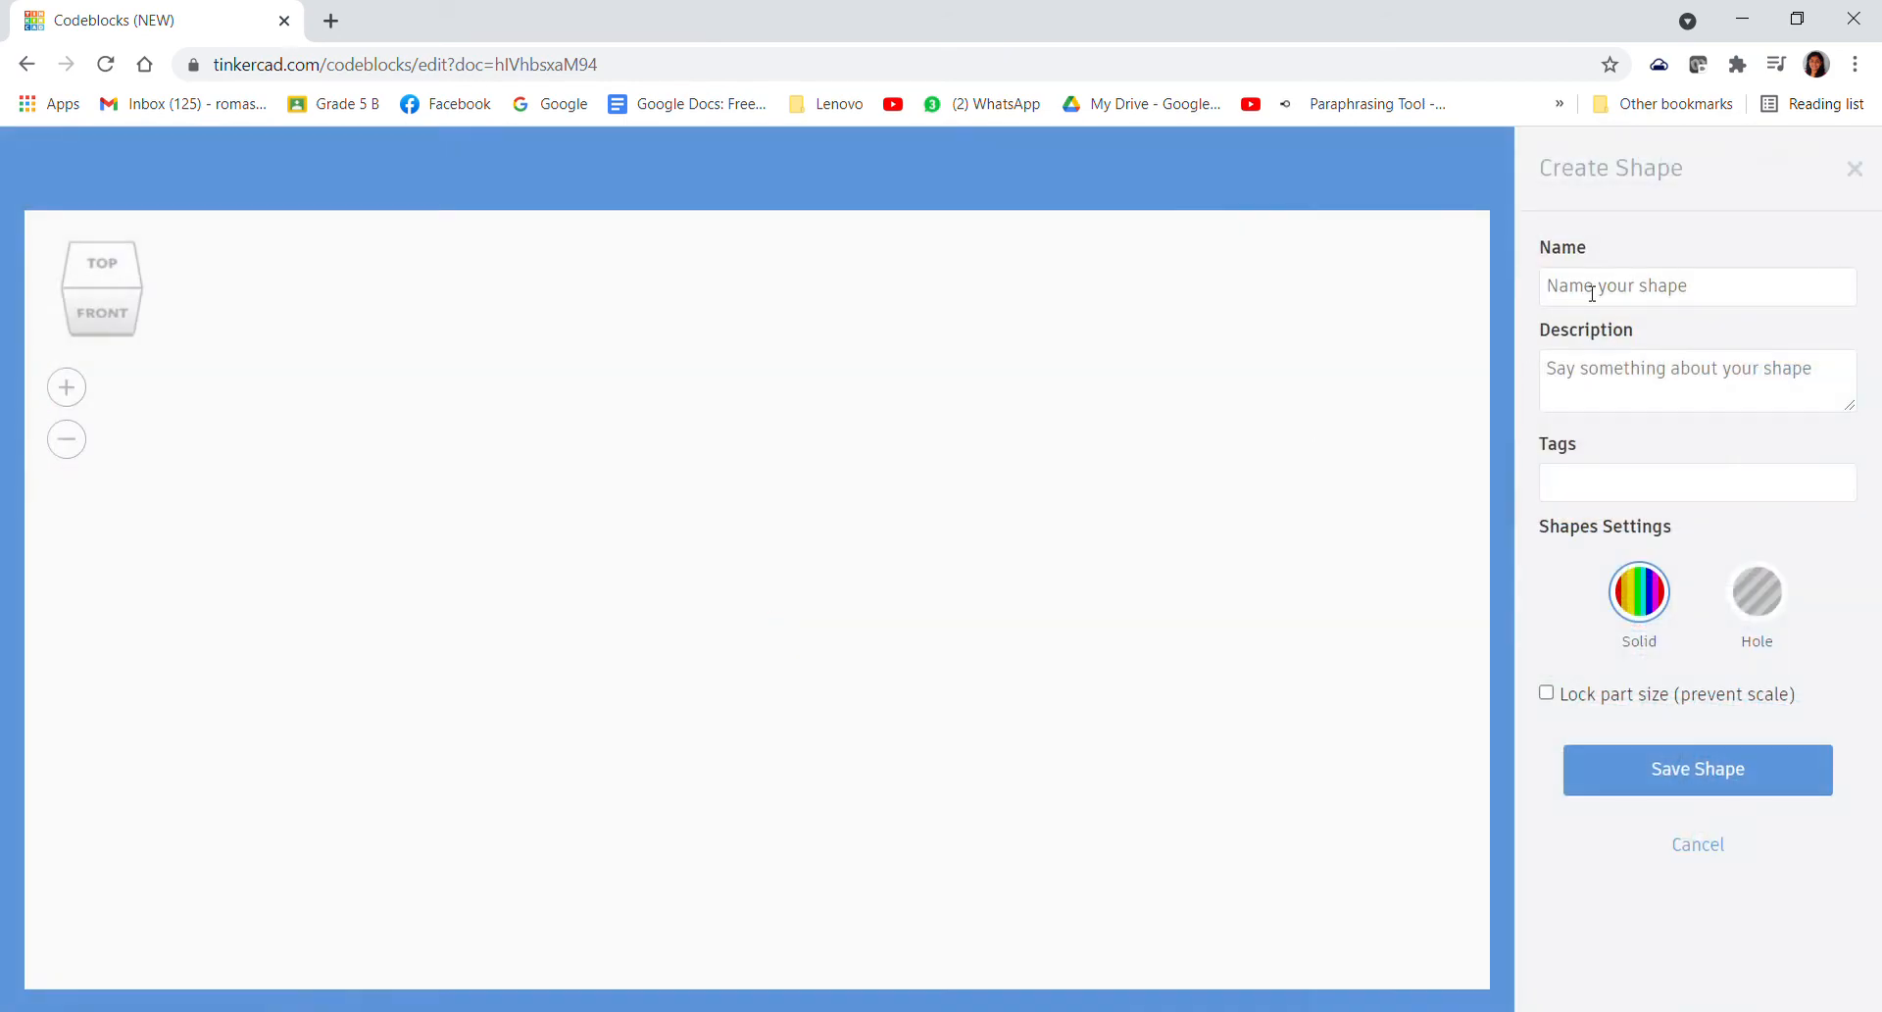
click(1593, 293)
text(Chair)
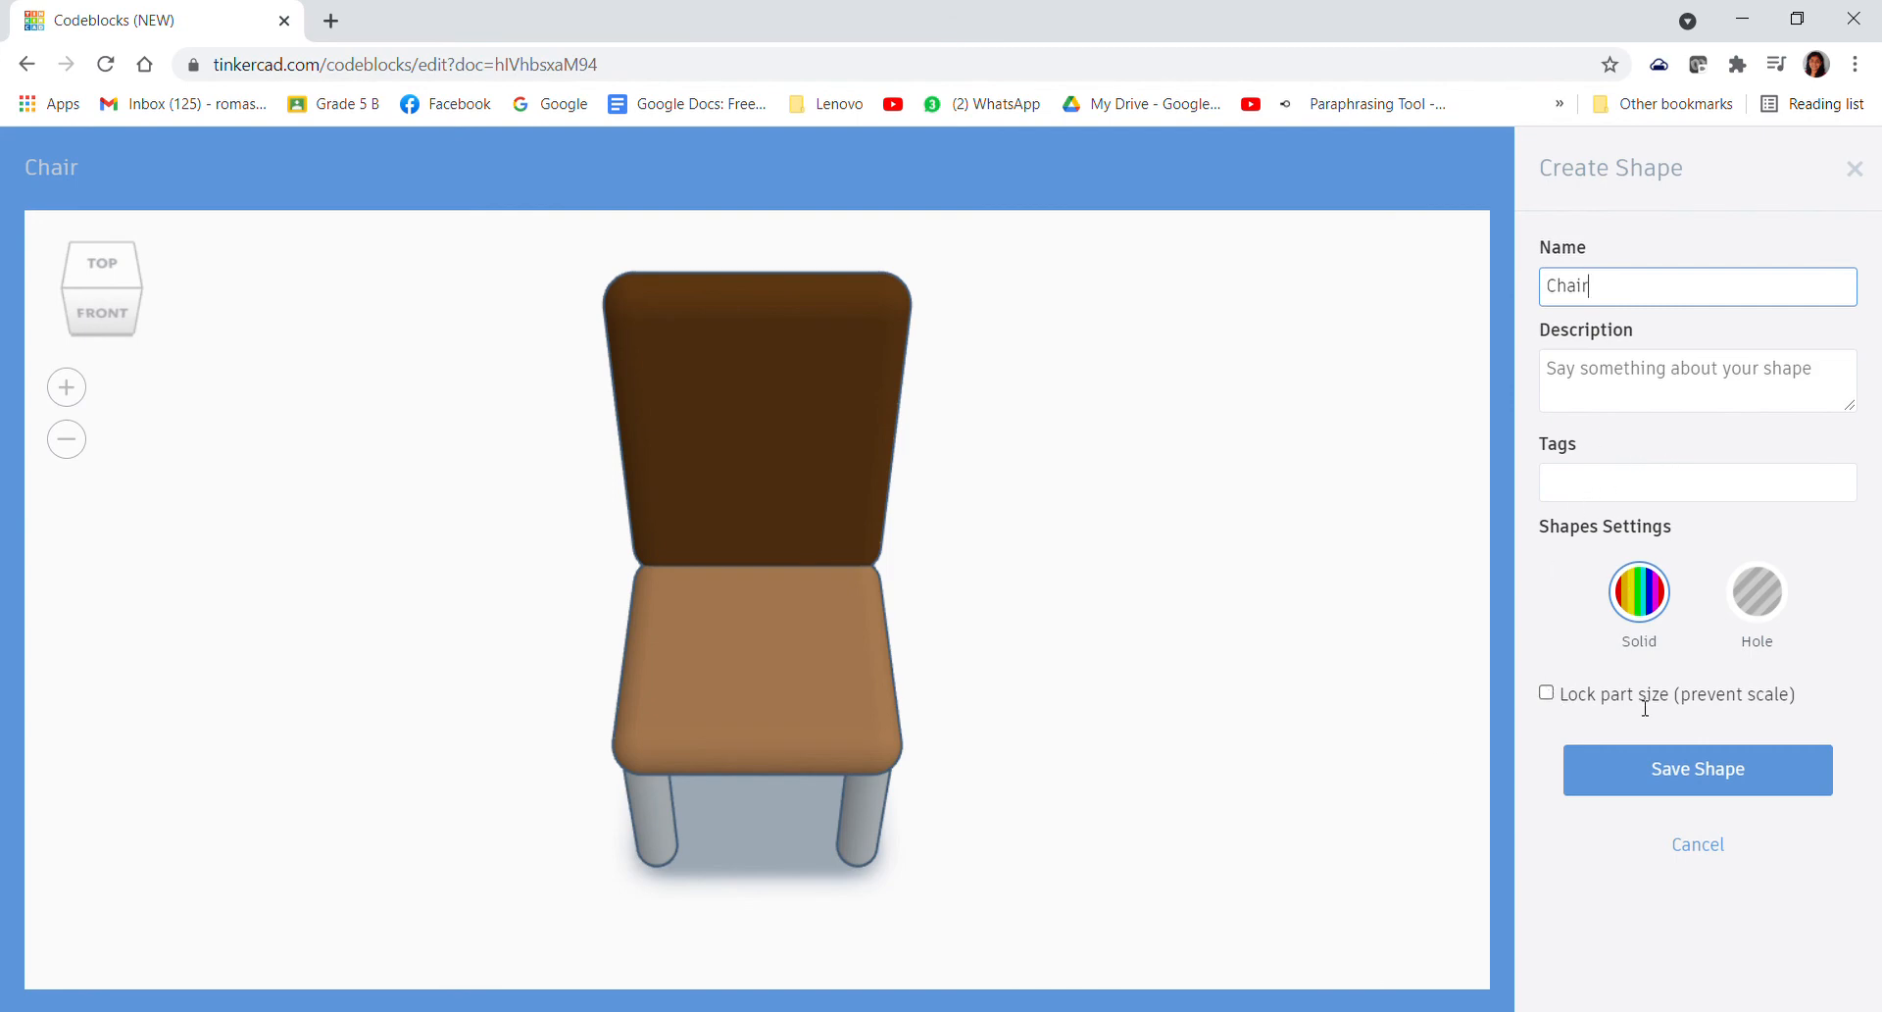
click(1766, 780)
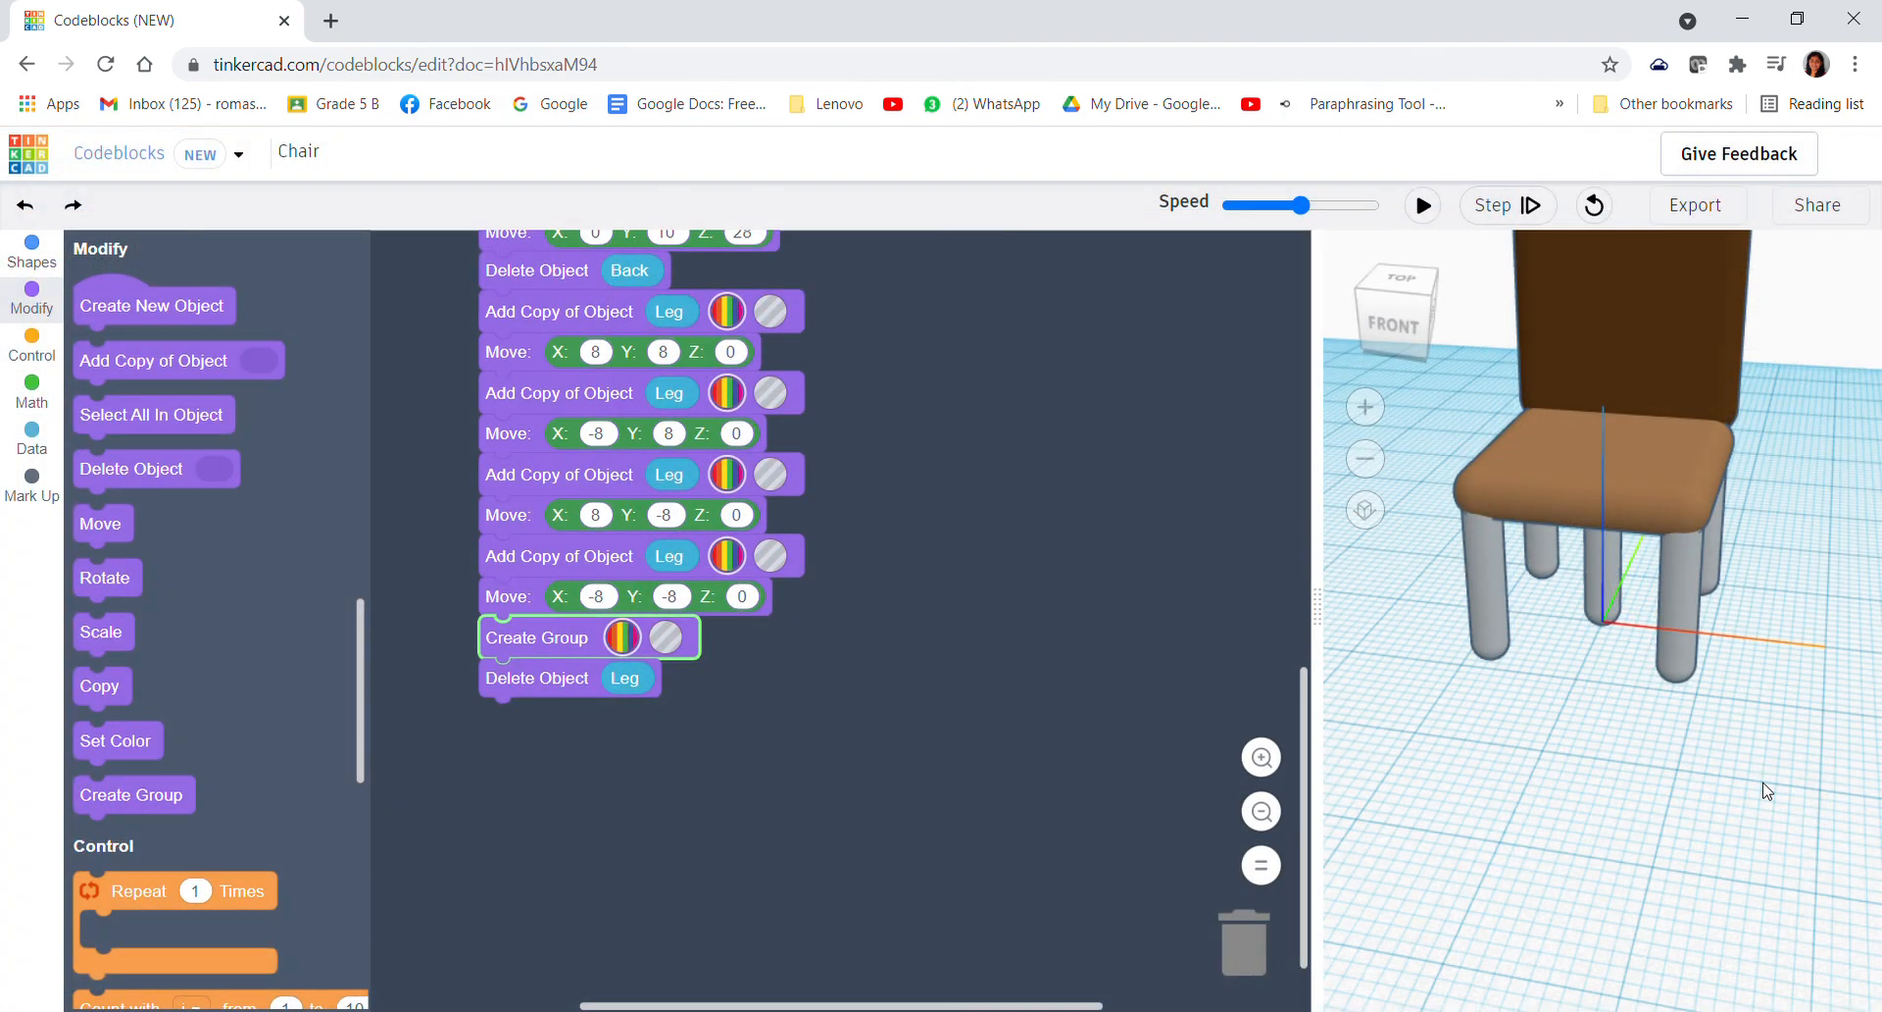
click(31, 146)
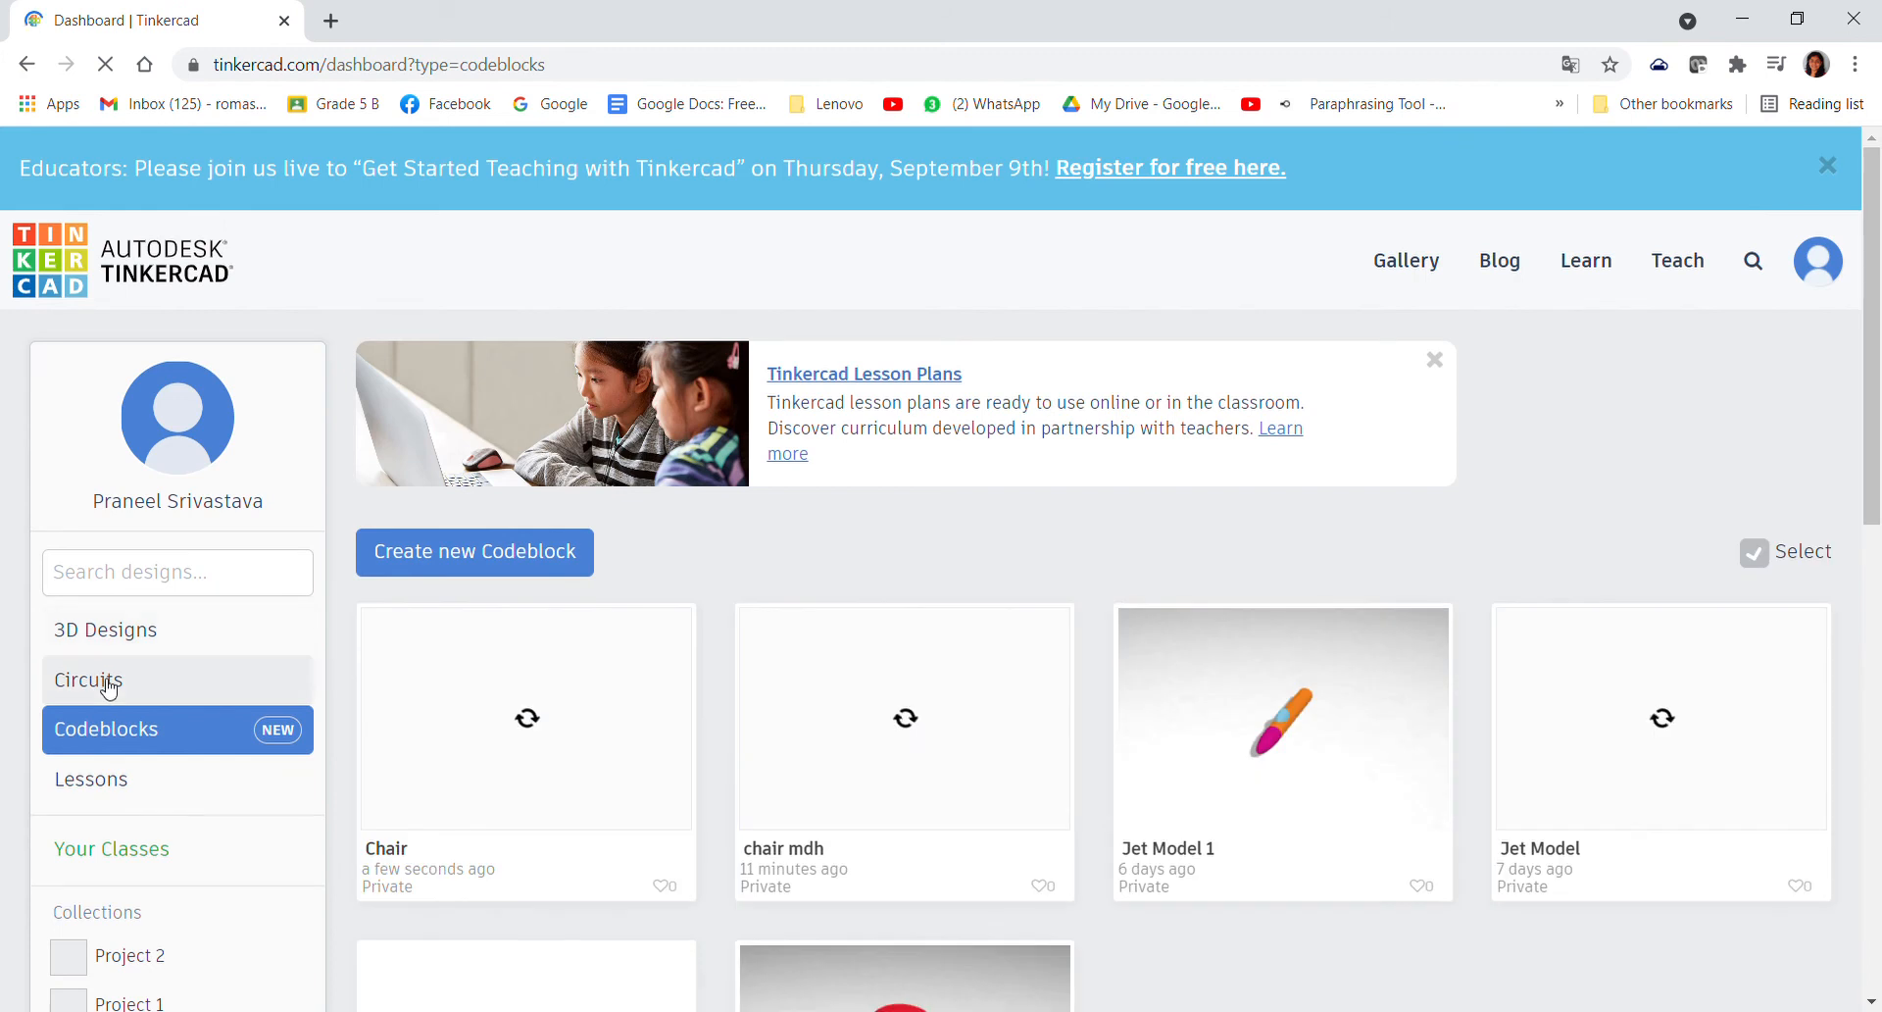
- Create a new 3D design and show the personal Shapes Collection holding the Chair part
click(109, 629)
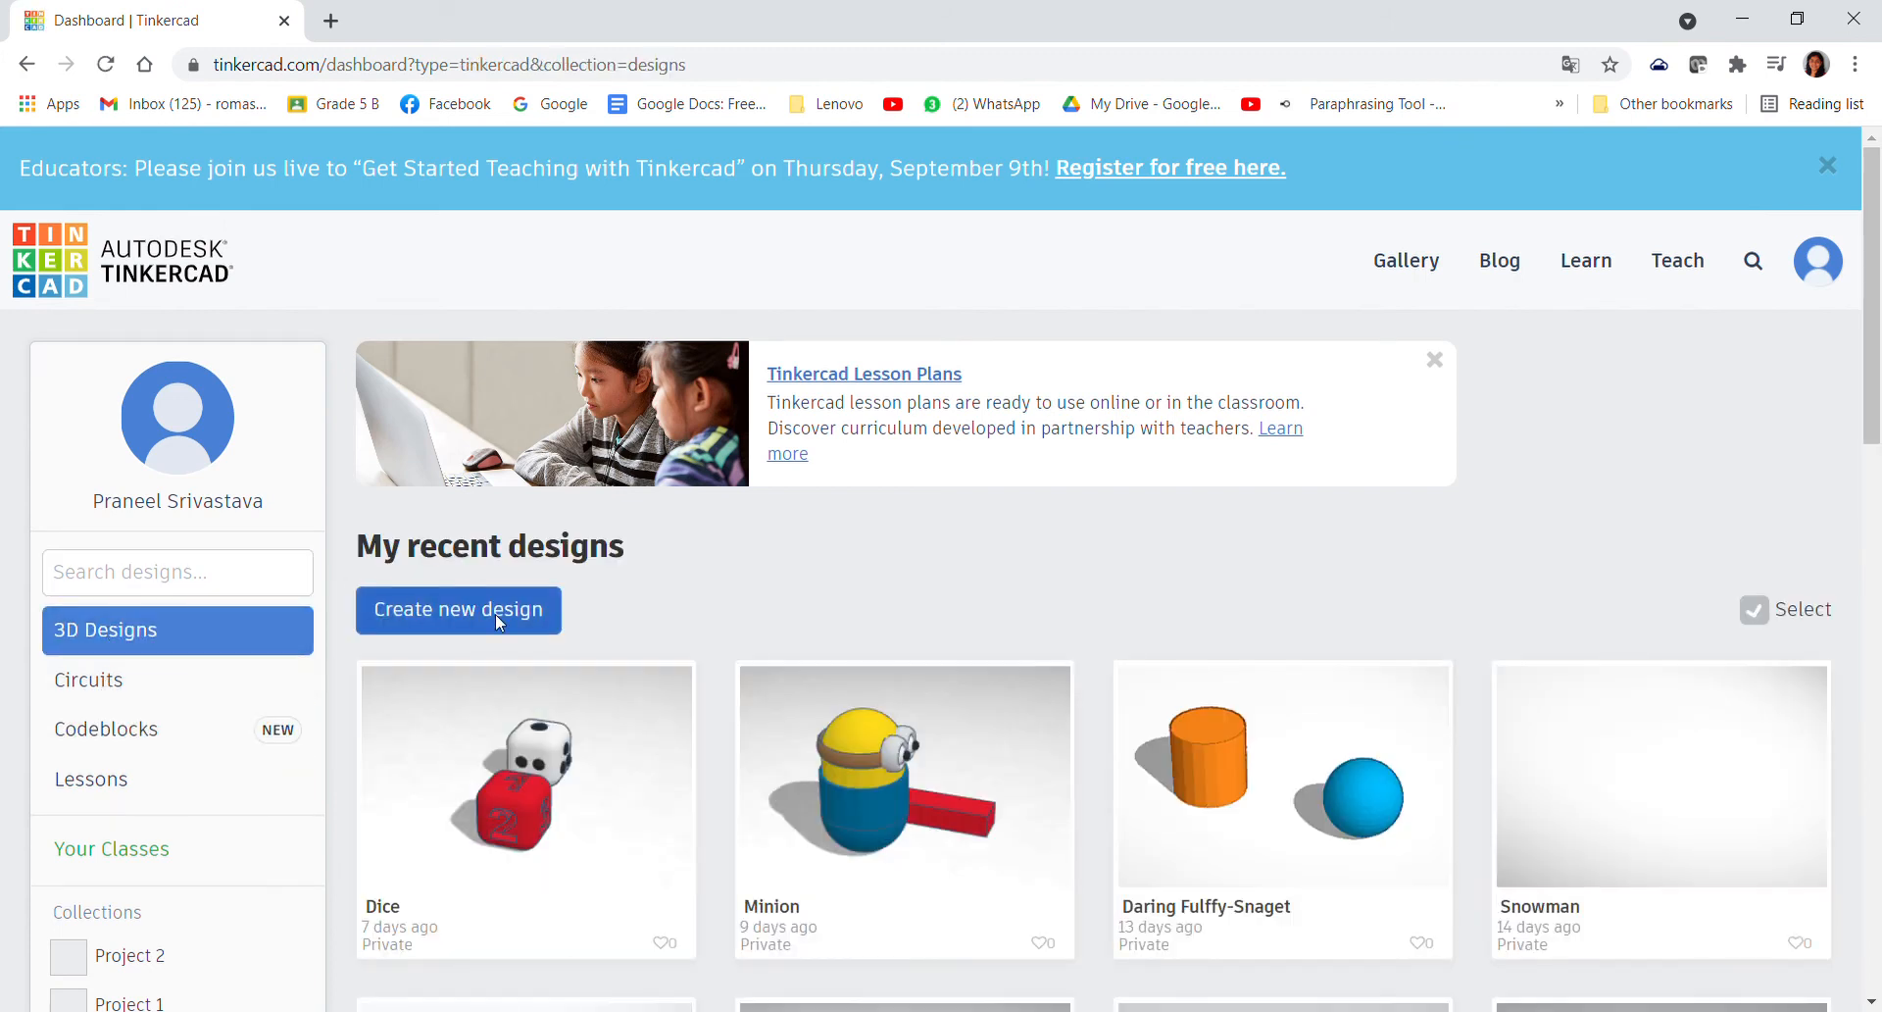
click(496, 613)
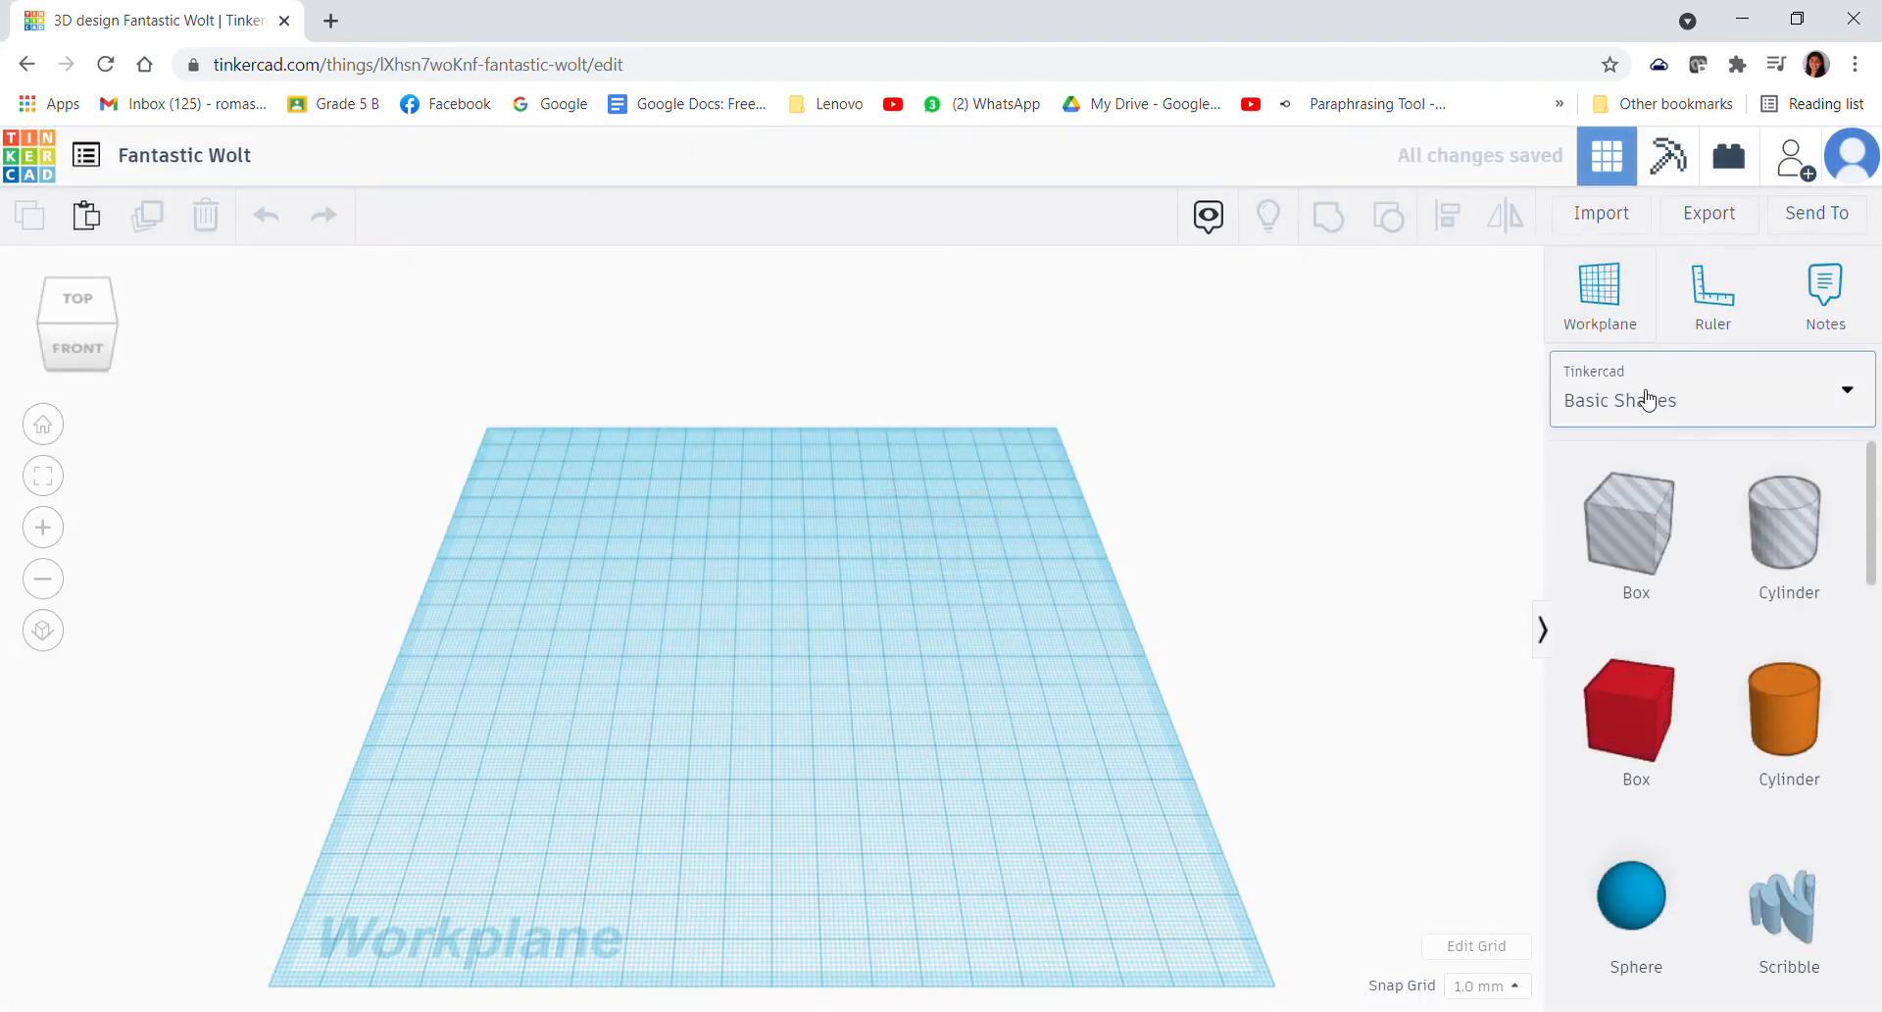
click(1647, 406)
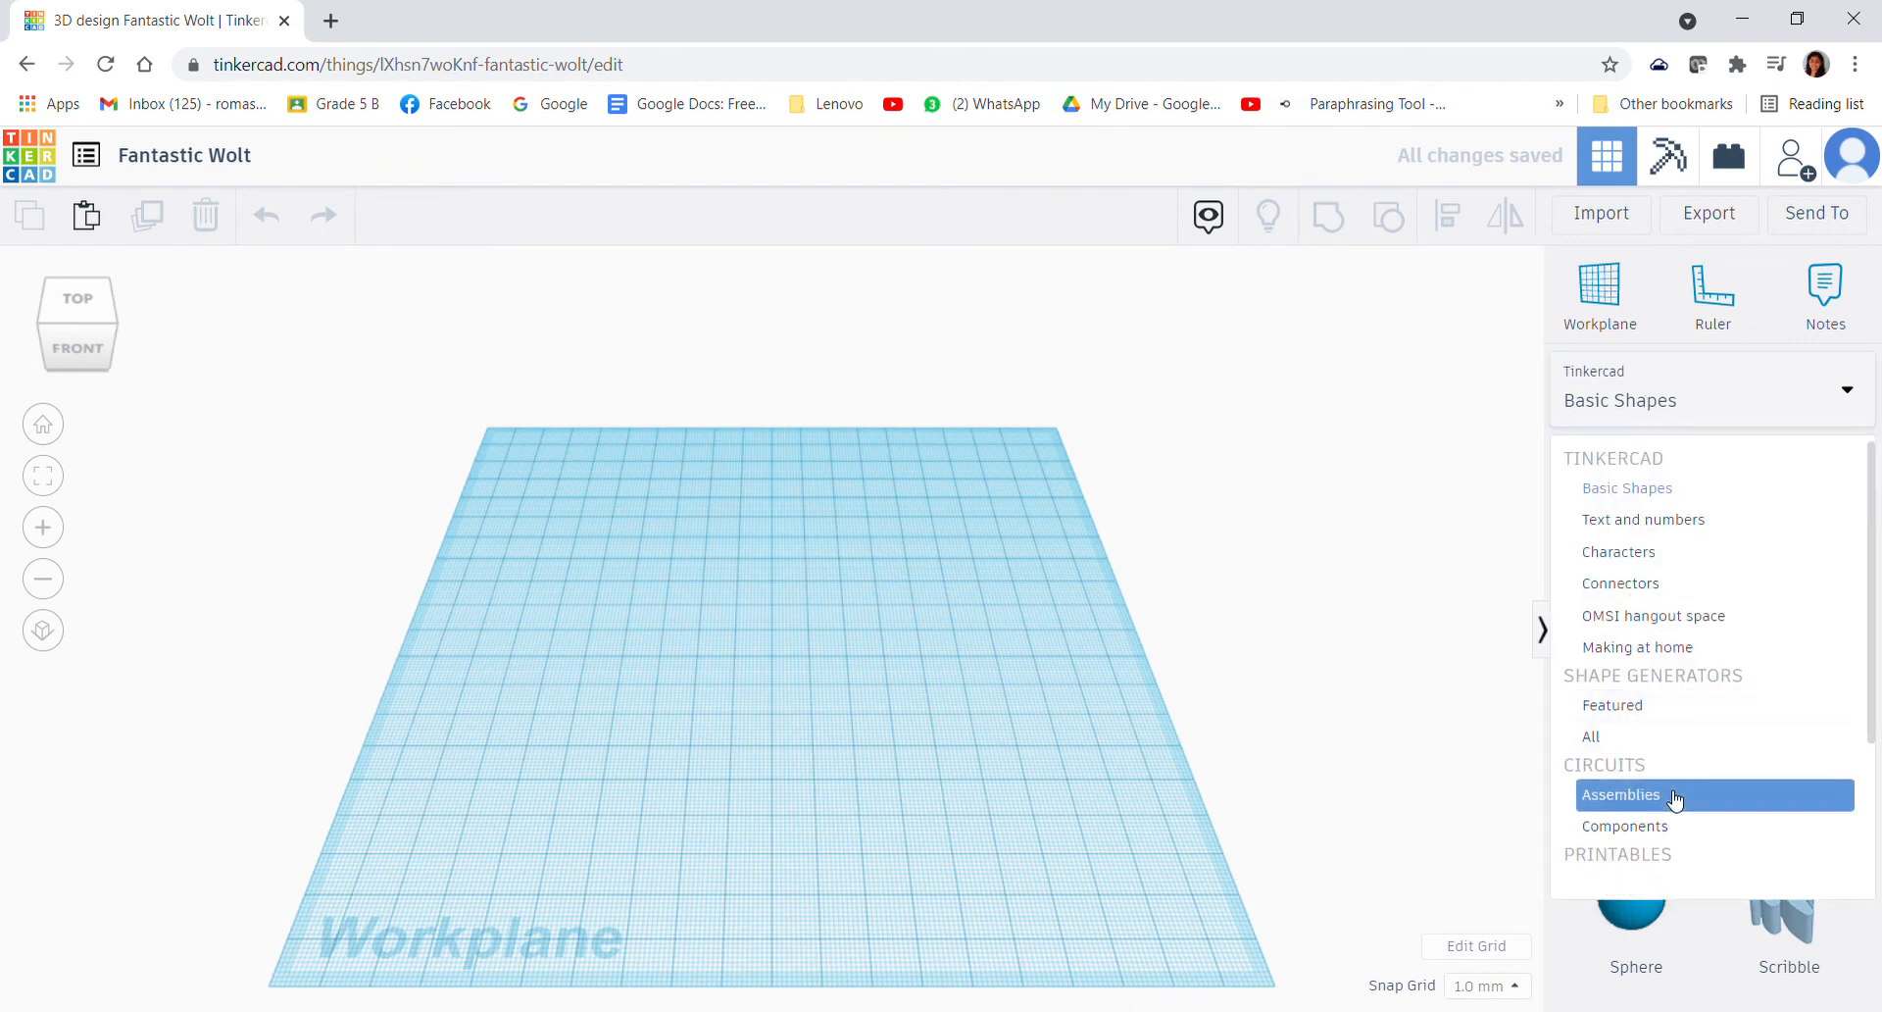
scroll(1666, 795, down, 2)
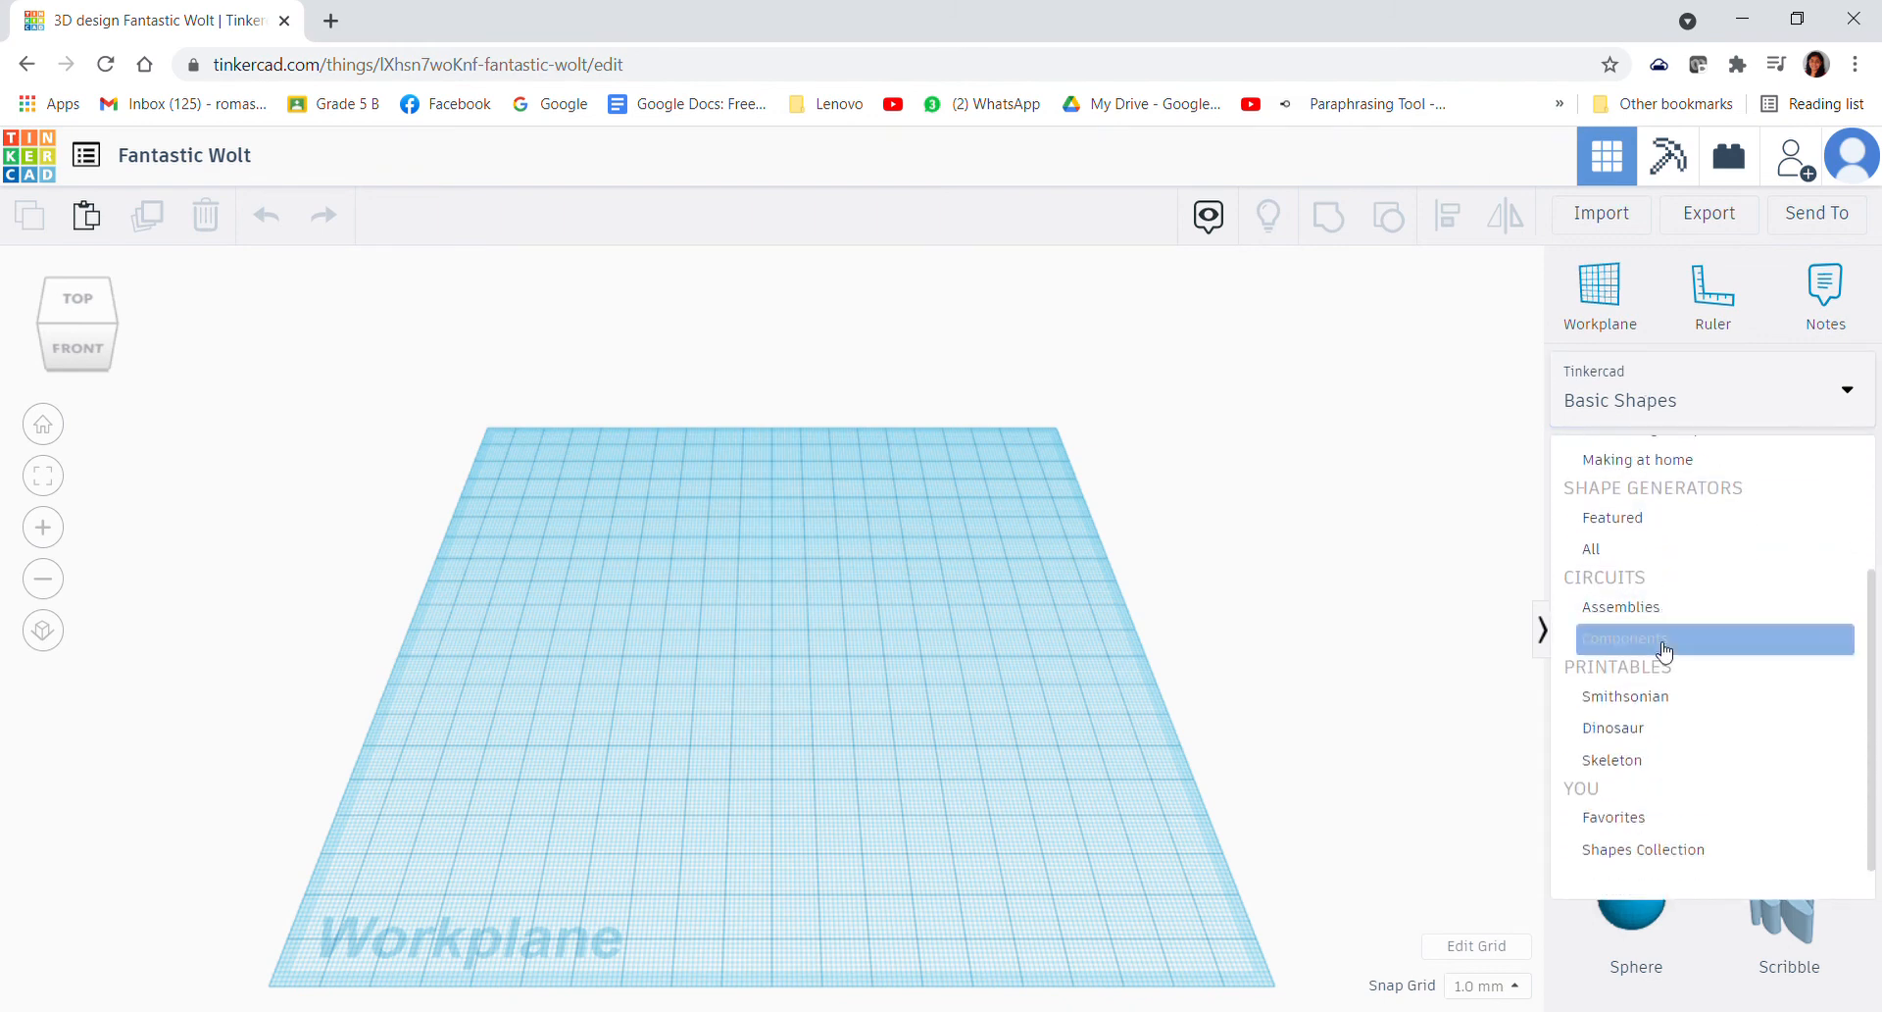
click(1664, 861)
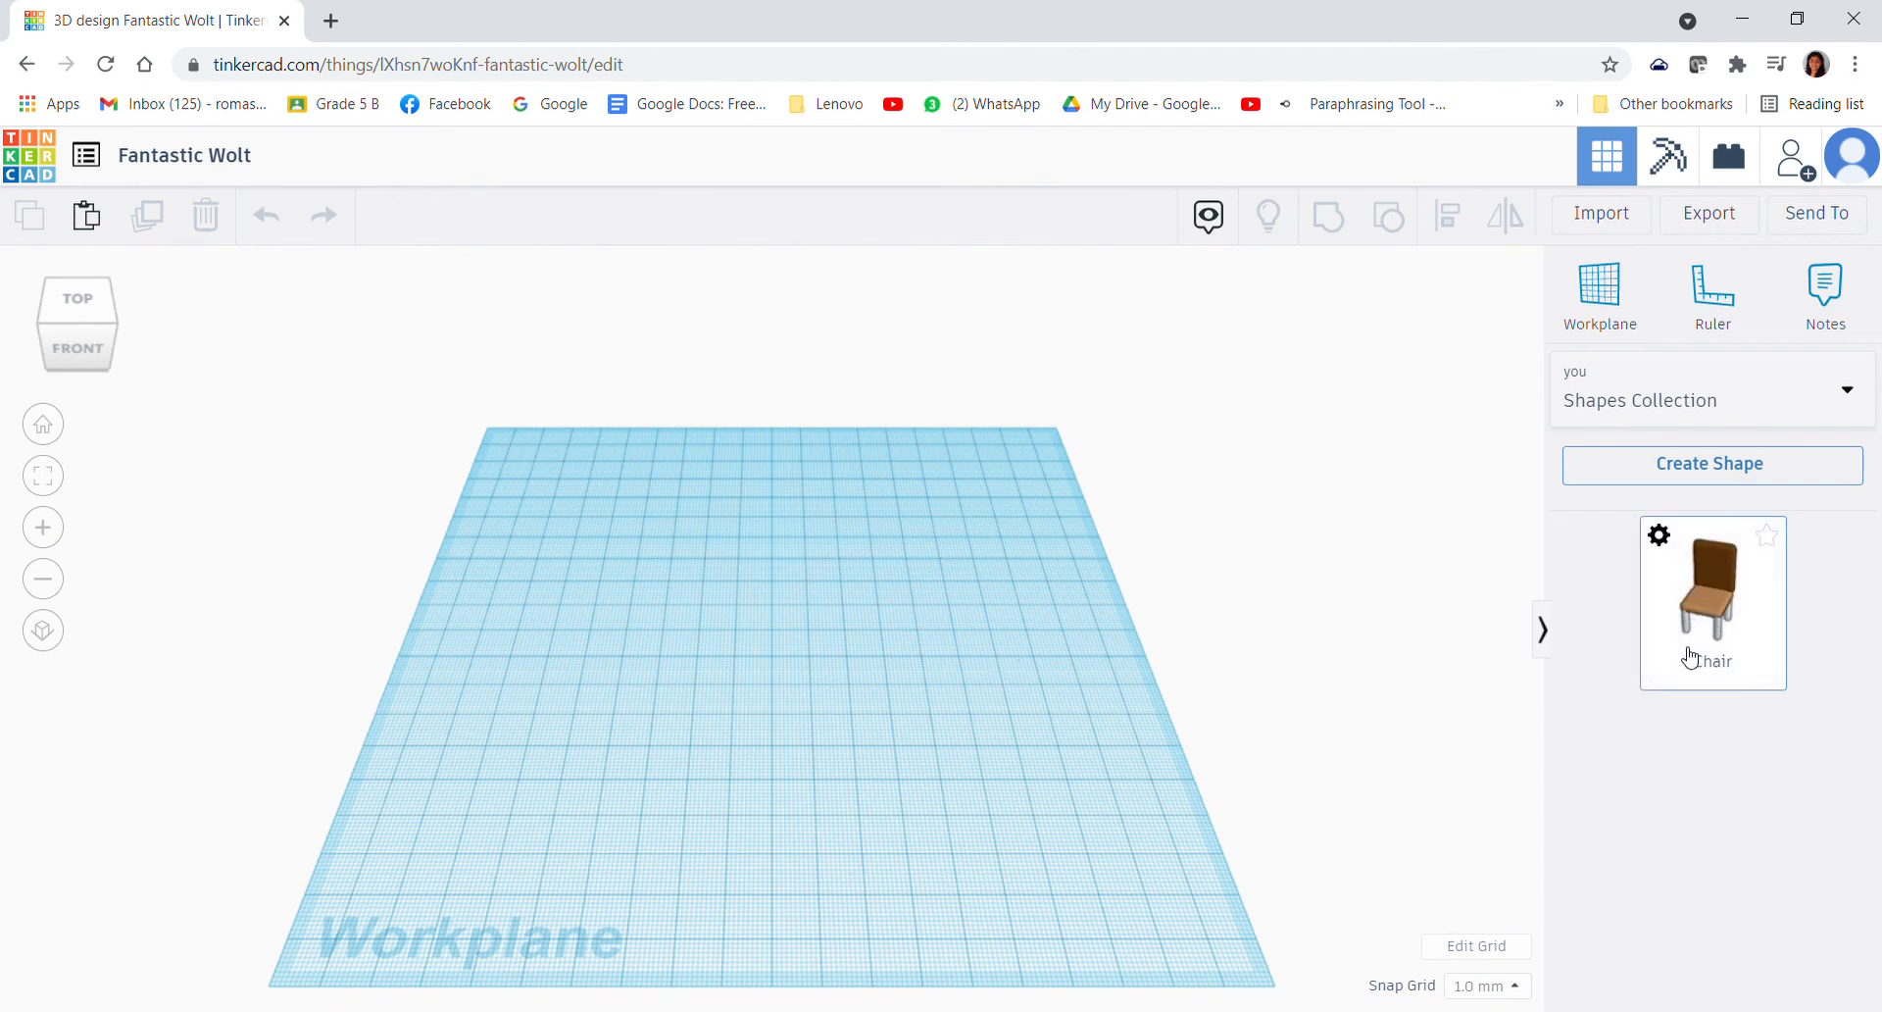
mouse_move(1713, 596)
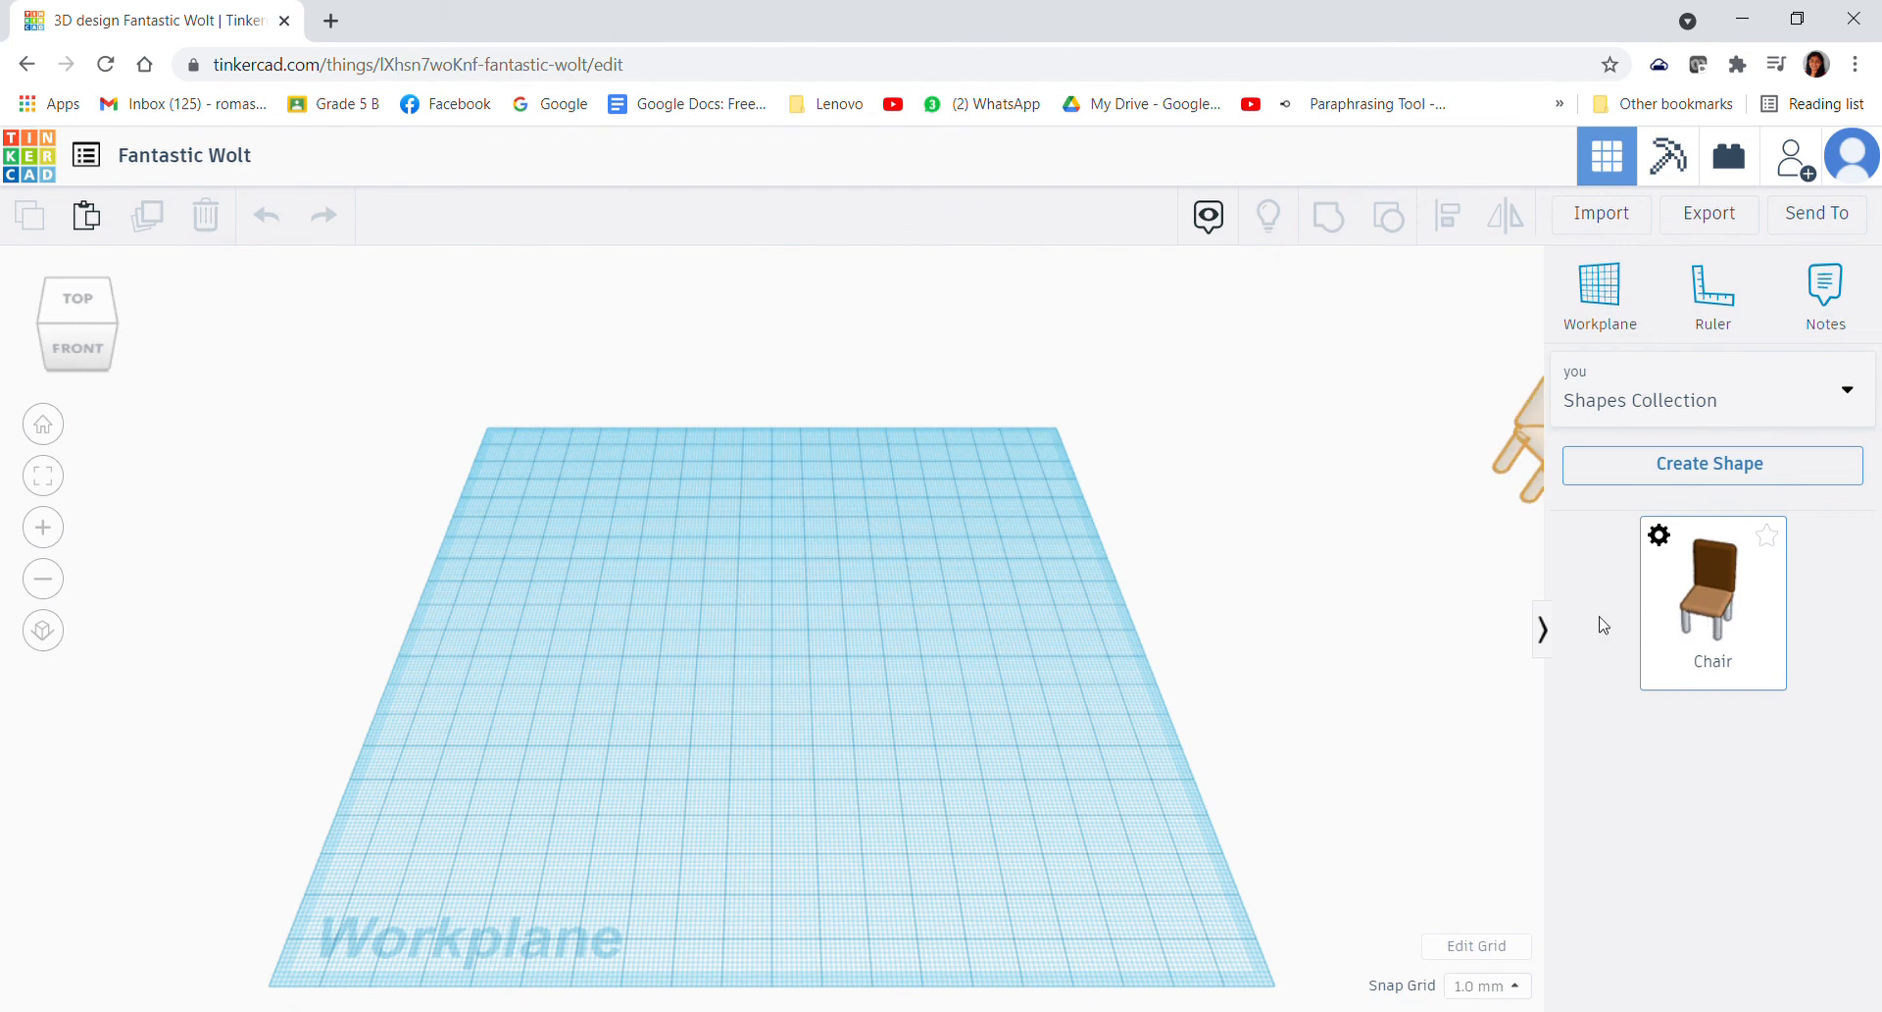
- Place the Chair part on the workplane and enlarge its footprint to about 116 by 123
mouse_move(1602, 625)
mouse_down()
mouse_move(1011, 534)
mouse_move(717, 546)
mouse_move(779, 494)
mouse_up()
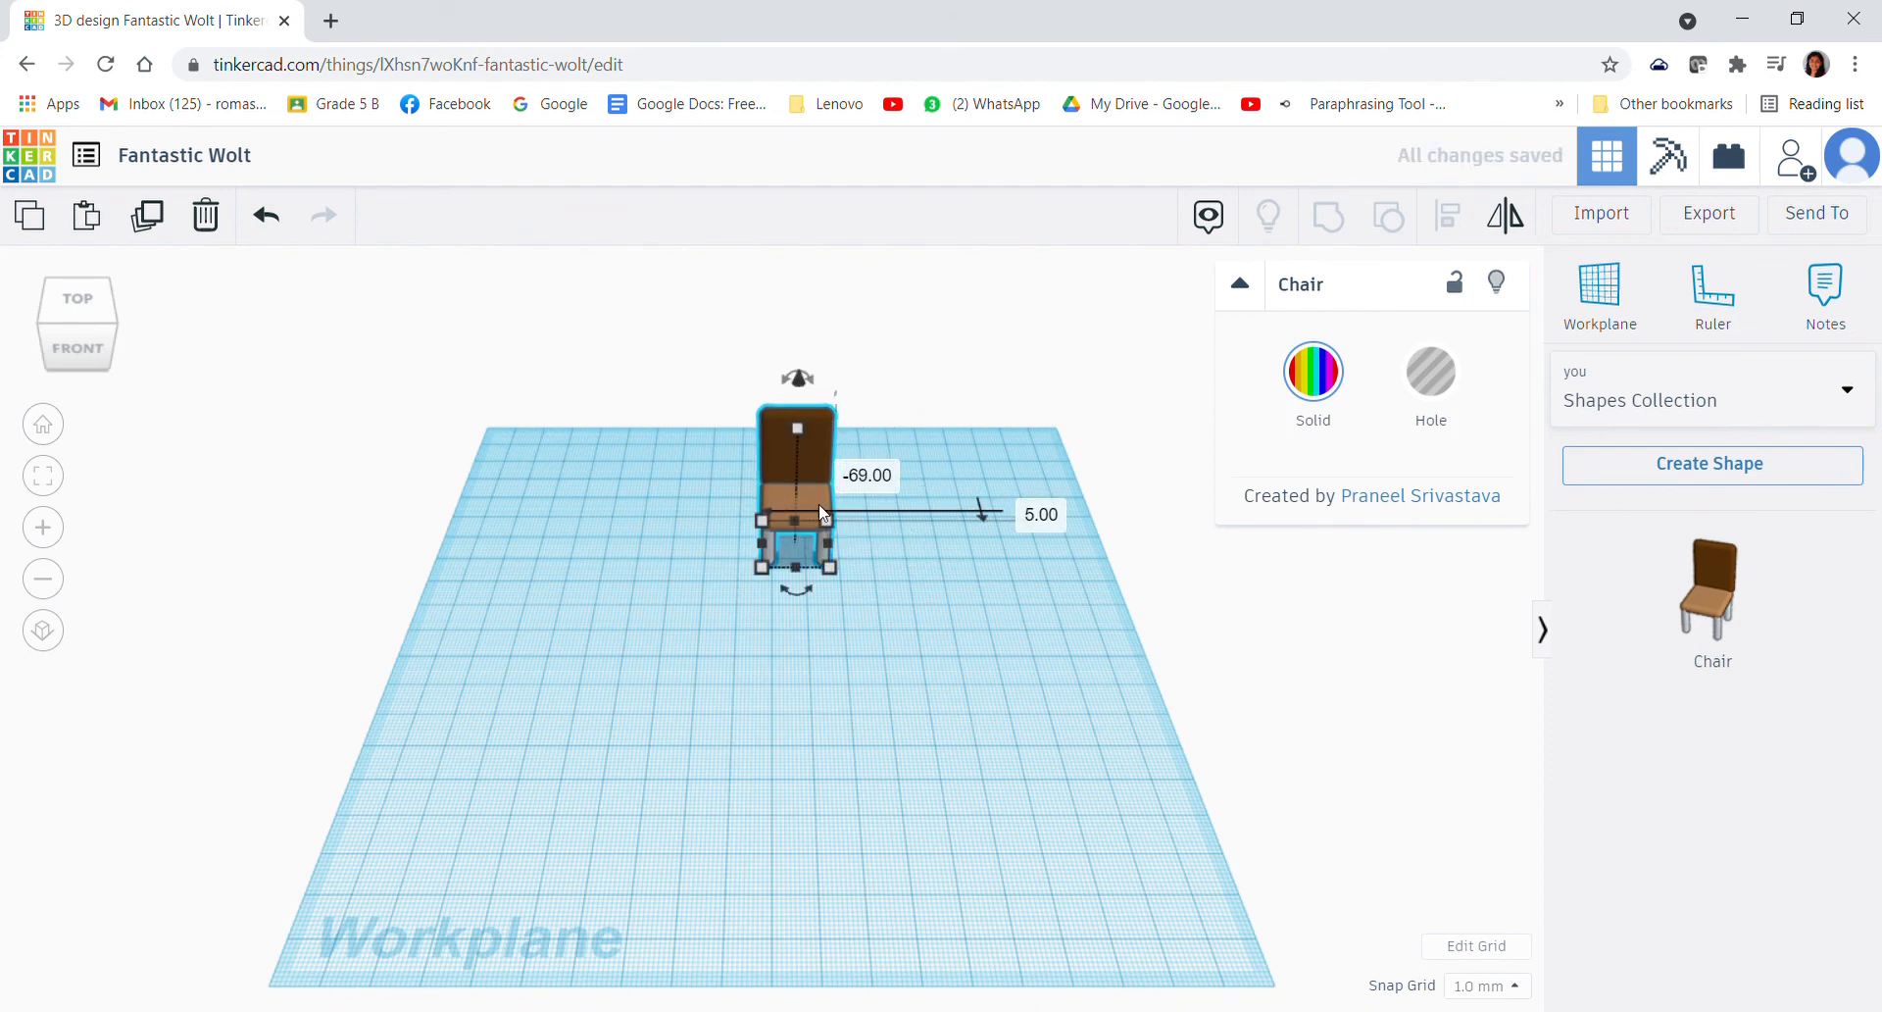
drag(833, 569, 1047, 640)
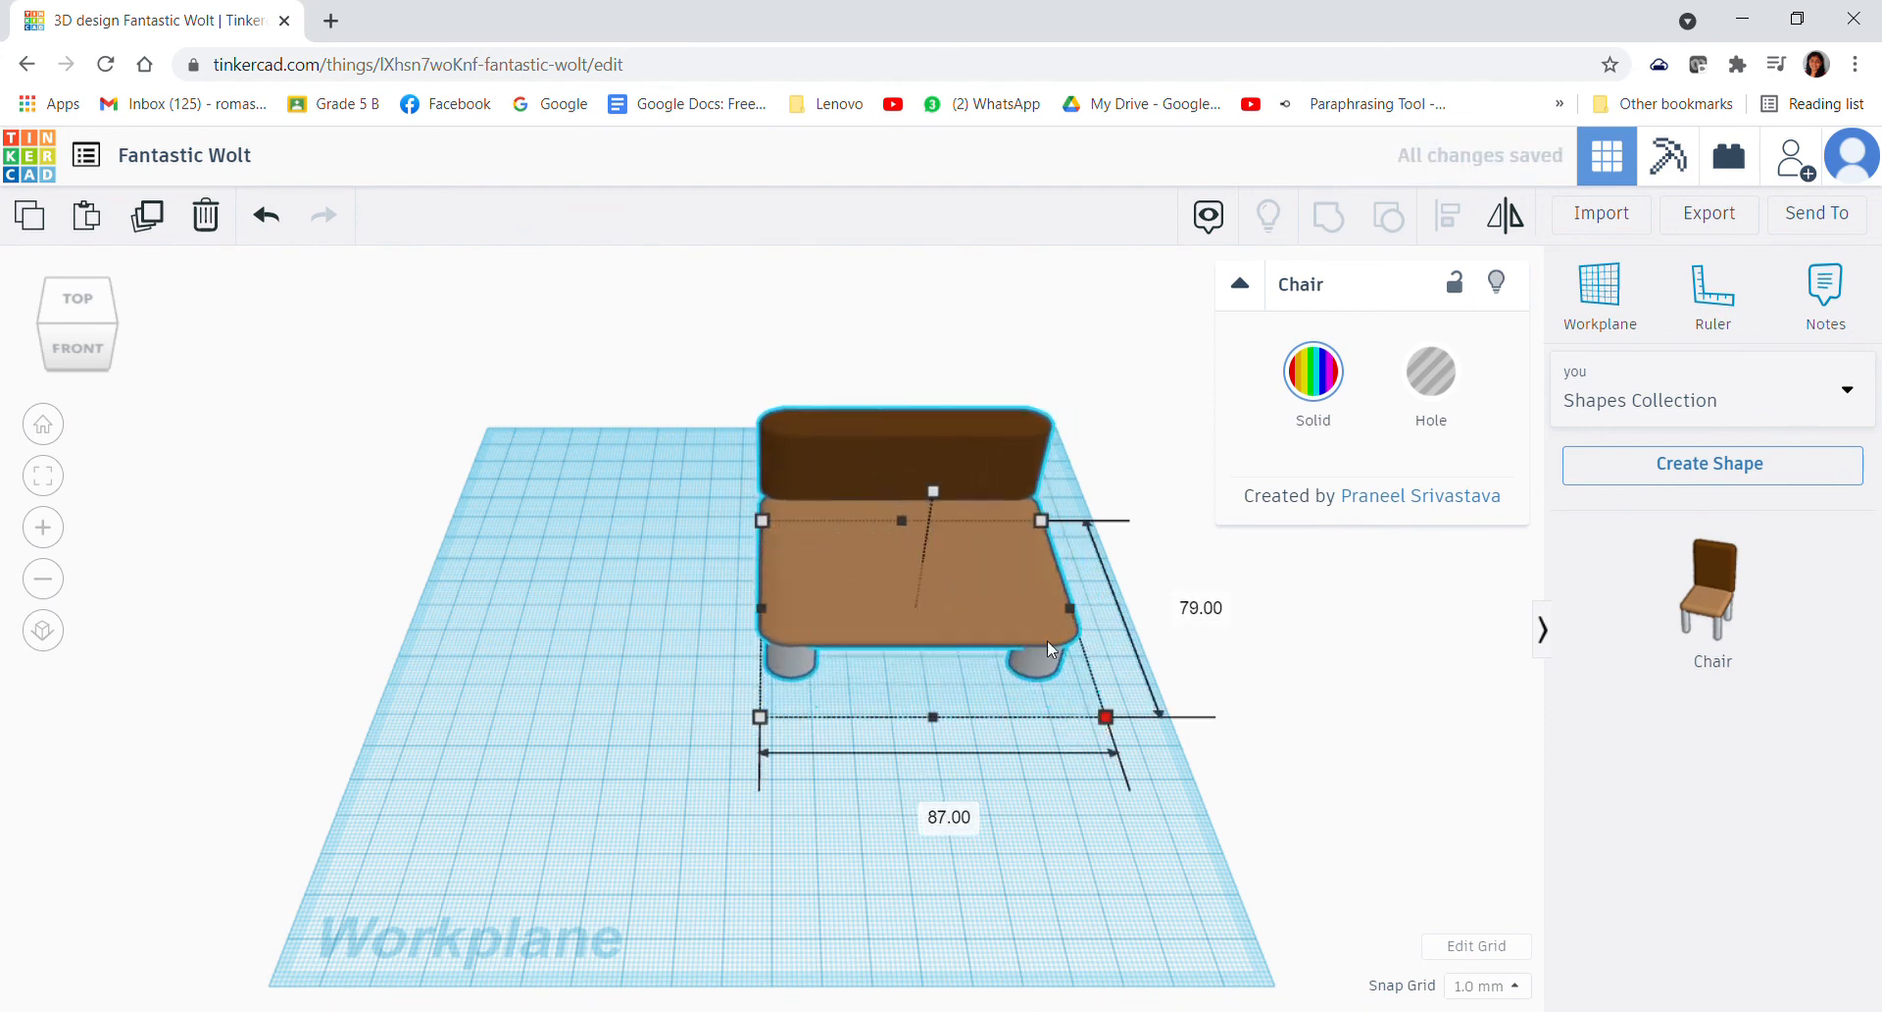
mouse_move(1049, 649)
mouse_down()
mouse_move(1293, 898)
mouse_move(1274, 914)
mouse_up()
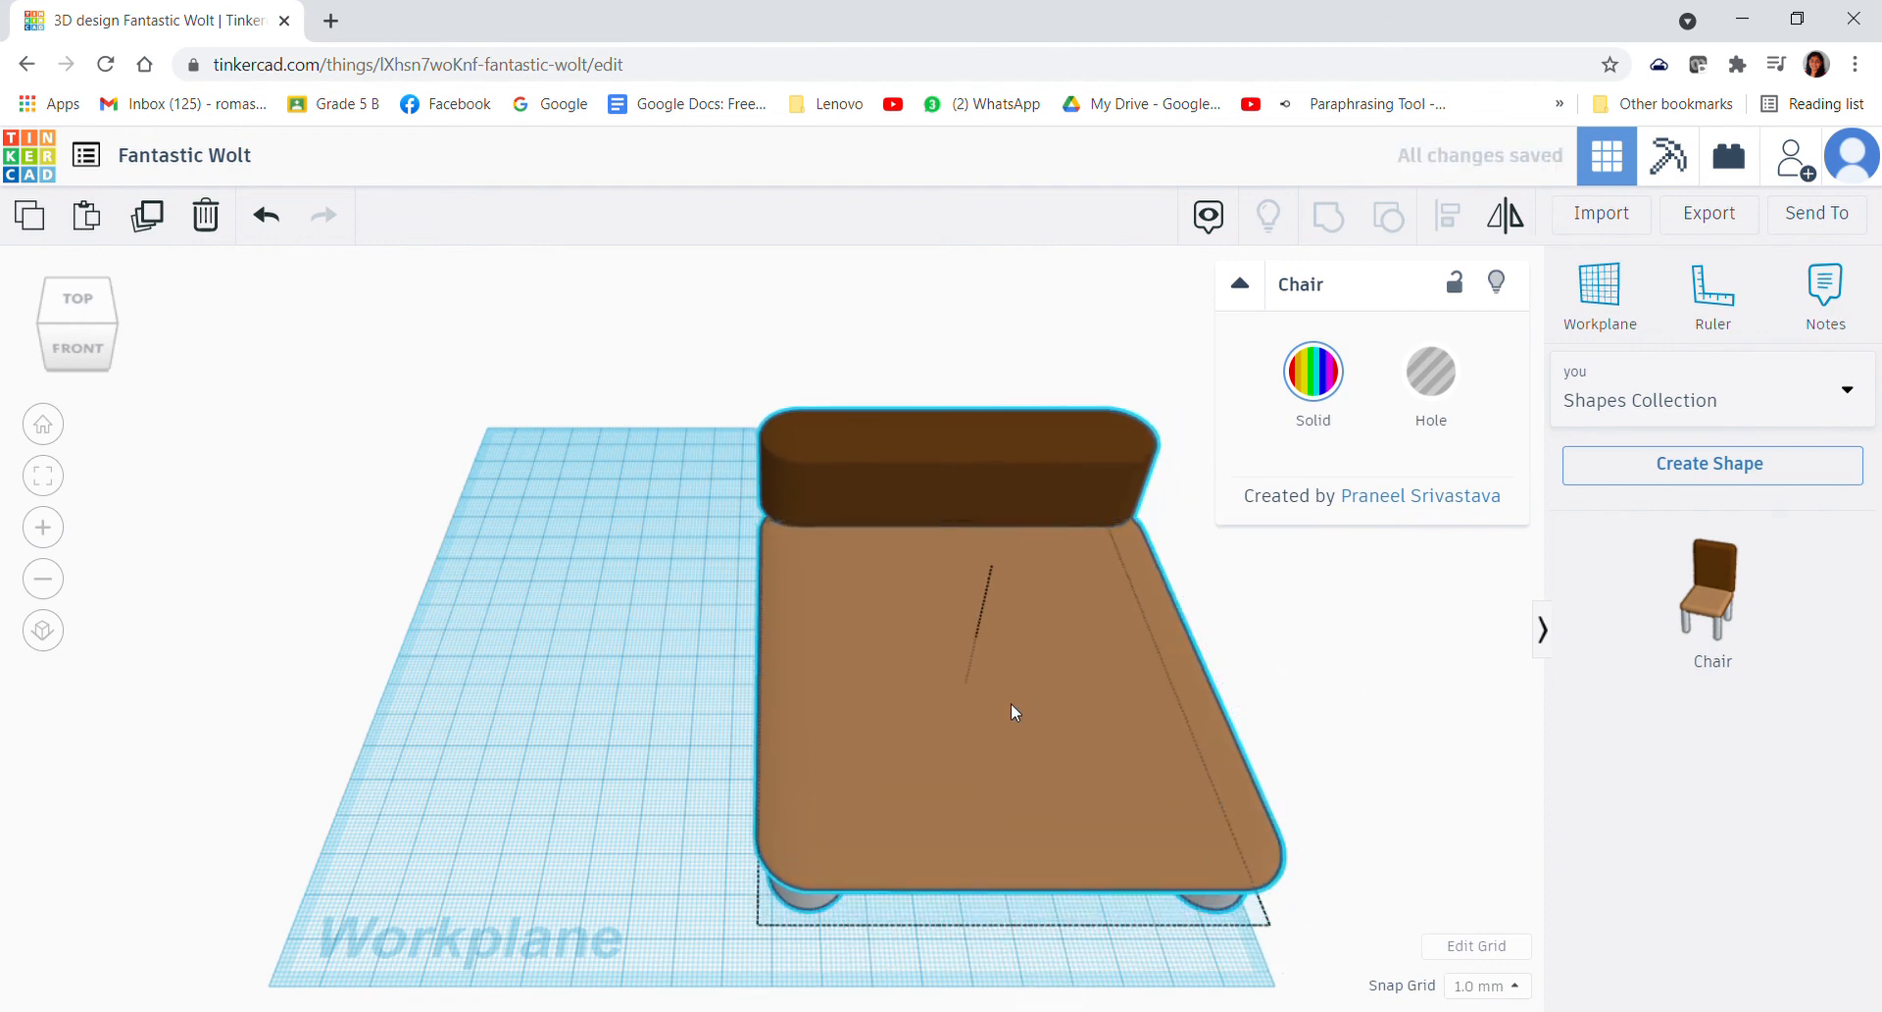
- Move the chair toward the workplane centre, deselect it and view it from low
drag(1011, 712, 792, 639)
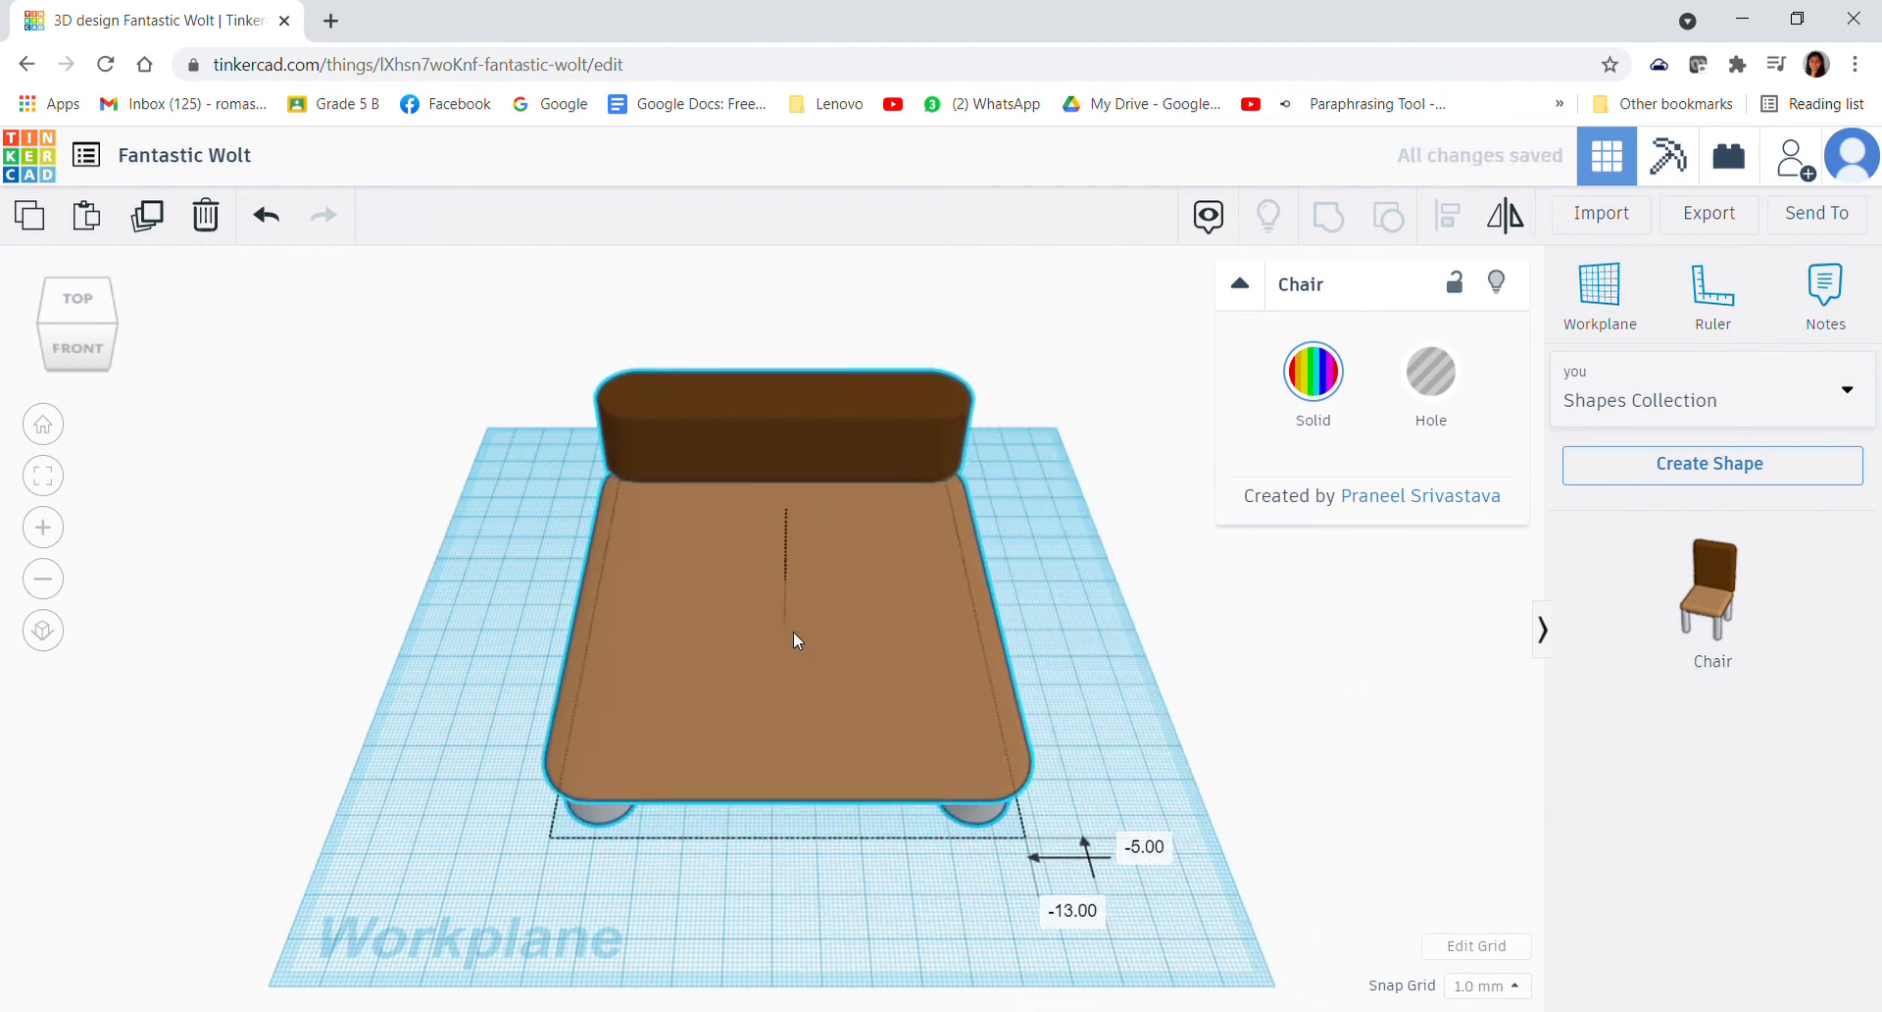
drag(794, 639, 817, 588)
drag(1236, 606, 1434, 627)
drag(1143, 713, 1274, 621)
mouse_move(1210, 633)
right_down()
mouse_move(1458, 461)
mouse_move(1483, 533)
mouse_move(1451, 664)
mouse_move(1269, 740)
mouse_move(1238, 743)
mouse_move(1513, 522)
mouse_move(696, 580)
right_up()
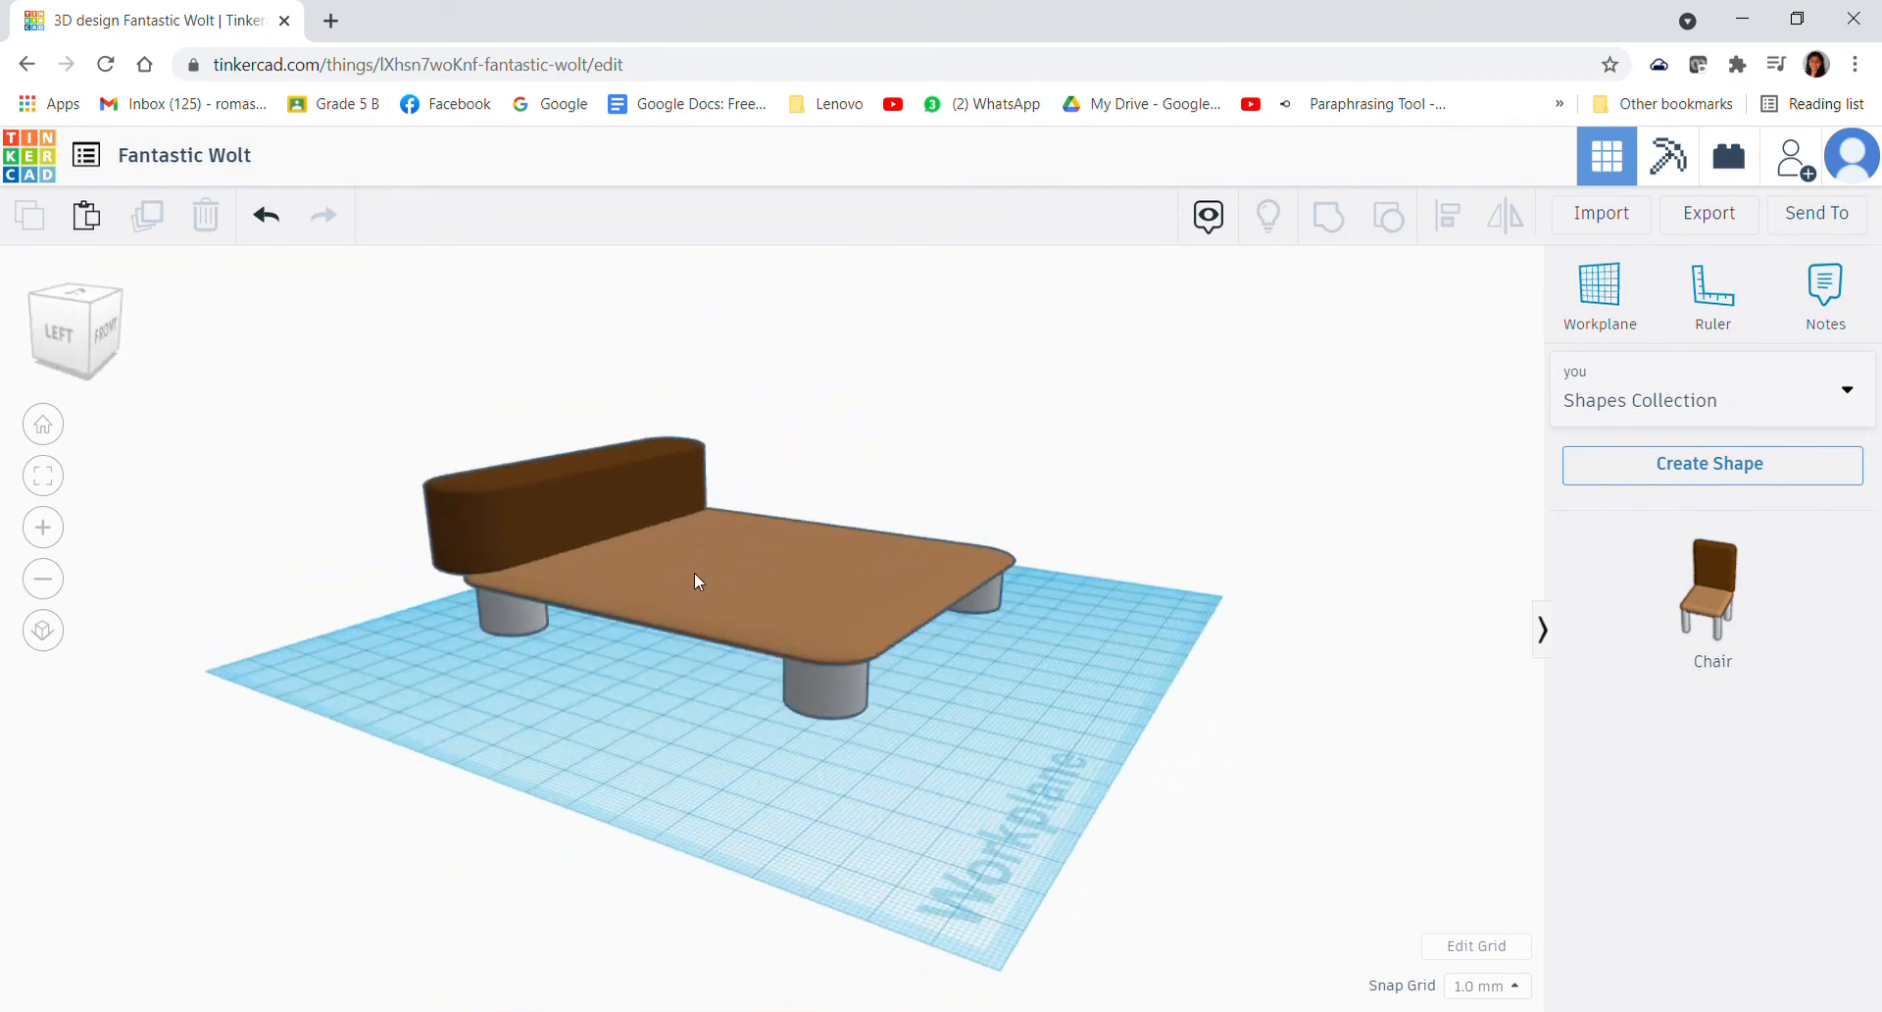
click(695, 582)
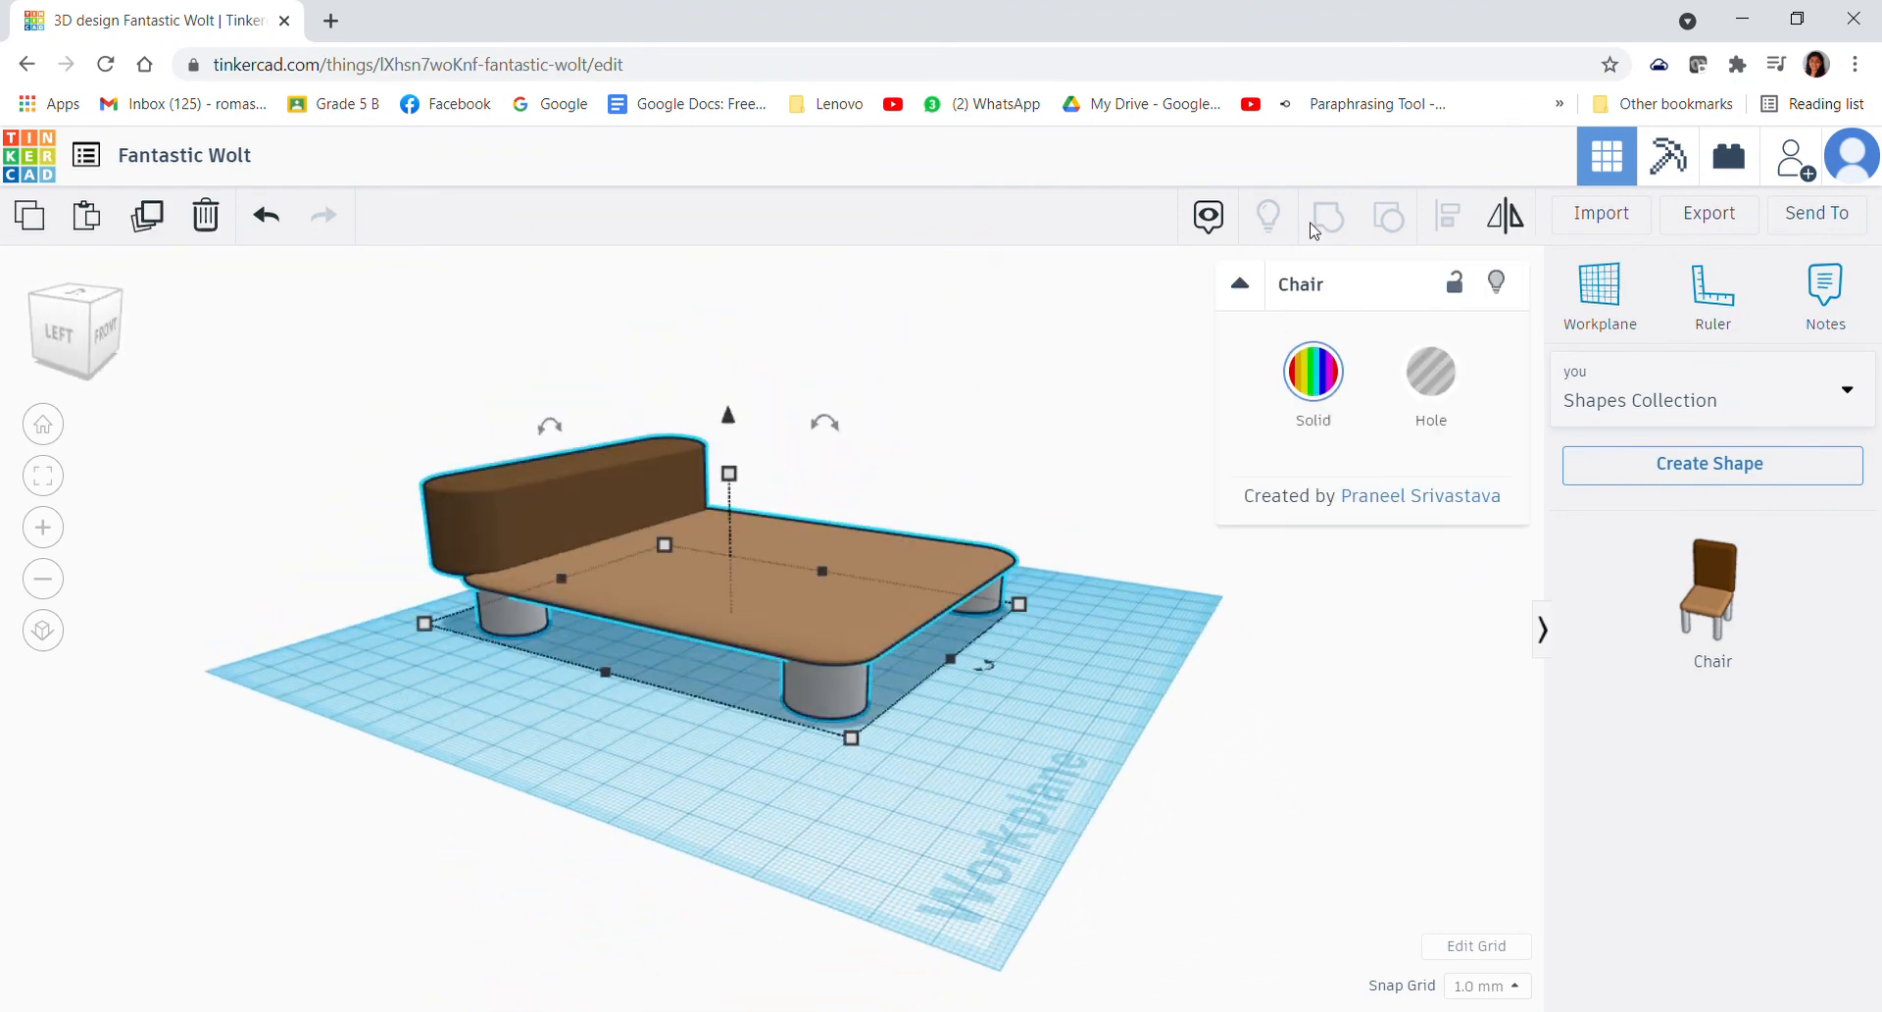
click(909, 354)
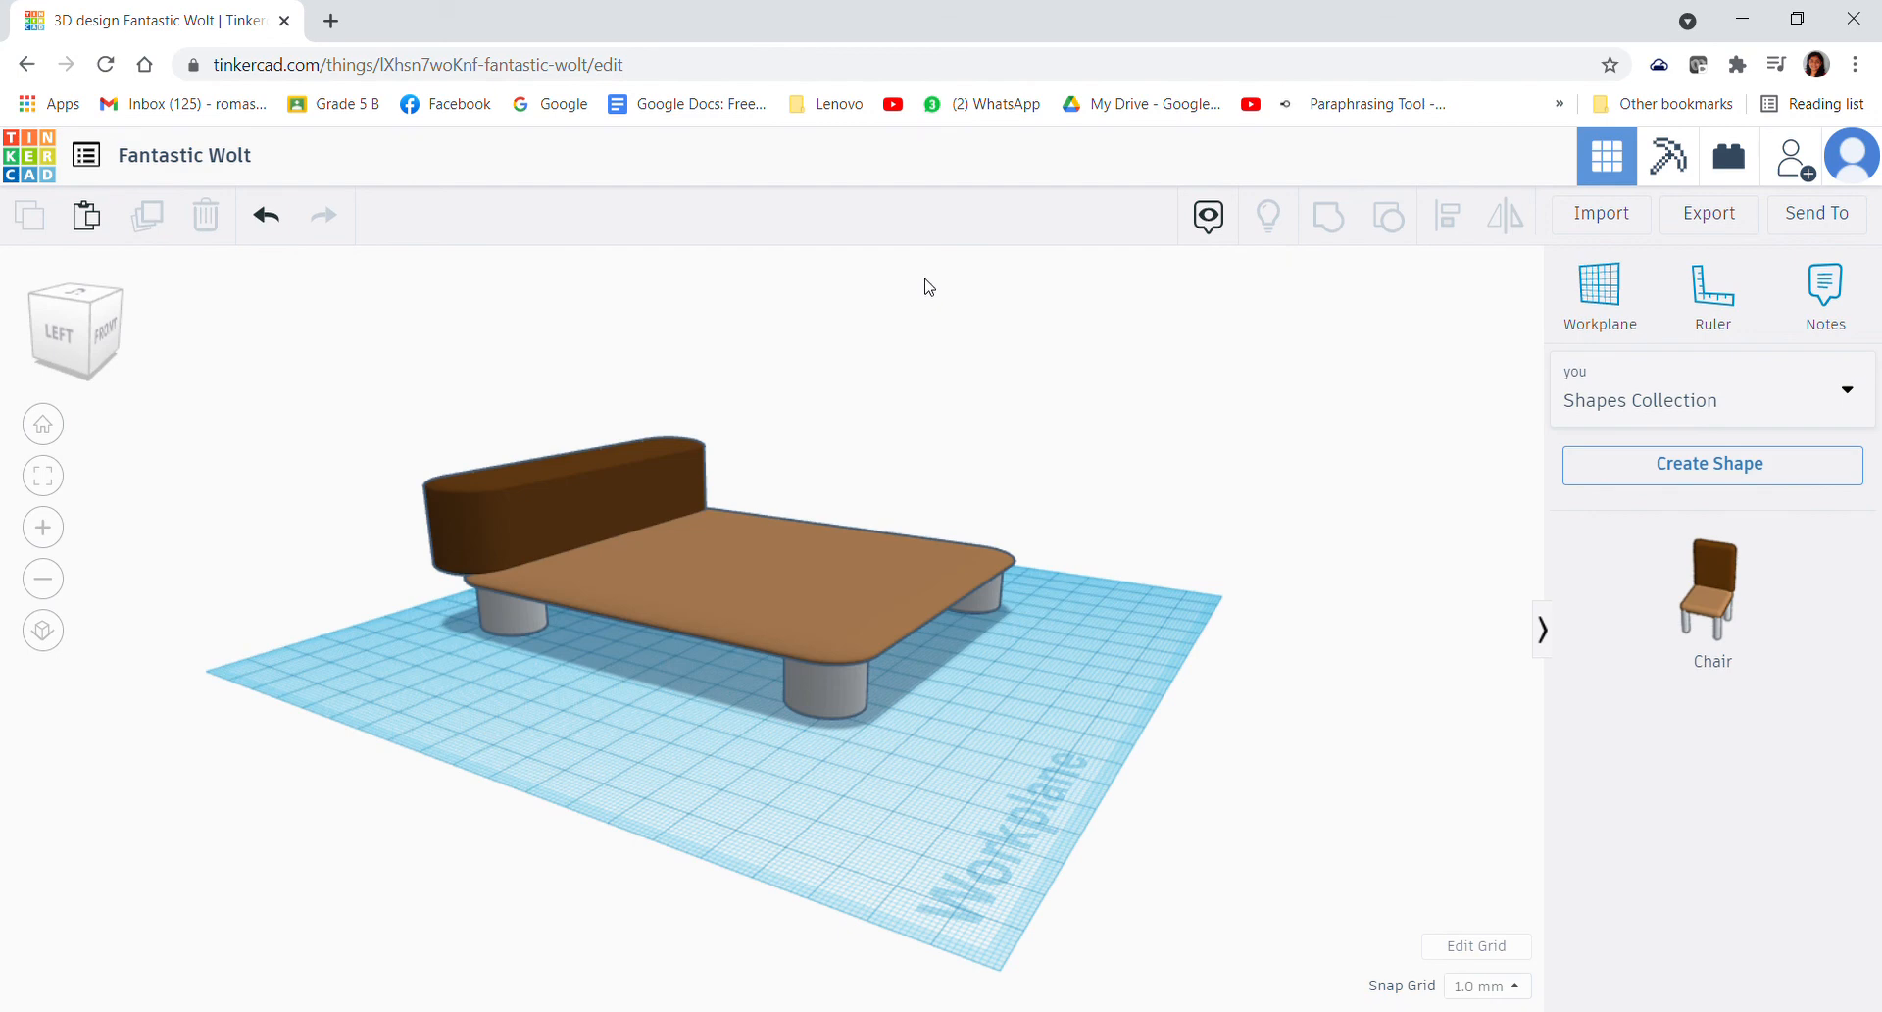
mouse_move(920, 310)
right_down()
mouse_move(764, 500)
mouse_move(761, 475)
right_up()
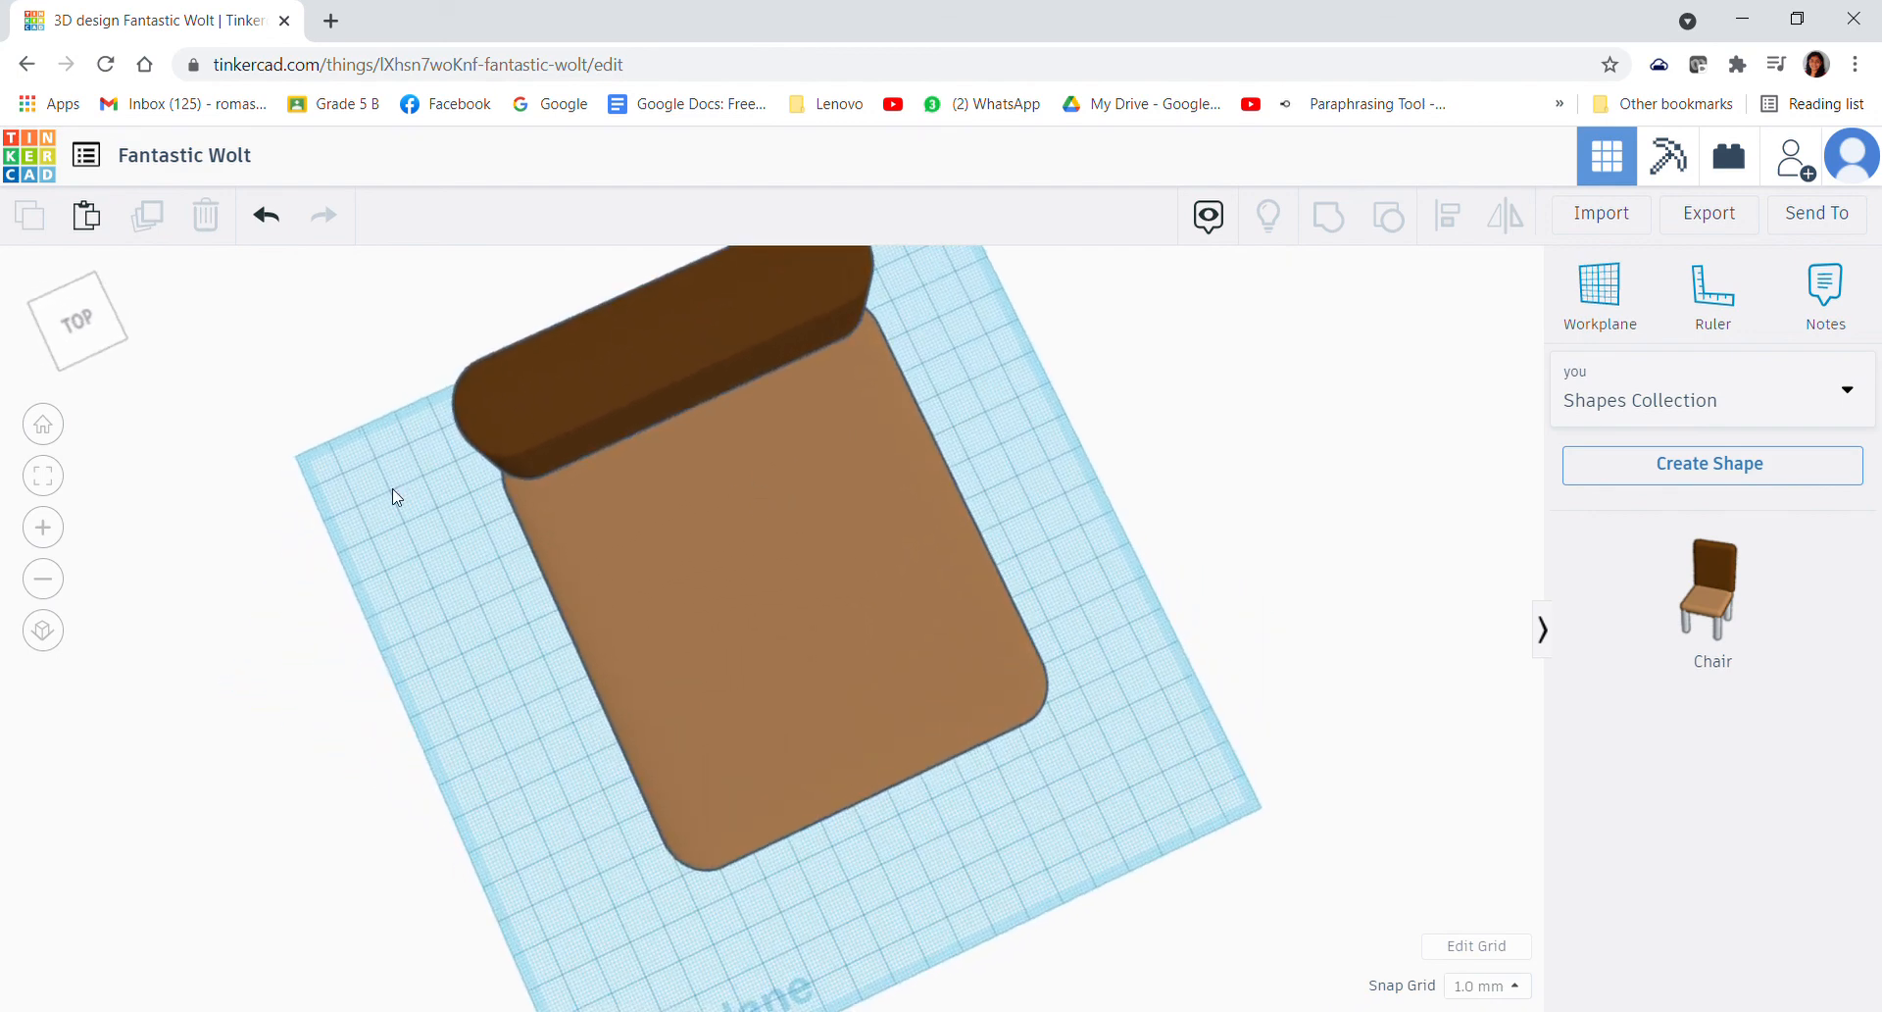